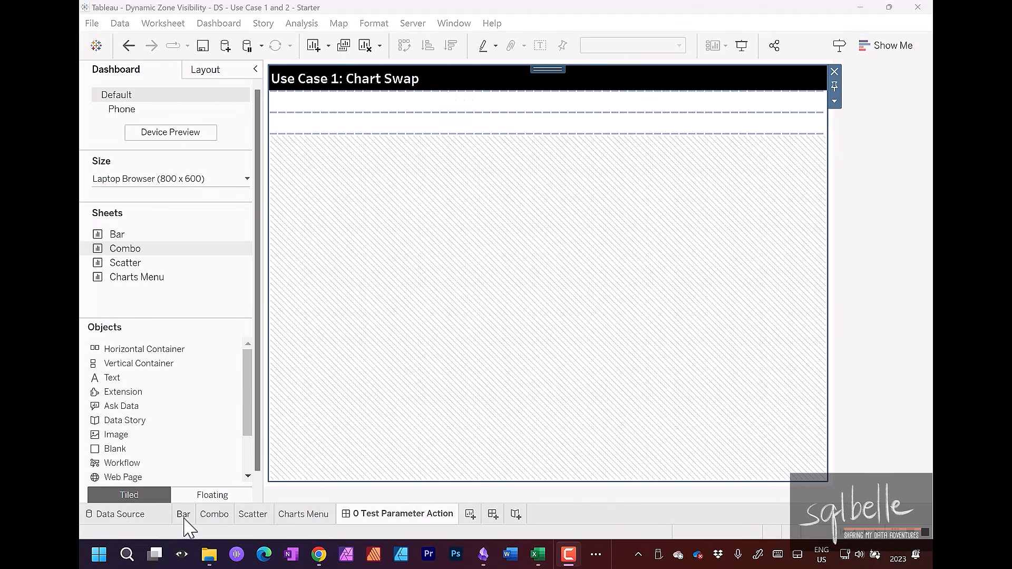
Review the Bar, Combo and Scatter worksheets one after another.
click(185, 519)
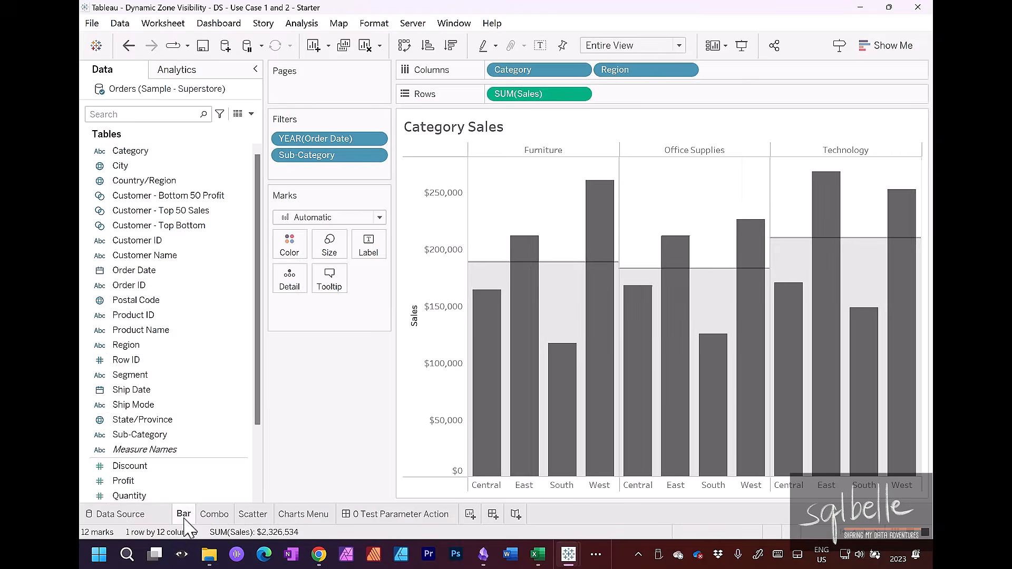
click(222, 522)
click(254, 521)
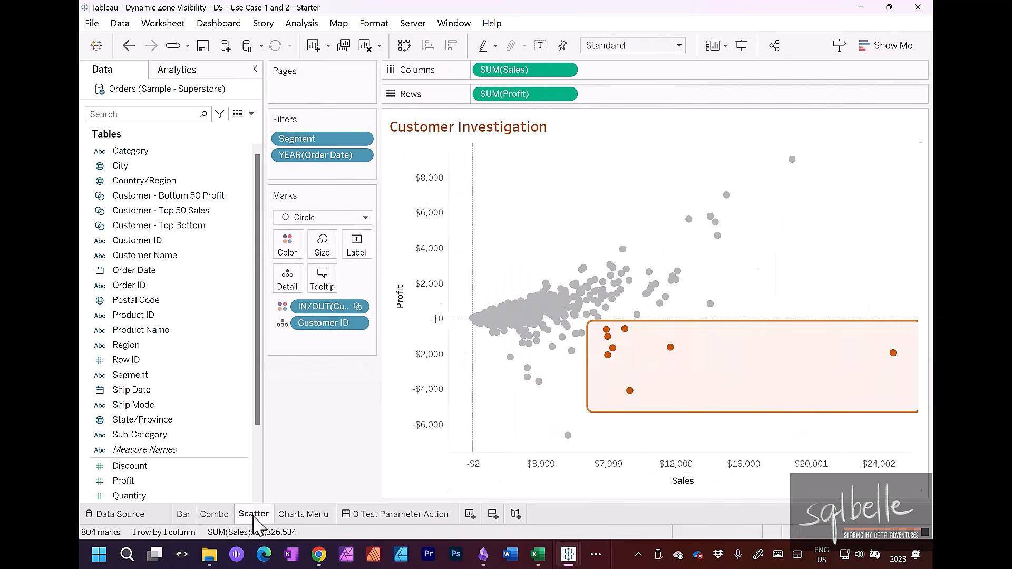
Switch to Excel and review the Charts, True False and 4 Zones lists in Menu Lists.xlsx.
key(alt+Tab)
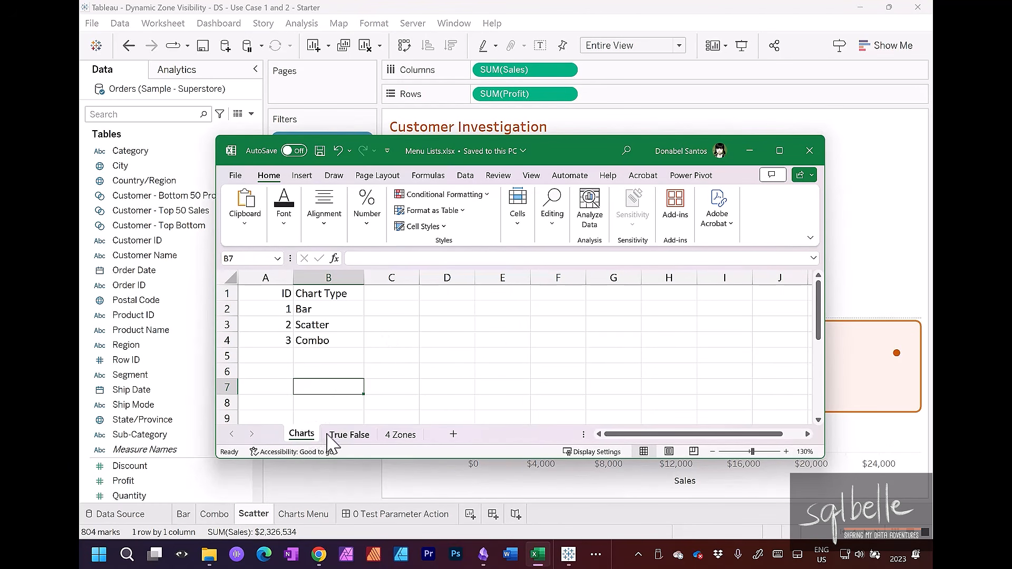
click(352, 436)
click(301, 434)
drag(280, 294, 337, 341)
click(347, 434)
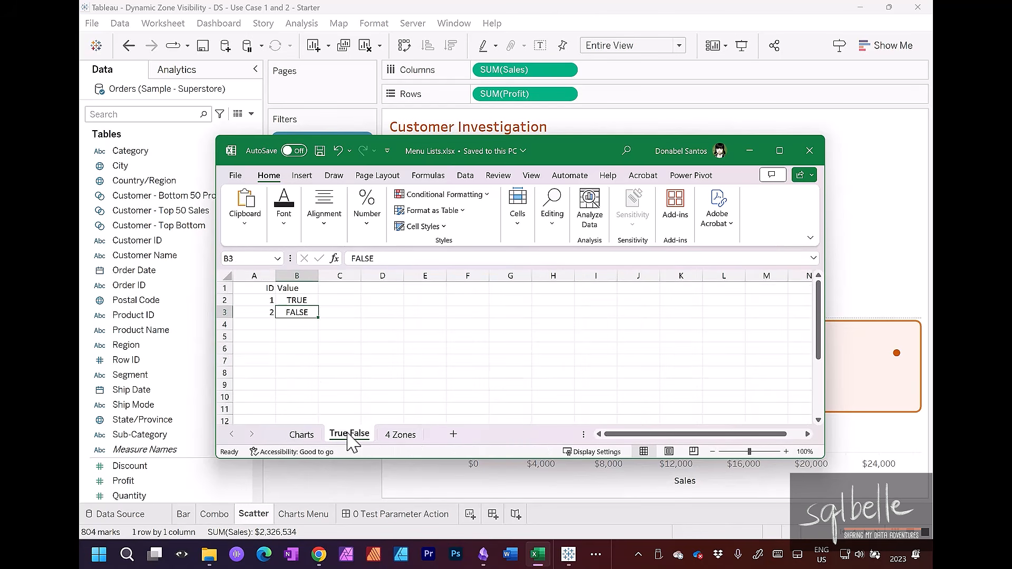
click(385, 438)
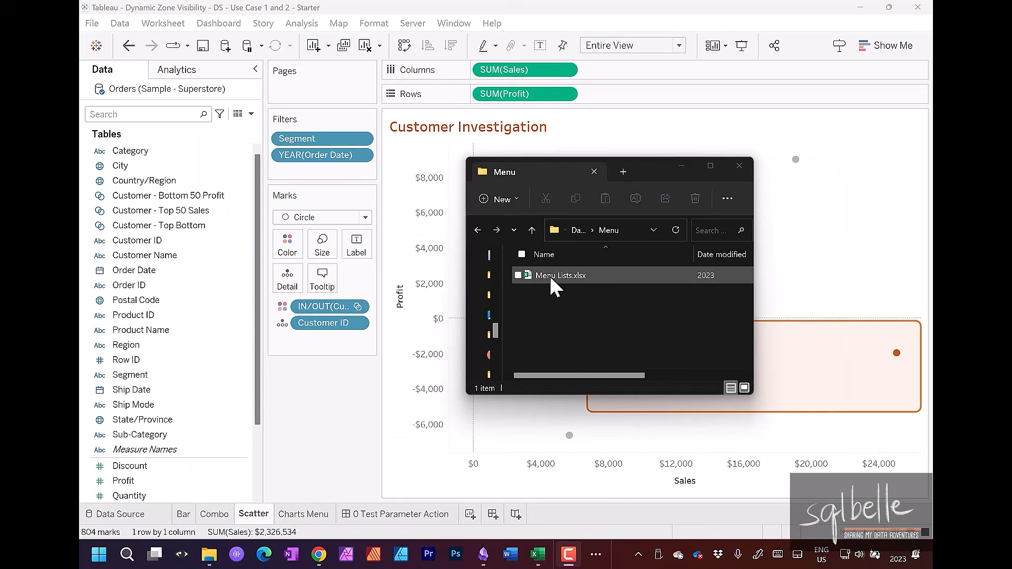
Connect Menu Lists.xlsx as a new Tableau data source using its Charts table, and return to the Charts Menu worksheet.
drag(548, 274, 221, 224)
drag(127, 179, 364, 132)
click(304, 519)
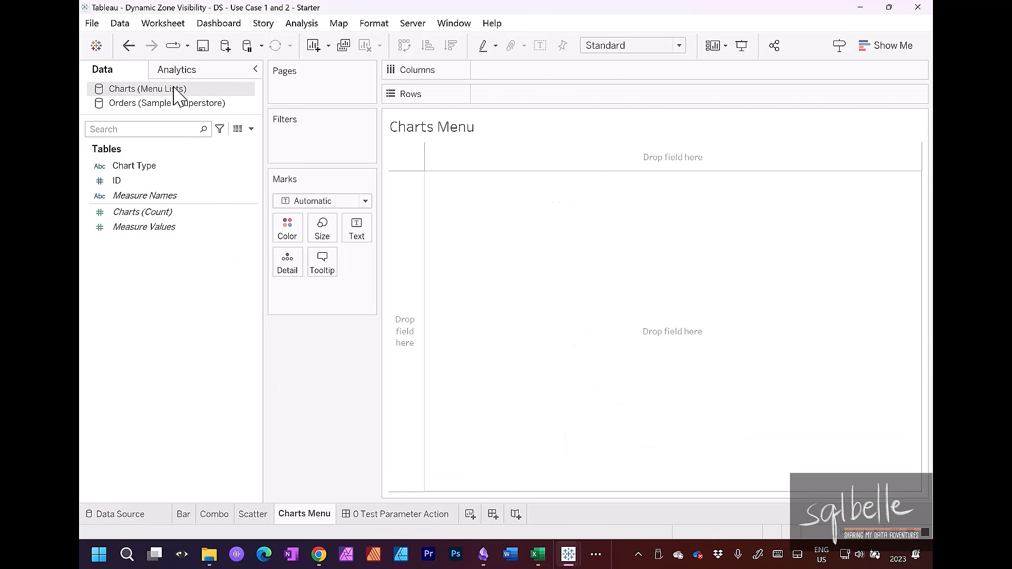
Create a parameter from the Chart Type field, adding All as the first entry in its list of allowable values.
click(157, 167)
right_click(156, 169)
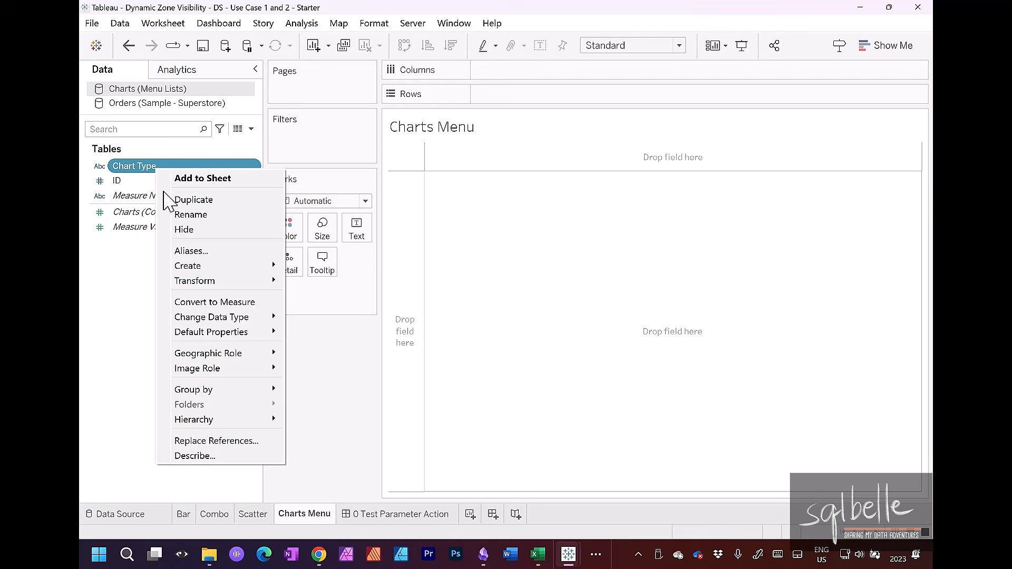
mouse_move(192, 266)
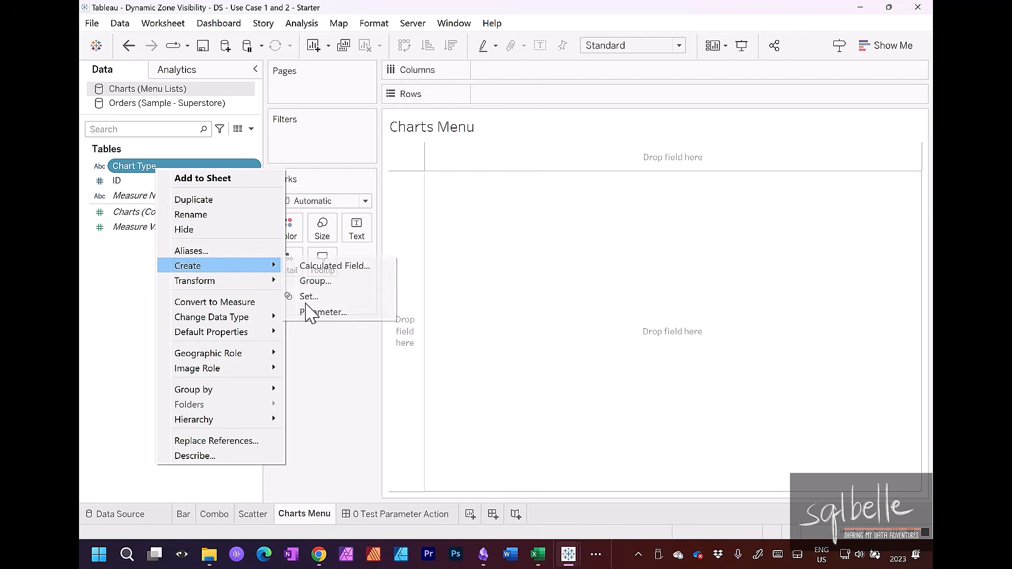
click(372, 312)
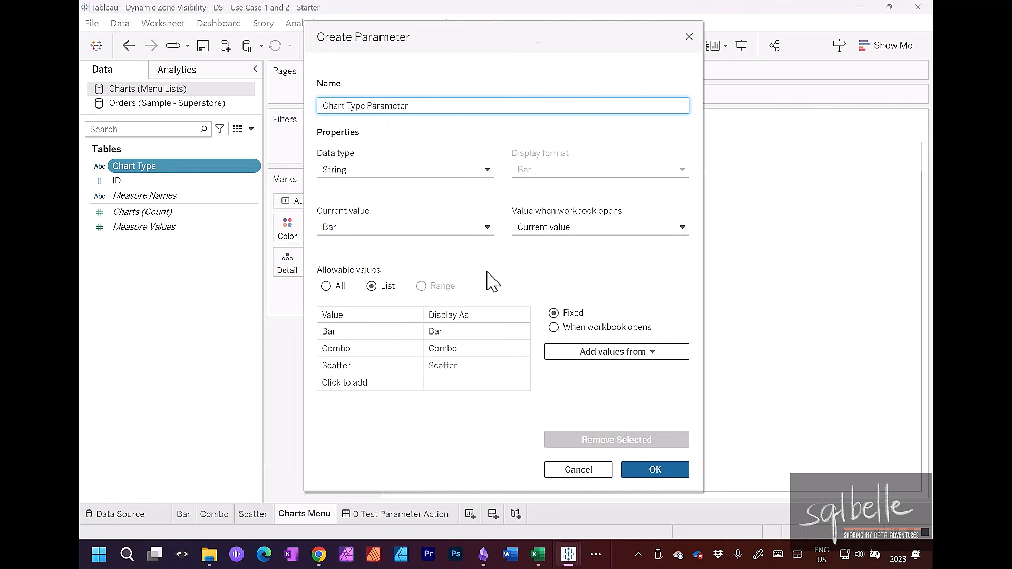
click(358, 389)
text(All)
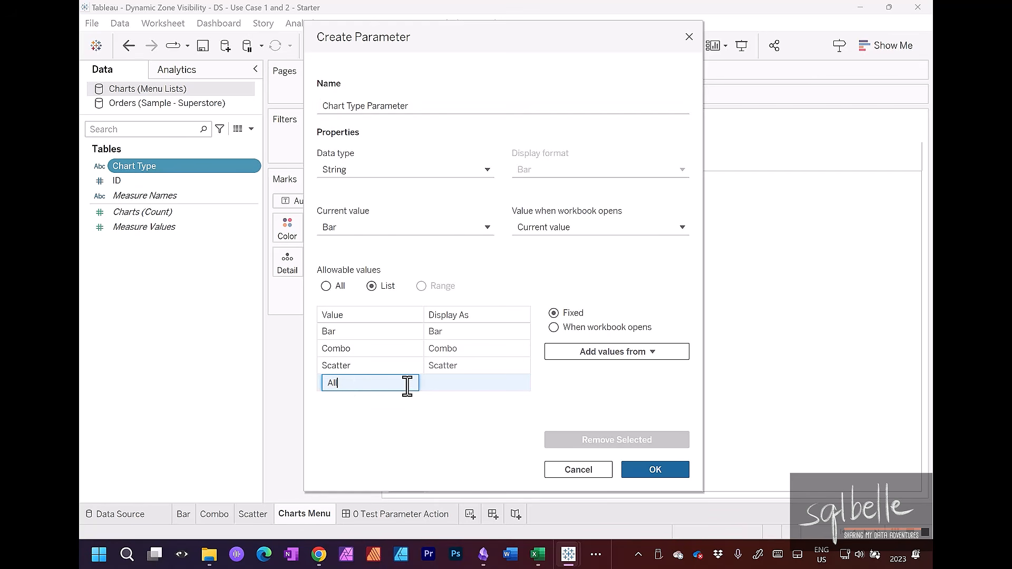
key(Return)
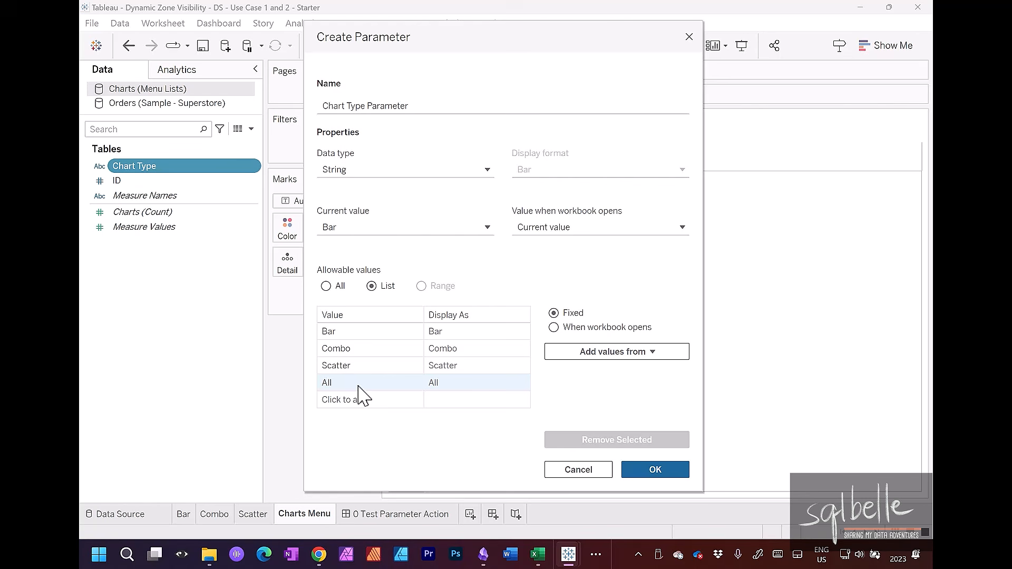
drag(356, 383, 361, 328)
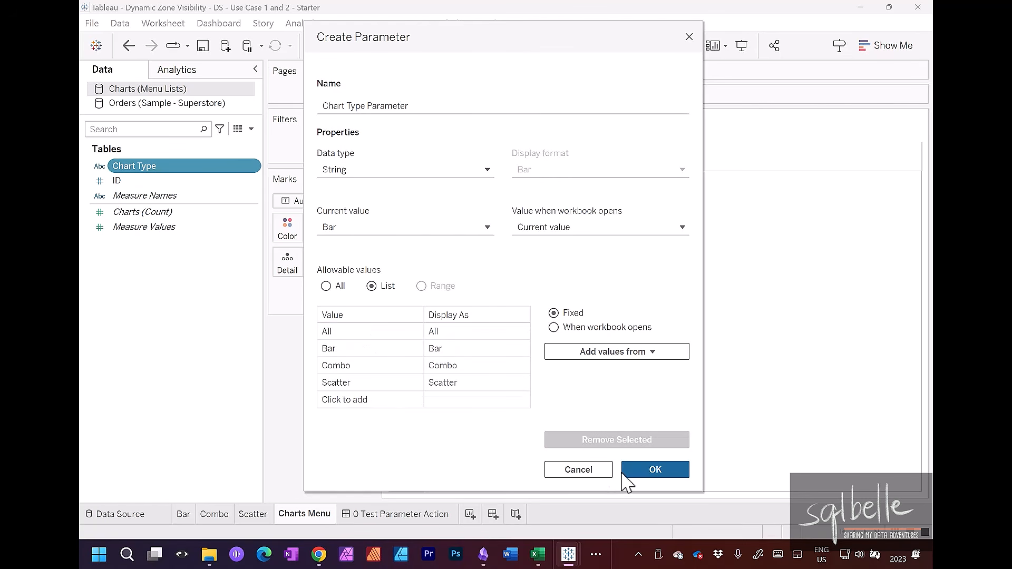
click(630, 477)
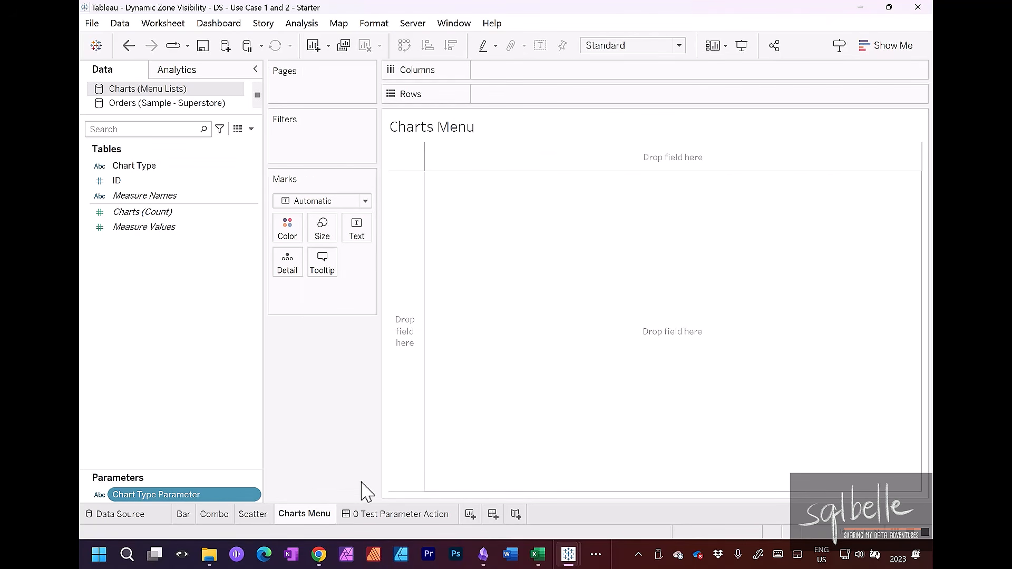
On the 0 Test Parameter Action dashboard, add a horizontal container below the title with the text "Chosen Chart" in Tableau Semibold 14.
click(378, 514)
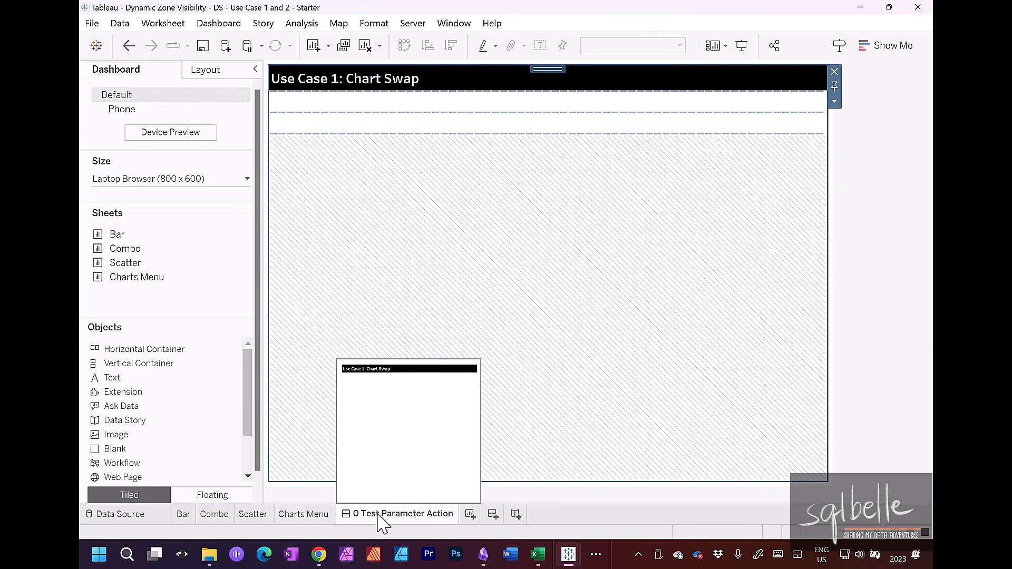
drag(147, 350, 365, 119)
drag(119, 381, 350, 305)
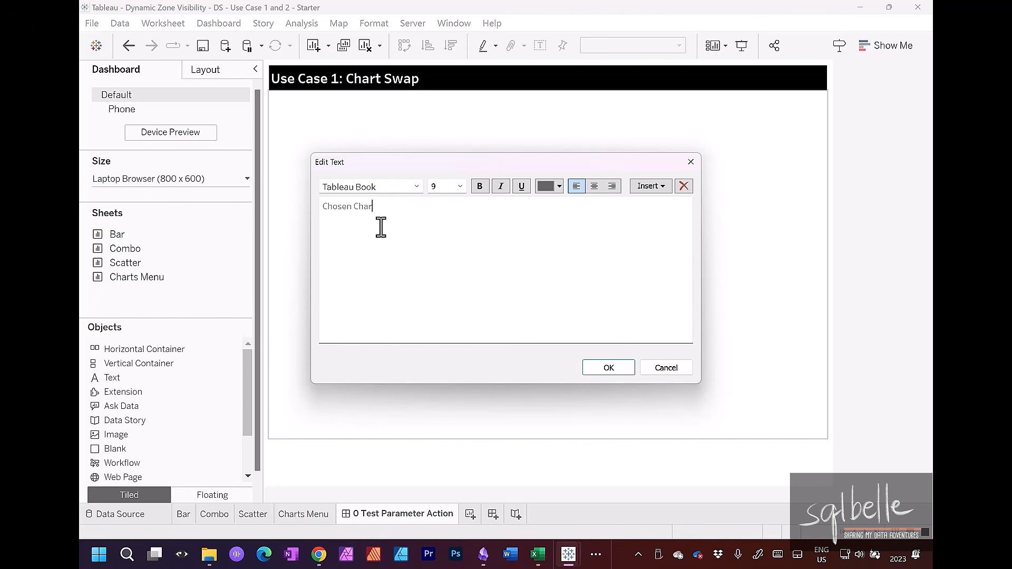
text(Chosen Chart)
key(ctrl+a)
click(408, 187)
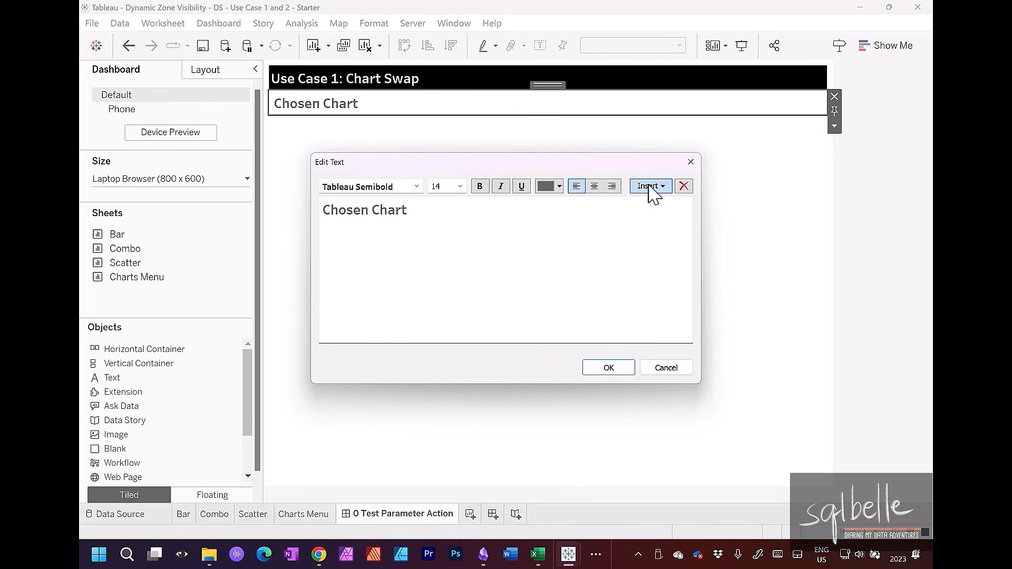
Insert the Chart Type Parameter value on a second line of the text object and color it orange.
click(652, 189)
click(663, 277)
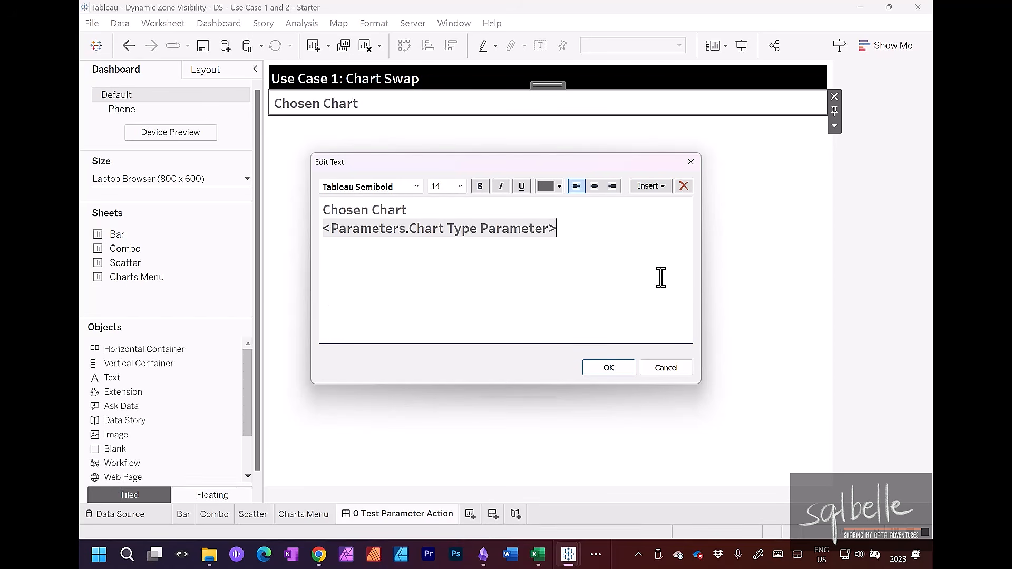
drag(558, 228, 305, 232)
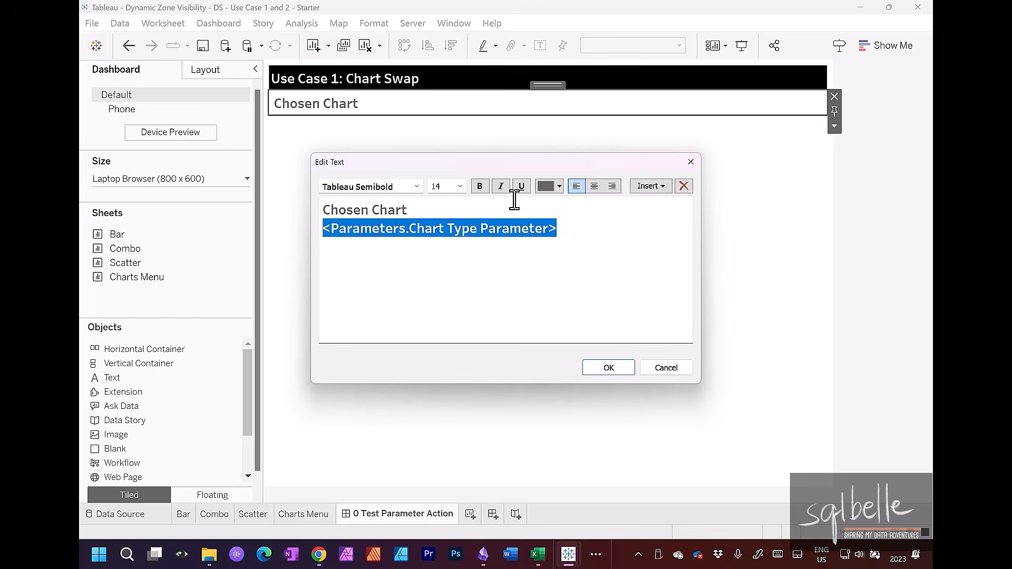
click(586, 367)
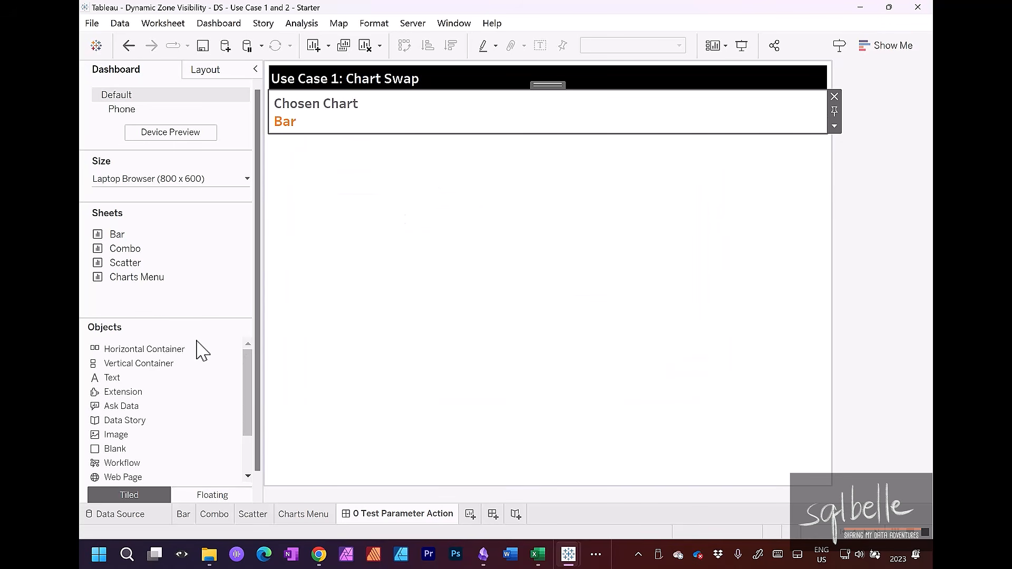
Show the Chart Type Parameter control beside the Chosen Chart text, with a blank object to its right.
click(305, 24)
mouse_move(347, 269)
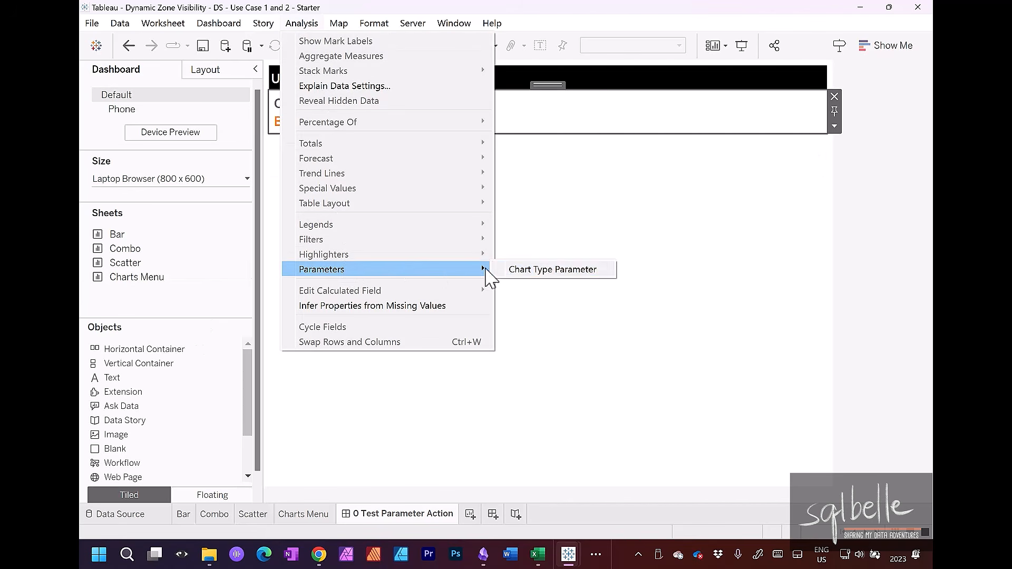
click(551, 269)
drag(680, 149, 727, 120)
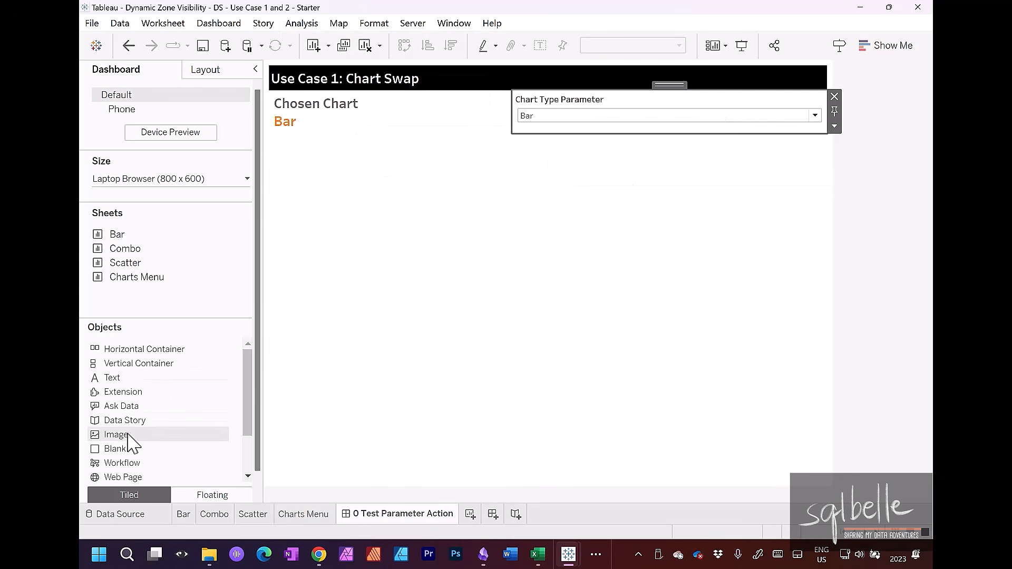
drag(117, 448, 780, 125)
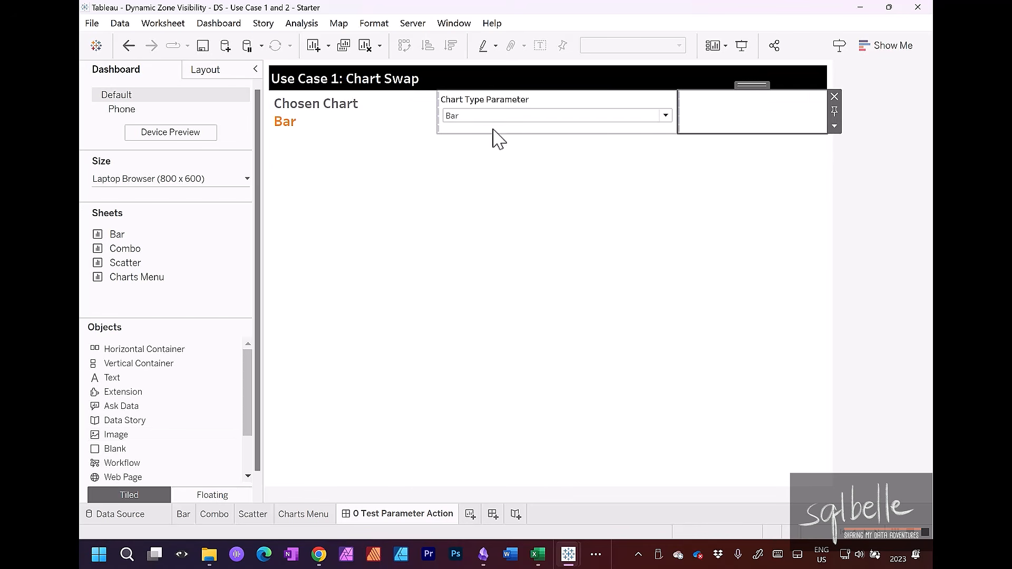
Test the Chart Type Parameter control by switching it through All, Bar, Combo and Scatter.
click(499, 117)
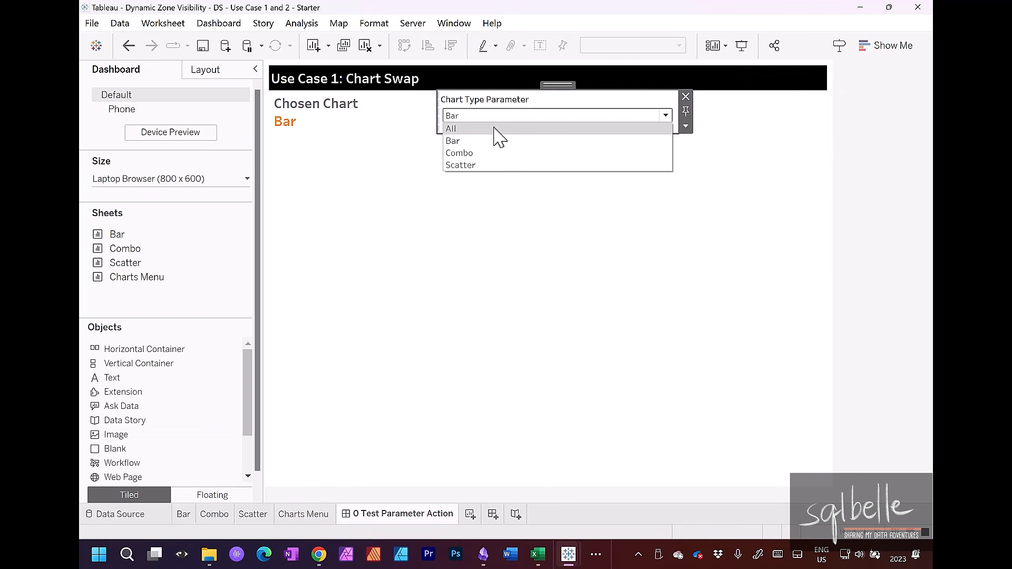
click(498, 127)
click(499, 117)
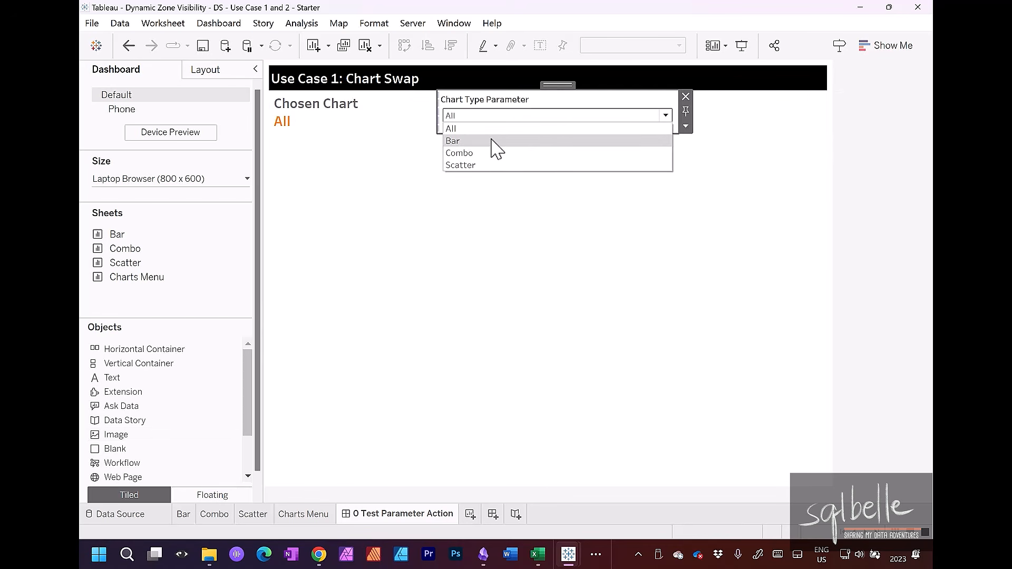
click(492, 140)
click(492, 116)
click(487, 153)
click(492, 117)
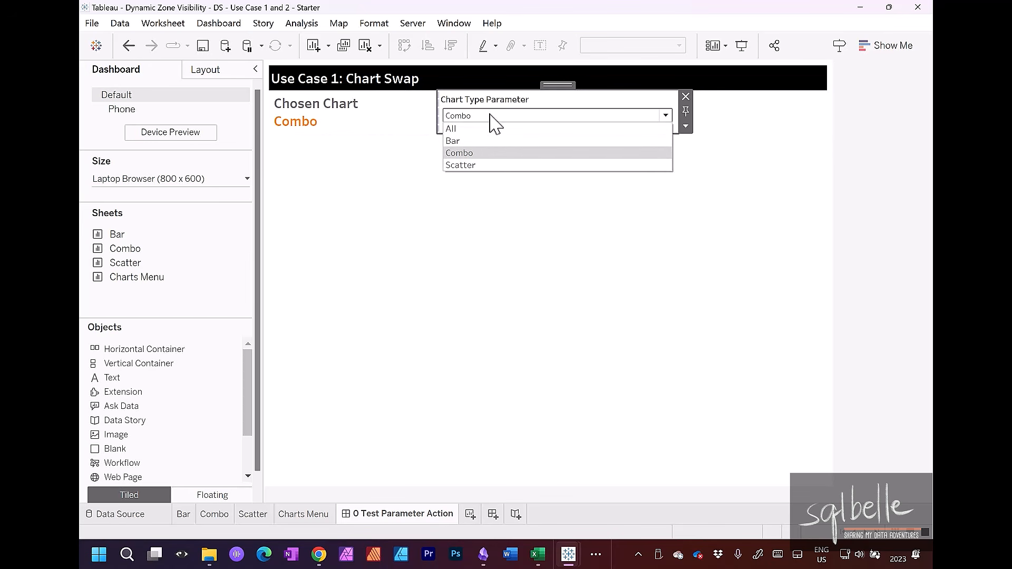
click(493, 164)
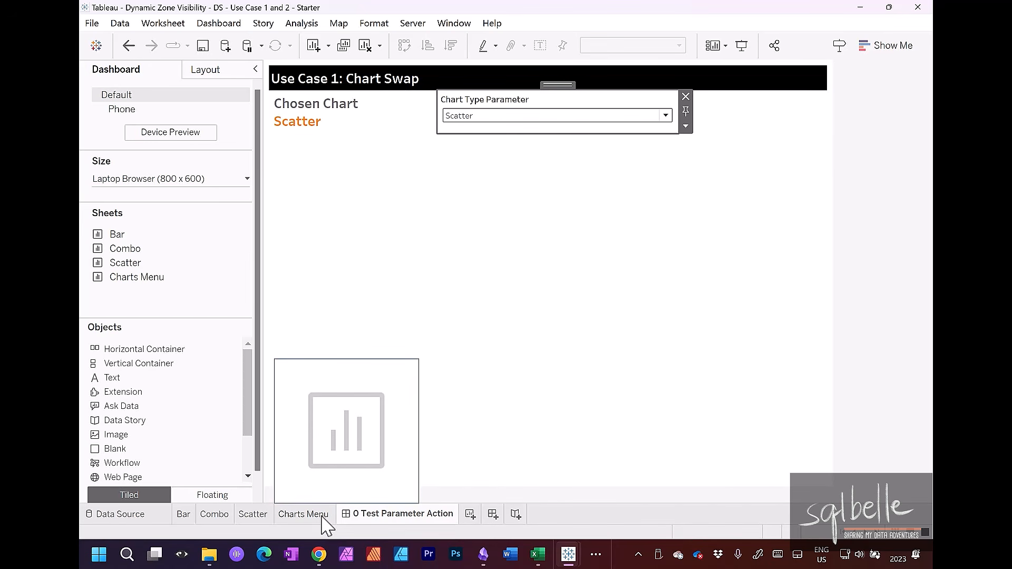
On the Charts Menu worksheet, set the mark type to Shape and encode shape with Chart Type from Charts (Menu Lists).
click(322, 516)
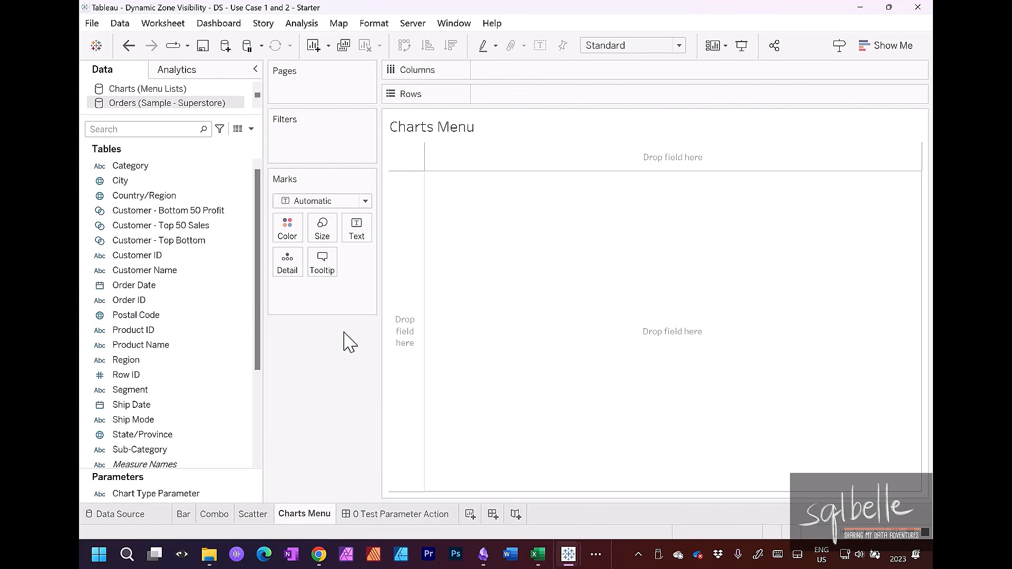
click(339, 201)
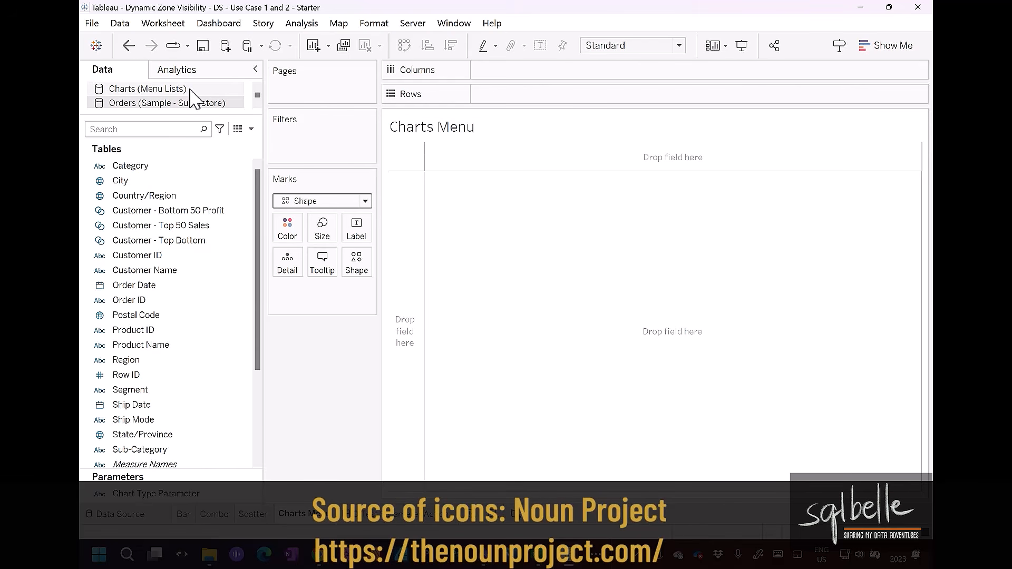
click(191, 89)
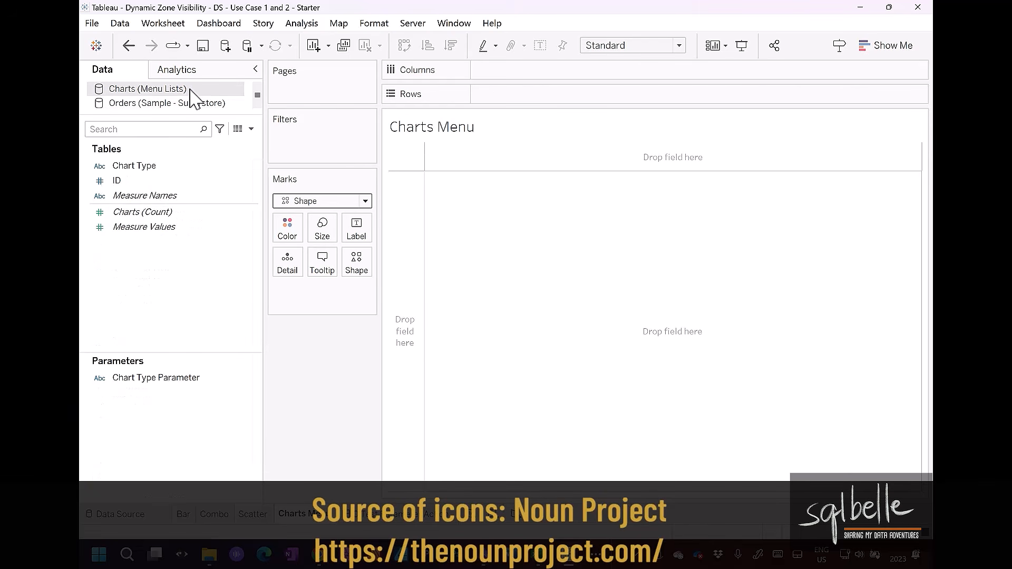
drag(152, 168, 356, 269)
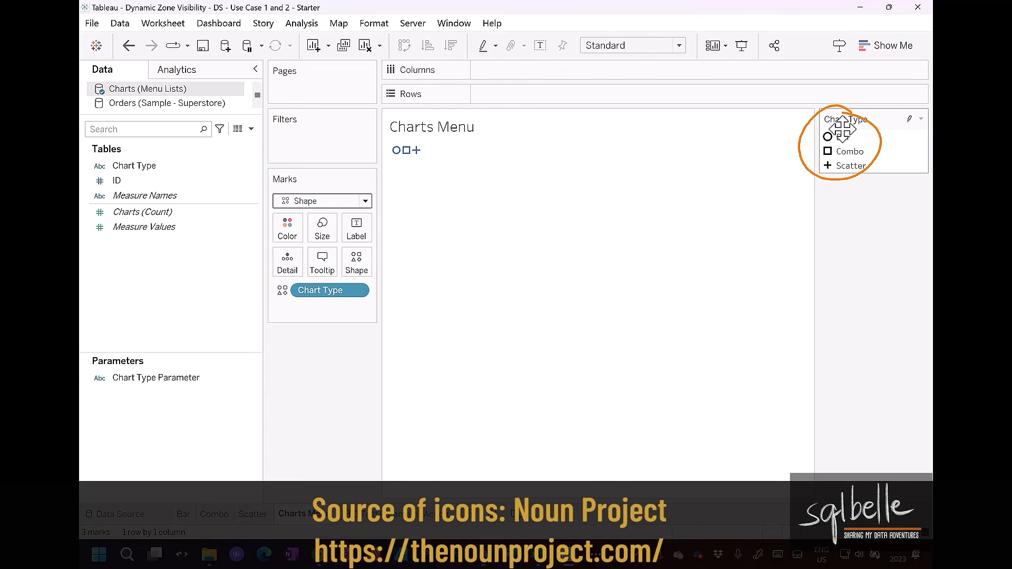
Assign shapes from the Chart Icons palette to Chart Type: the bar icon to Bar, the bar-and-line icon to Combo, the bubble icon to Scatter.
double_click(837, 136)
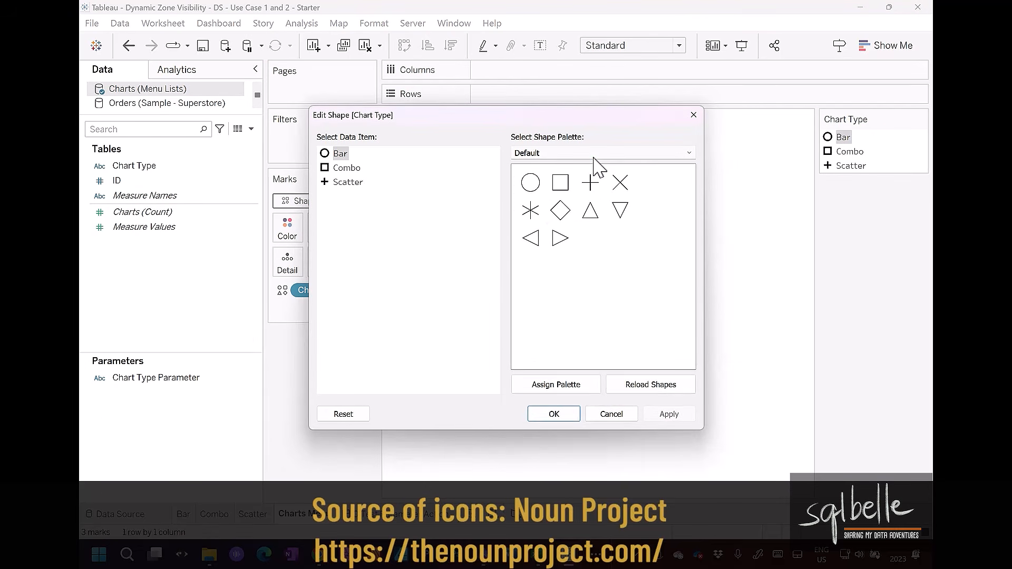
click(594, 158)
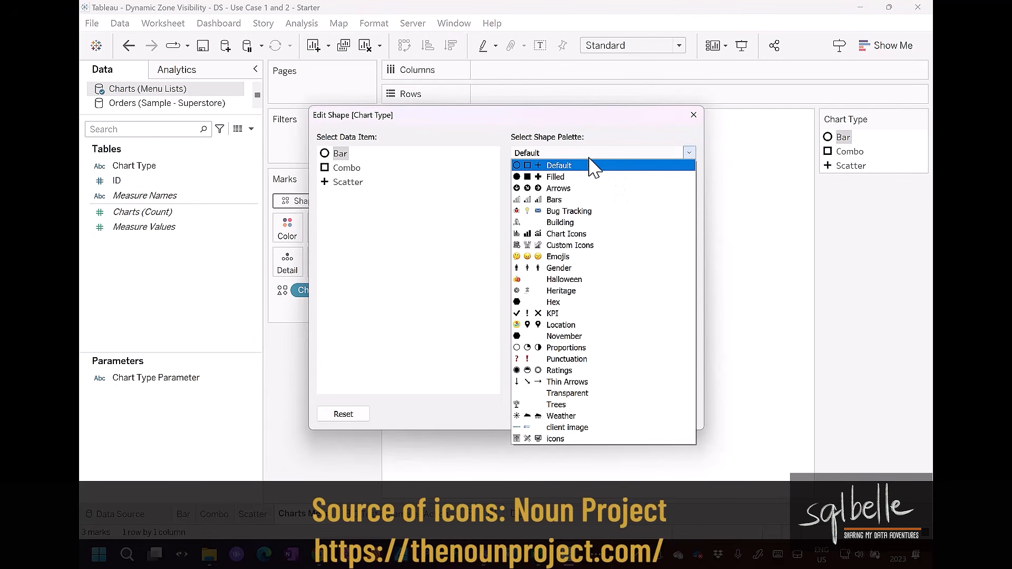
click(577, 234)
click(340, 160)
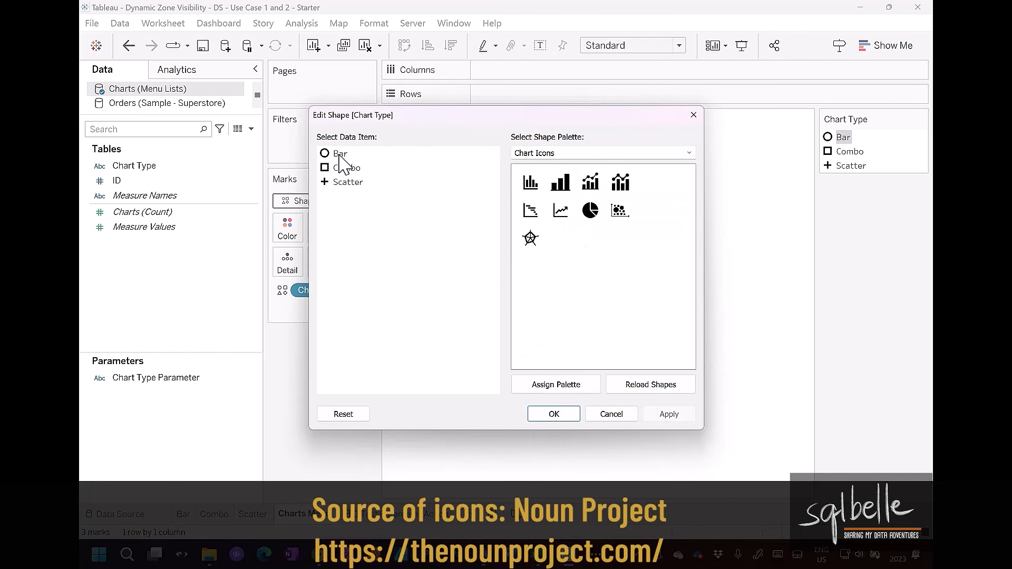
click(531, 184)
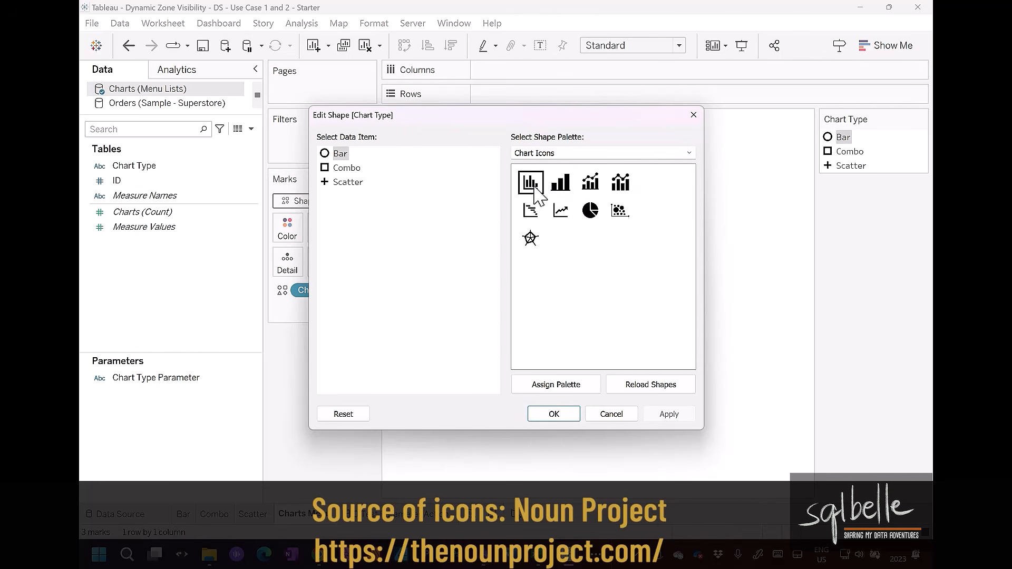
click(352, 169)
click(590, 182)
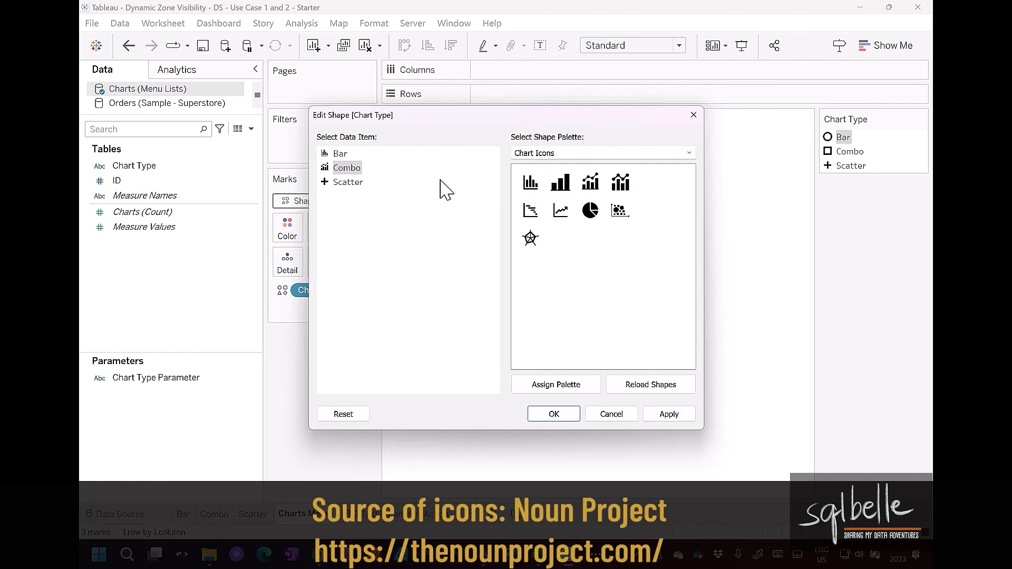
click(345, 182)
click(619, 211)
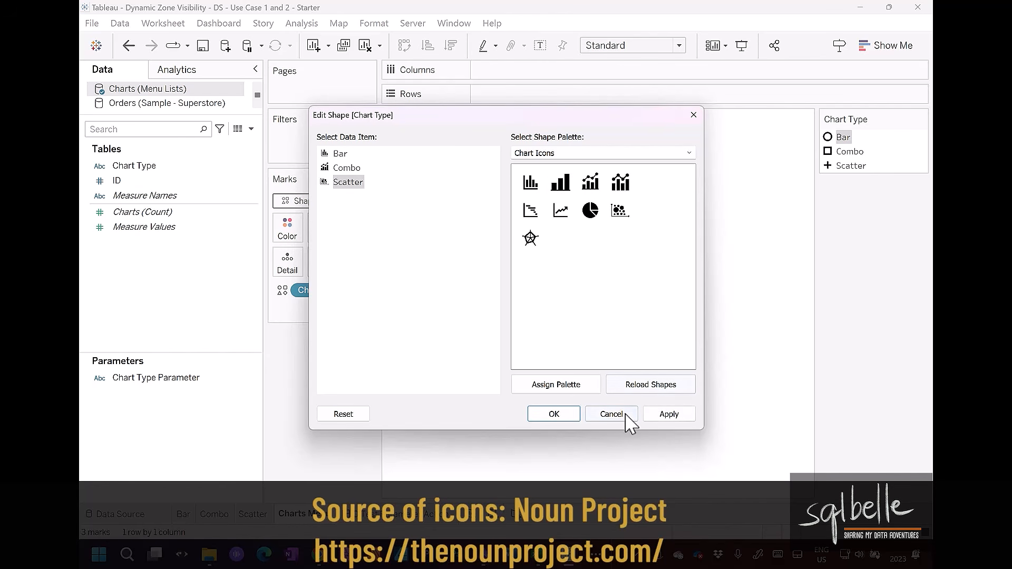
click(665, 414)
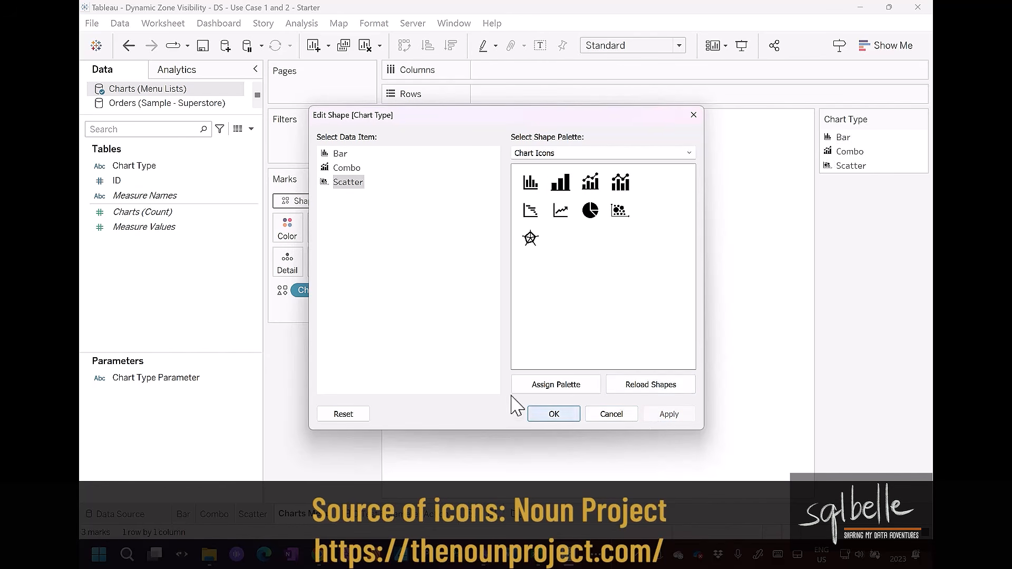
click(553, 414)
Lay out Chart Type across the columns, increase the row height to enlarge the icons, and fit the worksheet to Entire View.
drag(134, 166, 542, 69)
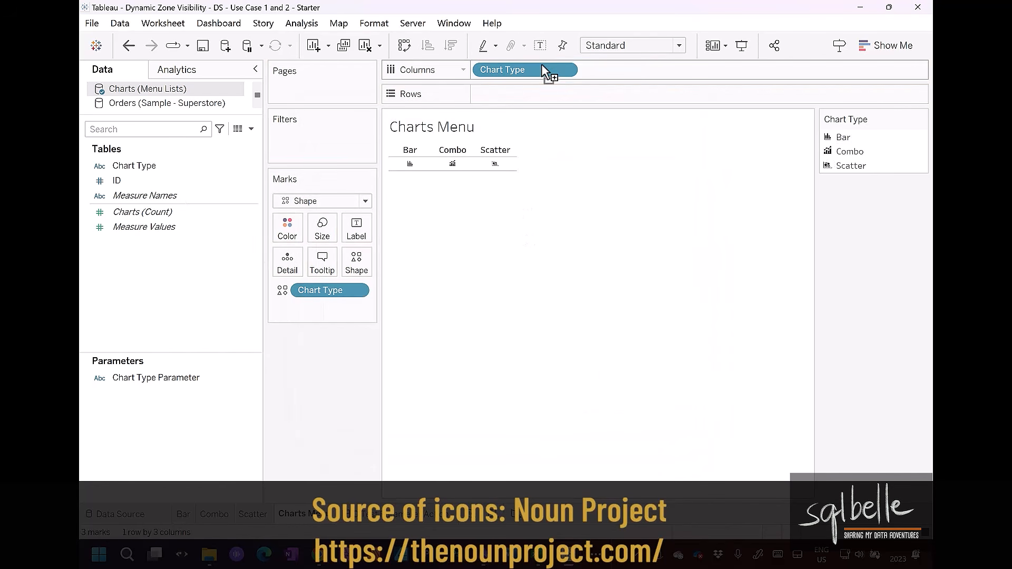
mouse_move(451, 166)
drag(451, 170, 449, 200)
click(608, 49)
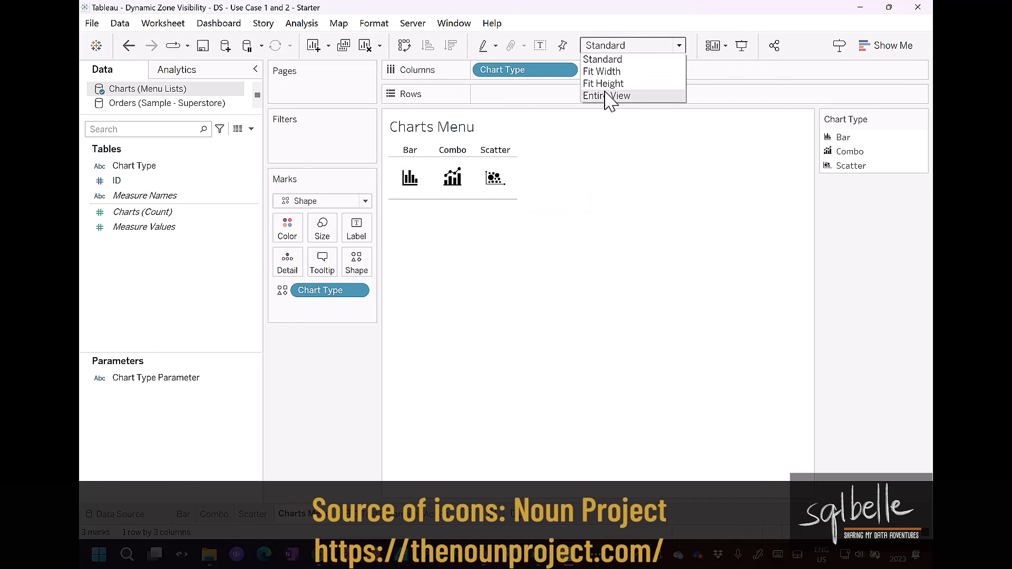
click(608, 95)
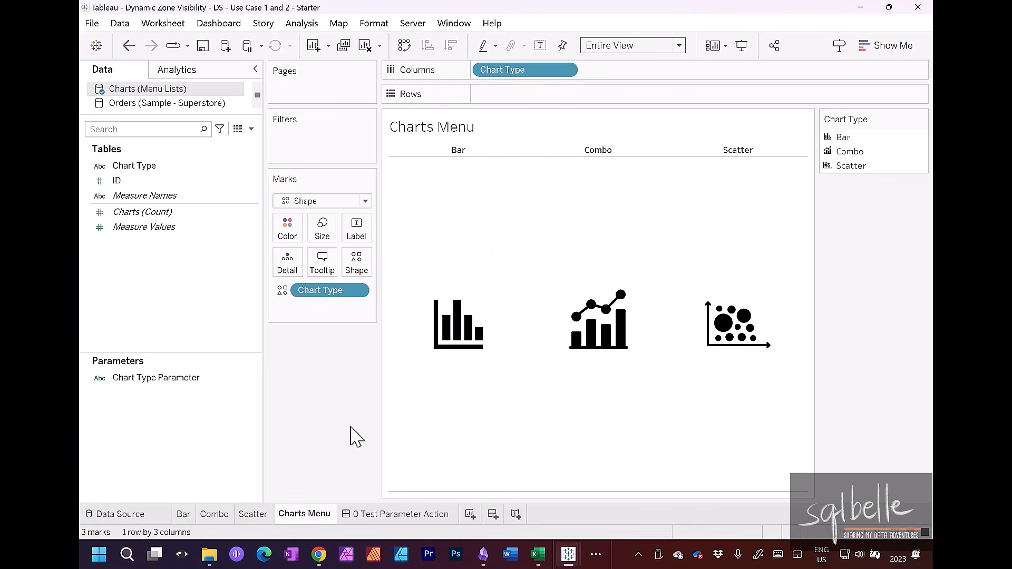
Add the Charts Menu sheet to the 0 Test Parameter Action dashboard beside the Chart Type Parameter control, and remove its Chart Type legend.
click(385, 515)
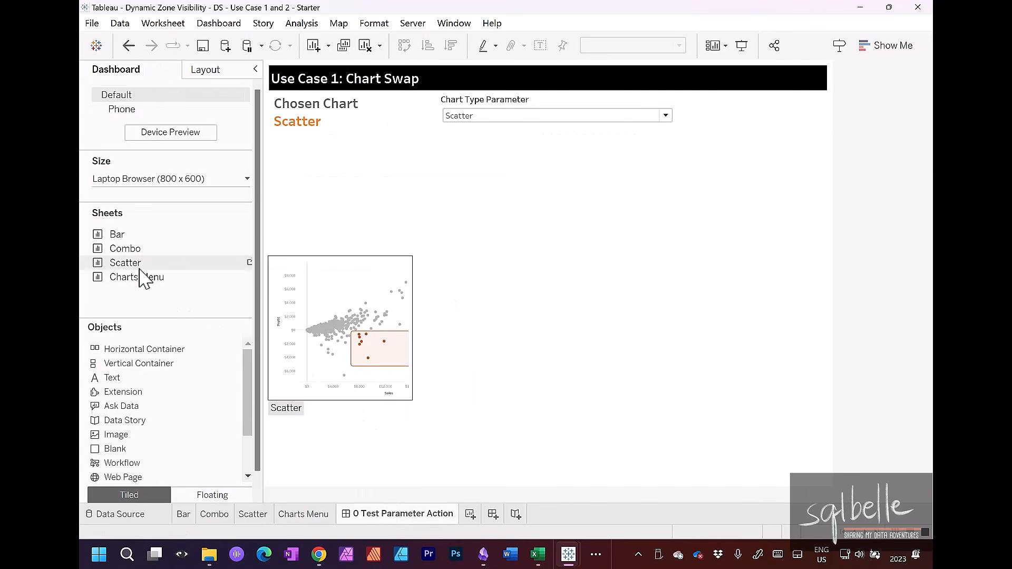
drag(136, 276, 700, 127)
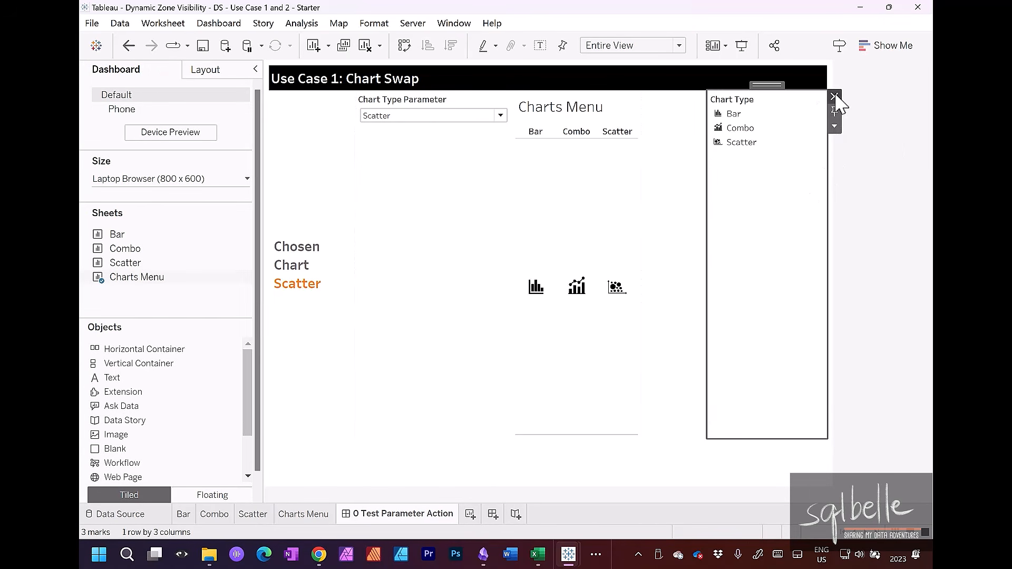
click(834, 97)
Hide the title and the Bar, Combo and Scatter column headers of the Charts Menu sheet on the dashboard.
click(639, 109)
right_click(636, 112)
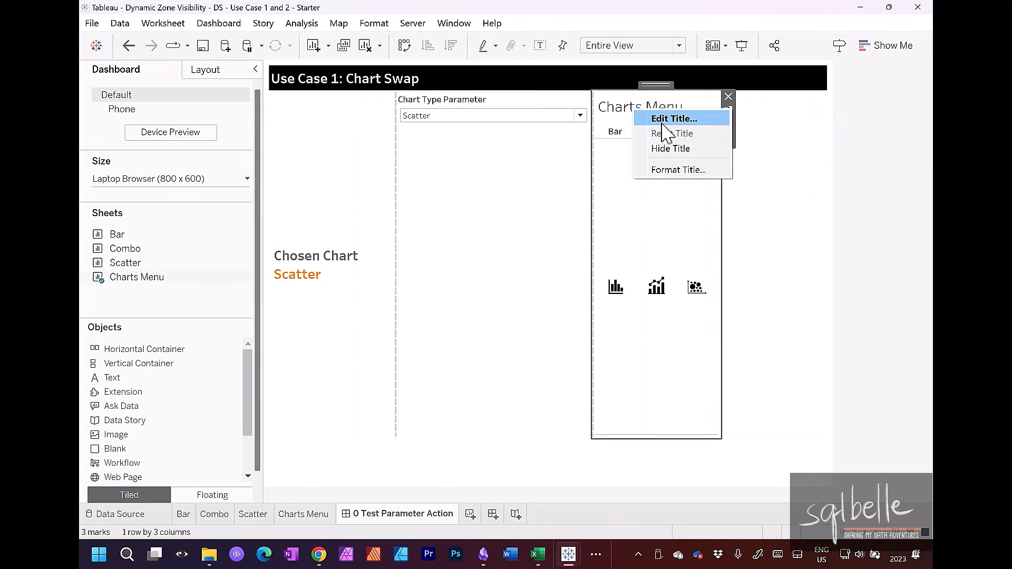
click(666, 149)
click(615, 101)
right_click(619, 103)
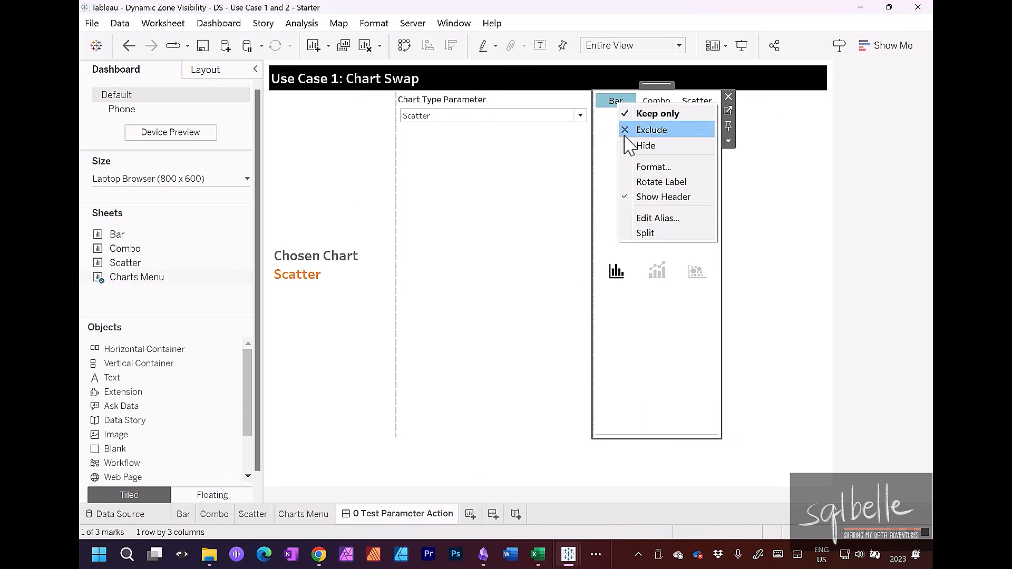
click(659, 196)
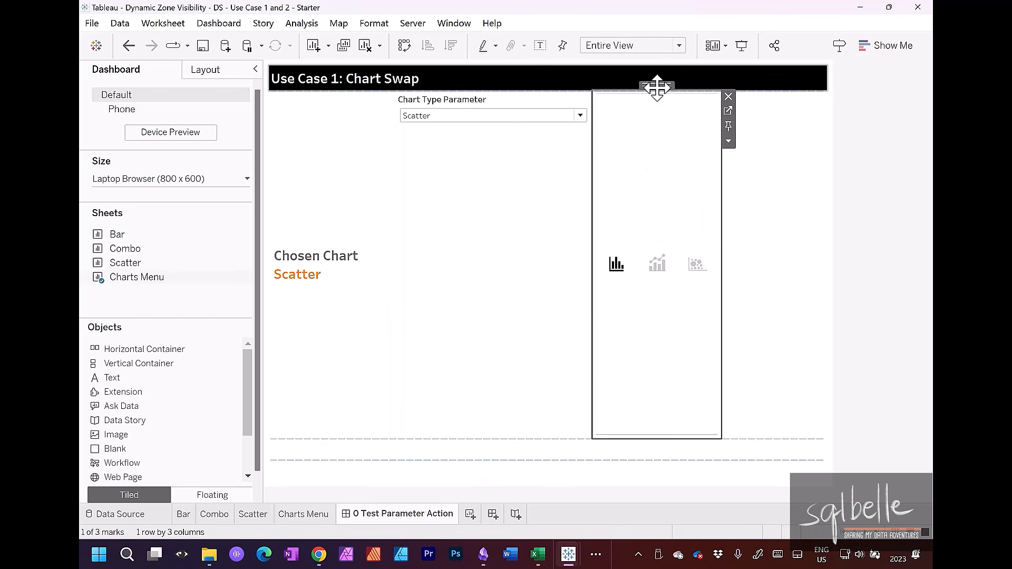
Shorten the row holding the Charts Menu and set the Chosen Chart text object's width to 200 pixels.
drag(657, 88, 523, 115)
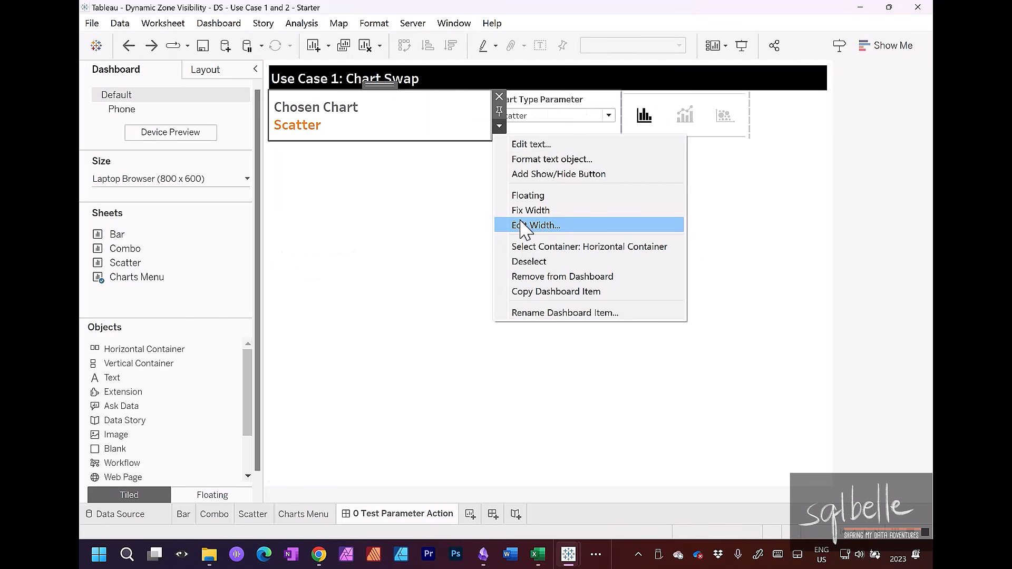
click(520, 228)
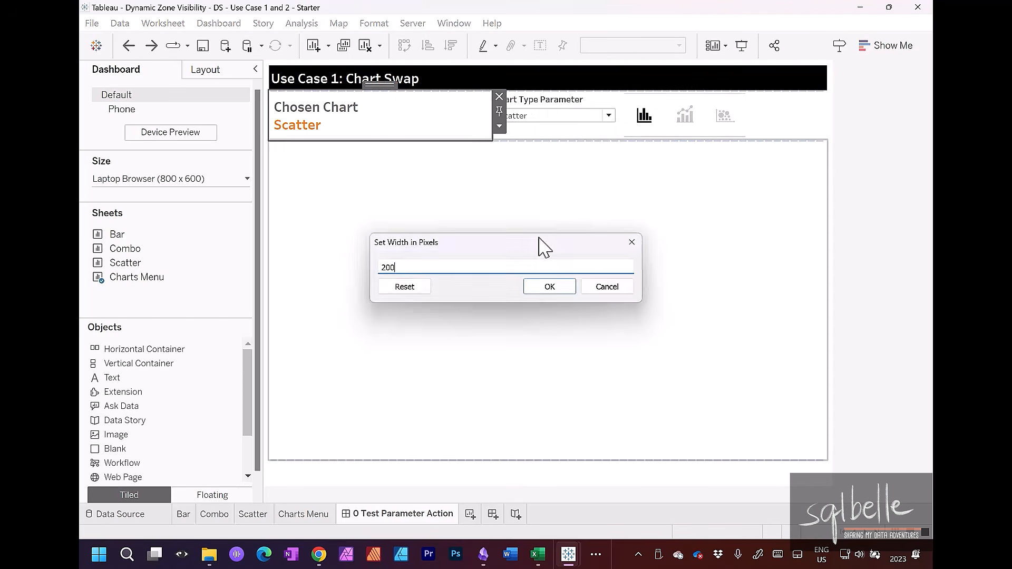
key(Return)
Set the width of the Chart Type Parameter control to 150 pixels.
click(470, 106)
click(547, 126)
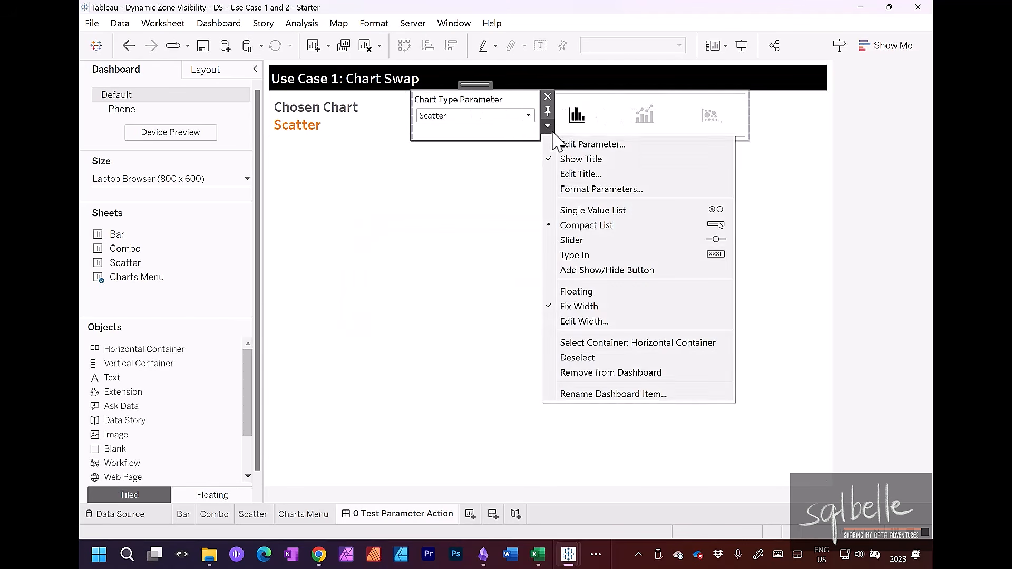
click(557, 322)
text(150)
key(Return)
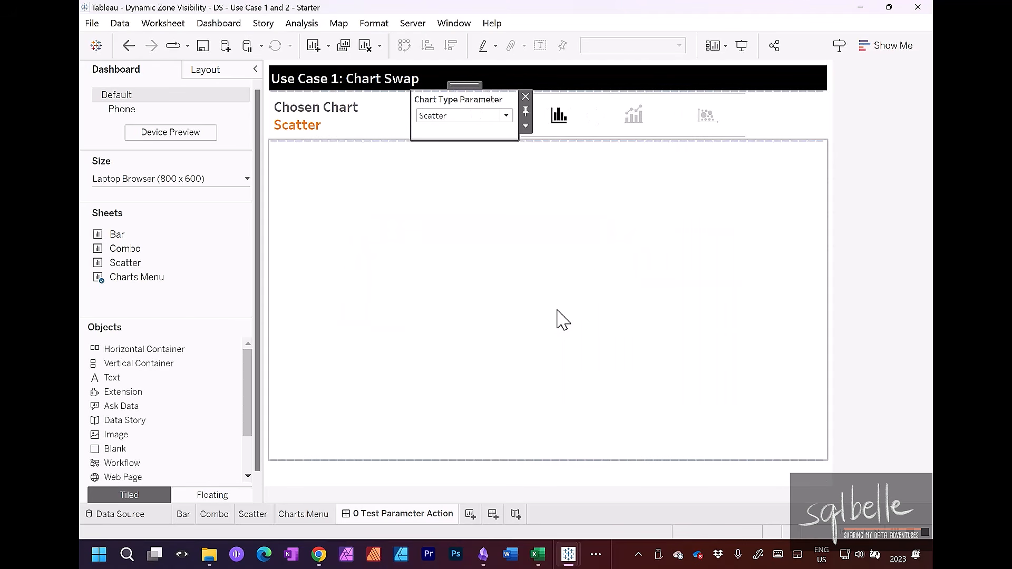
Remove the row divider lines around the Charts Menu icons by setting the Row Divider pane border to None.
click(595, 105)
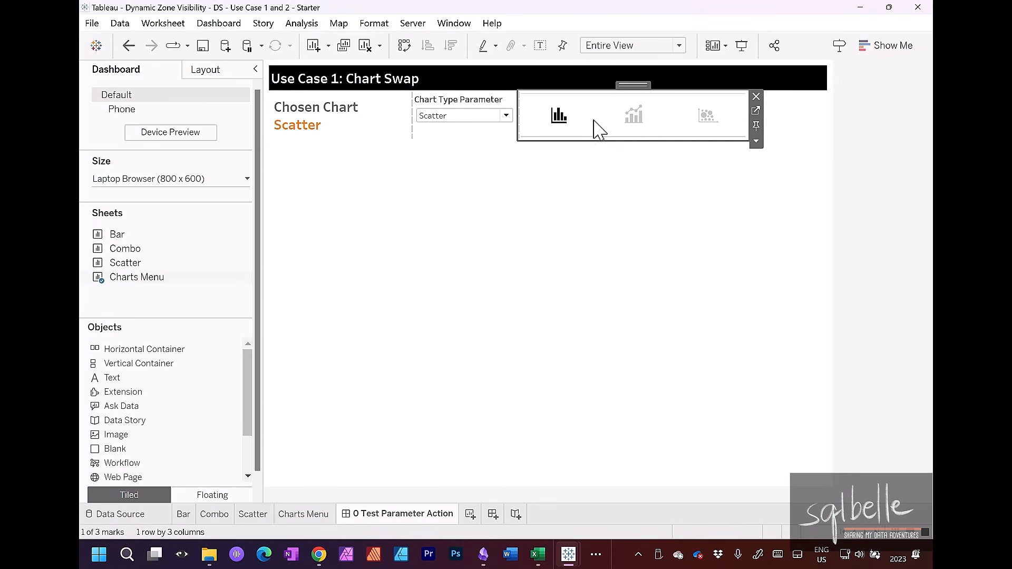
click(373, 23)
click(387, 139)
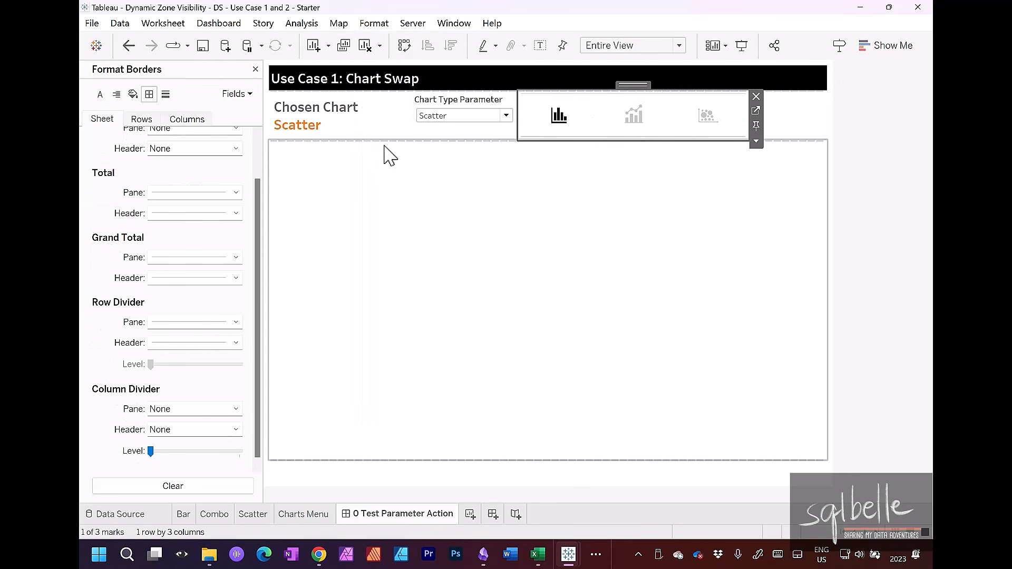
click(192, 323)
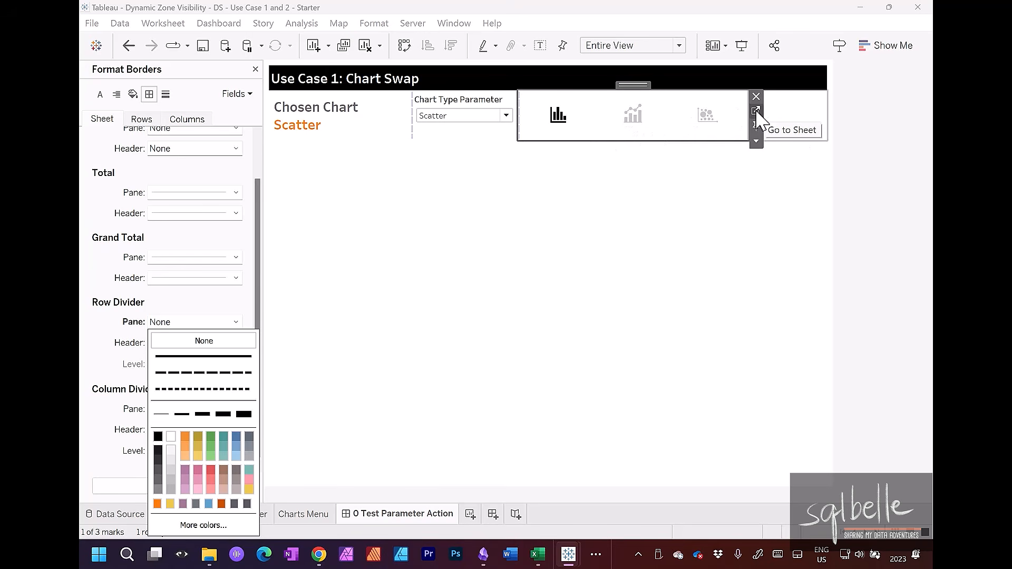
Increase the size of the shape marks on the Charts Menu worksheet and return to the 0 Test Parameter Action dashboard.
click(757, 113)
click(322, 230)
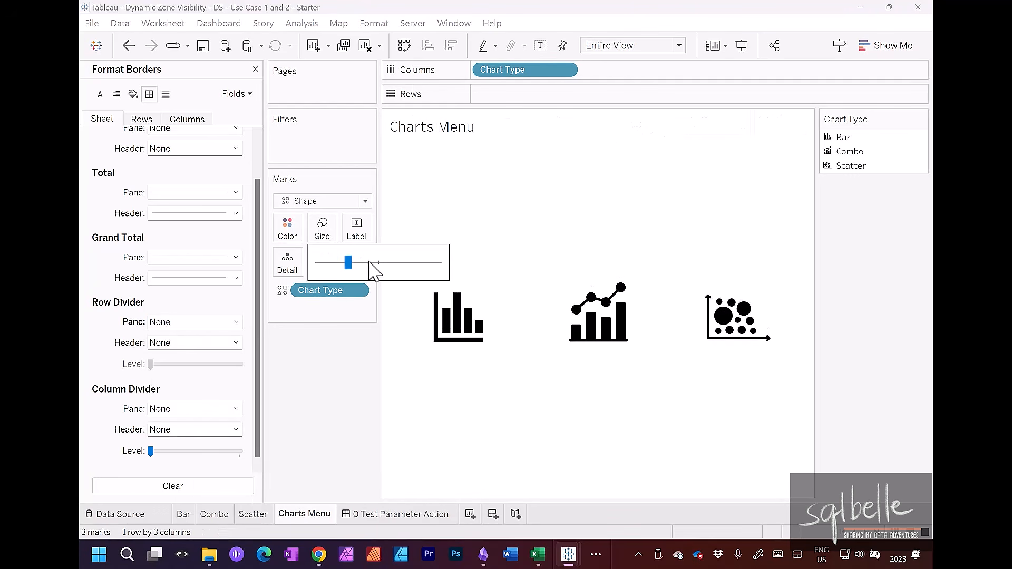
click(371, 263)
click(322, 270)
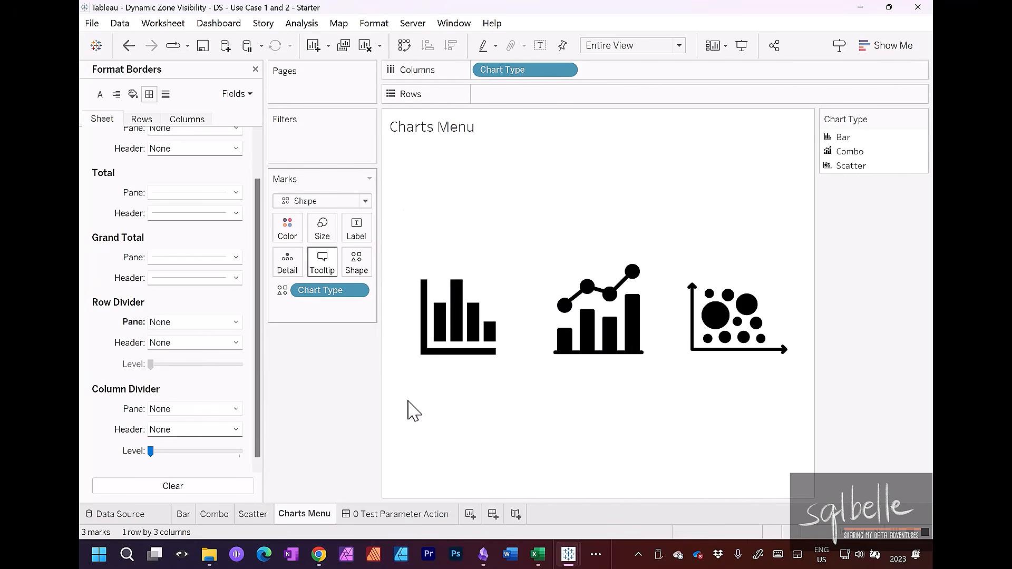
key(Escape)
click(380, 515)
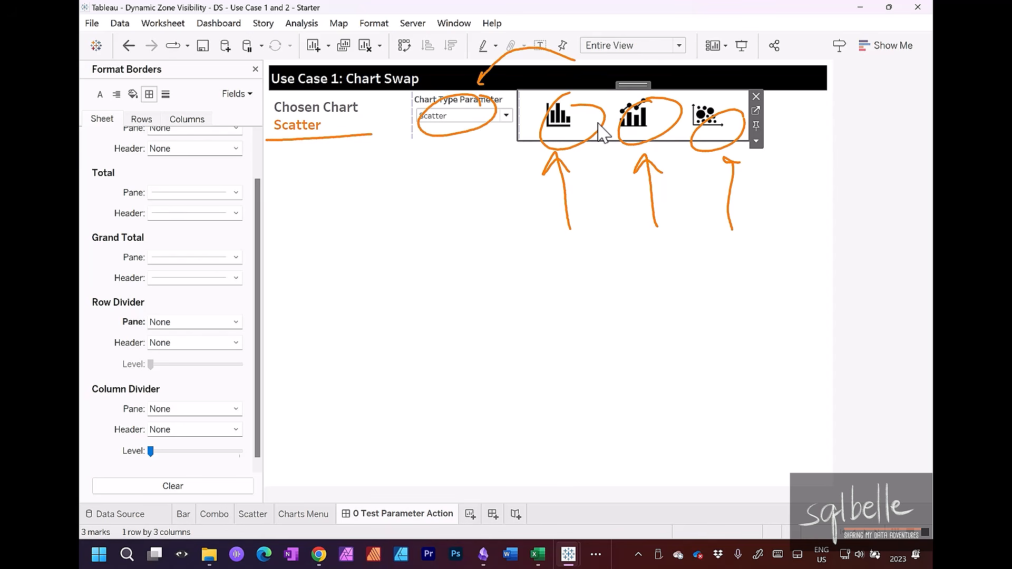
Add a dashboard parameter action named "Chart Swap | Parameter".
click(229, 25)
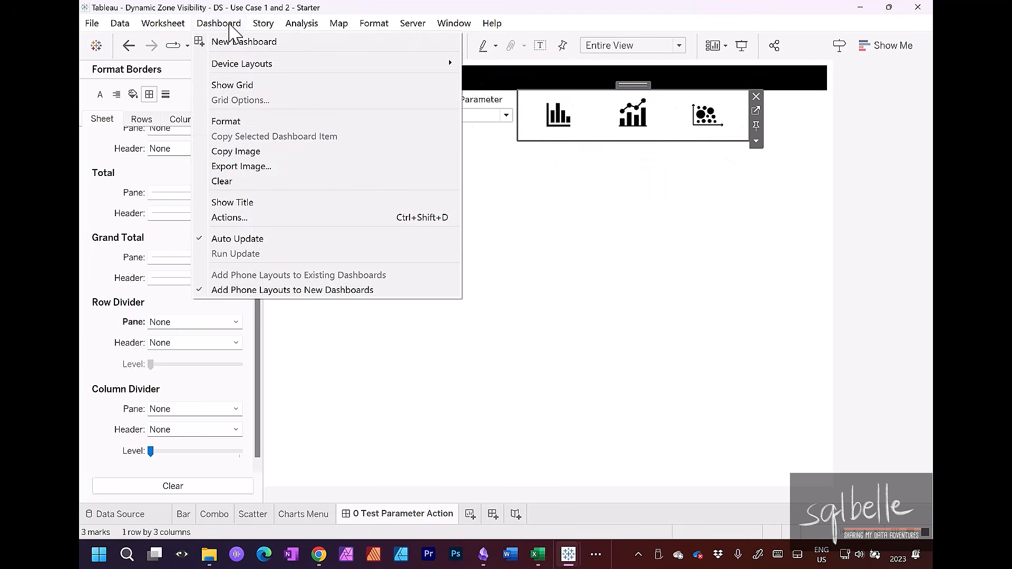
click(237, 217)
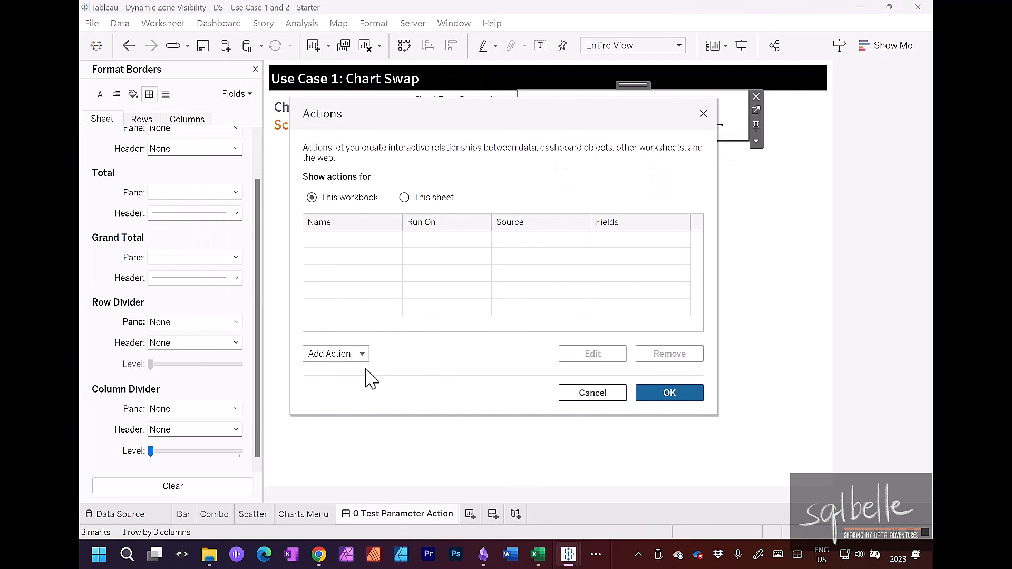
click(363, 354)
click(374, 332)
text(Cha)
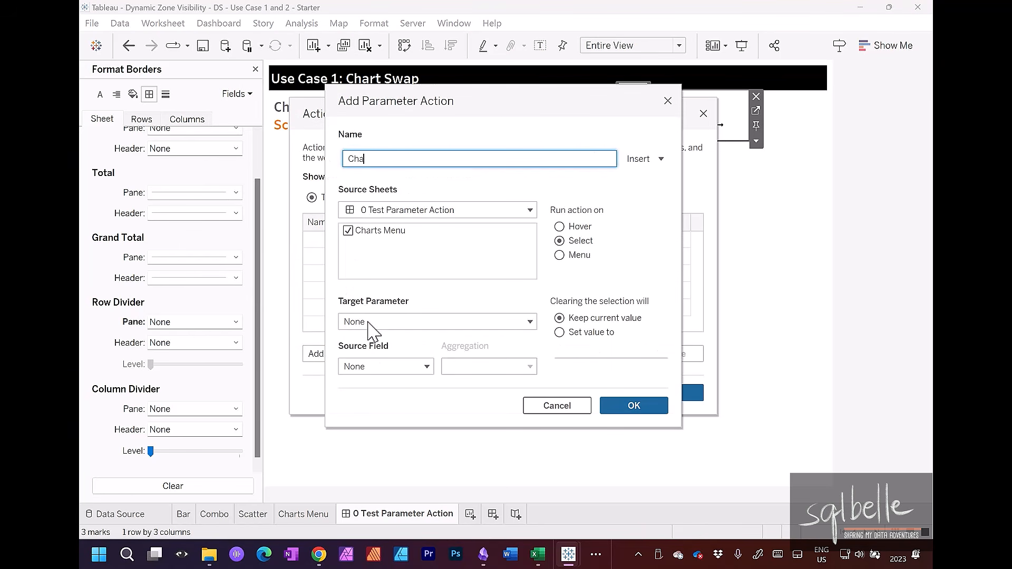
text(rt Swap | Parameter)
Target Chart Type Parameter with Chart Type (Charts (Menu Lists)) as source field, reset the value to All when the selection clears, and save the action.
click(369, 323)
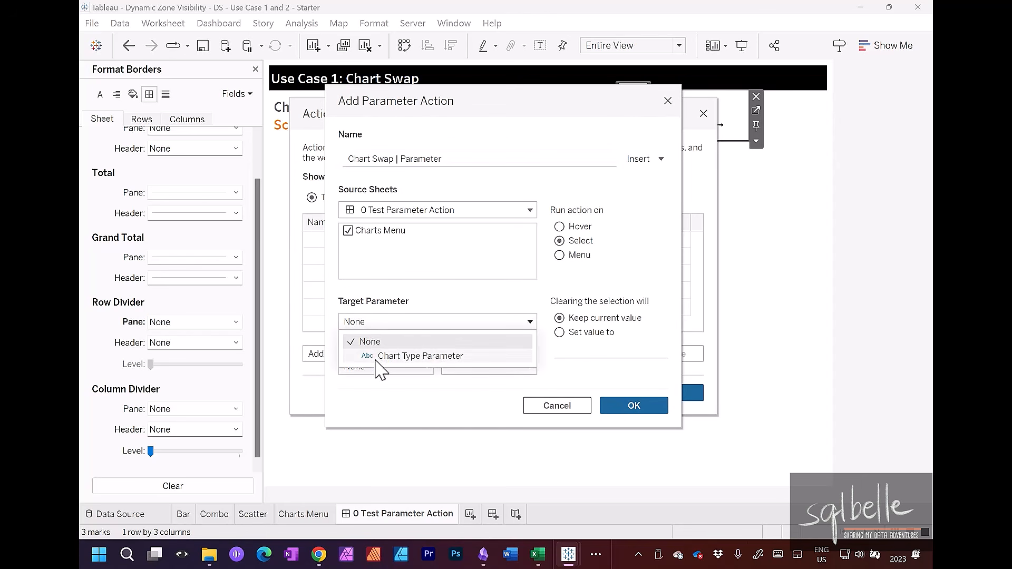
click(378, 356)
click(380, 369)
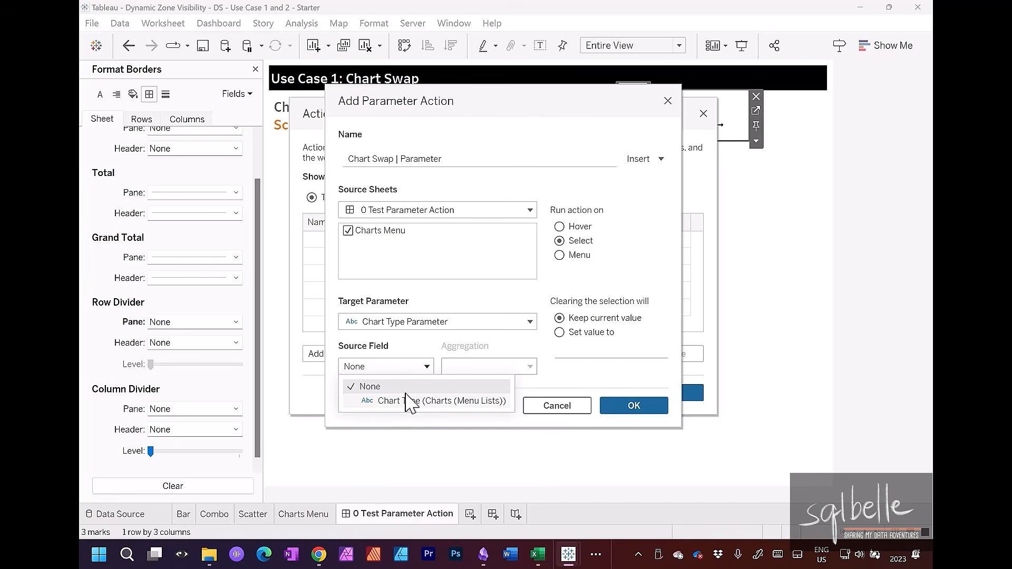
click(405, 401)
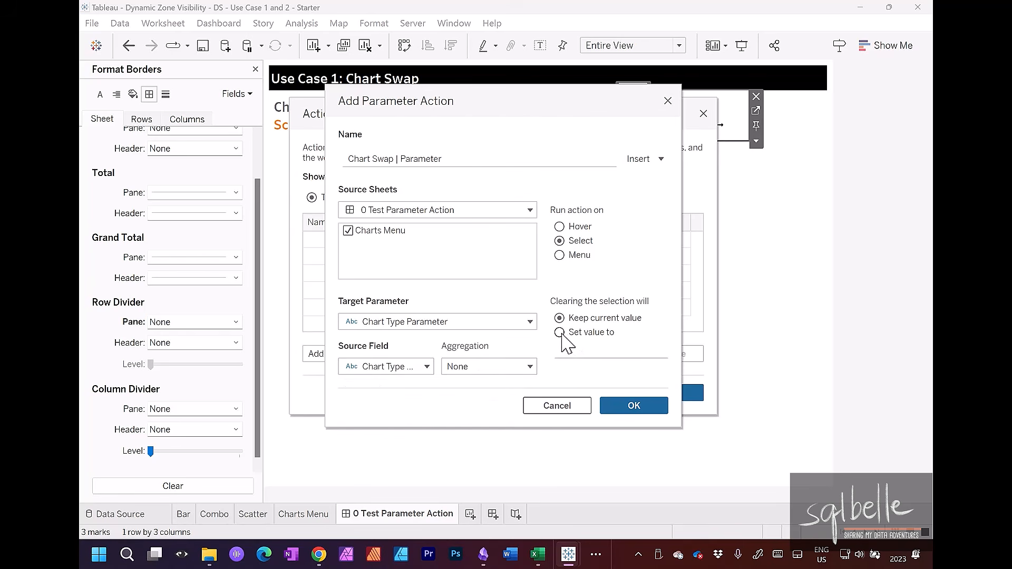
click(562, 333)
click(574, 352)
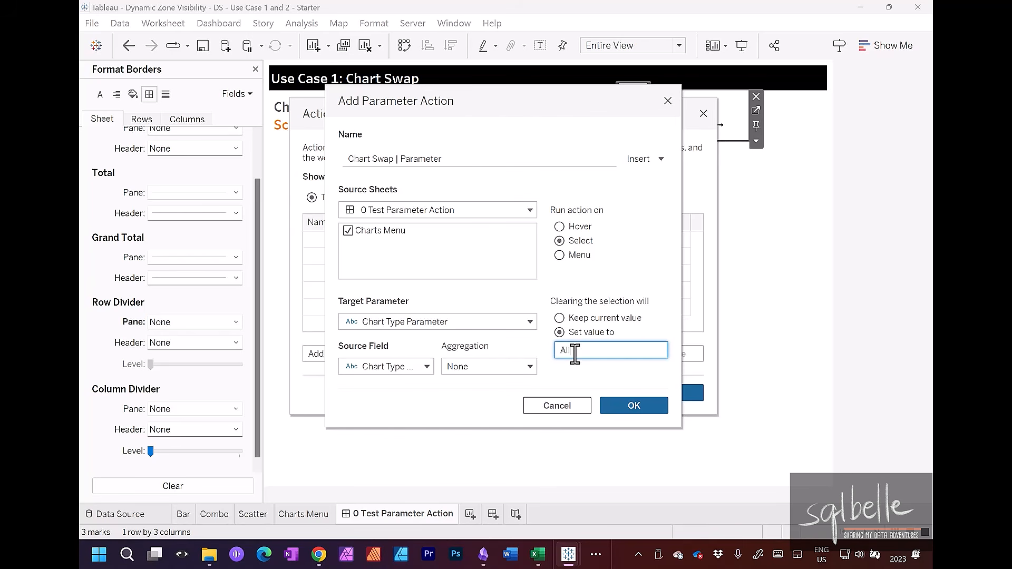
click(634, 406)
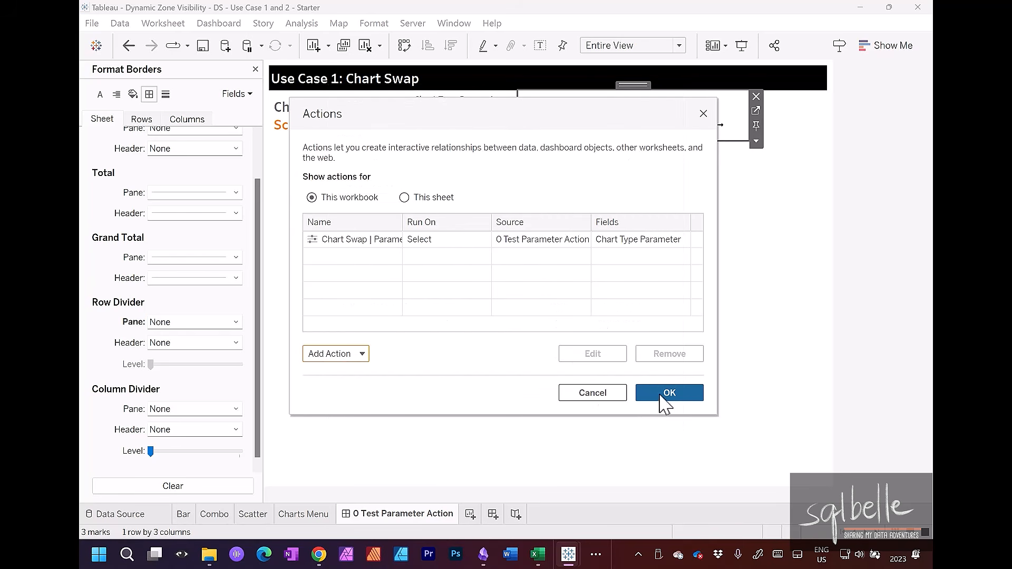
click(666, 394)
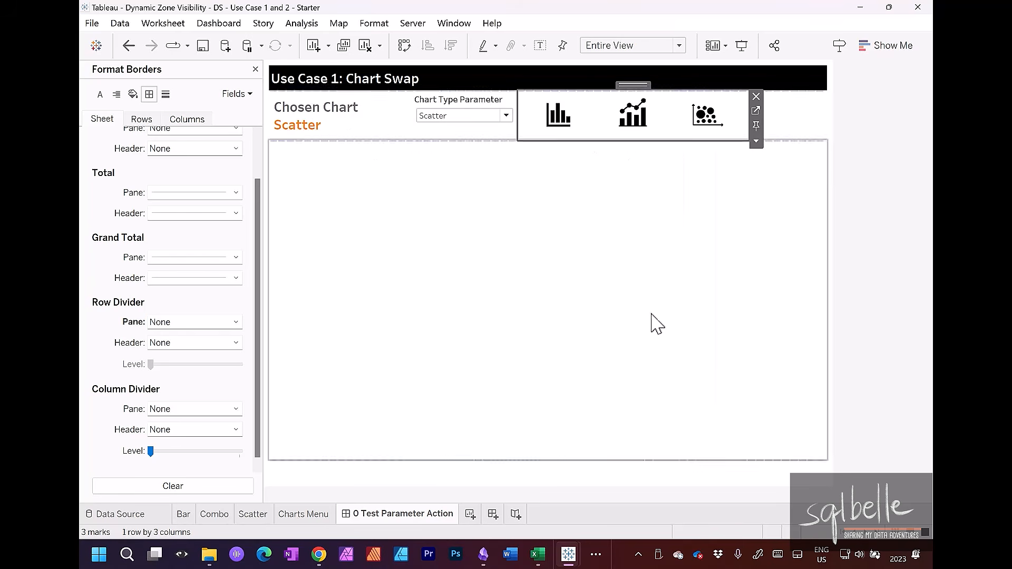
Test the parameter action by selecting the Bar, Combo and Scatter icons in the Charts Menu.
click(560, 132)
click(634, 126)
click(711, 128)
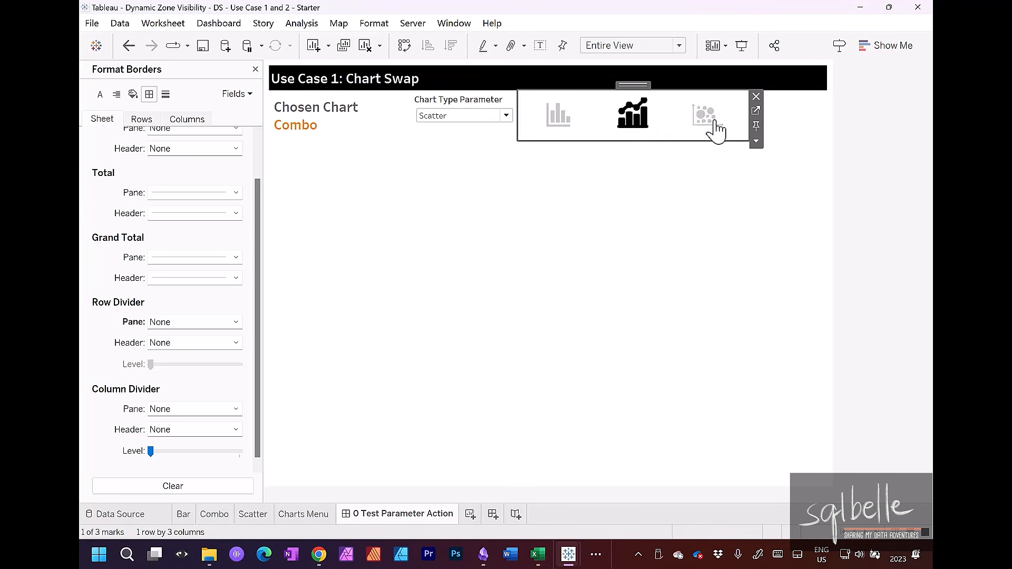
Clear the Scatter selection in the Charts Menu, close the Format Borders pane, and select the Scatter icon again.
click(716, 123)
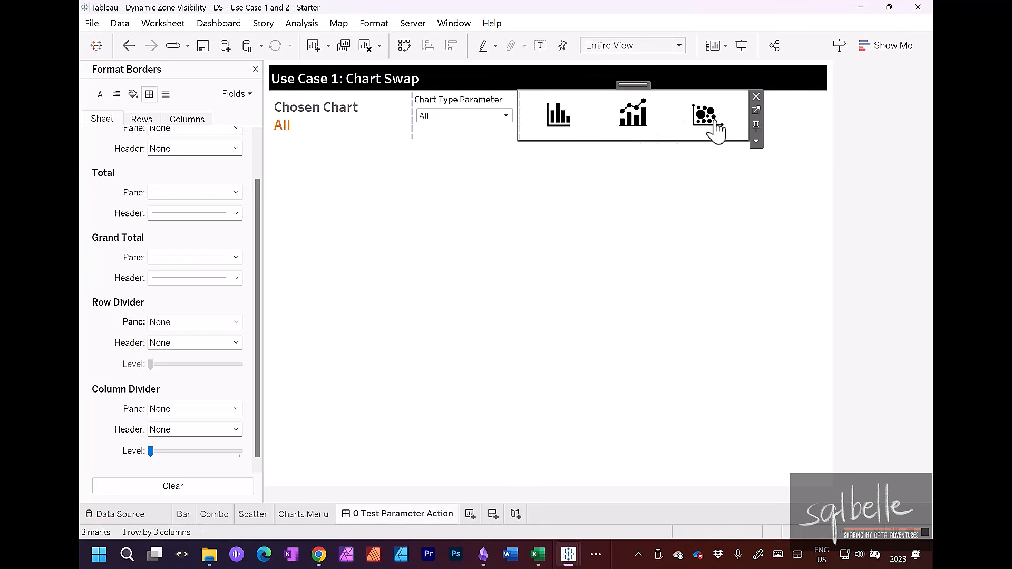
click(255, 69)
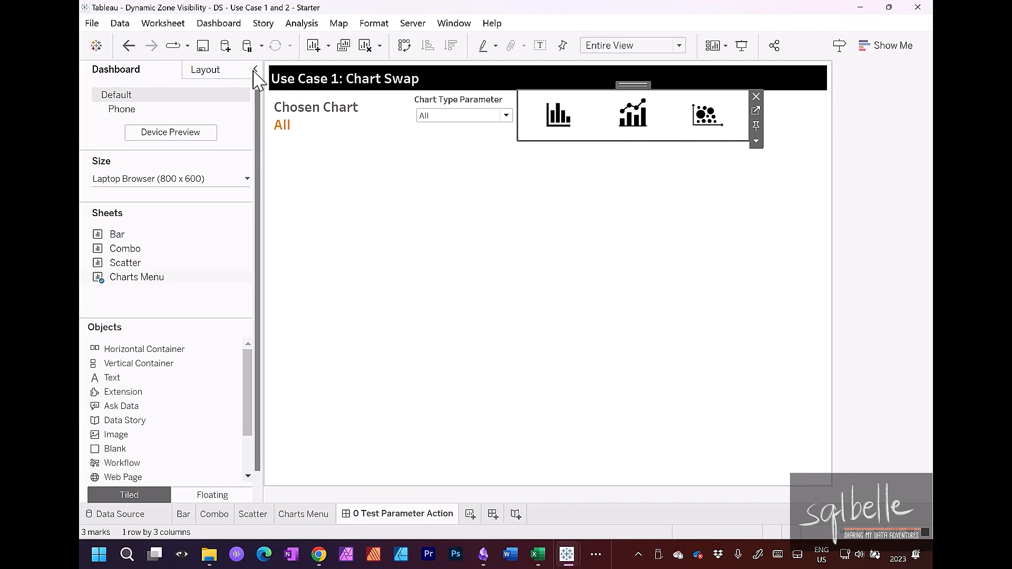
click(764, 191)
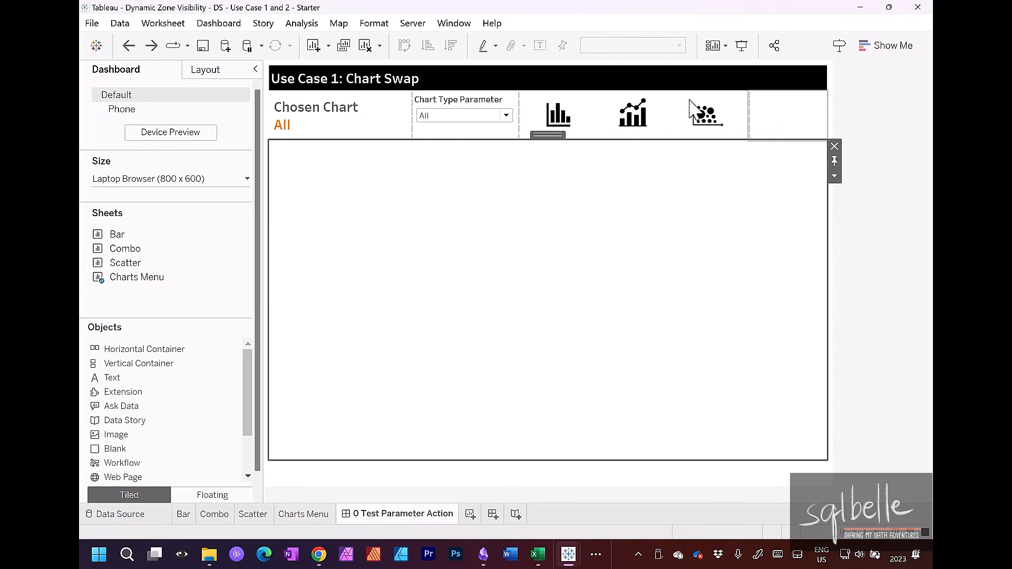
click(704, 114)
double_click(637, 85)
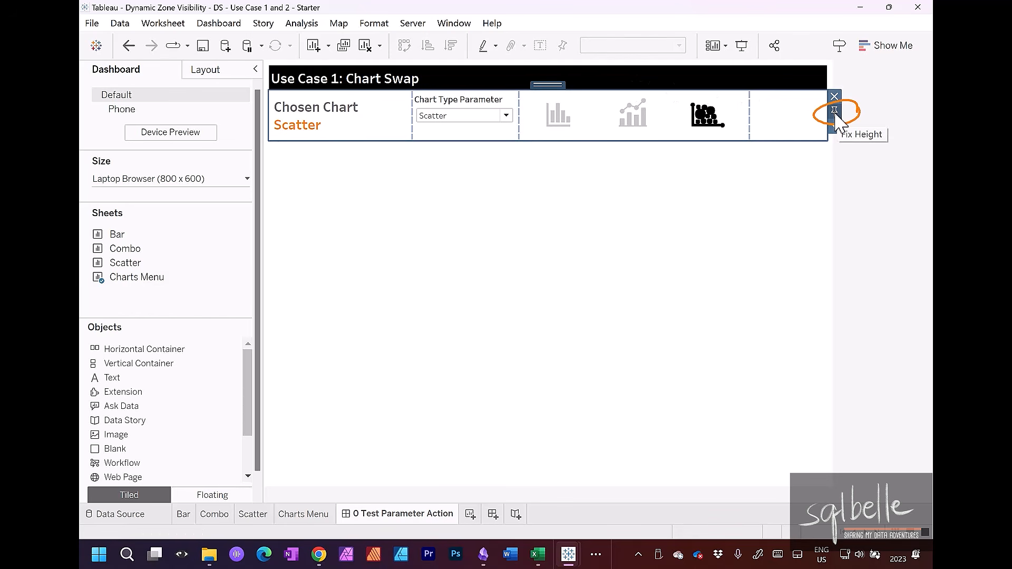
Reduce the height of the large blank object directly beneath the chart menu row to a thin strip.
click(732, 184)
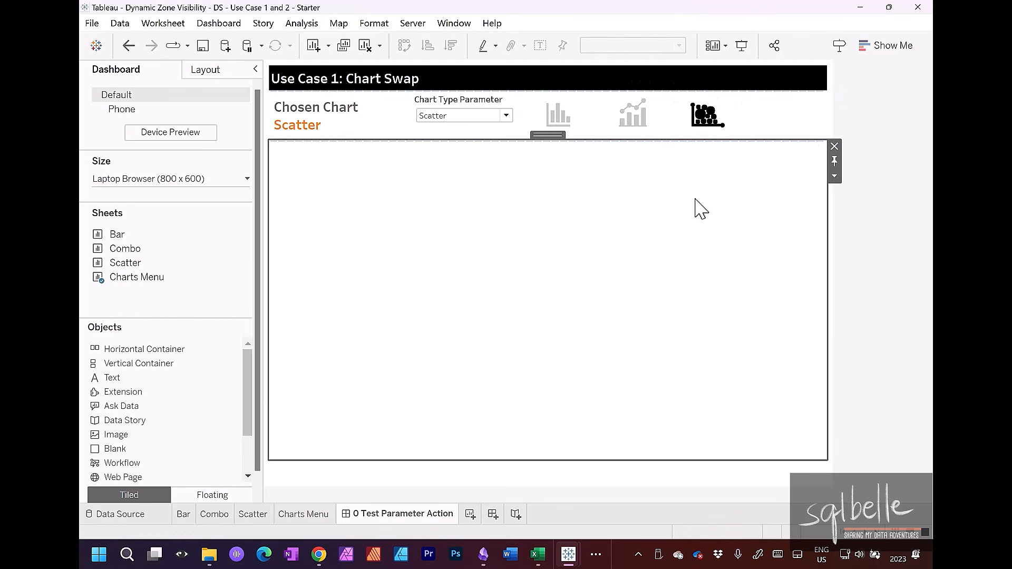
click(834, 176)
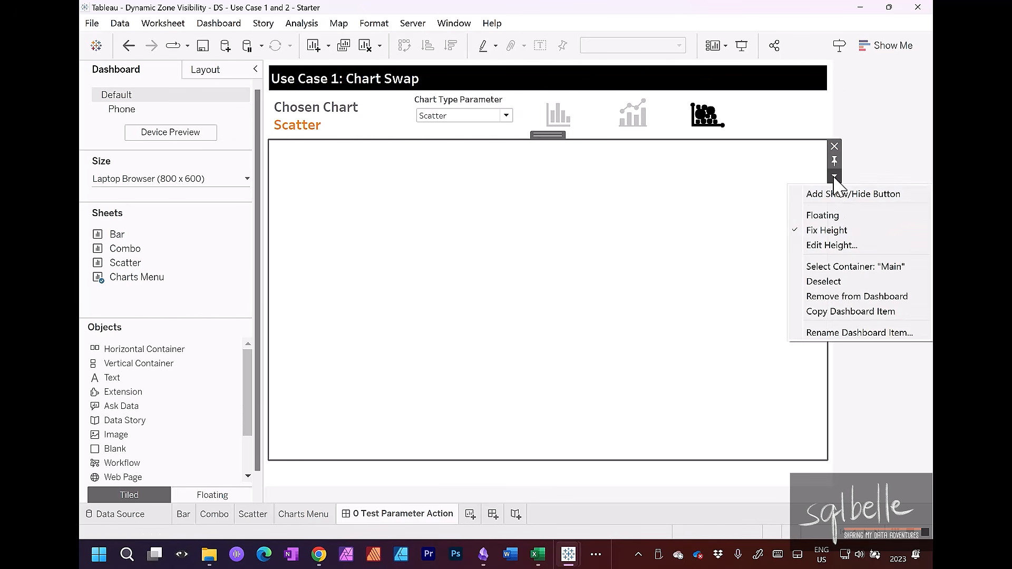
click(827, 245)
key(Return)
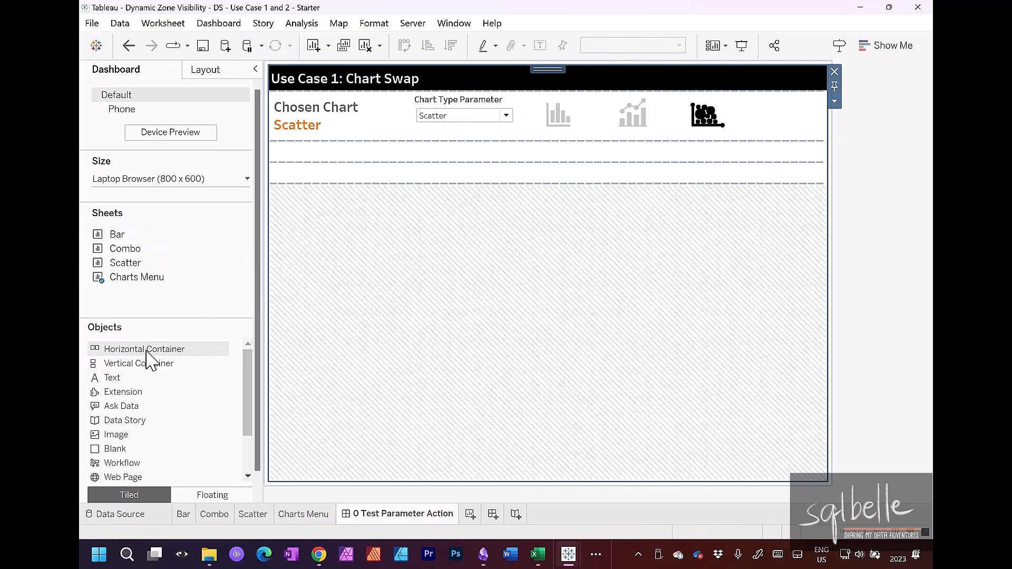
Add a horizontal container beneath the thin blank and place the Bar, Combo and Scatter sheets in it side by side, in that order.
mouse_move(148, 351)
mouse_down()
mouse_move(368, 226)
mouse_move(377, 181)
mouse_up()
drag(138, 235, 361, 271)
drag(187, 251, 343, 279)
drag(129, 262, 727, 273)
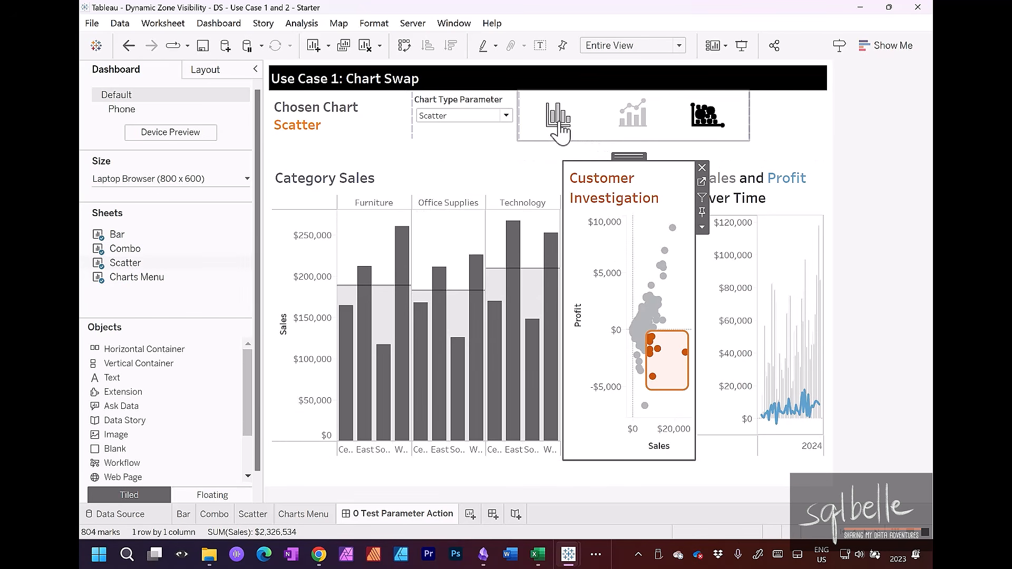
click(759, 182)
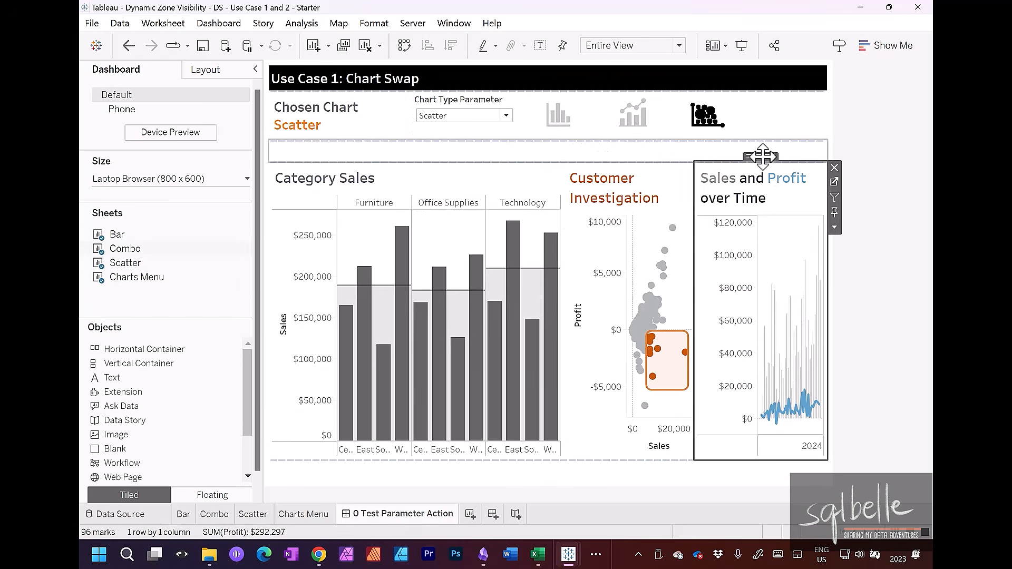
drag(762, 156, 630, 158)
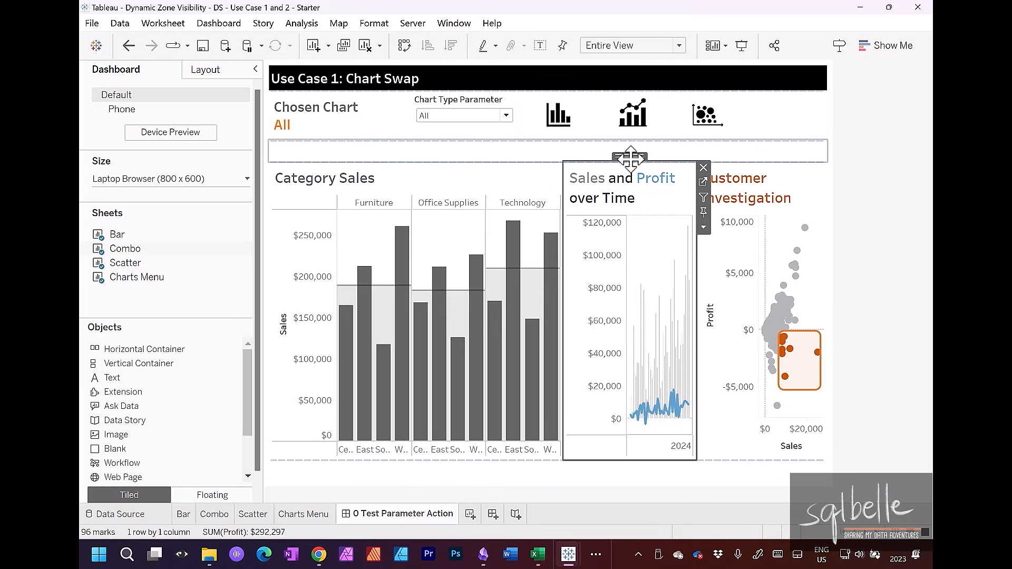
Rename the container holding the three charts to Main Charts and distribute its contents evenly.
double_click(630, 158)
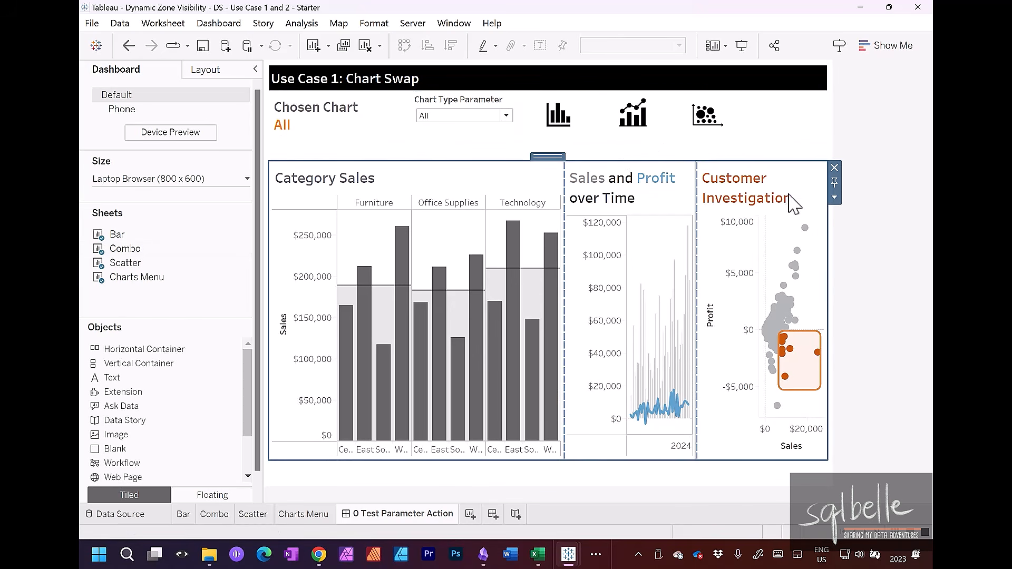
click(834, 198)
click(859, 370)
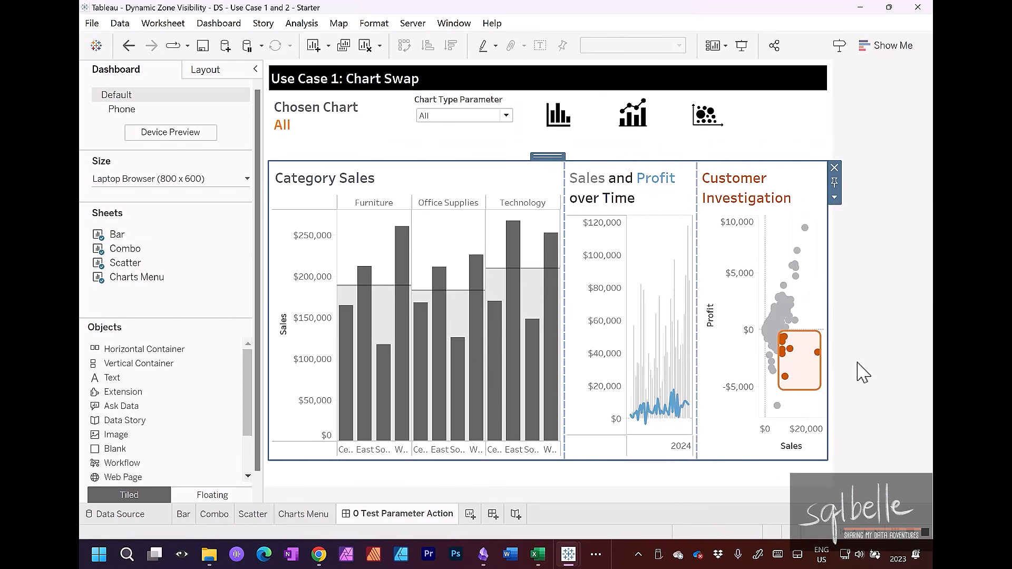
text(Main Charts)
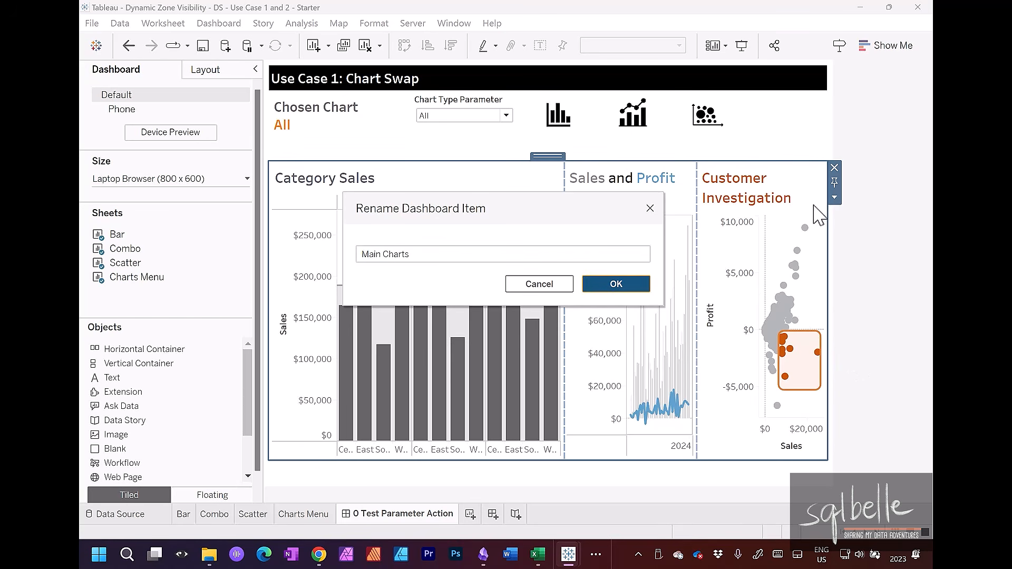
key(Return)
click(834, 198)
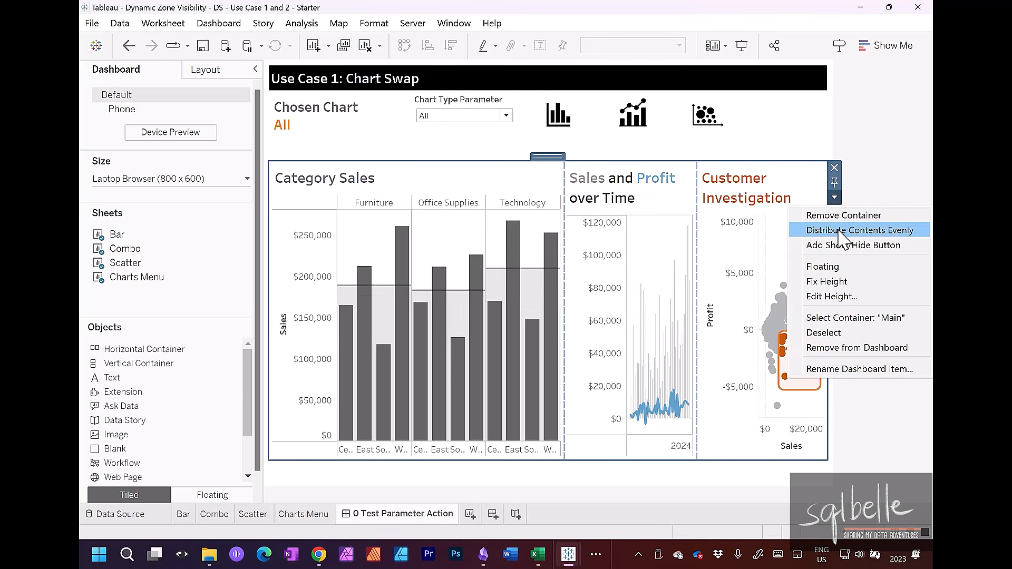
click(843, 232)
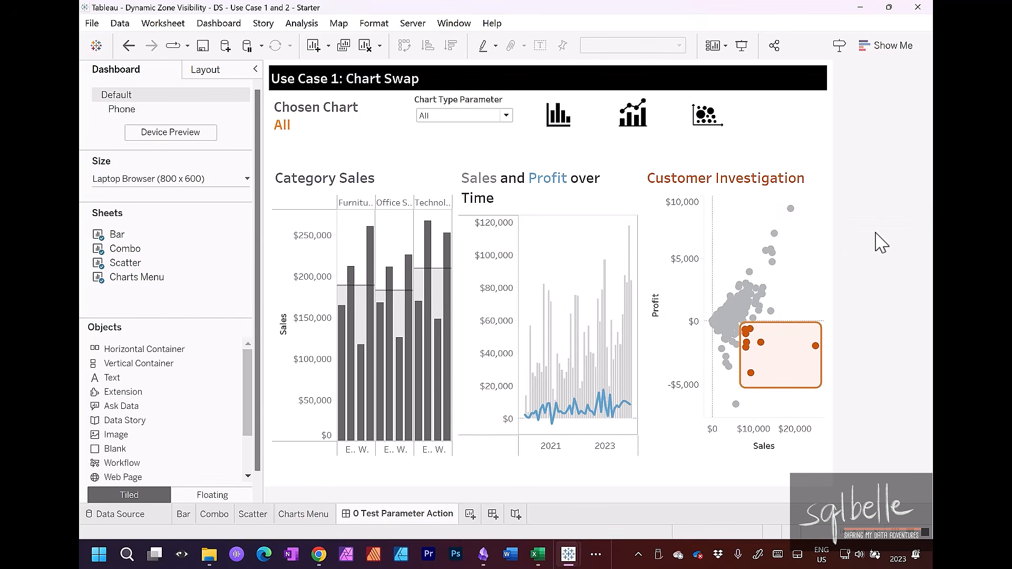
Select the Category Sales bar chart on the dashboard and show its layout settings.
click(375, 185)
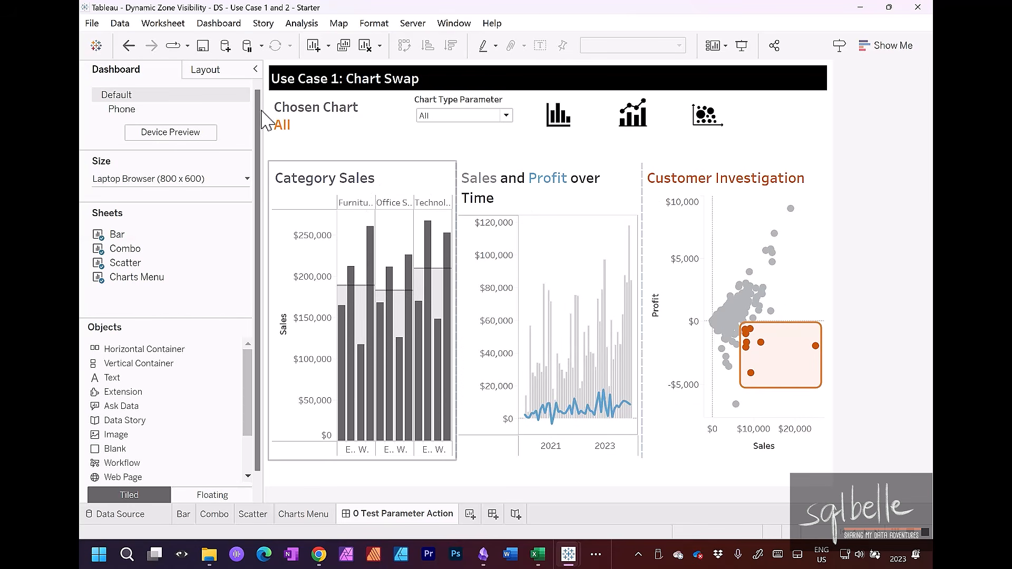
click(219, 78)
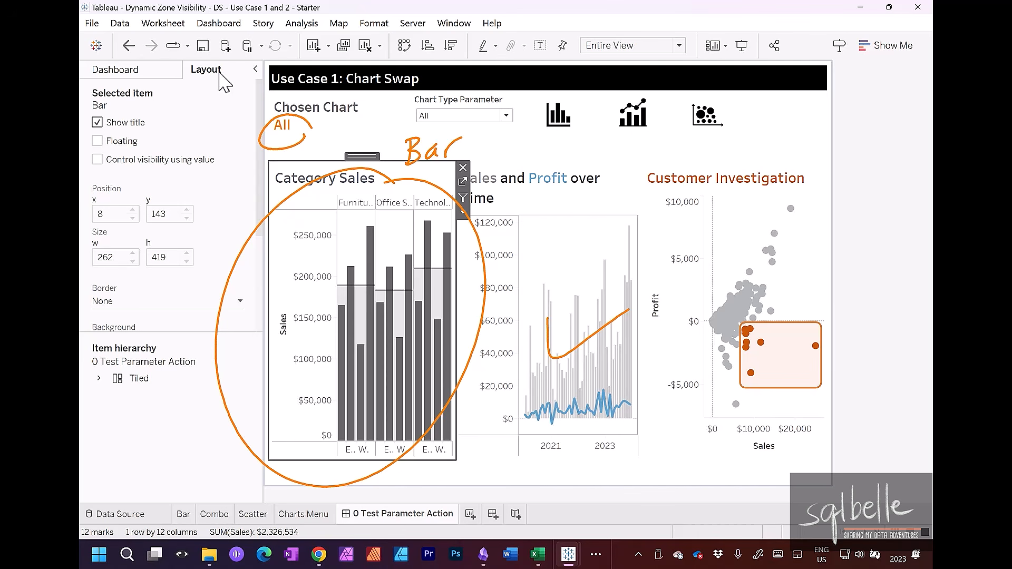
On the Bar worksheet, create a calculated field named Bar Visibility with the formula [Chart Type Parameter] IN ("All", "Bar").
click(185, 513)
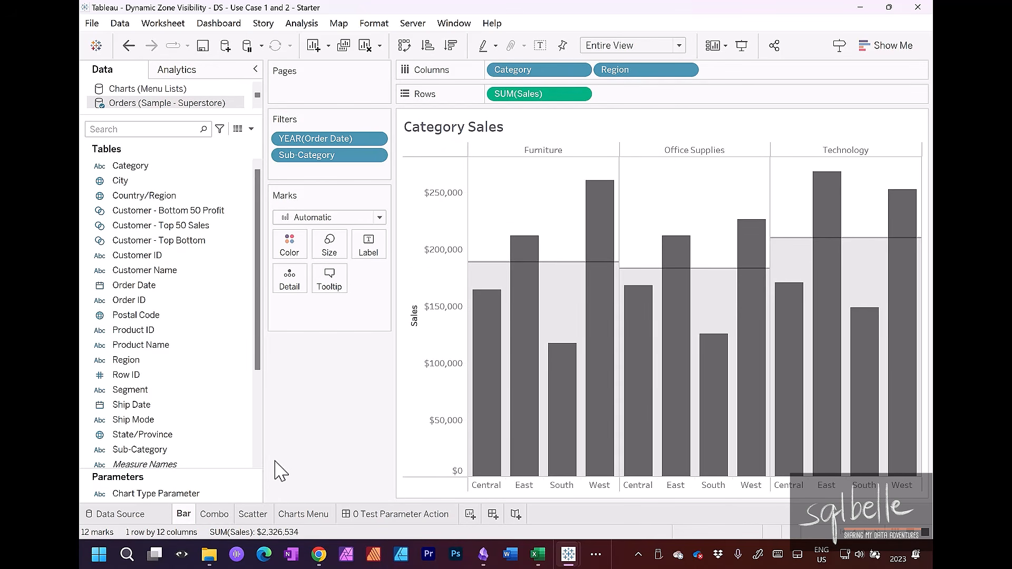
click(250, 129)
click(226, 143)
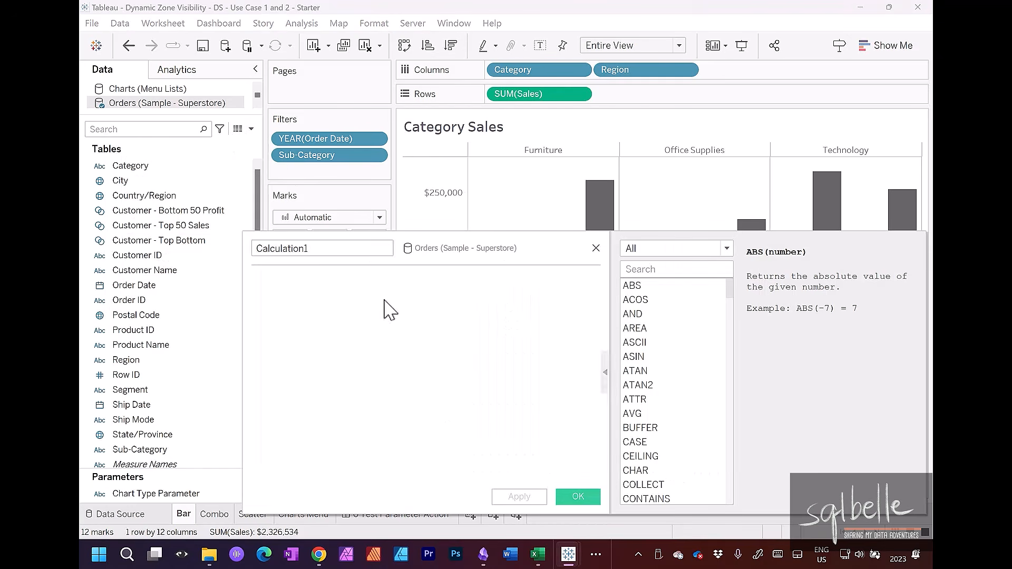
text(Bar Visi)
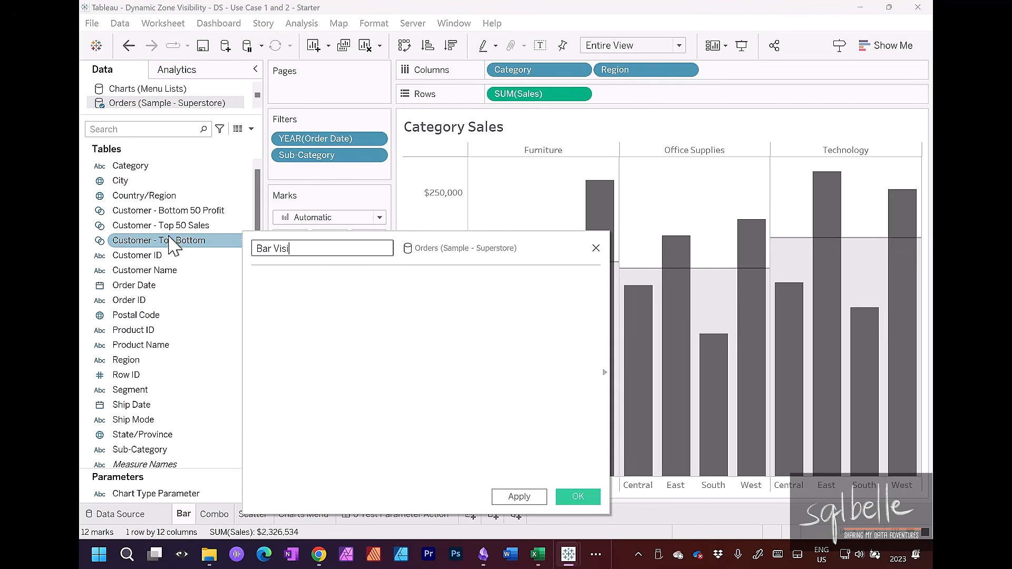
text(bility)
drag(153, 493, 328, 333)
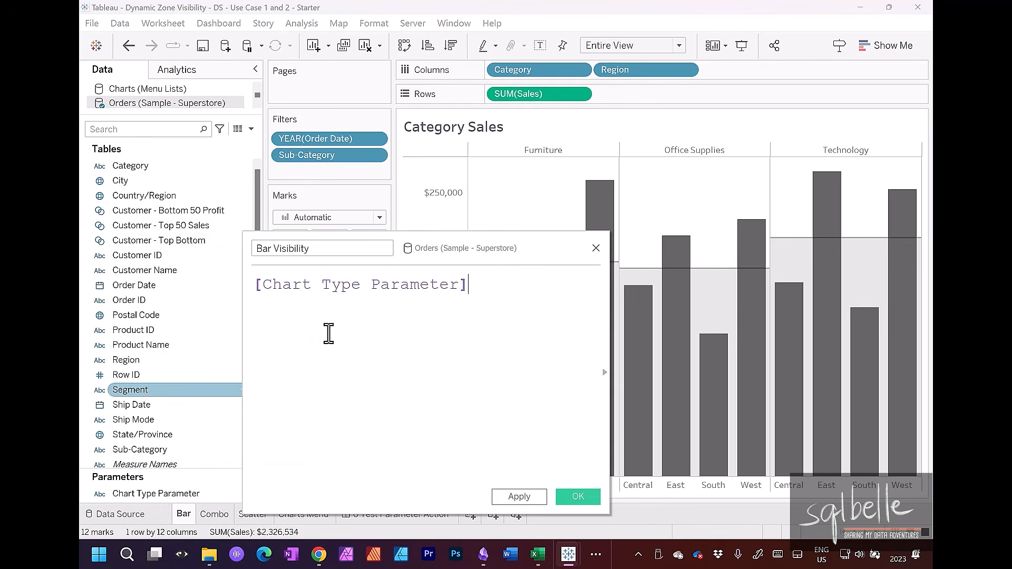
text(IN ("All", "Bar"))
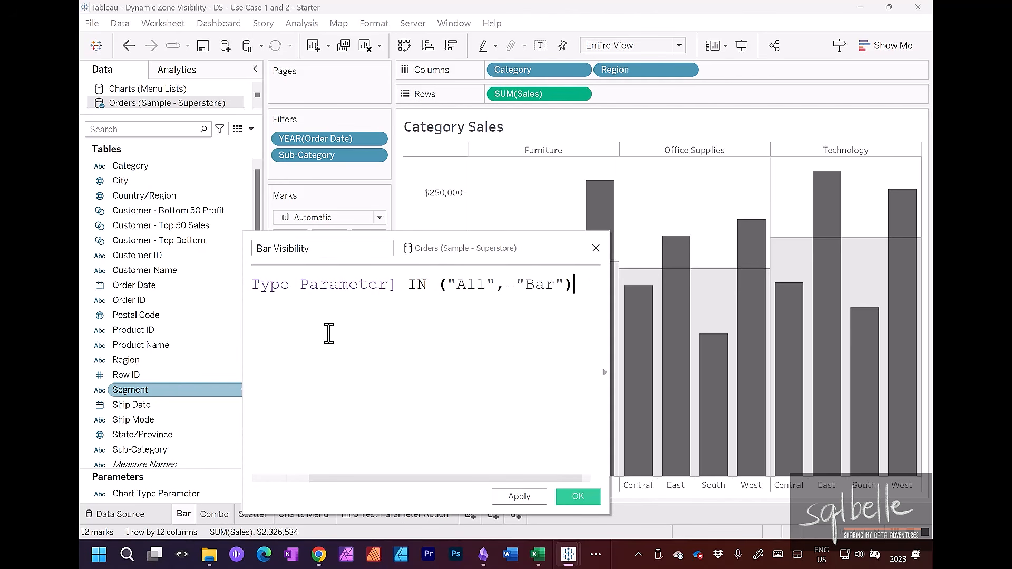
drag(609, 420, 692, 422)
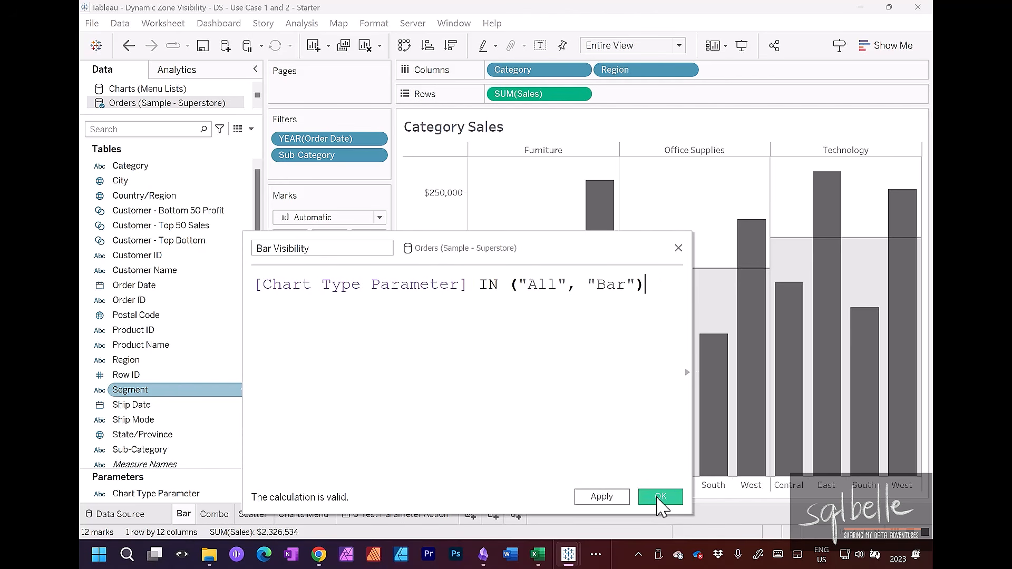
click(658, 497)
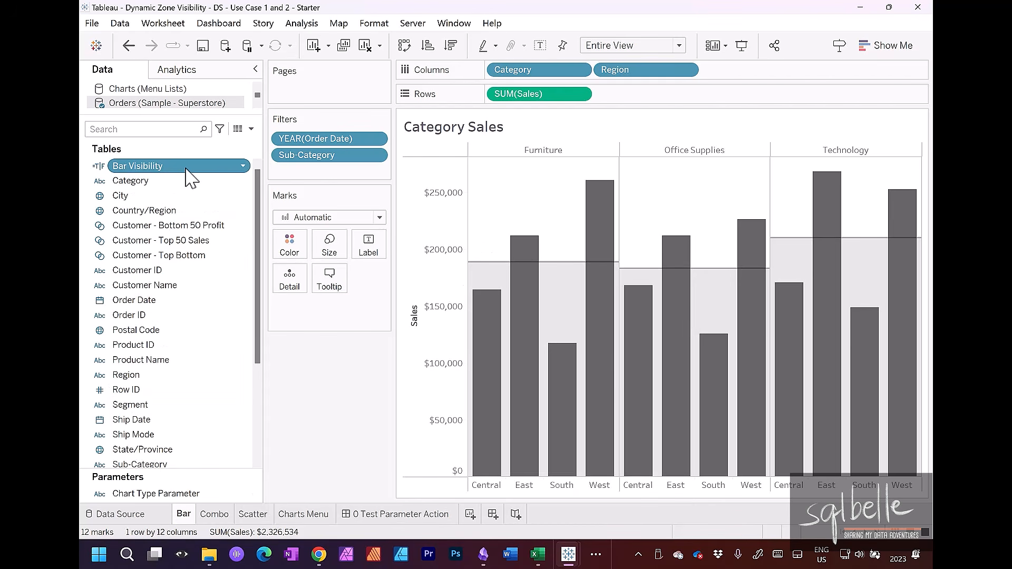
Duplicate the Bar Visibility calculated field, and duplicate the resulting copy as well.
right_click(190, 179)
click(216, 264)
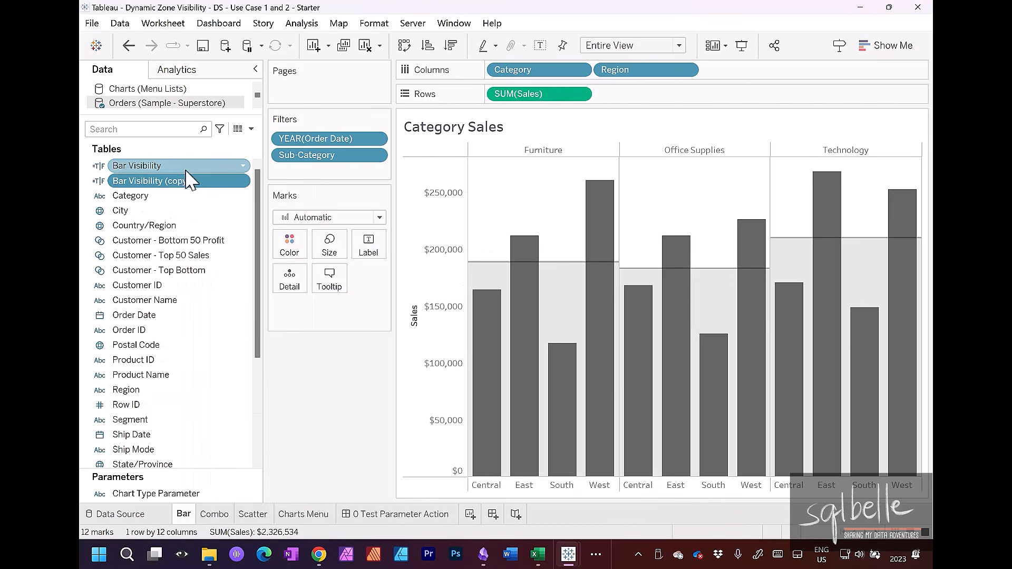
right_click(183, 182)
click(210, 275)
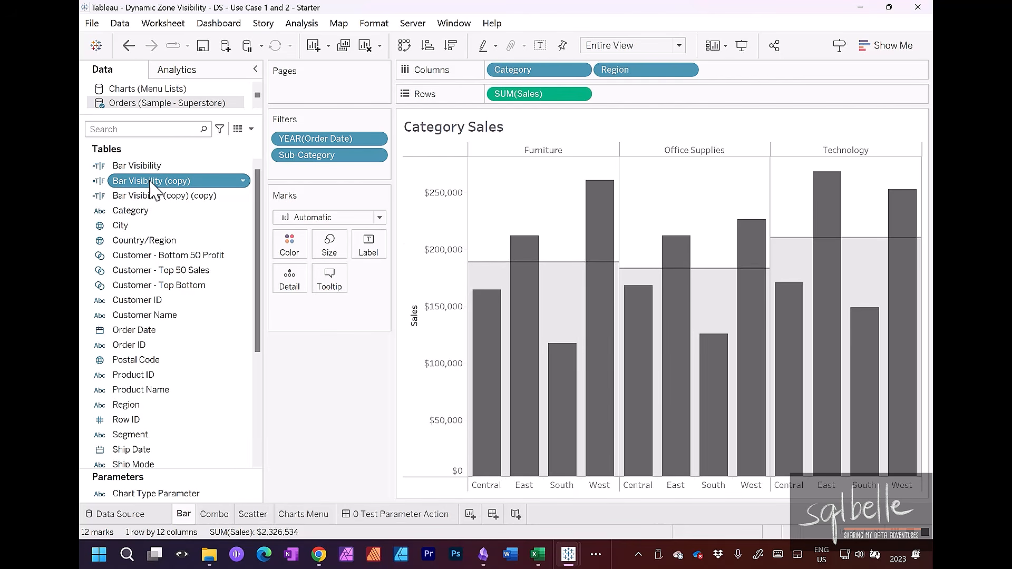
Rename the first copy to Scatter Visibility and replace "Bar" with "Scatter" in its formula.
right_click(150, 182)
click(206, 262)
drag(269, 249, 214, 244)
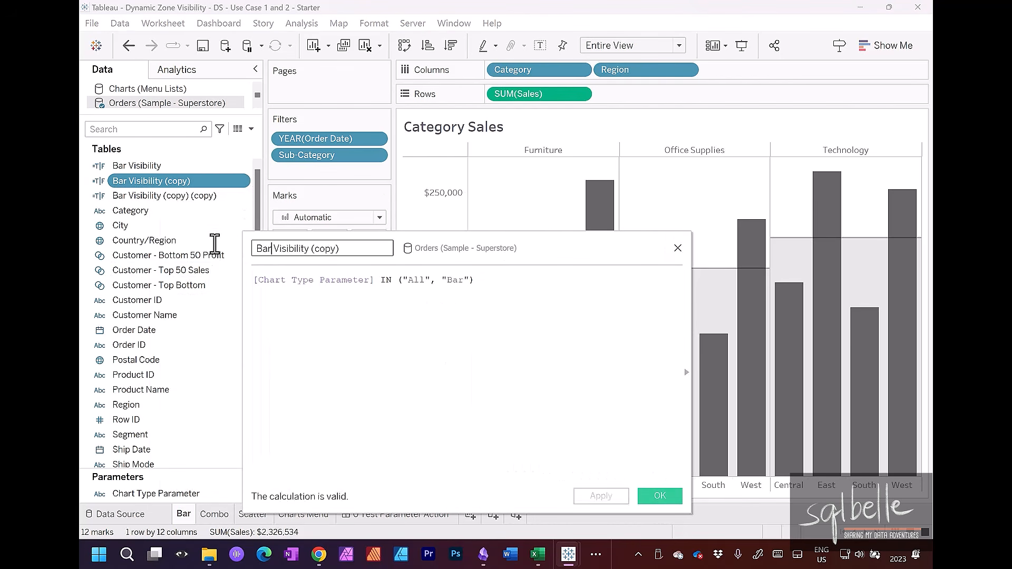
text(Scatter)
key(BackSpace)
key(BackSpace)
text(t)
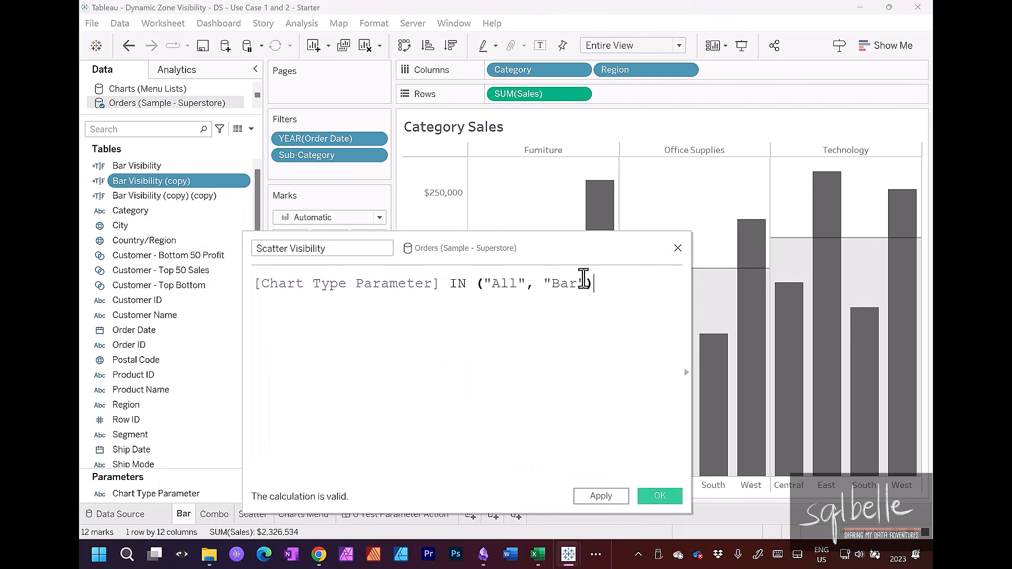
double_click(583, 280)
text(Scatt)
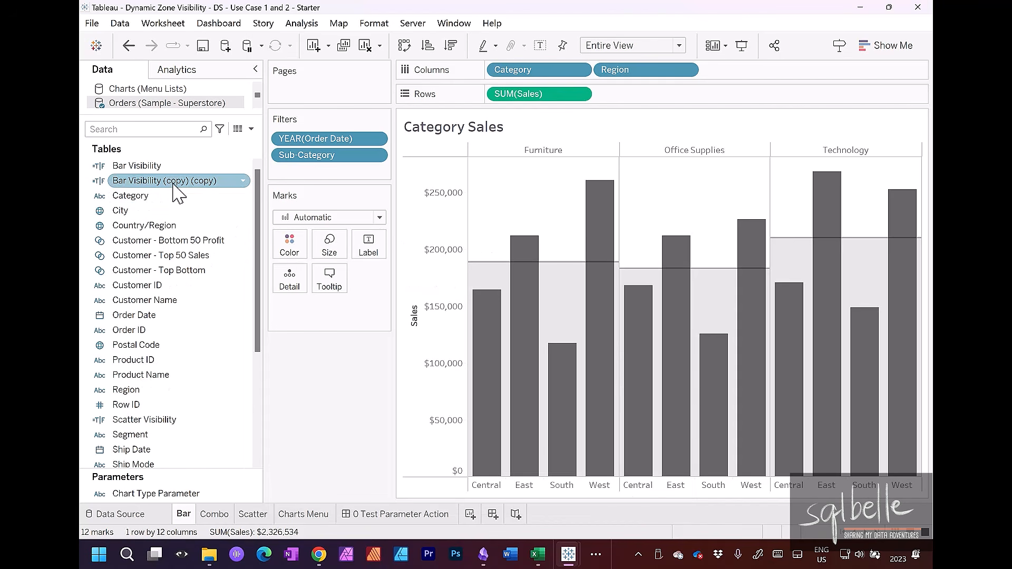
Rename the remaining copy to Combo Visibility, replace "Bar" with "Combo" in its formula, and save it.
right_click(173, 183)
click(203, 256)
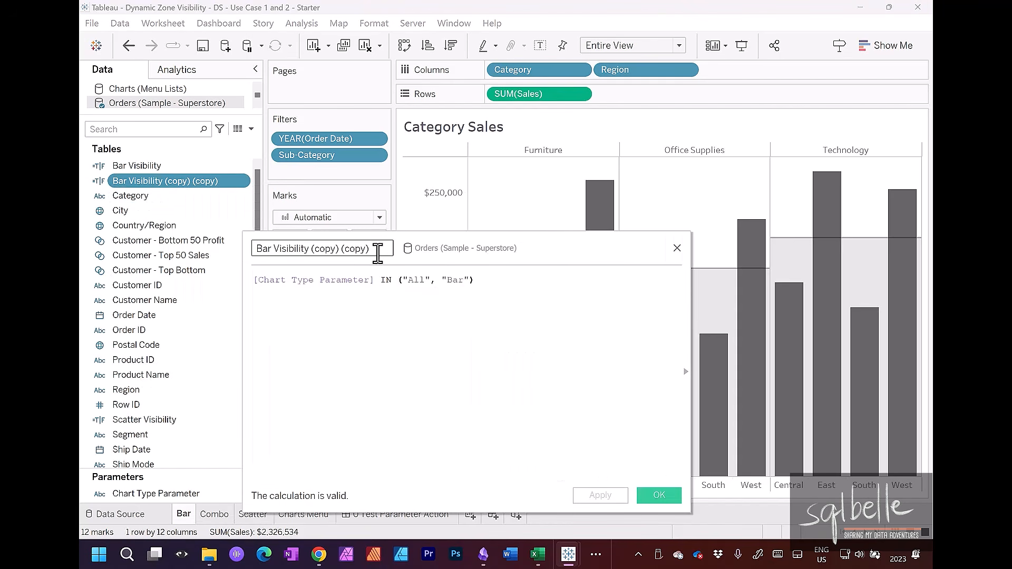
triple_click(377, 253)
text(Combo Visibility)
click(376, 329)
scroll(376, 330, up, 5)
double_click(578, 287)
text(Comb)
click(658, 495)
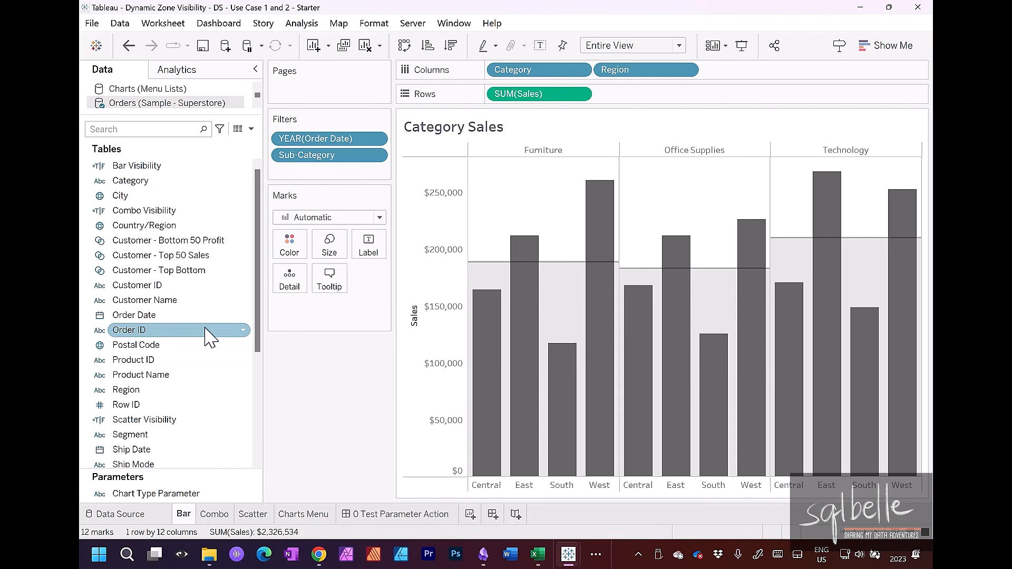
Group the Orders (Sample - Superstore) fields by folder and filter the field list to calculations.
click(251, 129)
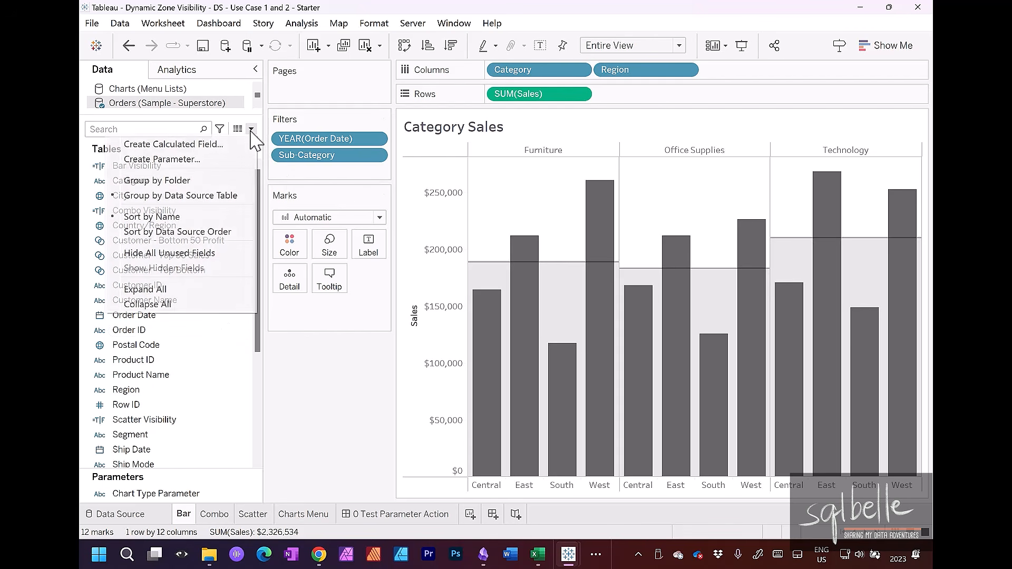
click(191, 180)
click(219, 129)
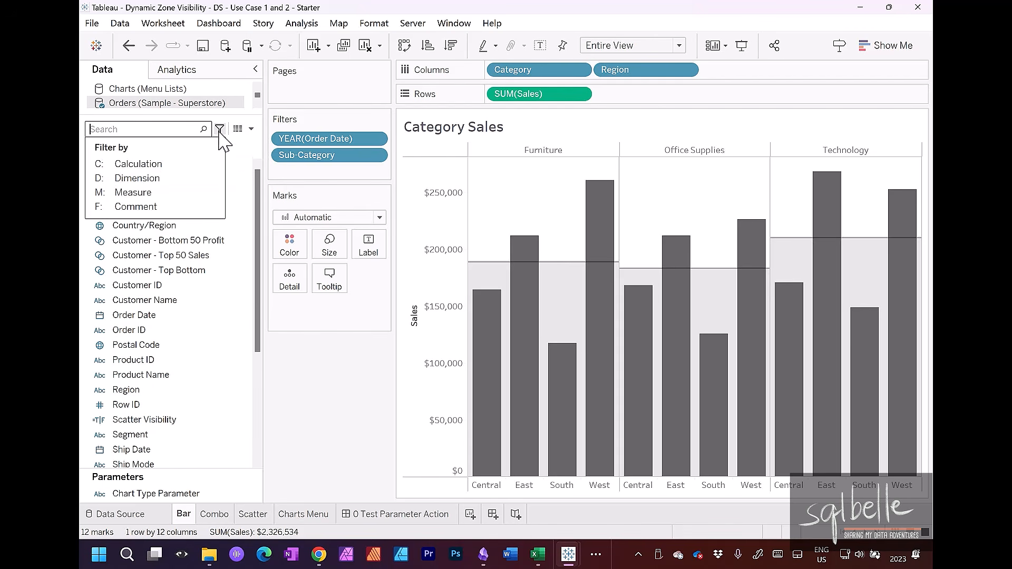
click(158, 165)
Limit the field list to calculations and group Bar Visibility, Combo Visibility and Scatter Visibility in a new folder named Dynamic Zone Visibility.
click(159, 165)
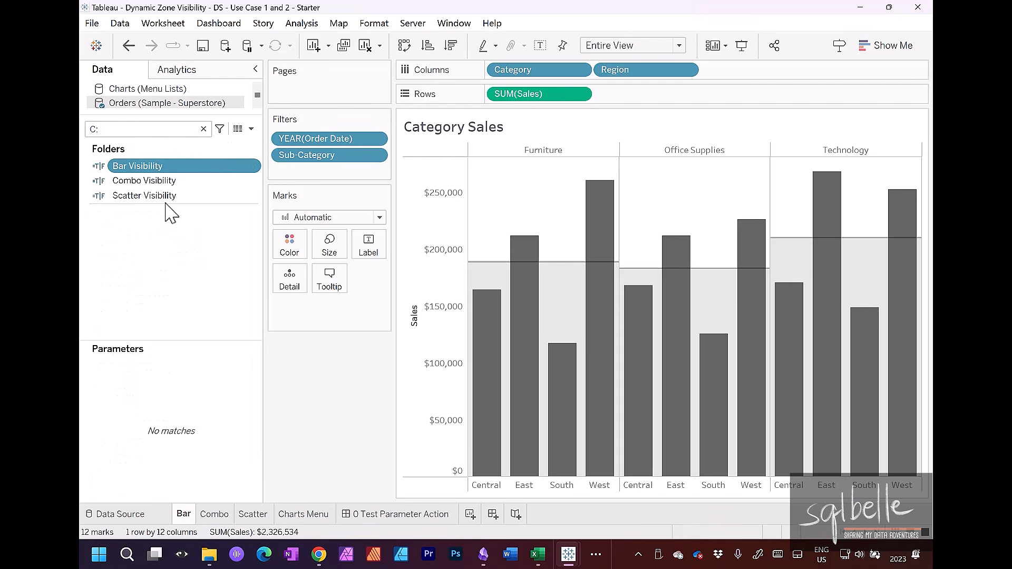
shift+click(168, 195)
right_click(167, 196)
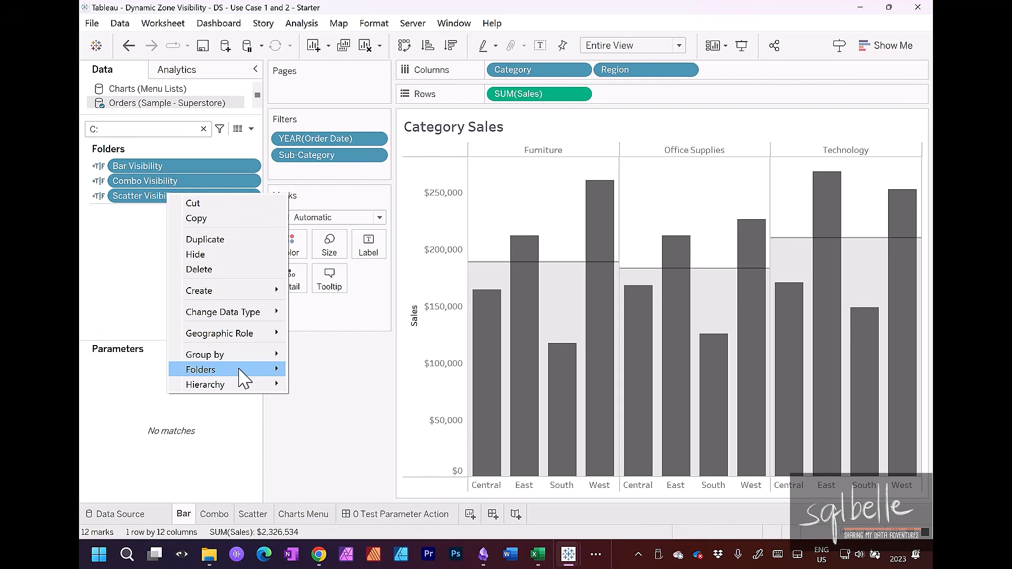
mouse_move(241, 371)
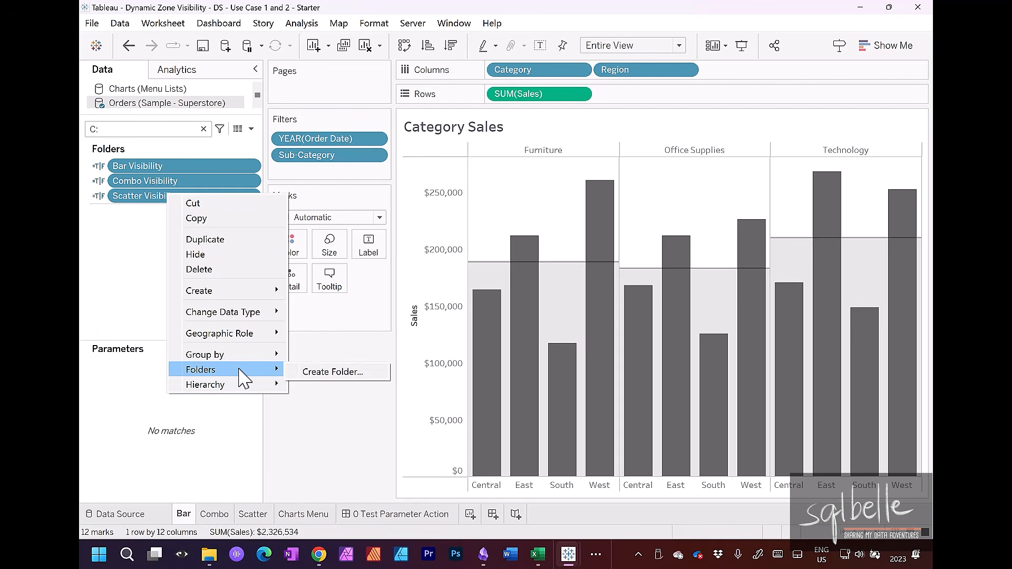
click(338, 375)
text(Dynamic )
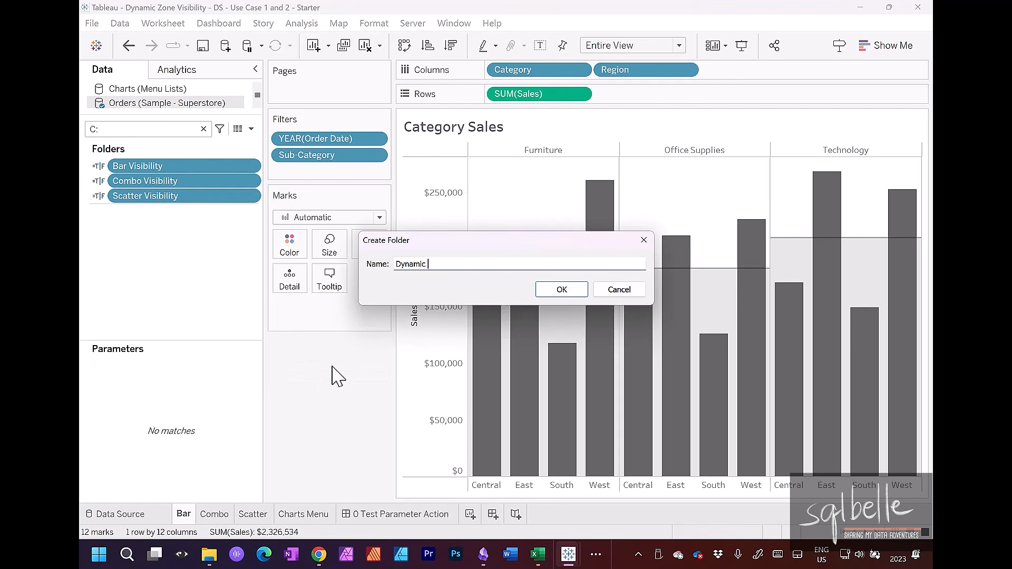
text(Zone Visibility)
key(Return)
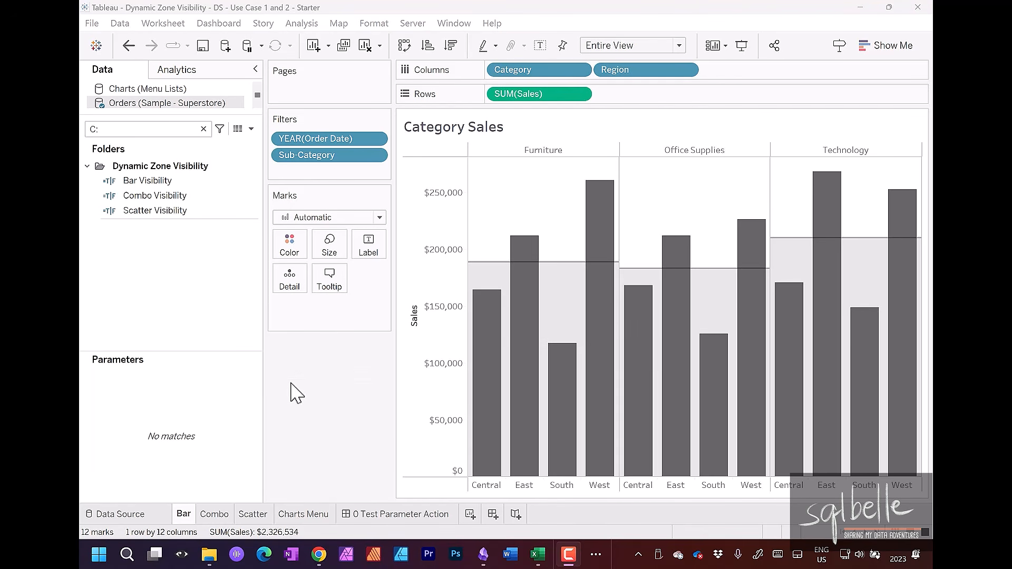
On the 0 Test Parameter Action dashboard, control the Category Sales bar chart's visibility with the Bar Visibility field.
click(370, 515)
click(161, 159)
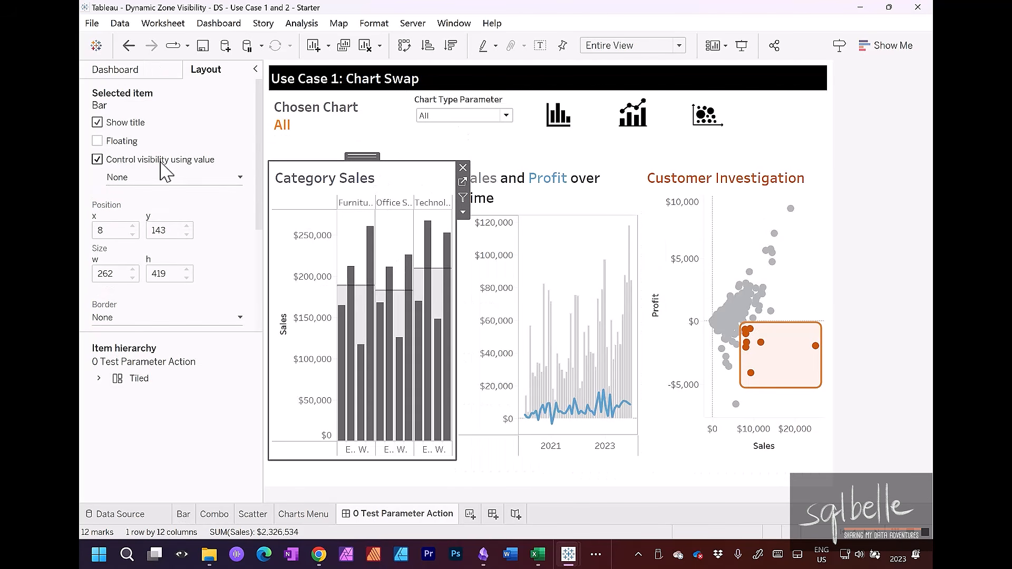
click(195, 179)
click(179, 210)
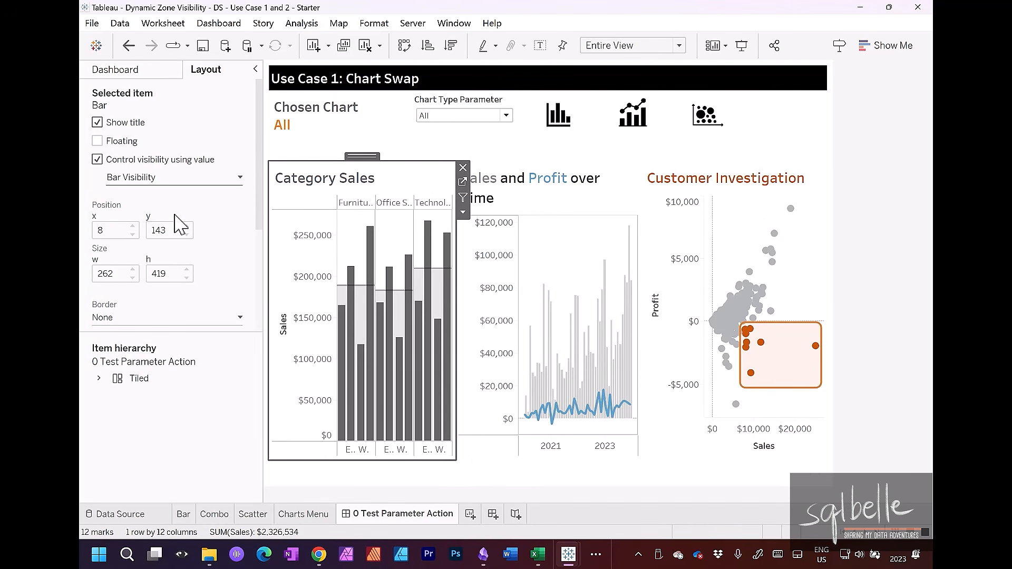
Control the visibility of the Sales and Profit over Time chart with the Combo Visibility field.
click(515, 176)
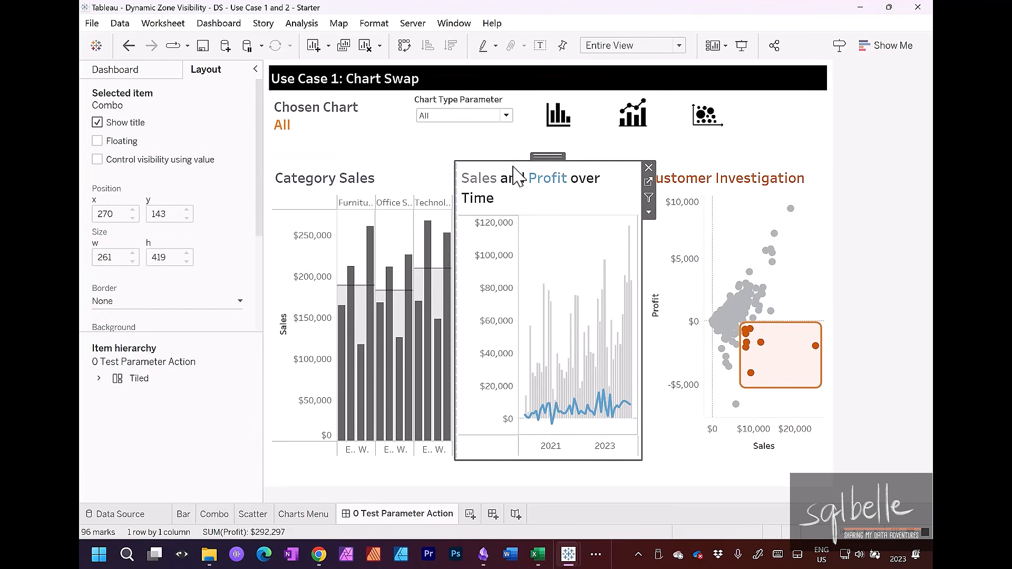
click(167, 161)
click(174, 178)
click(163, 226)
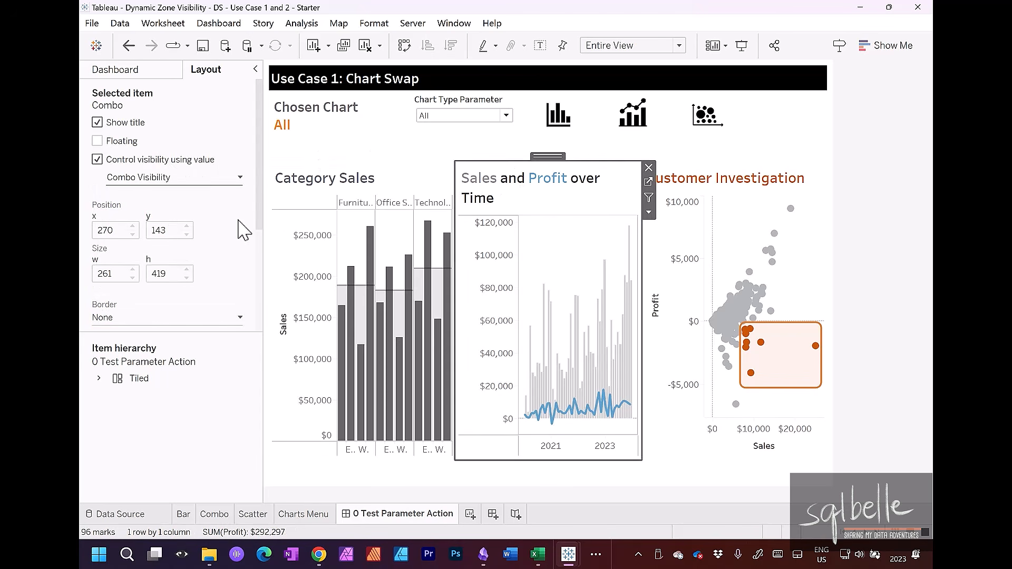
Control the visibility of the Customer Investigation chart with the Scatter Visibility field.
click(701, 187)
click(158, 161)
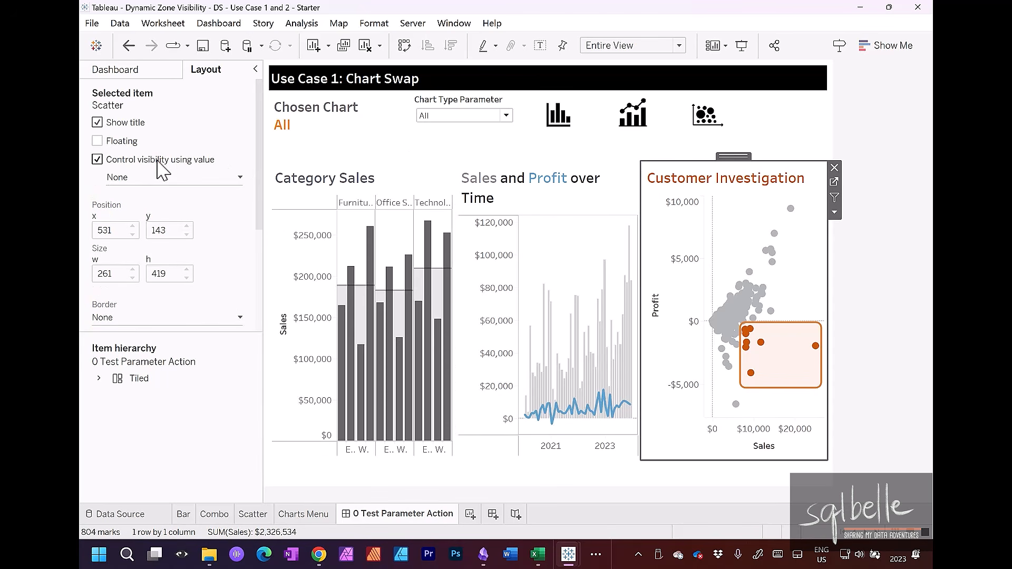
click(174, 178)
click(158, 240)
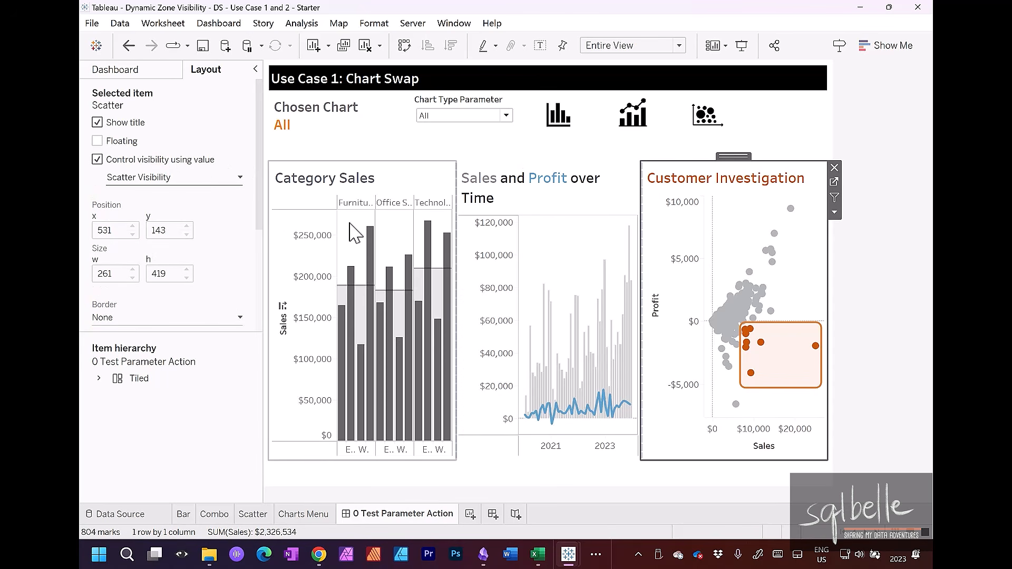
Test the chart swap by choosing the bar, combo and scatter icons in the Charts Menu, and clear the selection.
click(558, 118)
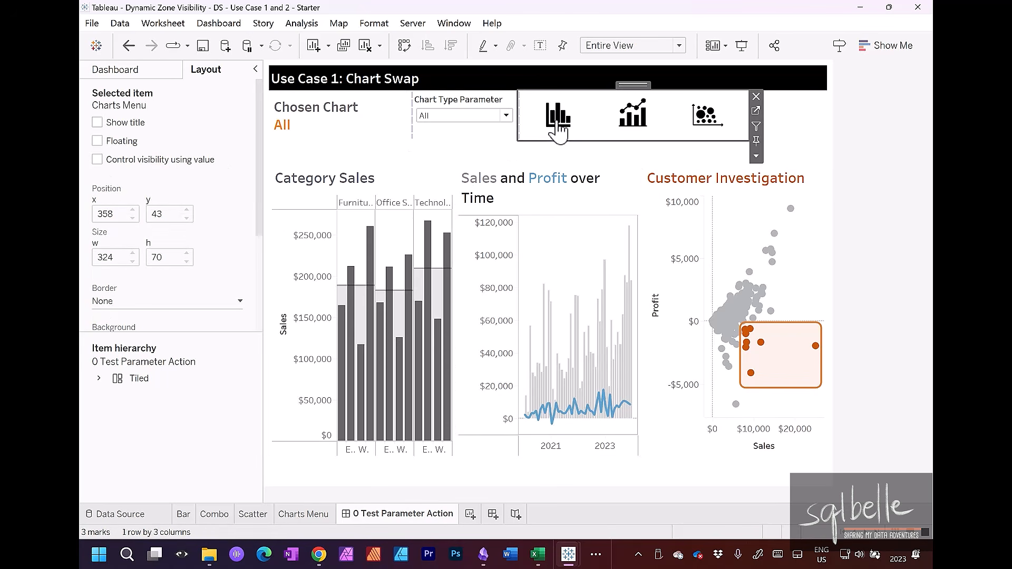
click(634, 124)
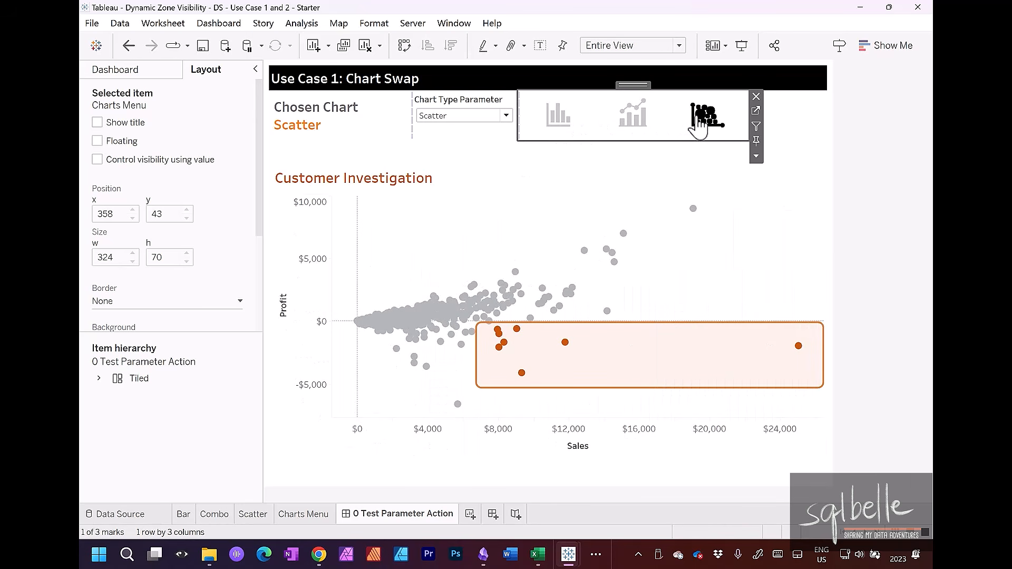
click(698, 127)
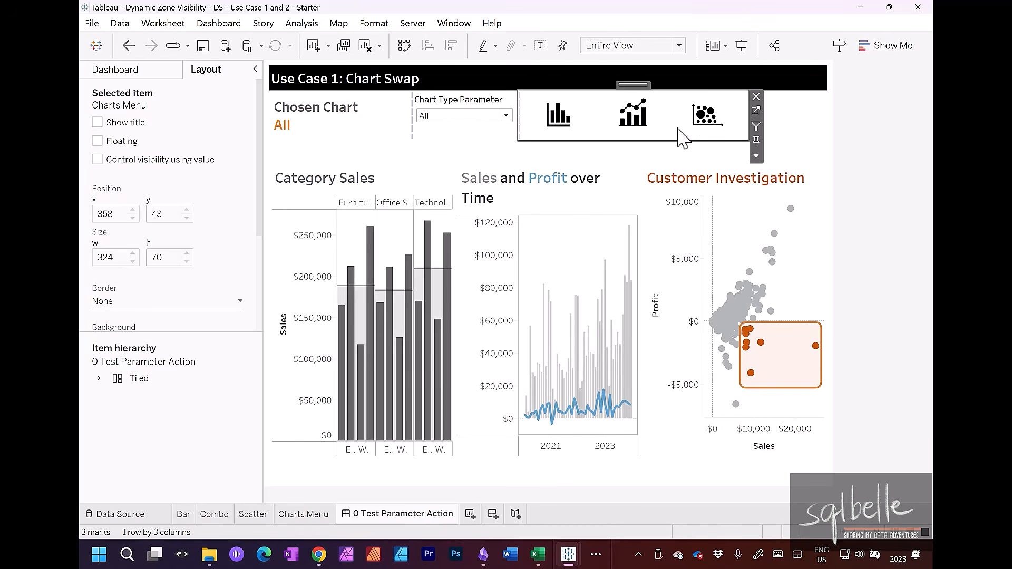
Select the Main Charts container, expand it in the item hierarchy, and examine its Bar, Combo and Scatter items.
click(532, 188)
click(543, 157)
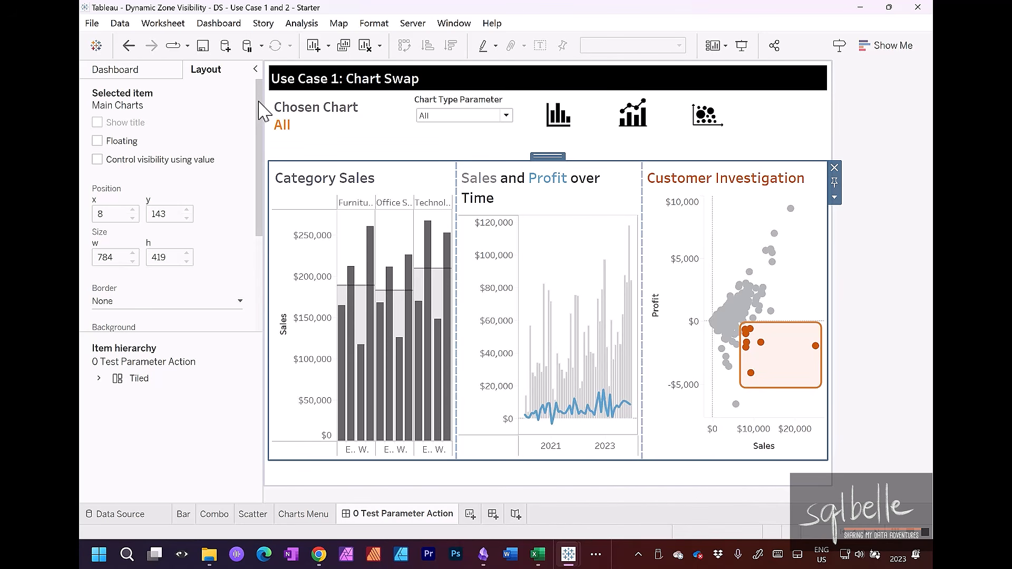
drag(151, 332, 160, 122)
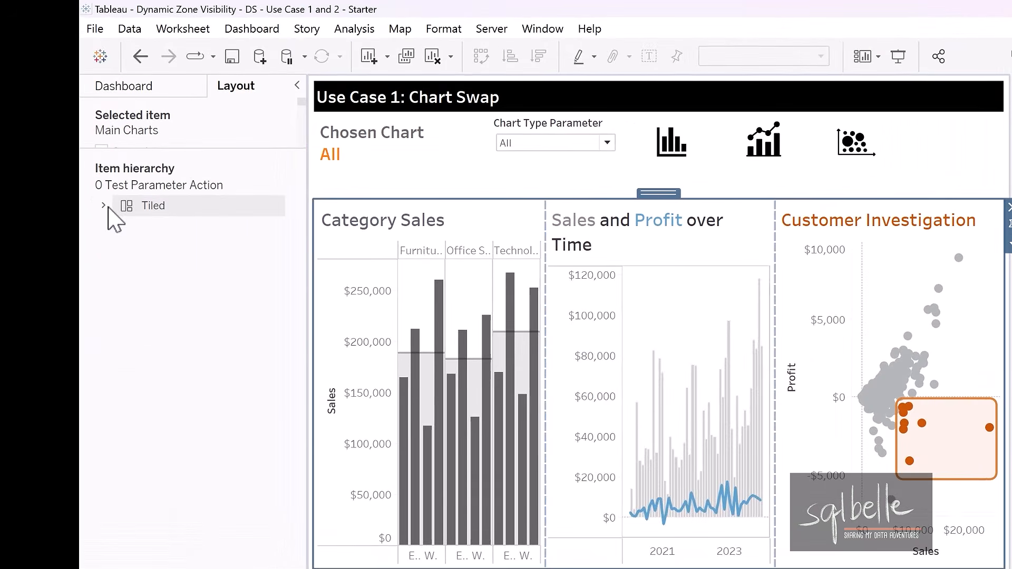
click(99, 173)
click(113, 181)
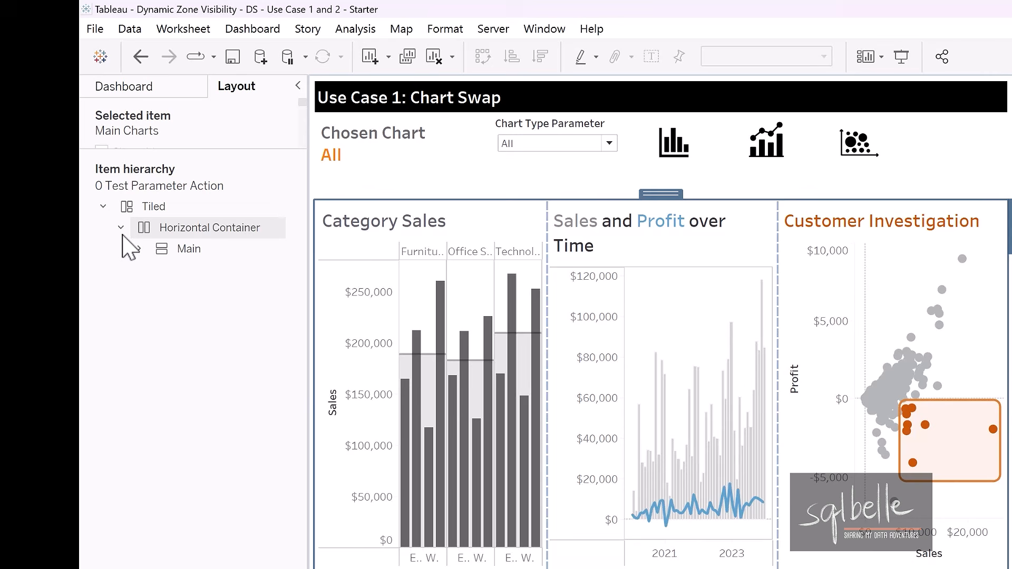
click(138, 248)
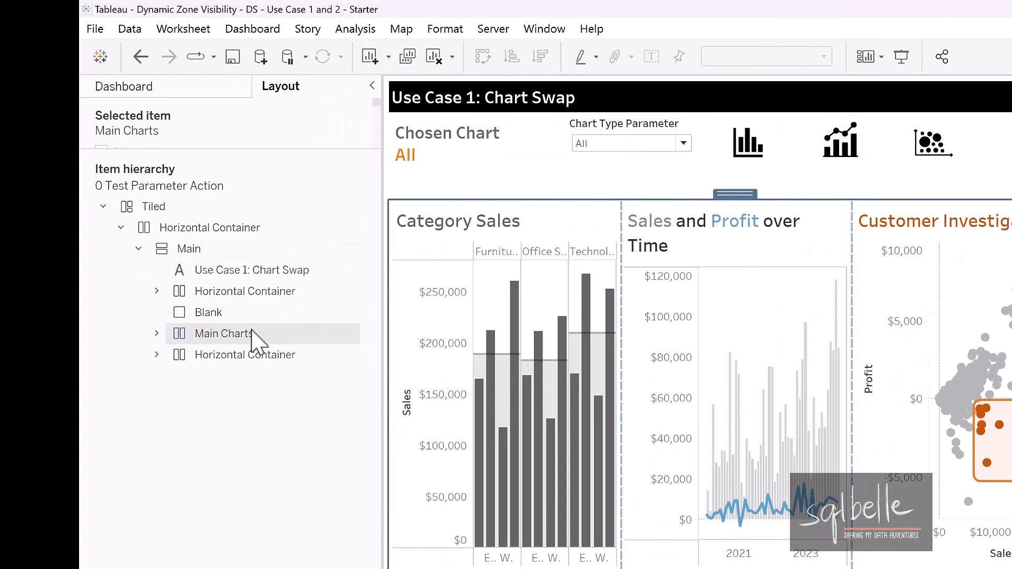
click(157, 334)
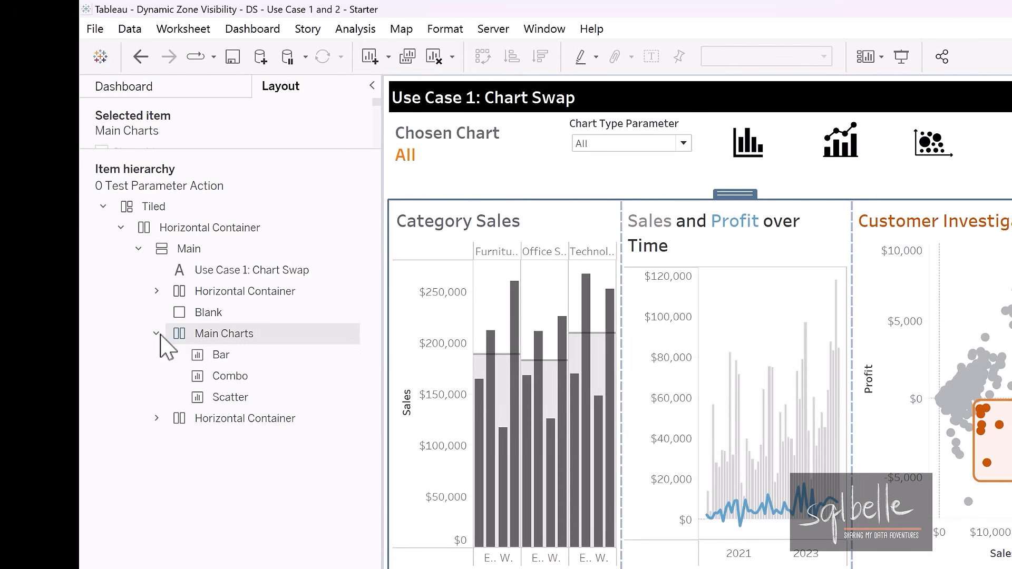
click(228, 359)
click(240, 378)
click(244, 399)
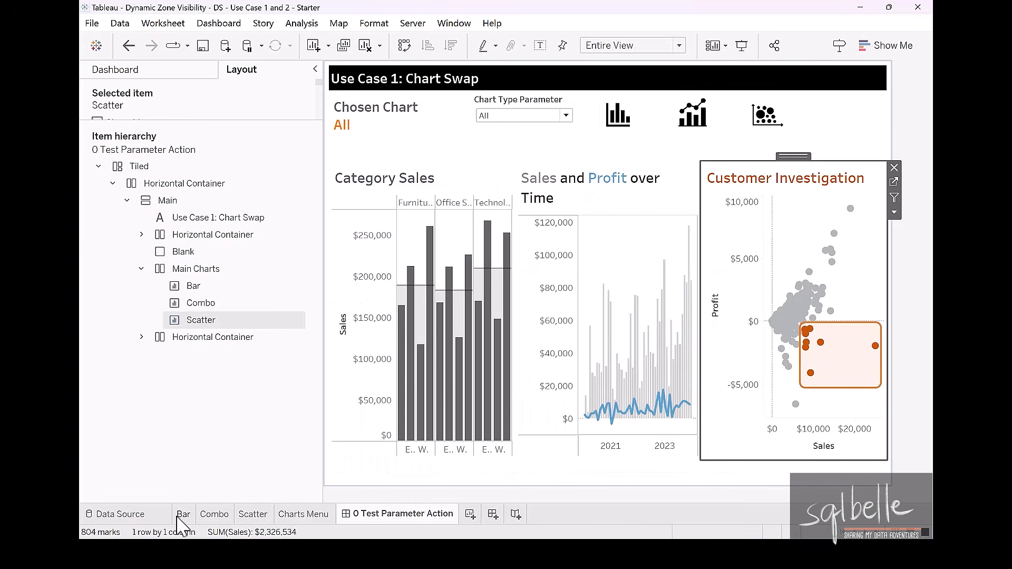
Review the filters and marks used on the Bar, Combo and Scatter worksheets.
click(183, 514)
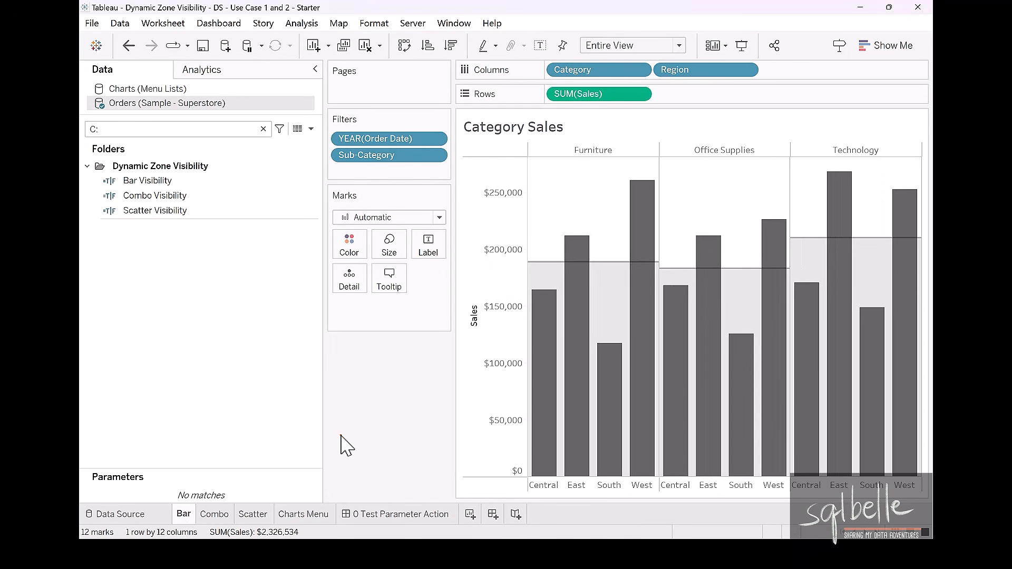
click(217, 514)
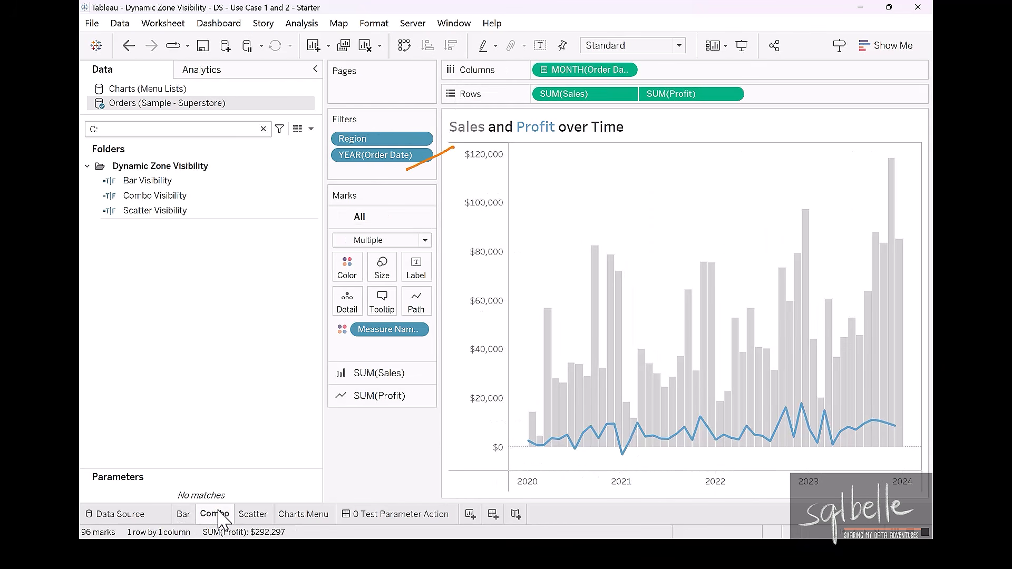
click(252, 515)
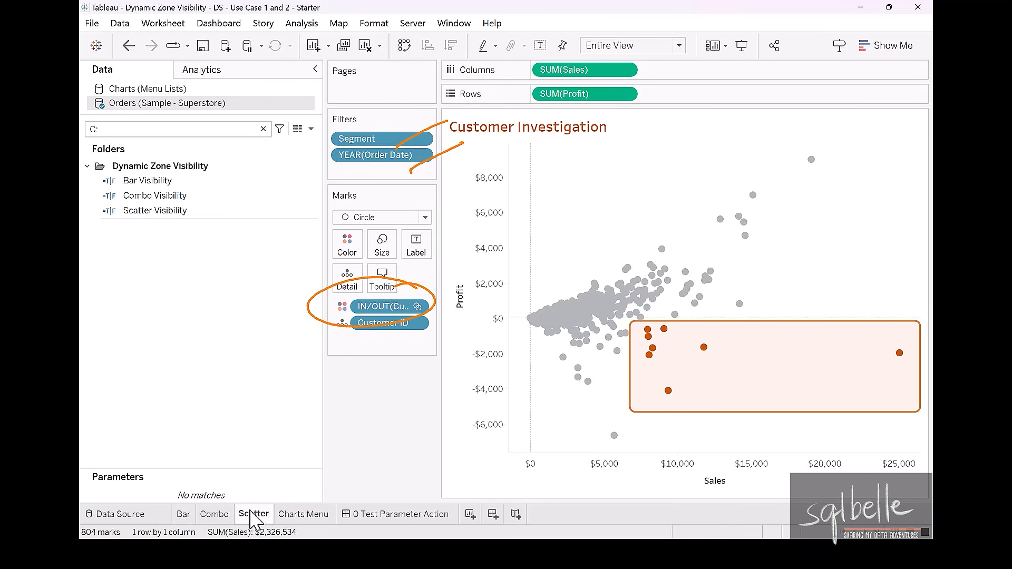
Duplicate the 0 Test Parameter Action dashboard.
click(374, 519)
right_click(376, 519)
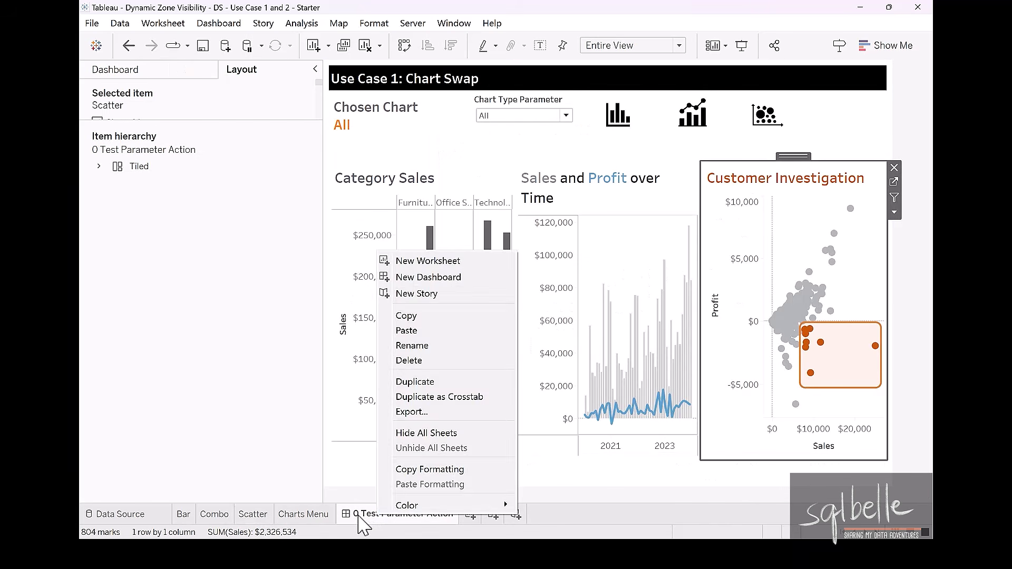
right_click(359, 520)
click(400, 384)
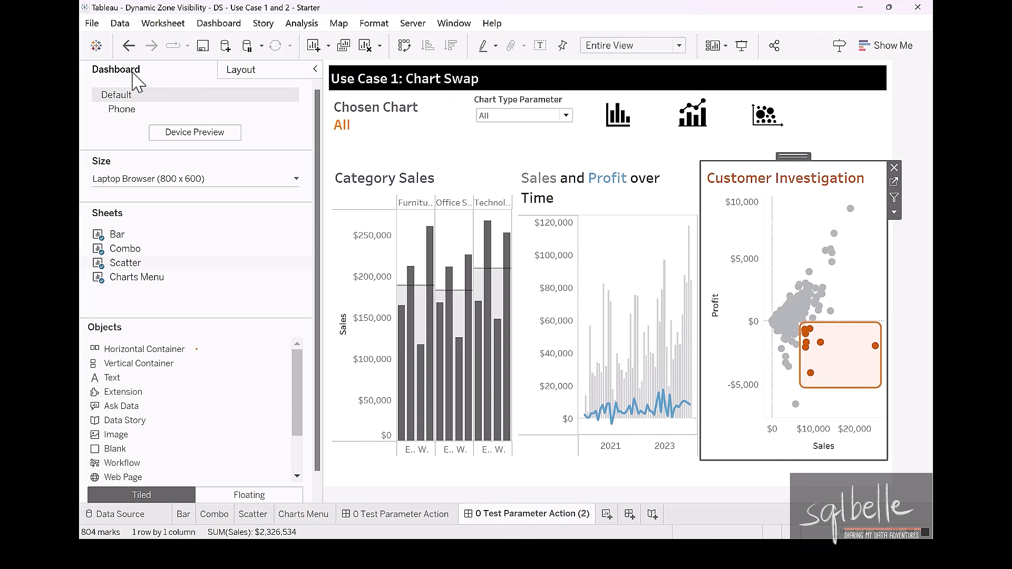
Add a horizontal container above the three charts on the duplicate dashboard and place two blank objects side by side in it.
drag(126, 349, 408, 187)
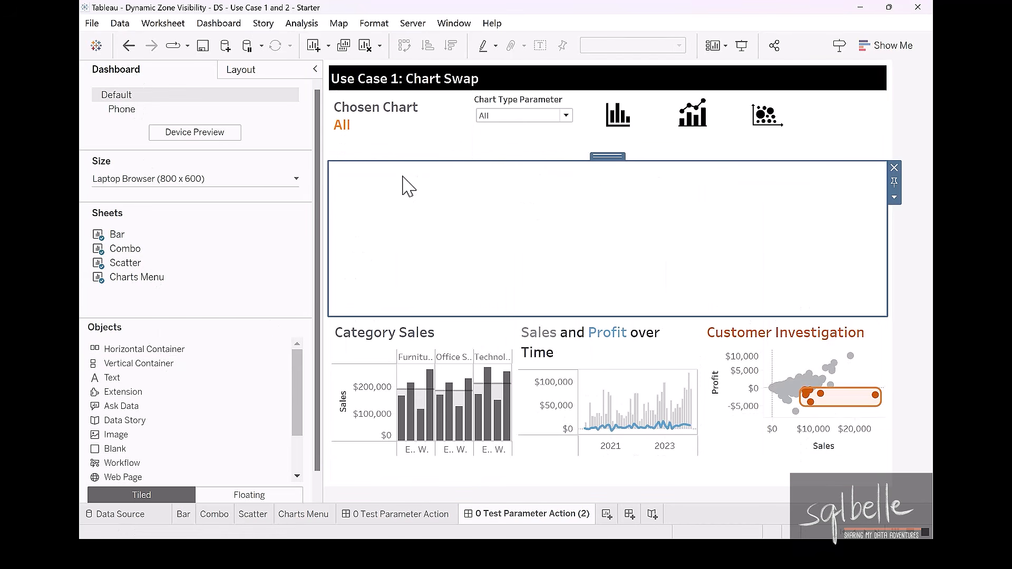
drag(145, 449, 474, 202)
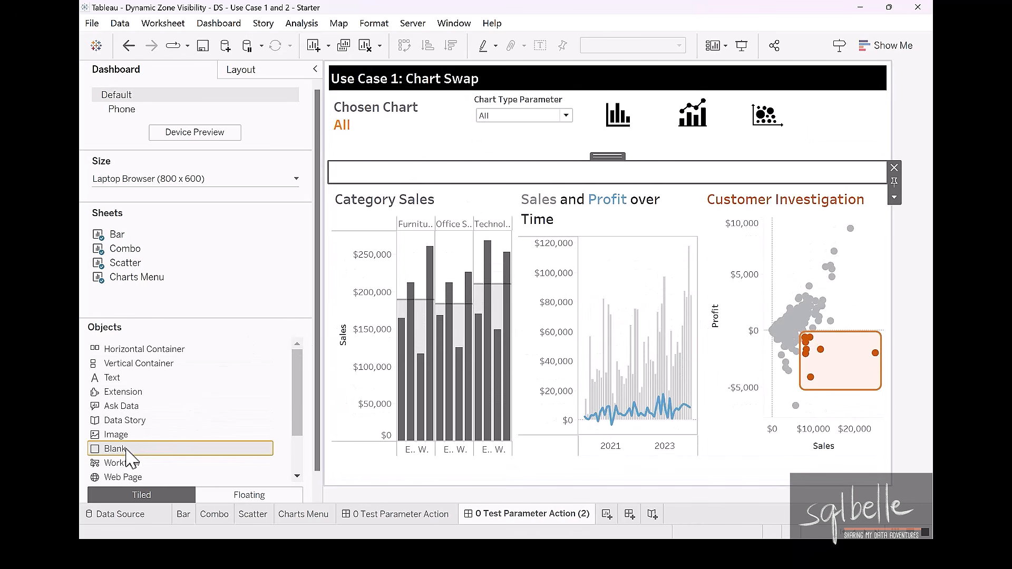
drag(127, 450, 761, 171)
Increase the new horizontal container's fixed height in pixels so it forms a taller band above the charts.
click(895, 197)
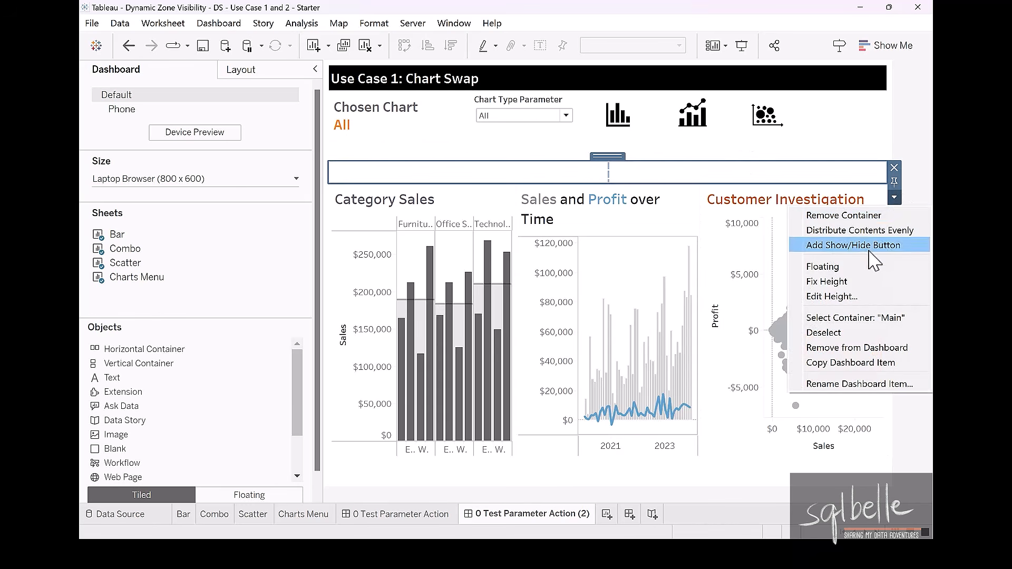
click(832, 296)
text(80)
click(549, 287)
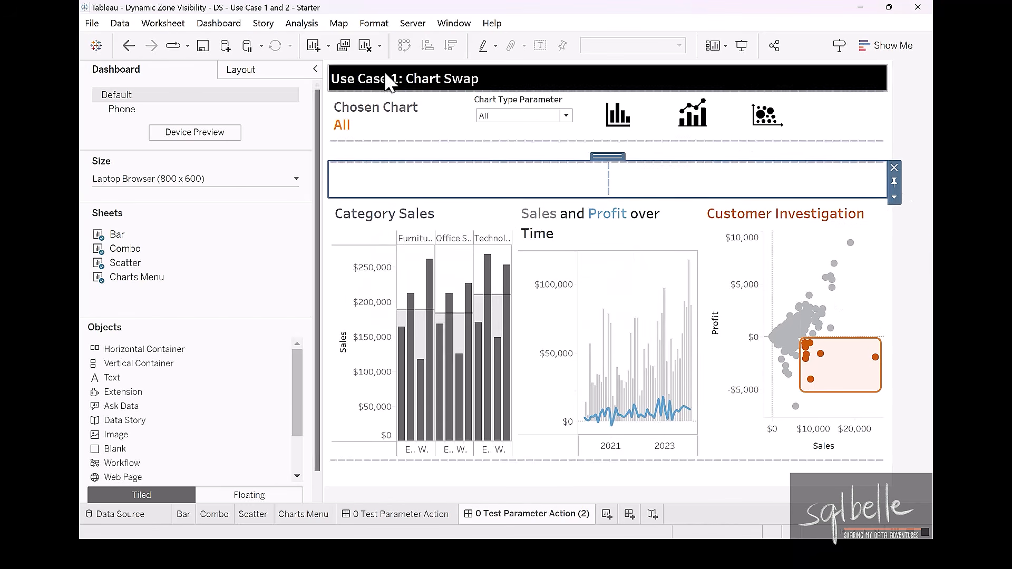
Give the new horizontal container a gray background.
click(266, 70)
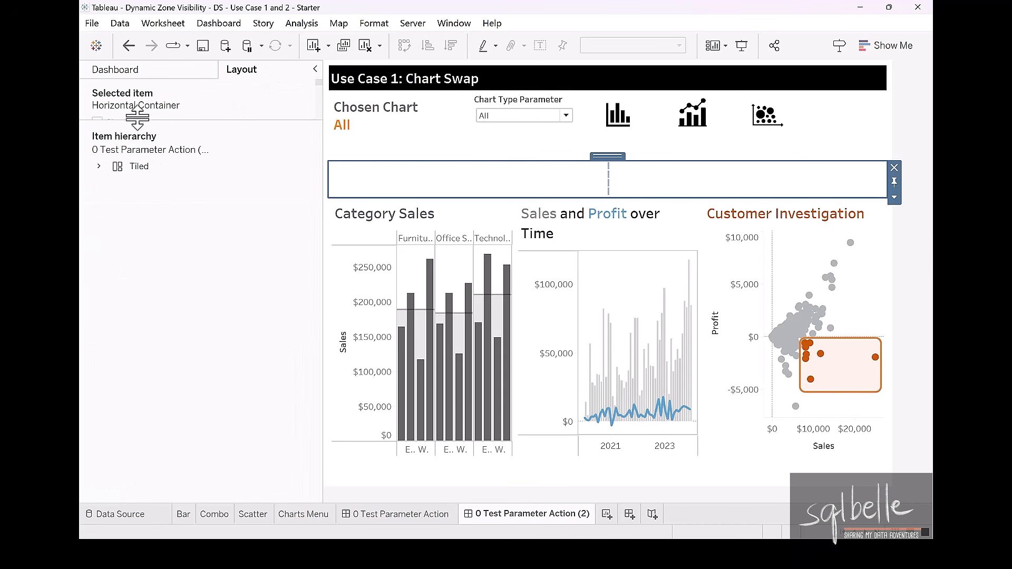
drag(137, 119, 173, 299)
scroll(184, 172, down, 5)
click(198, 163)
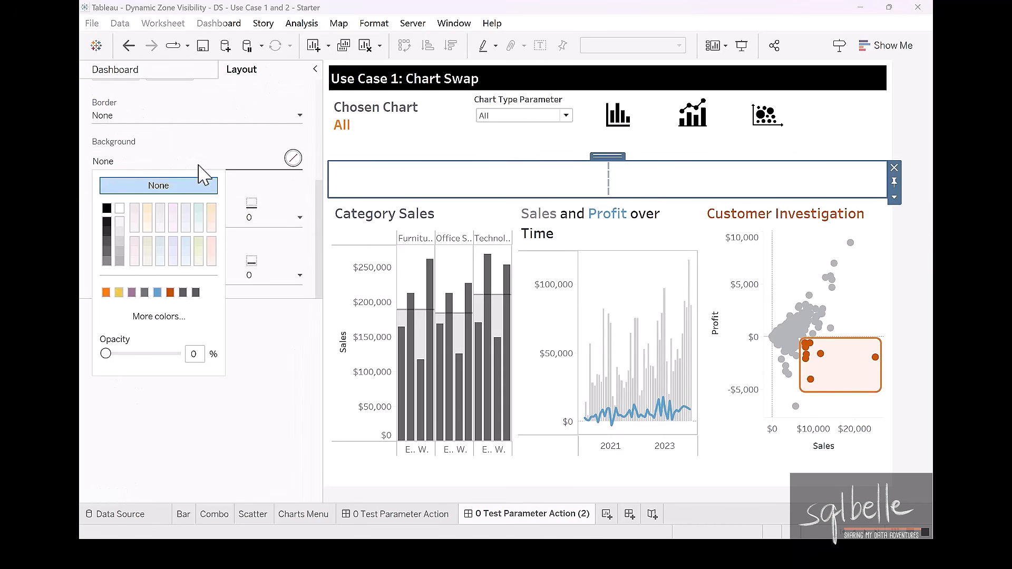
click(107, 260)
Add a second horizontal container beneath the gray one and place two blank objects side by side in it.
click(198, 74)
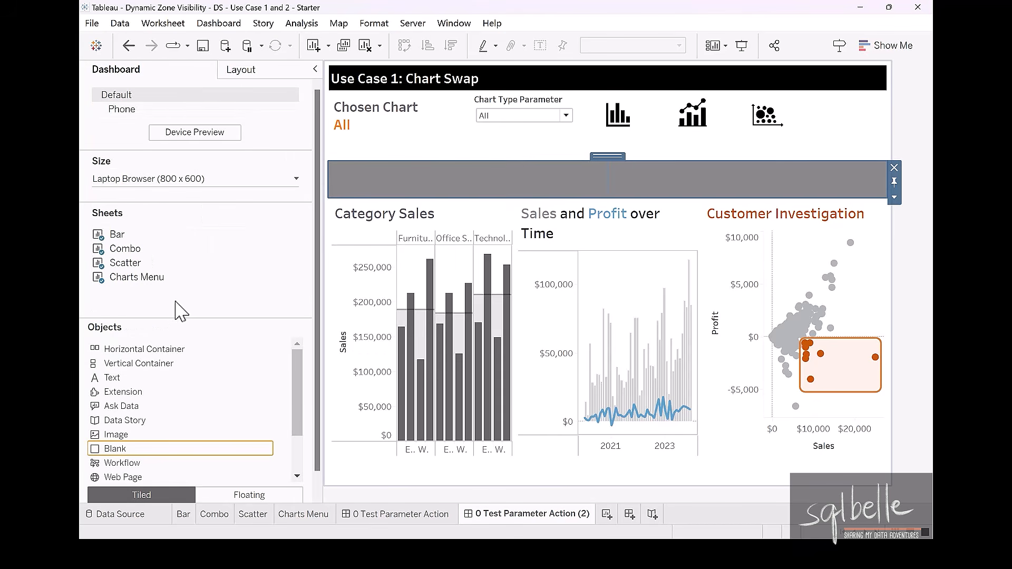
drag(158, 349, 382, 231)
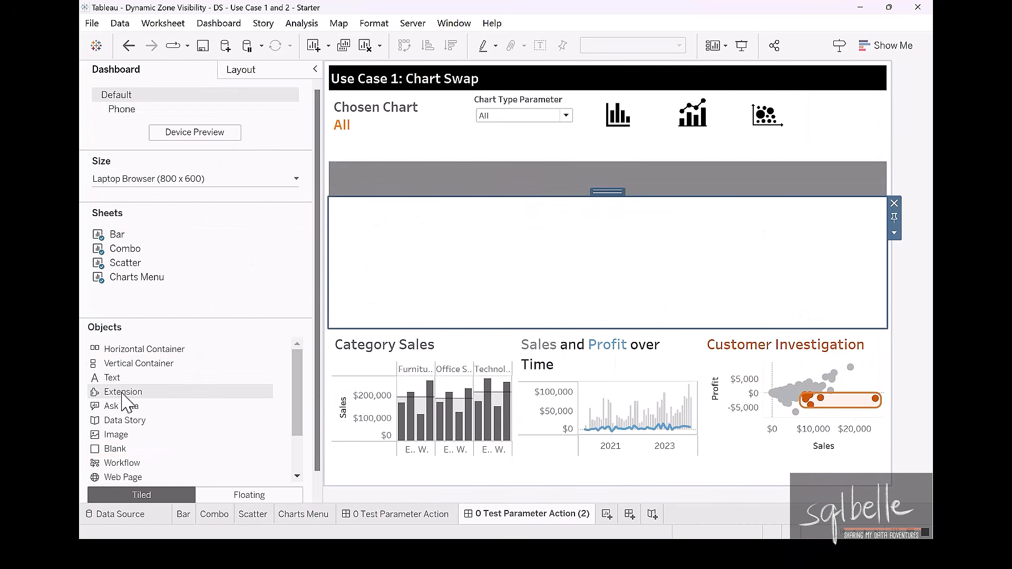
drag(117, 435, 470, 190)
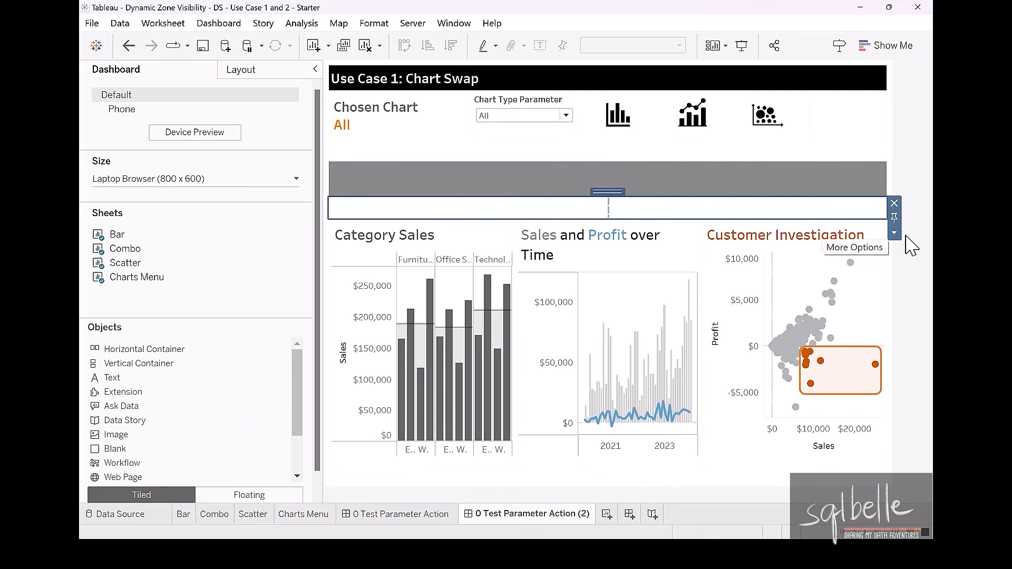
Set the second horizontal container's height to 50 pixels and give it a blue background.
click(894, 232)
click(841, 332)
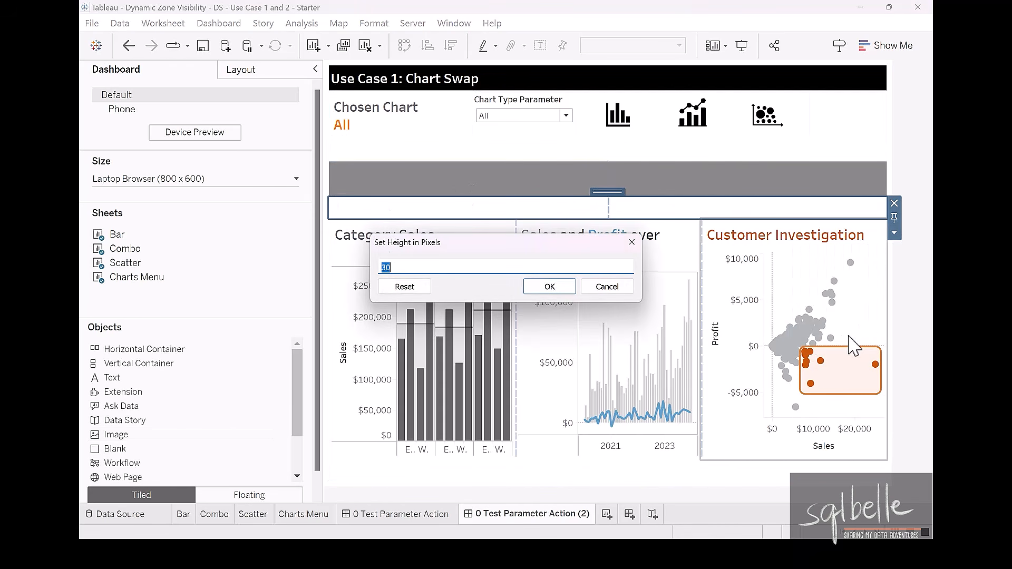
text(50)
key(Return)
click(240, 69)
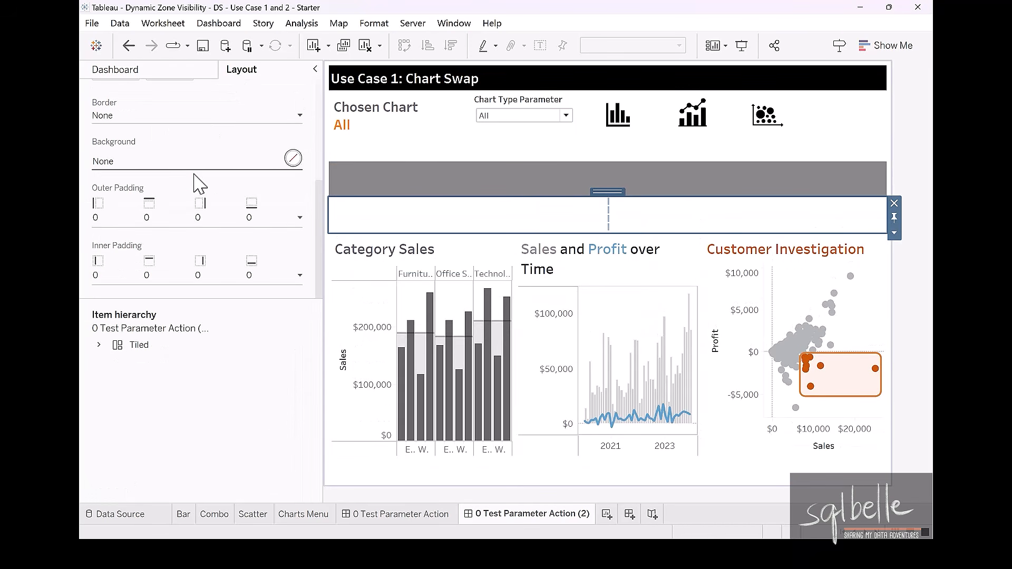
click(158, 165)
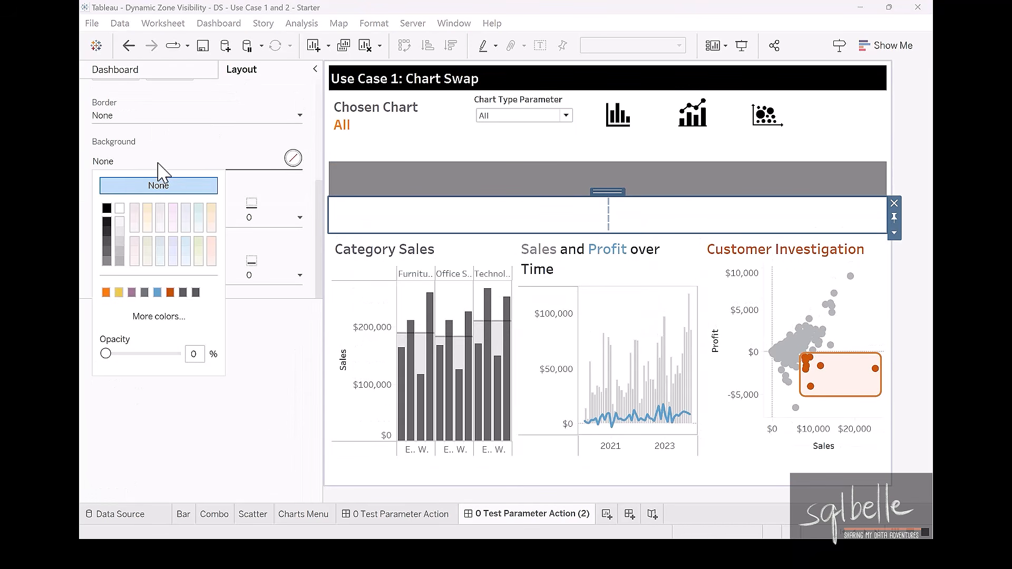
click(157, 292)
Add a third horizontal container between the blue one and the charts, holding two side-by-side blank objects.
click(125, 73)
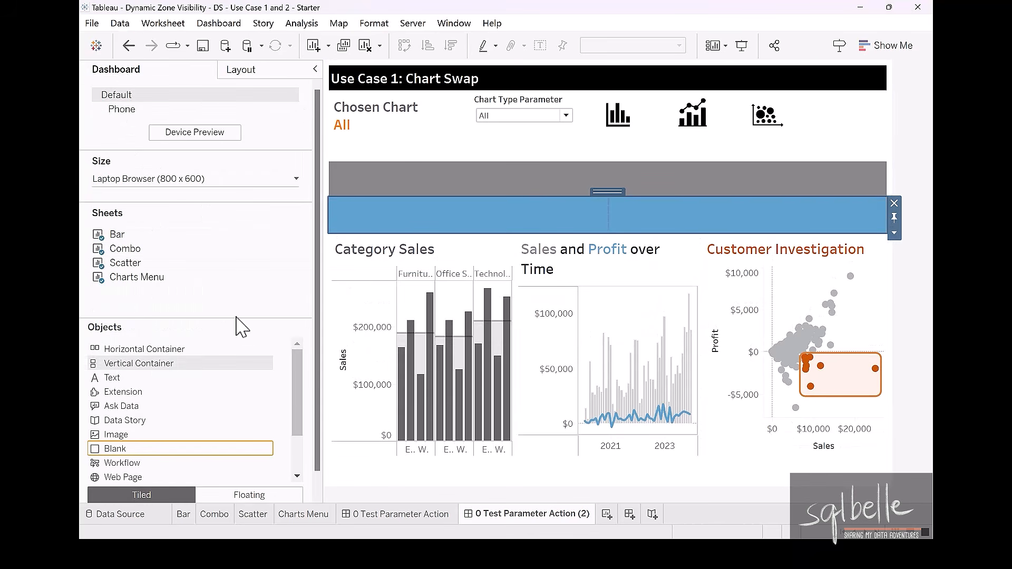
drag(138, 363, 384, 250)
drag(122, 450, 403, 253)
click(468, 235)
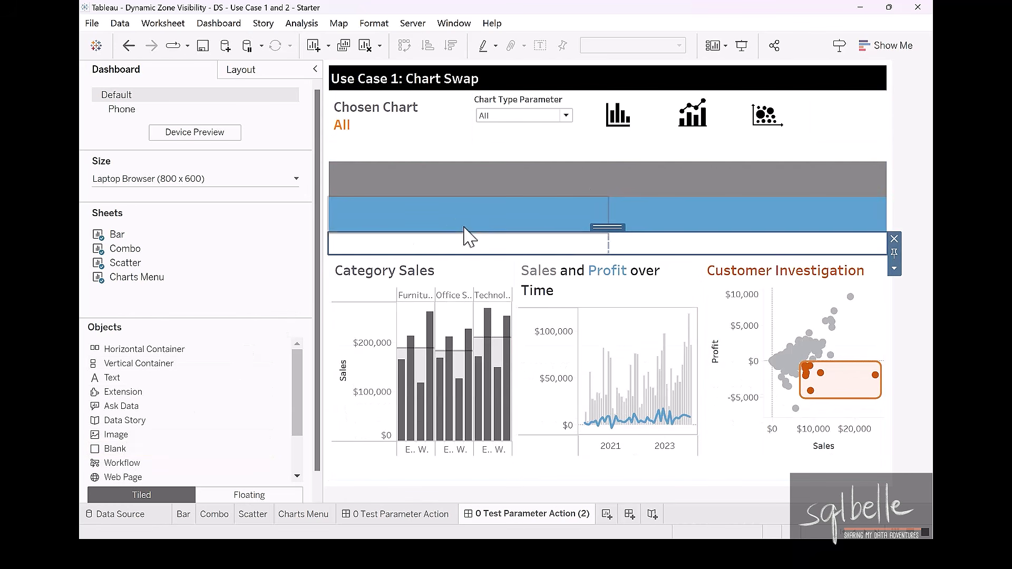
Set the third horizontal container's height to 50 pixels and give it an orange background.
click(894, 268)
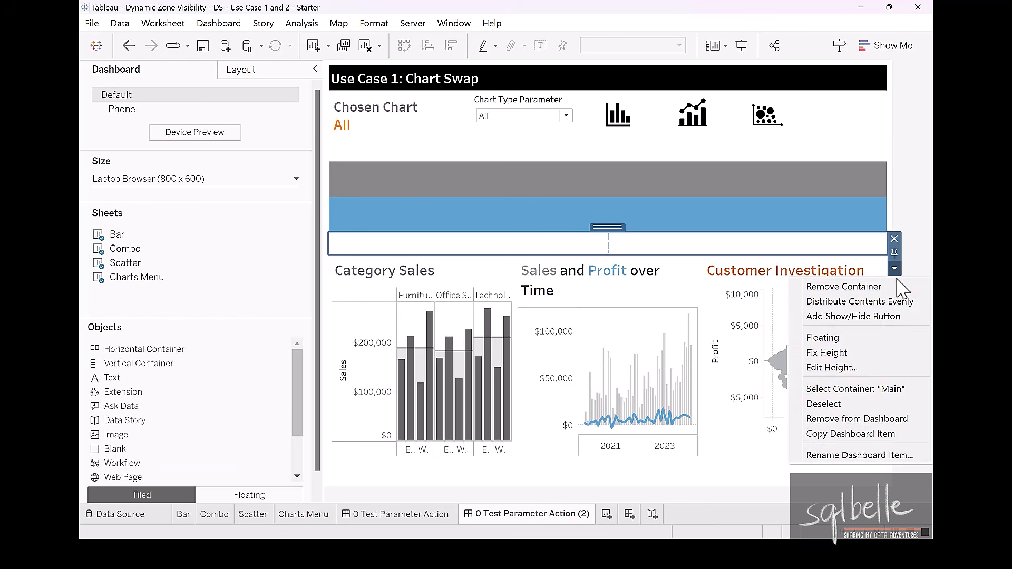
click(851, 367)
key(Return)
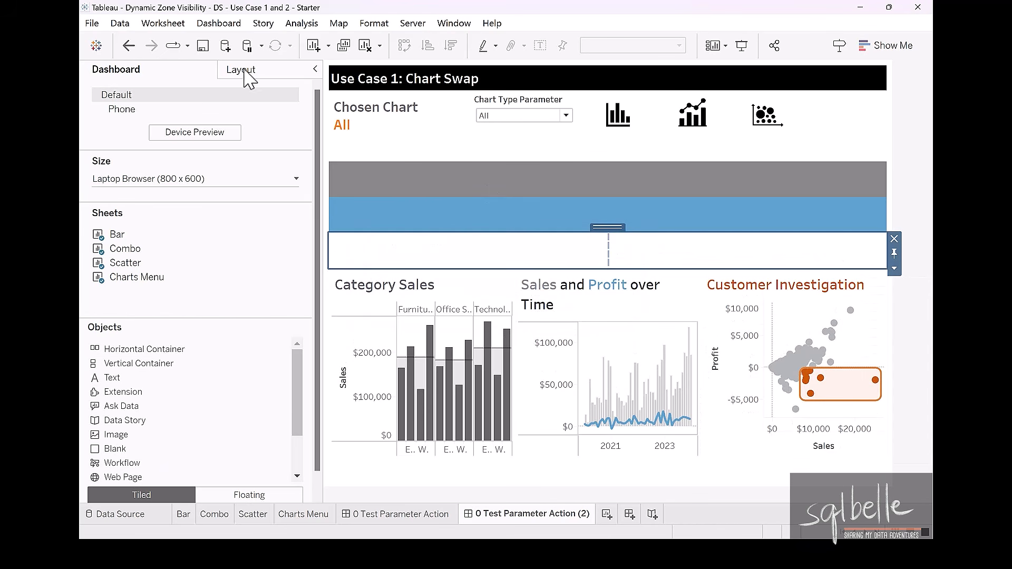
click(240, 69)
click(158, 166)
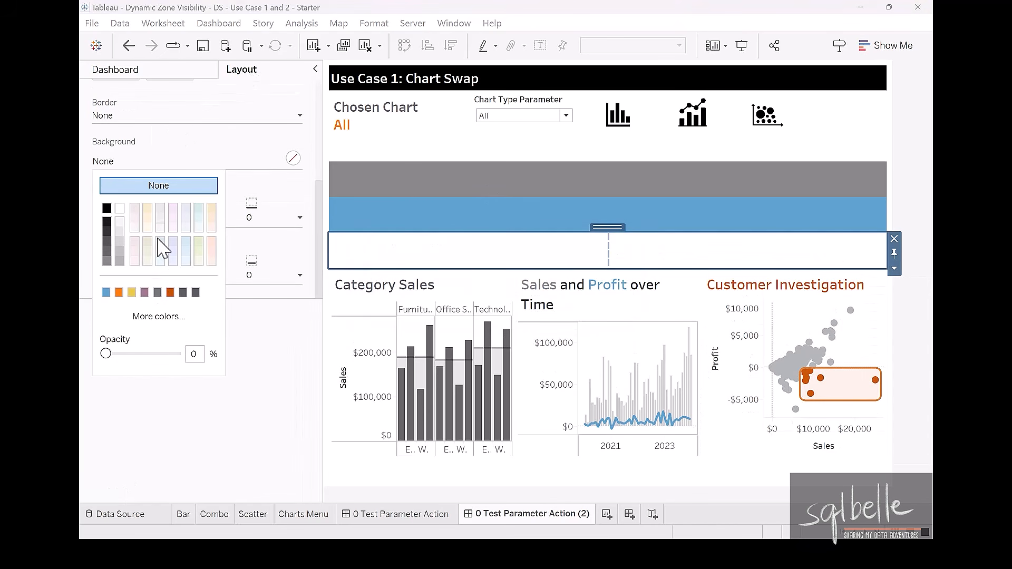
click(119, 293)
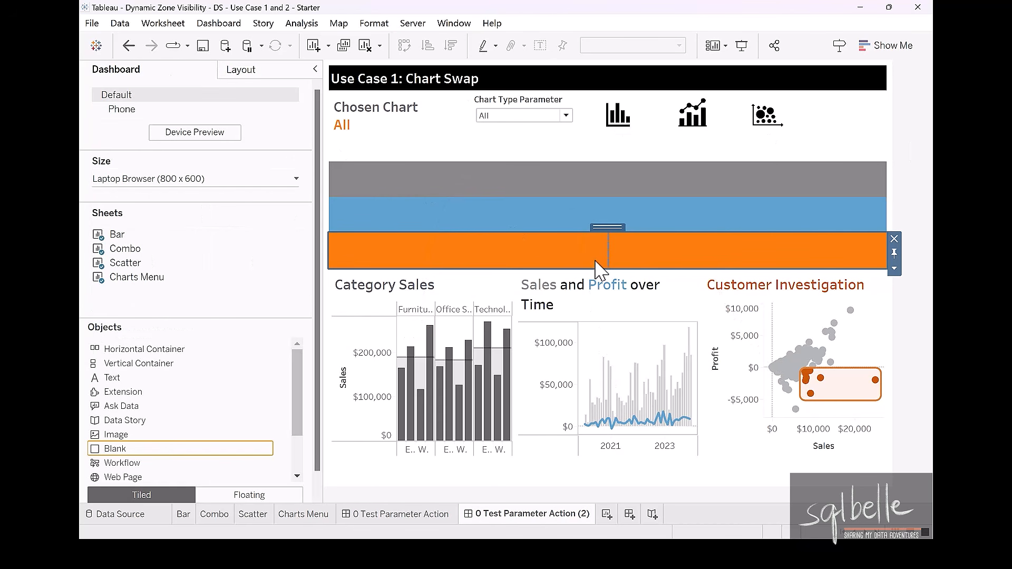
Show the Year and Sub-Category filters of the Category Sales chart on the dashboard.
click(414, 288)
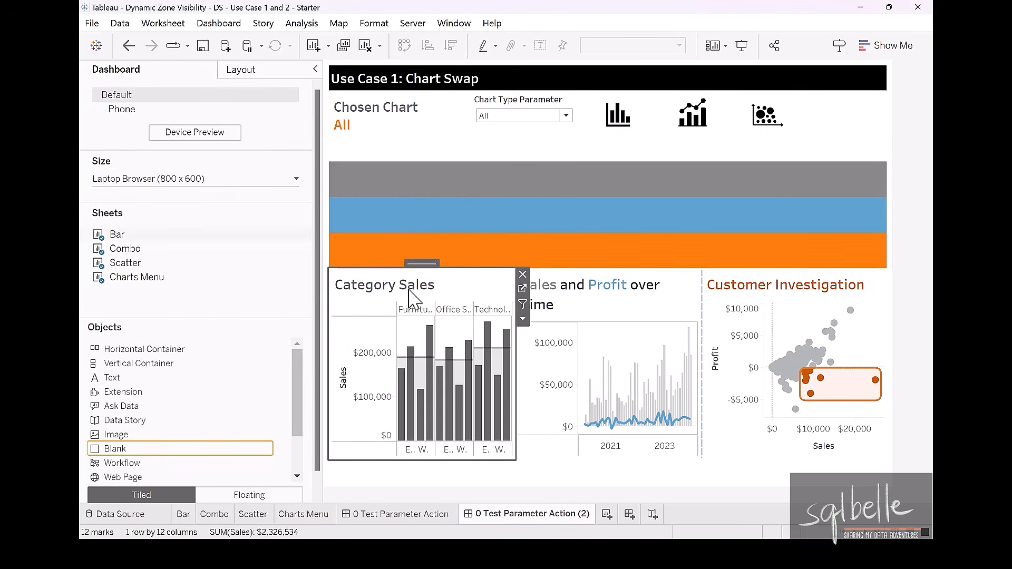
click(523, 319)
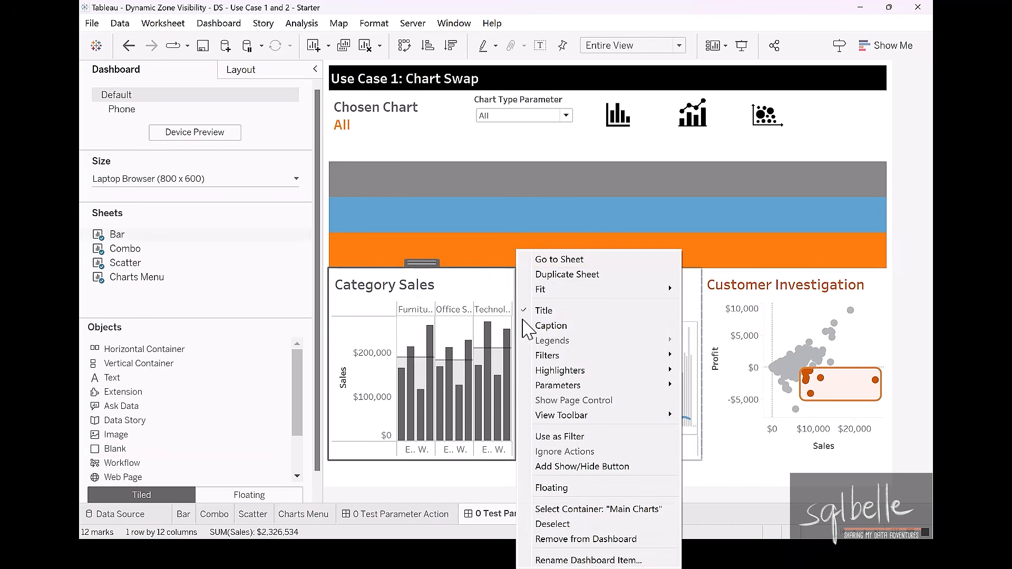
mouse_move(548, 355)
click(718, 440)
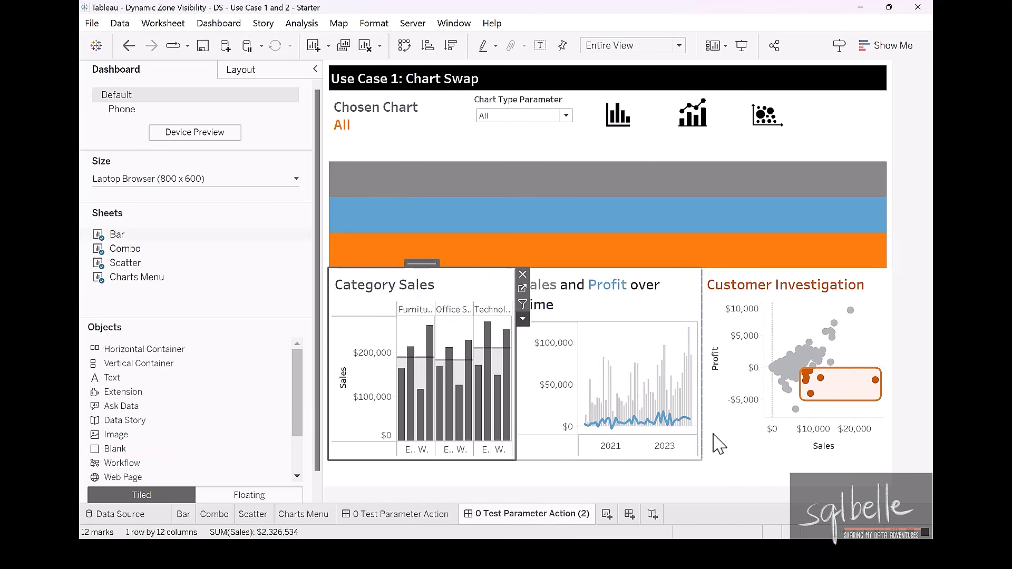
click(523, 320)
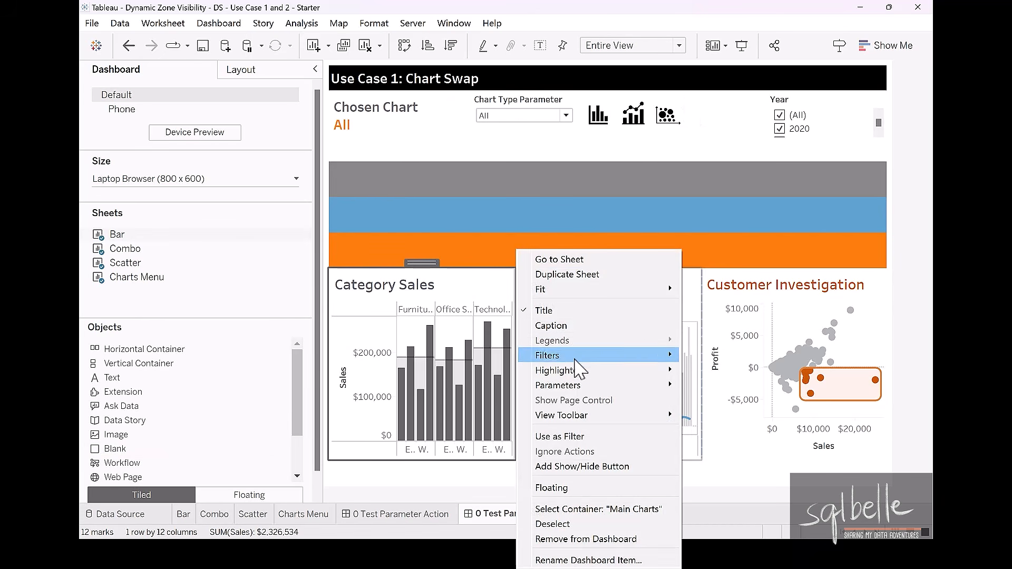
mouse_move(548, 355)
click(731, 412)
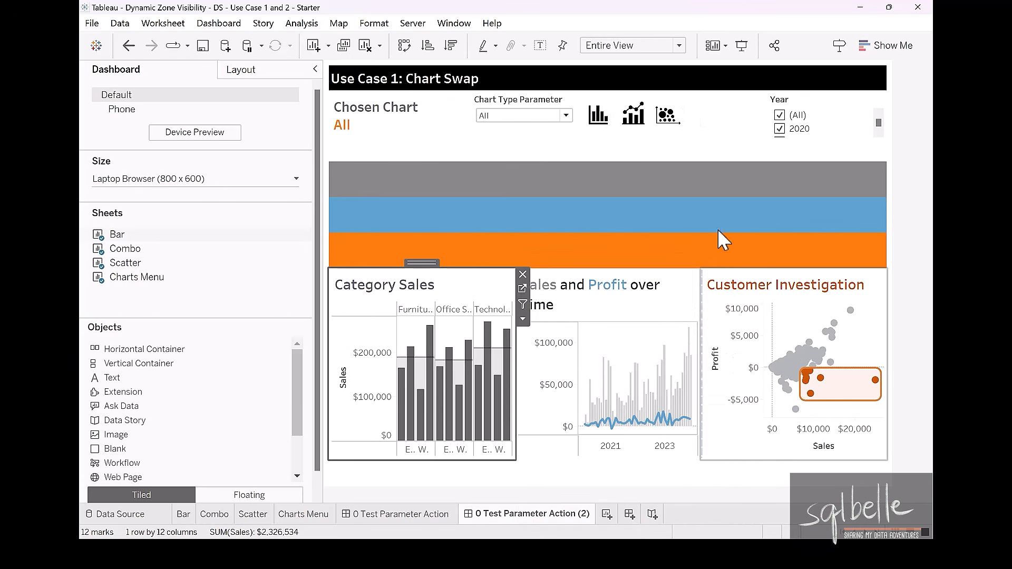
Move the Year and Sub-Category filters side by side into the gray container between its blanks.
click(721, 108)
drag(723, 84, 548, 186)
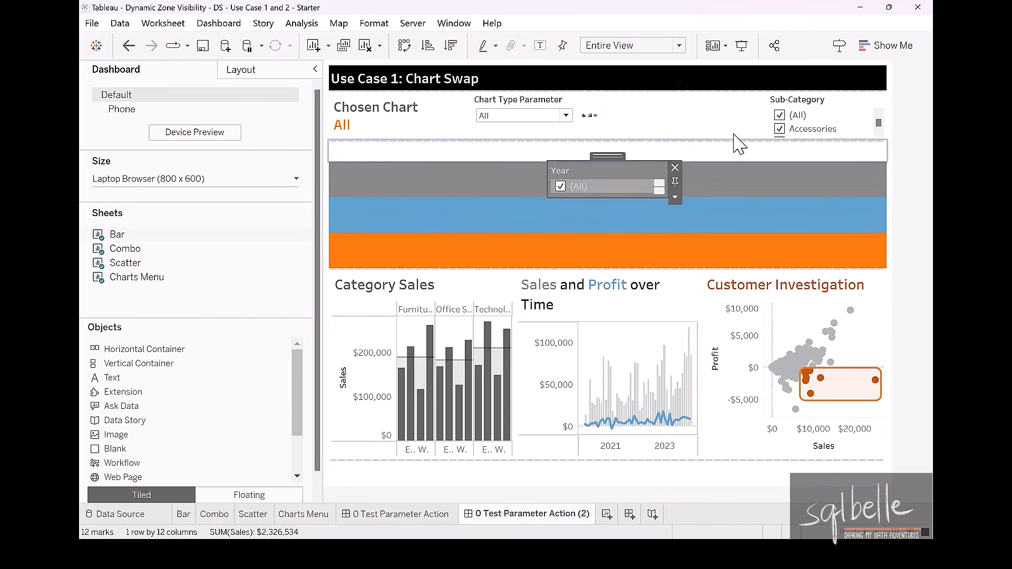
click(793, 97)
drag(822, 84, 615, 201)
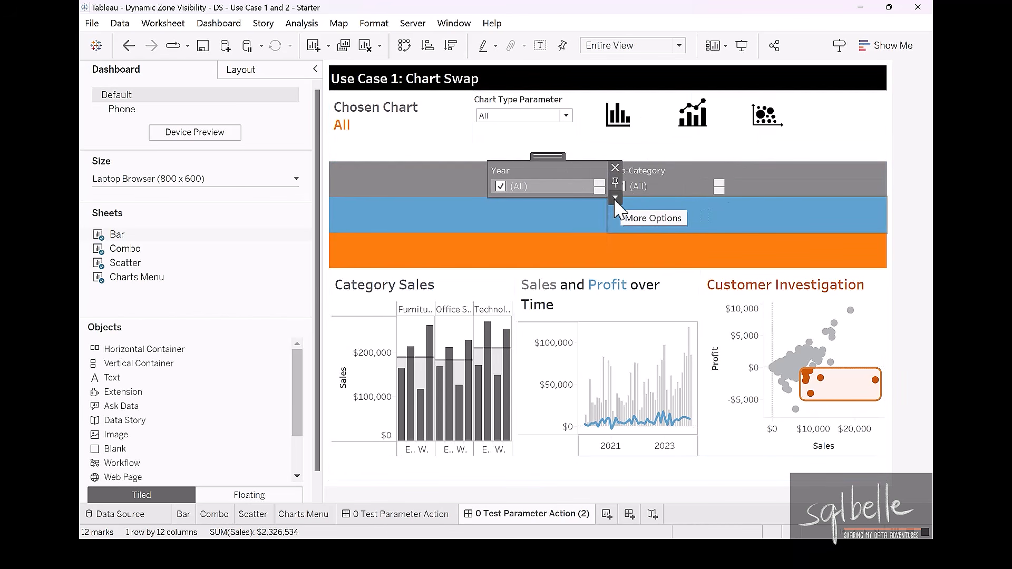
Display the gray container's Year and Sub-Category filters as dropdown lists.
click(615, 198)
click(680, 323)
click(734, 198)
click(791, 323)
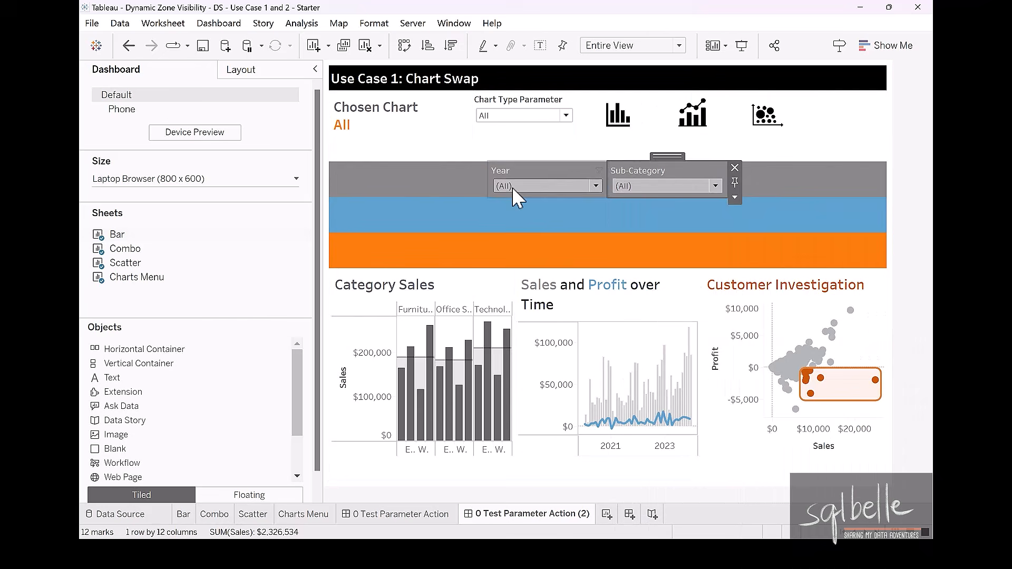
Show the Year and Region filters of the Sales and Profit over Time chart and place them in the blue container.
click(606, 295)
click(708, 315)
drag(827, 84, 614, 232)
click(548, 207)
Display the blue container's Year and Region filters as dropdown lists.
click(615, 234)
click(653, 305)
click(734, 233)
click(757, 302)
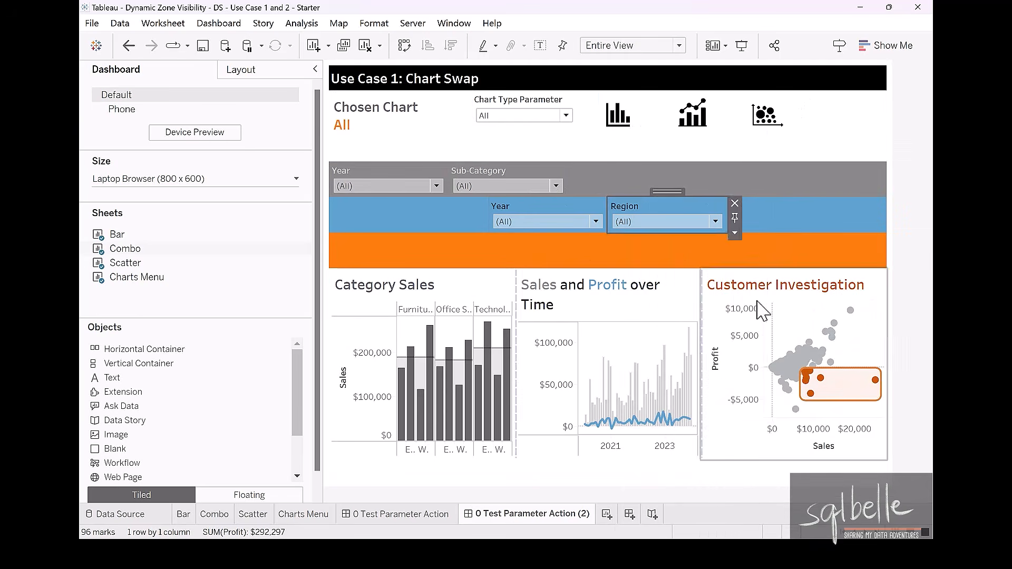
Show the Year and Segment filters and the In / Out color legend of the Customer Investigation chart.
click(579, 250)
click(785, 287)
click(894, 319)
click(893, 319)
click(893, 319)
click(632, 346)
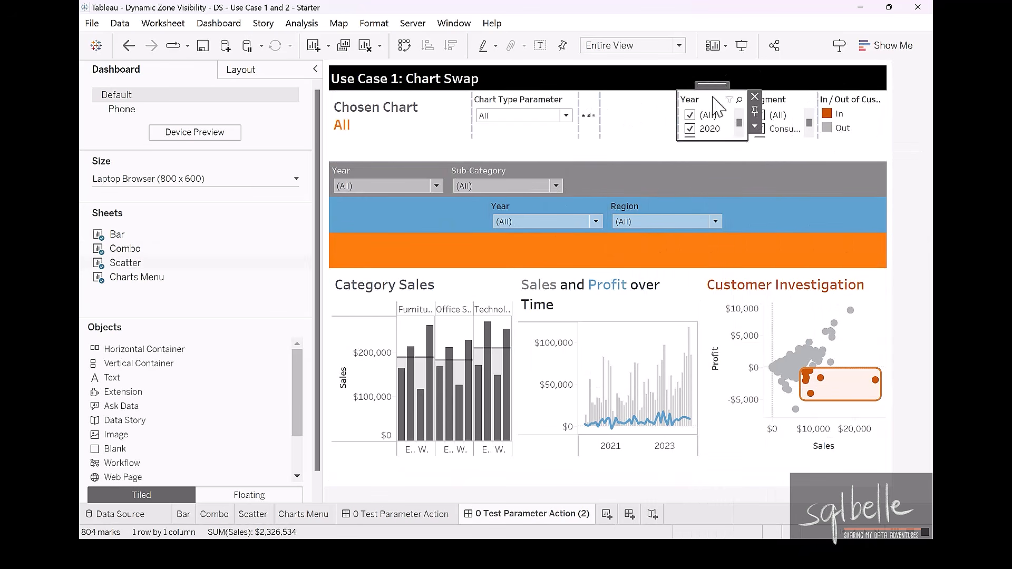
Move the Year filter, Segment filter and In / Out legend side by side into the orange container.
drag(714, 86, 780, 250)
drag(791, 86, 843, 250)
drag(838, 86, 838, 260)
Display the orange container's Year and Segment filters as dropdown lists and shrink the blank before them to about 192 pixels.
click(666, 269)
click(738, 327)
click(766, 269)
drag(562, 252, 466, 251)
Relabel the customer legend's In entry as Need Investigation and its Out entry as Regular Customers.
click(610, 364)
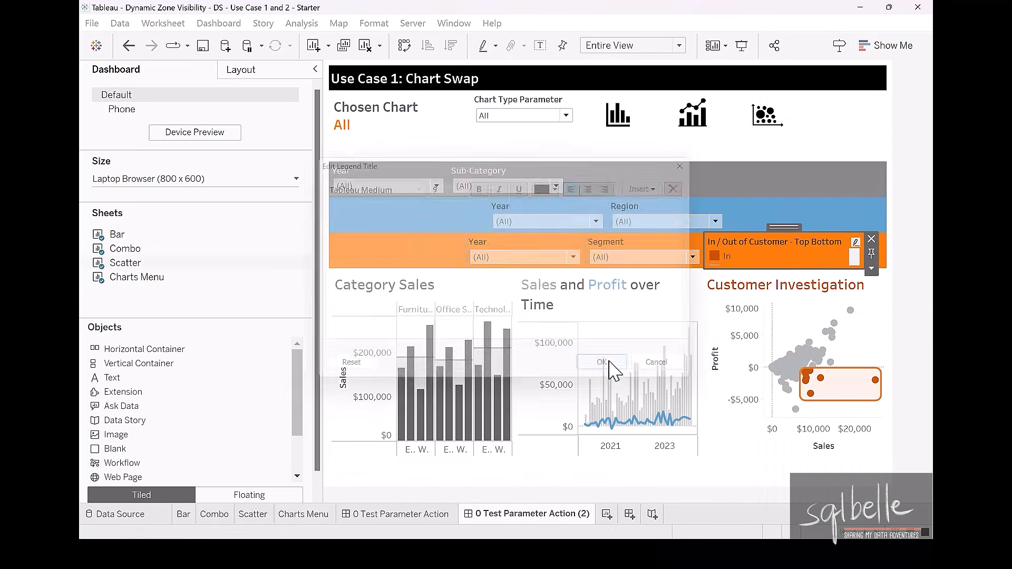
right_click(728, 244)
click(766, 317)
text(Need Investigation)
click(561, 289)
right_click(734, 256)
click(768, 329)
text(Regular Customers)
click(562, 289)
Set the width of the blank before the orange container's Year filter to 255 pixels.
click(399, 251)
click(473, 268)
click(528, 332)
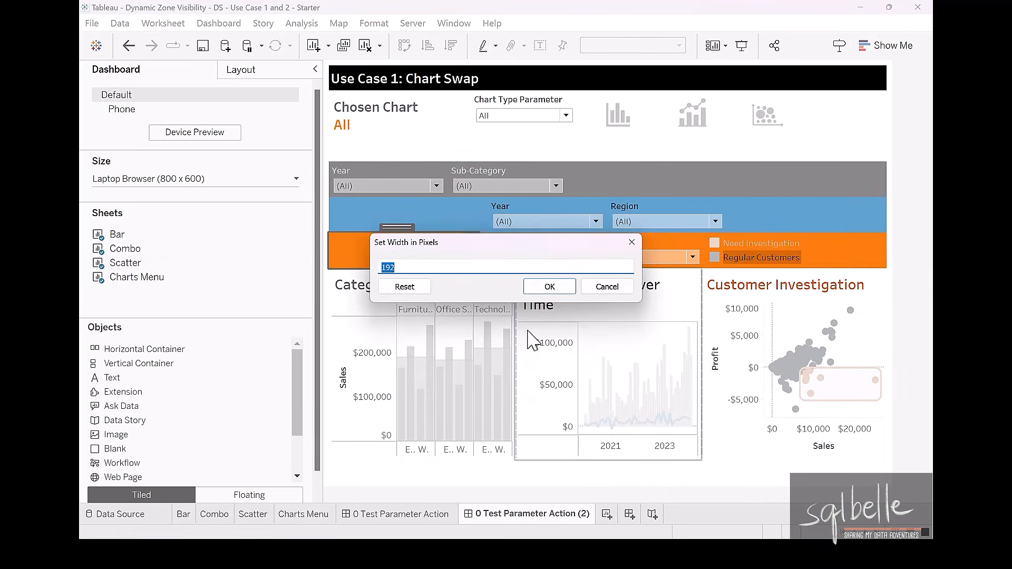
text(255)
click(548, 286)
click(853, 251)
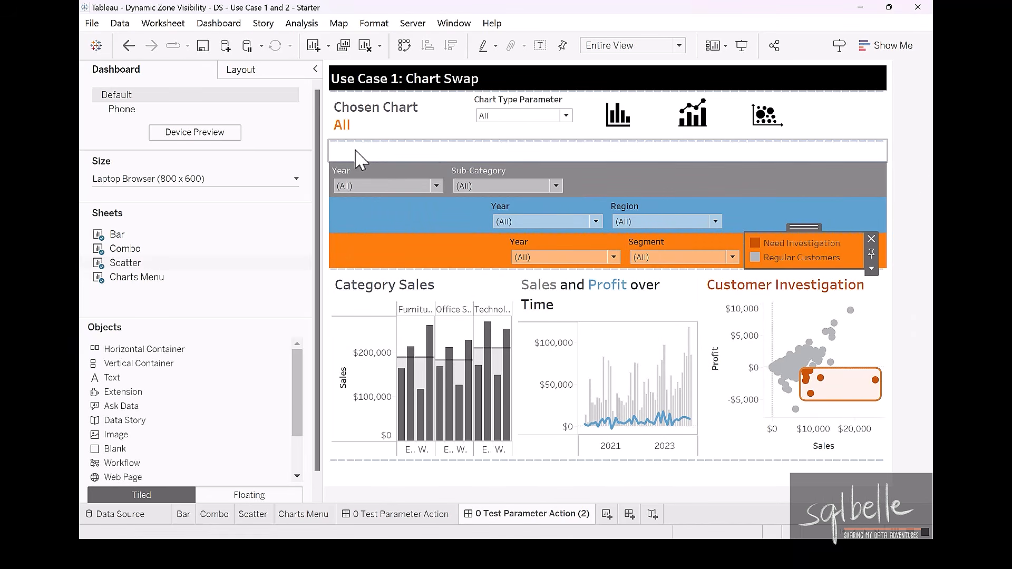
Control the gray container's visibility with the Bar Visibility field.
drag(359, 158, 595, 175)
click(260, 73)
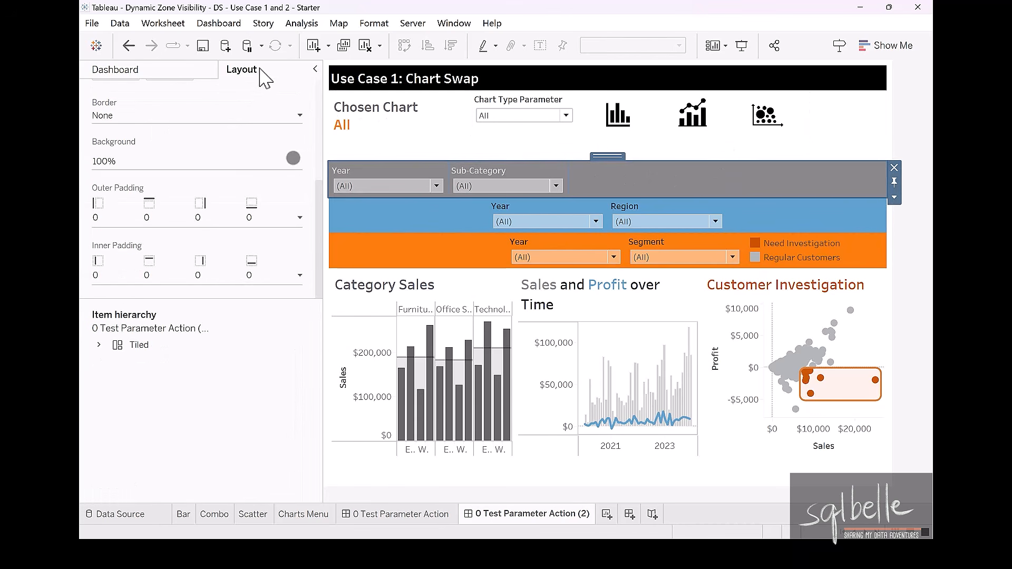
scroll(264, 165, up, 5)
click(97, 160)
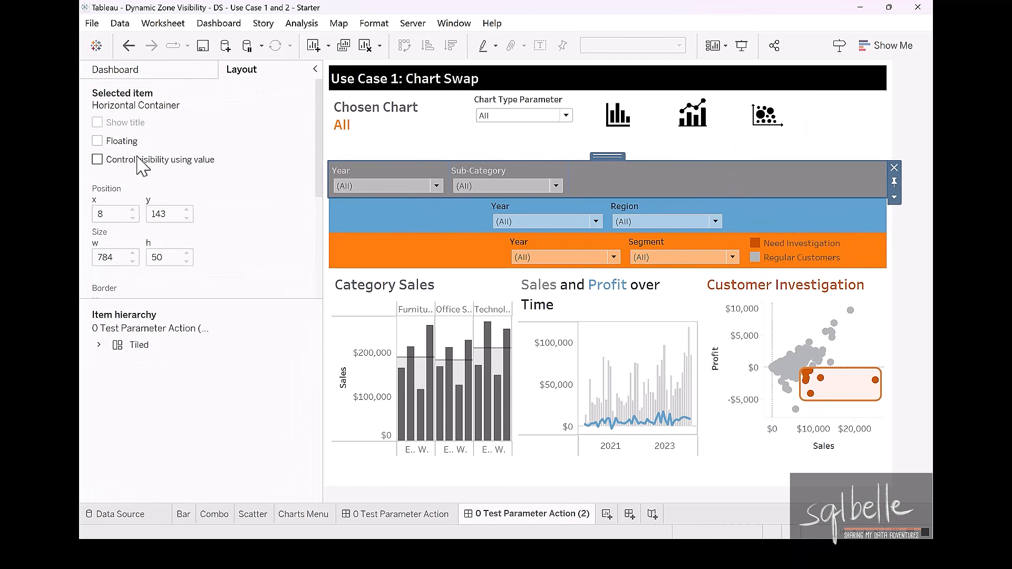
click(147, 191)
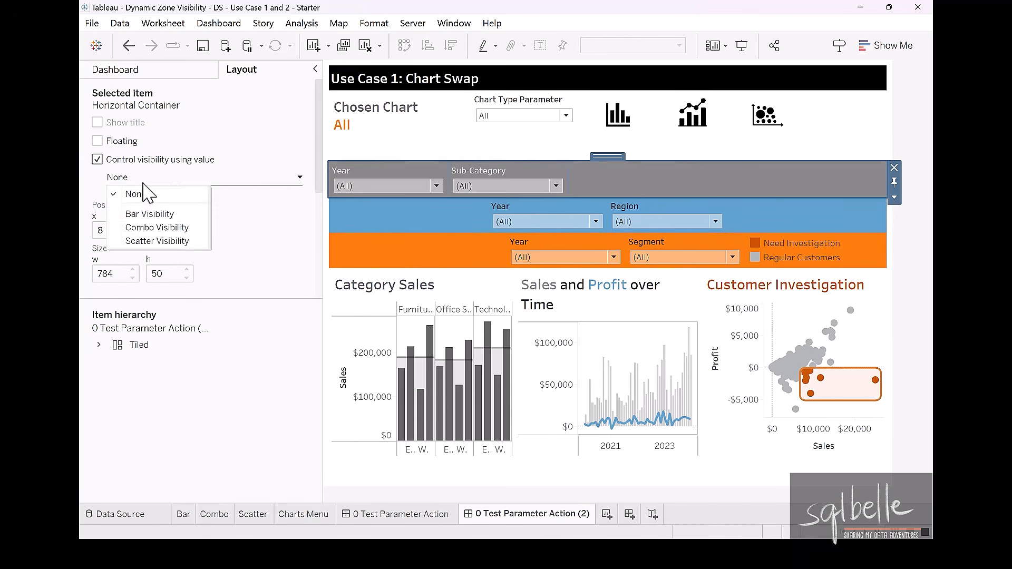
click(149, 214)
Control the blue container's visibility with the Combo Visibility field.
click(776, 213)
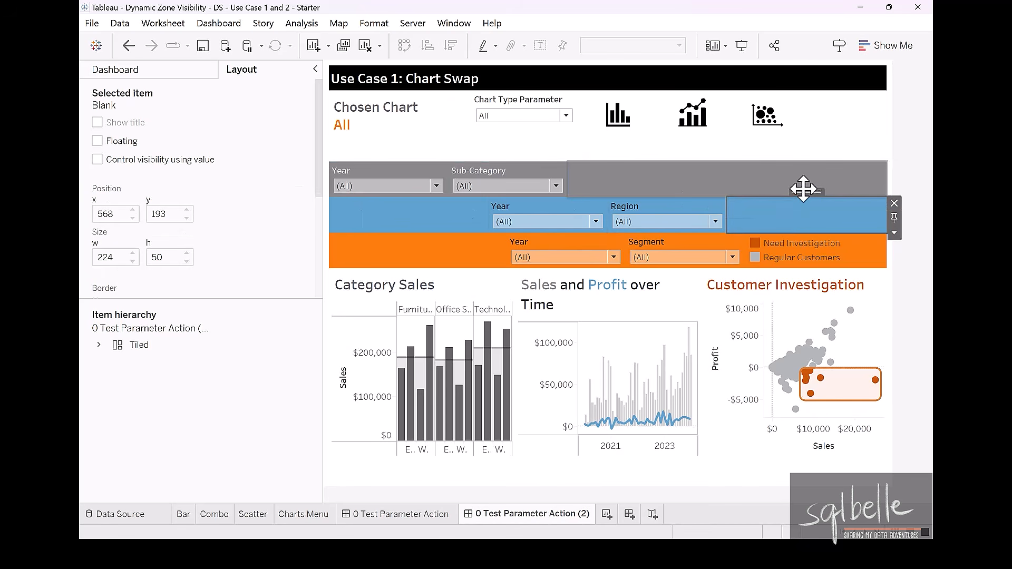
double_click(802, 190)
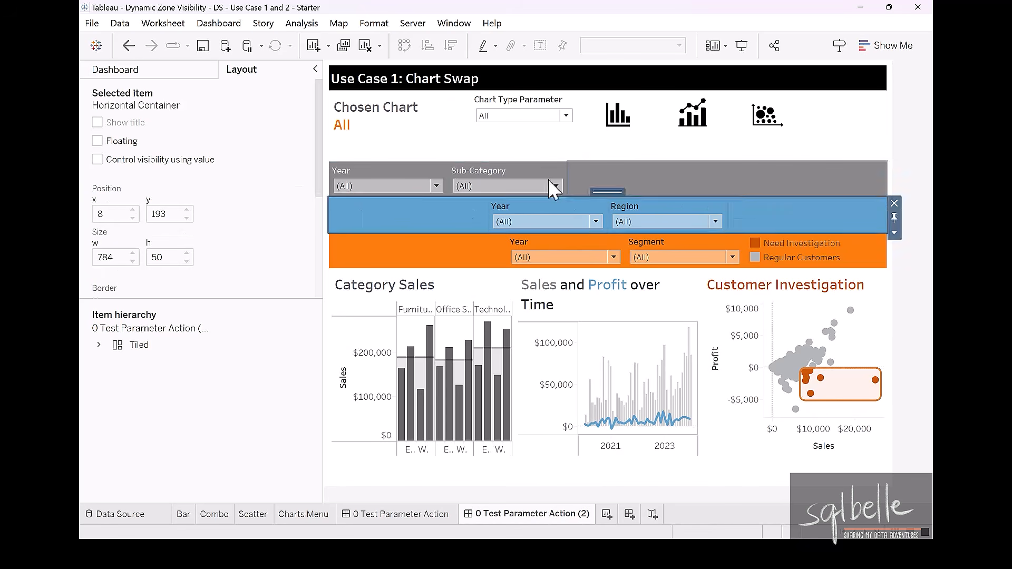
click(142, 160)
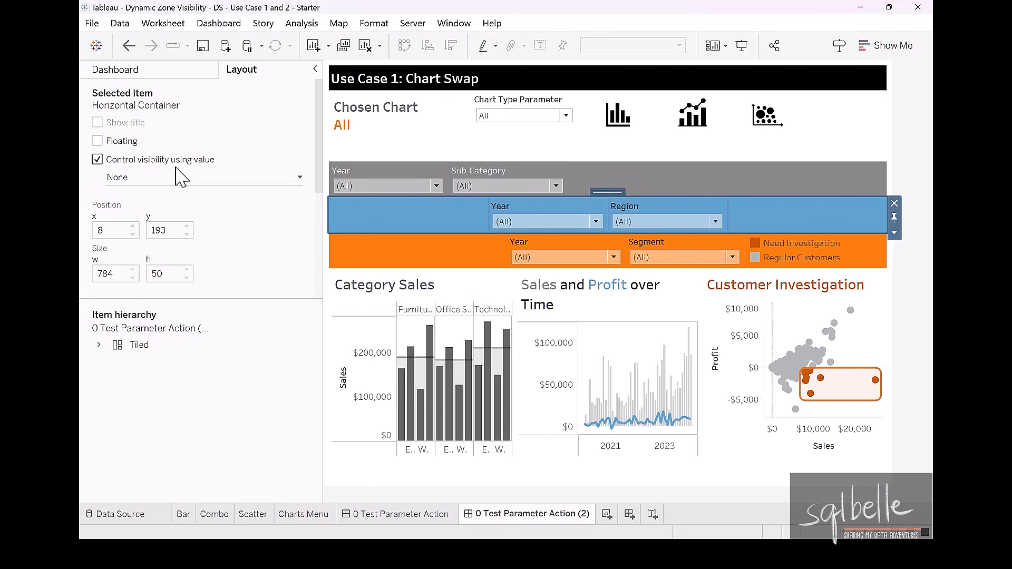
click(206, 189)
click(180, 226)
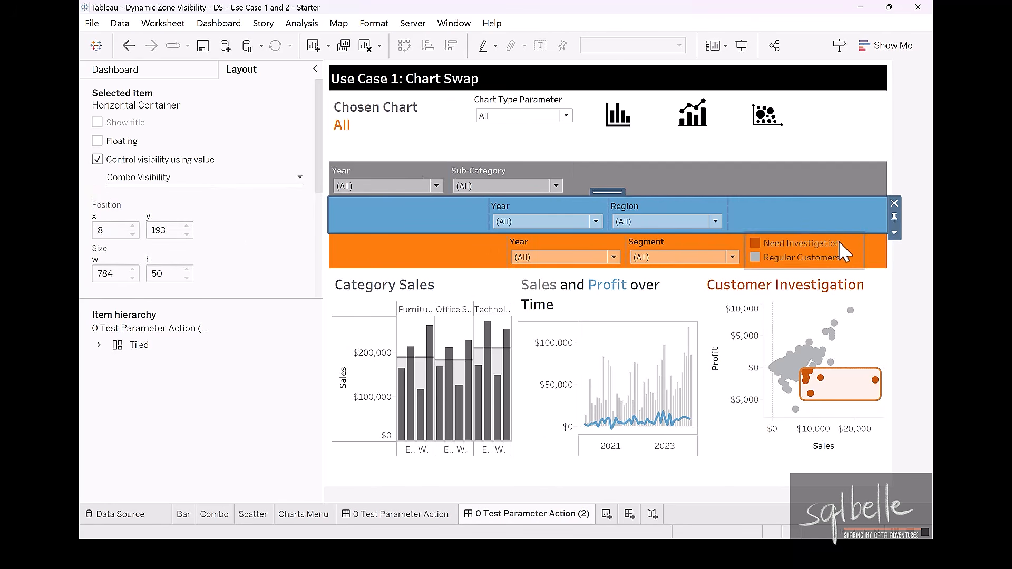
Control the orange container's visibility with the Scatter Visibility field.
click(874, 249)
double_click(876, 229)
click(130, 160)
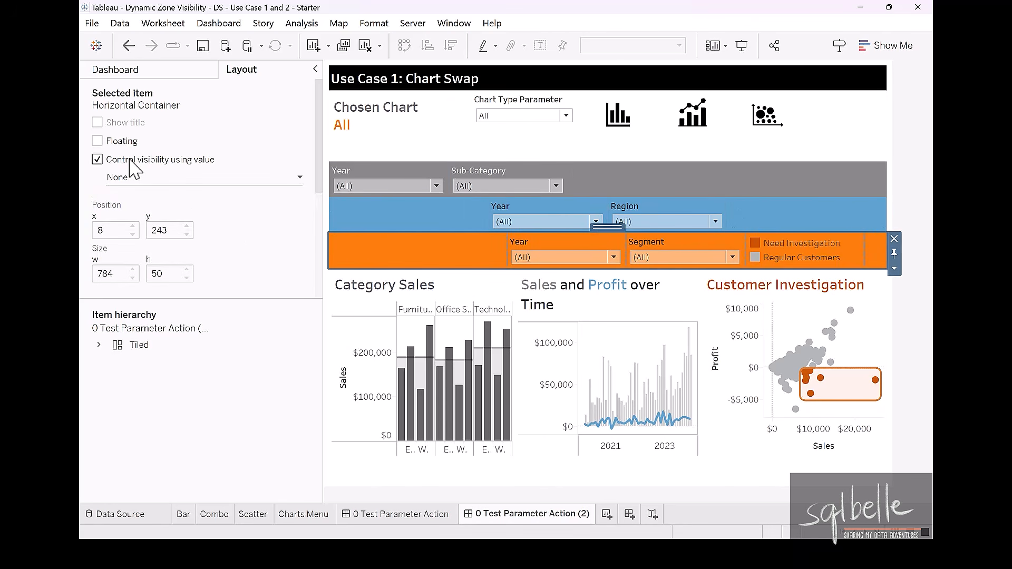
click(160, 178)
click(165, 241)
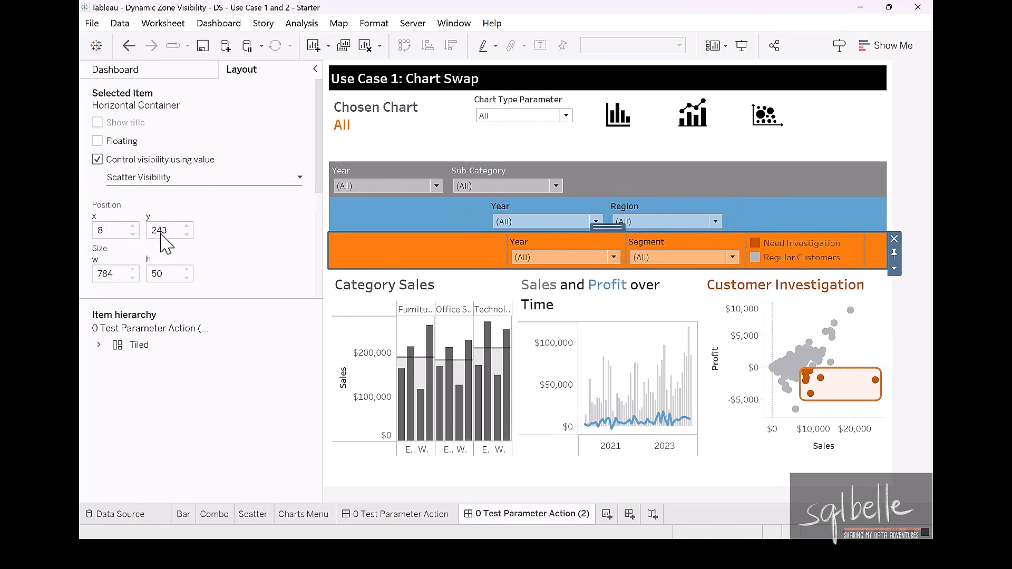
Test the chart swap by choosing the bar, combo and scatter icons in the charts menu one after another.
click(617, 114)
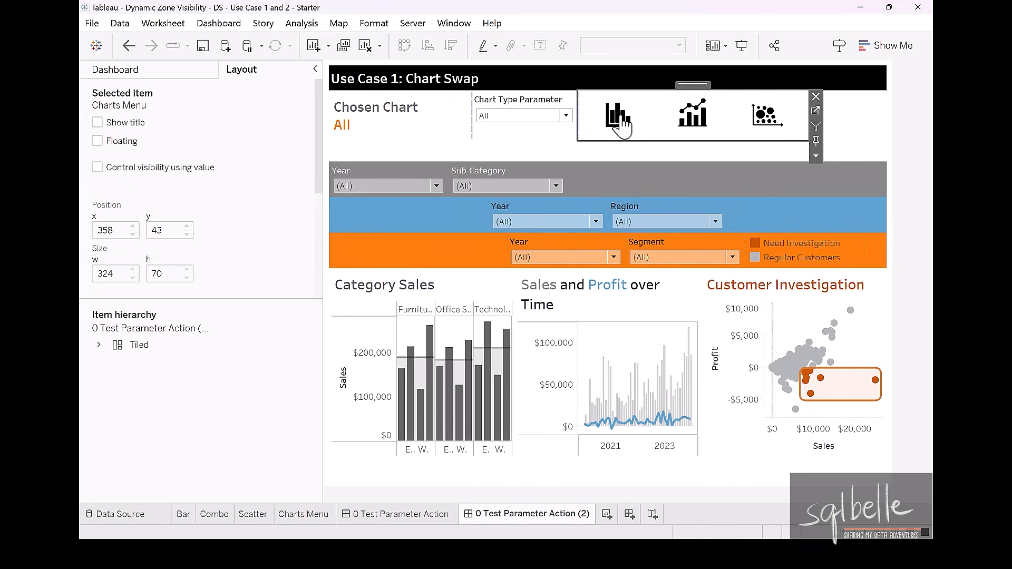
click(692, 124)
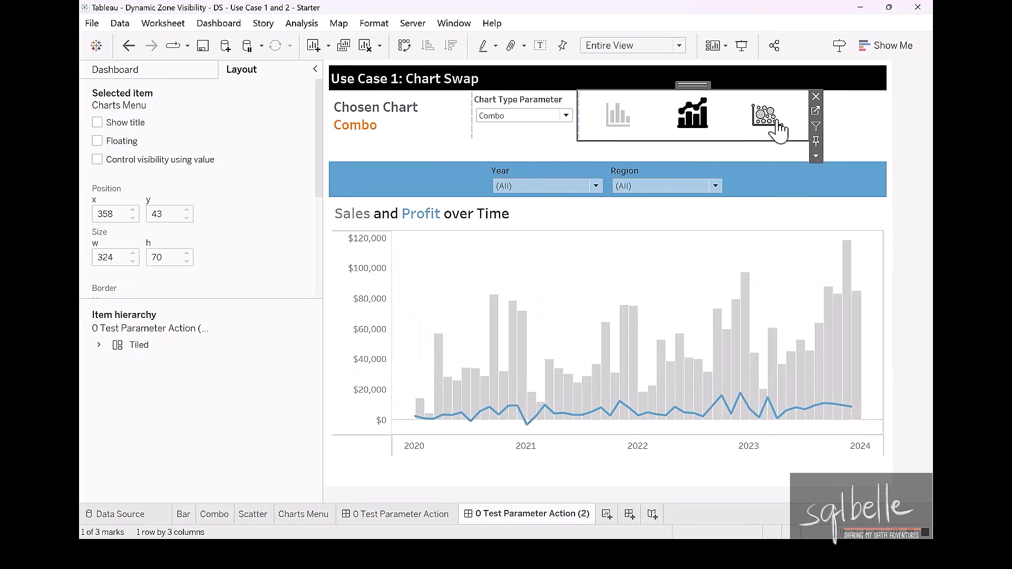
click(772, 125)
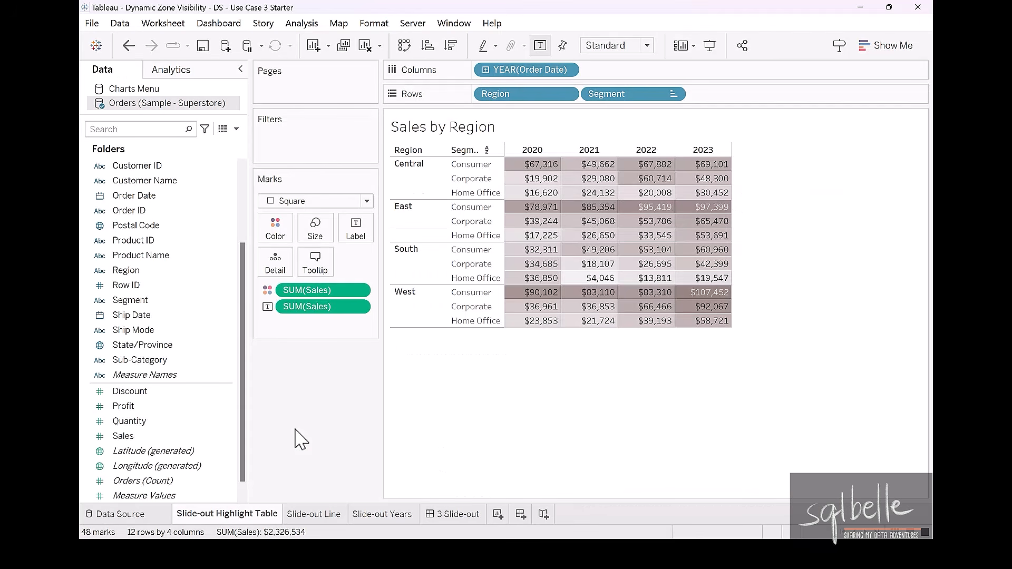
Open the 3 Slide-out dashboard and add a horizontal container holding an inner horizontal container between two blanks.
click(316, 516)
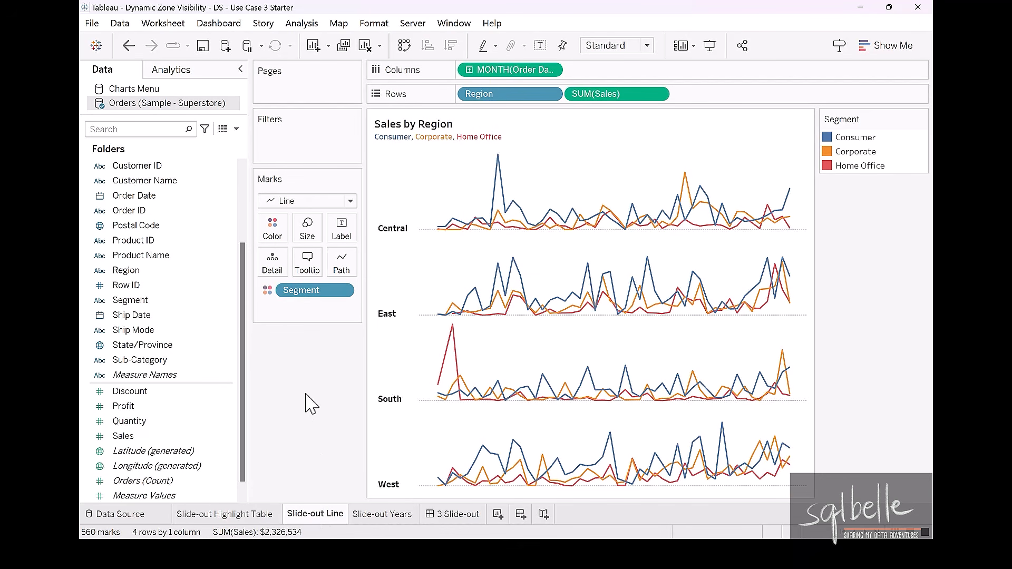
click(456, 522)
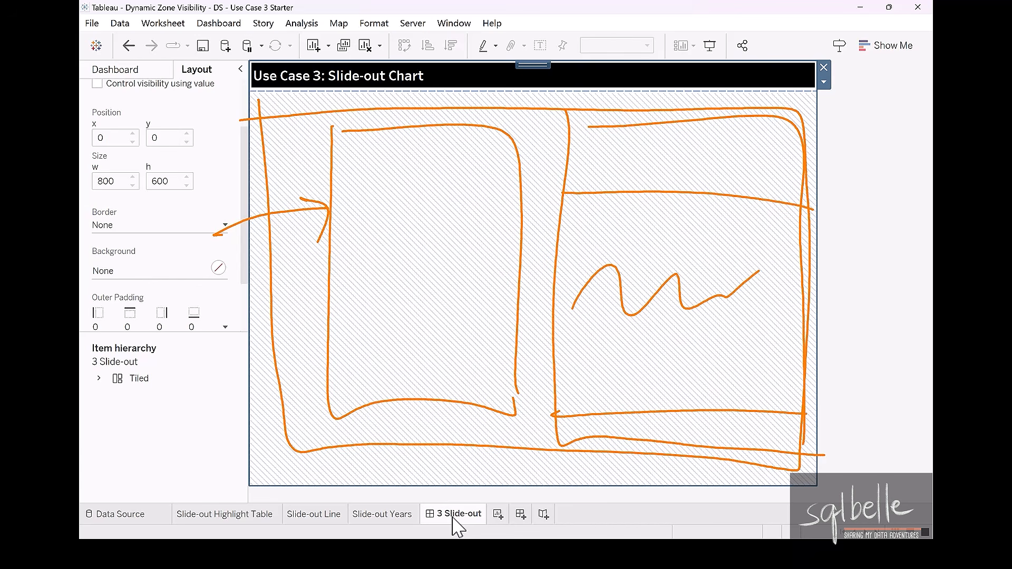
click(126, 74)
drag(150, 349, 361, 314)
drag(116, 434, 310, 104)
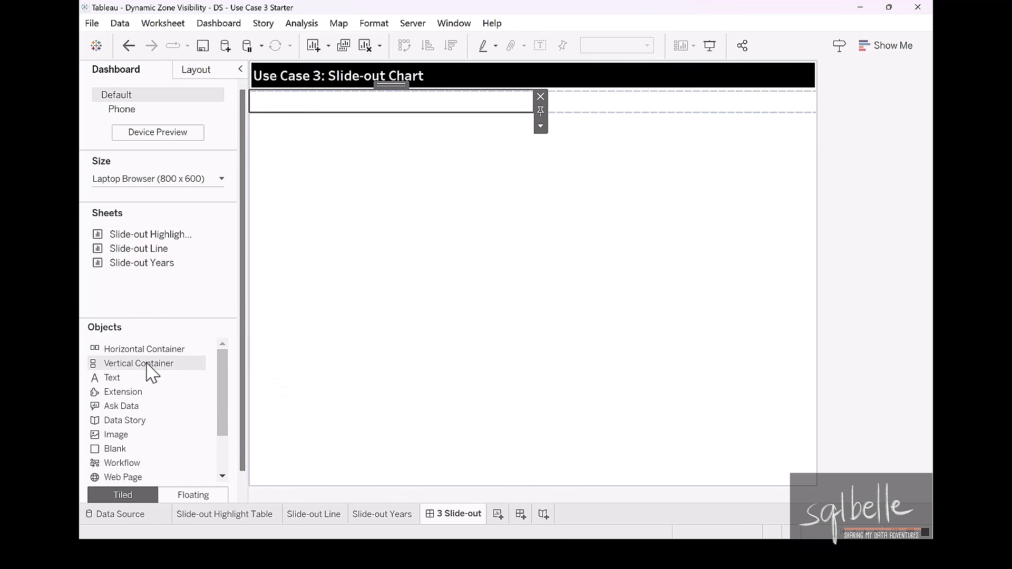
mouse_move(148, 349)
mouse_down()
mouse_move(401, 234)
mouse_move(534, 110)
mouse_up()
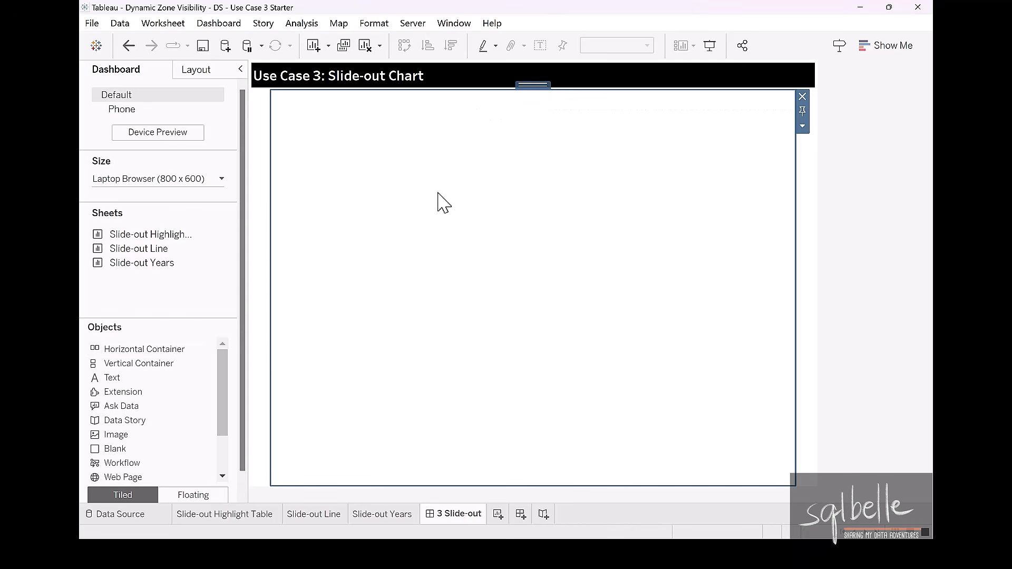
Place the Slide-out Highlight Table sheet and a vertical container side by side in the inner horizontal container.
drag(168, 233, 370, 243)
drag(145, 364, 667, 243)
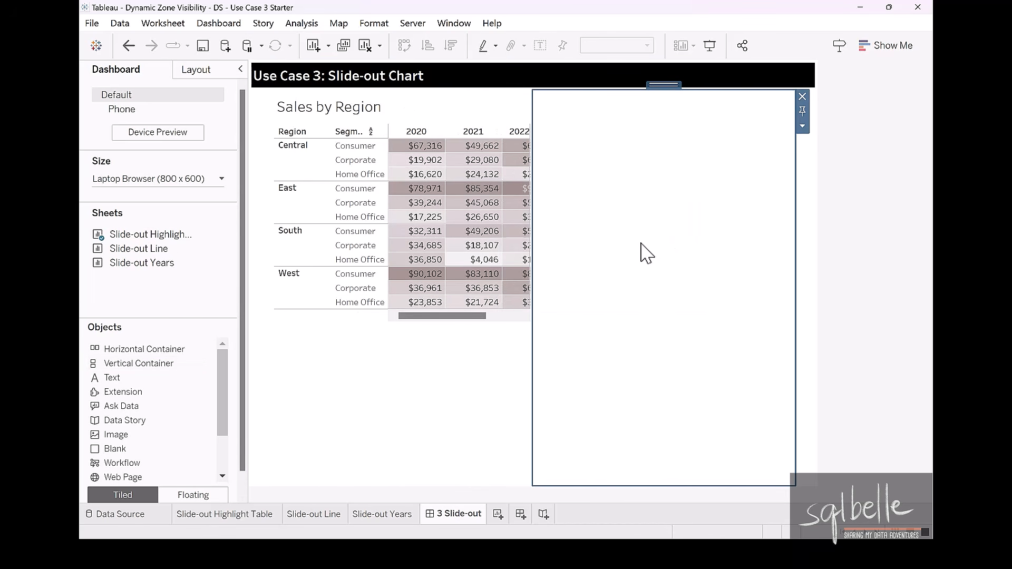
drag(114, 449, 646, 283)
key(ctrl+z)
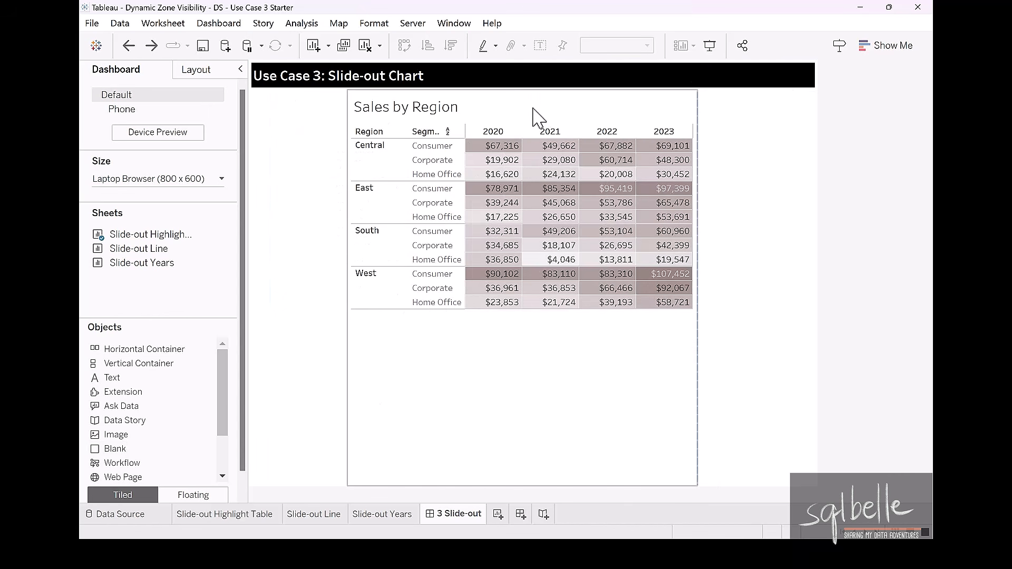
Distribute the inner container's contents evenly and fill its vertical container with the Slide-out Line chart between two blanks.
click(523, 106)
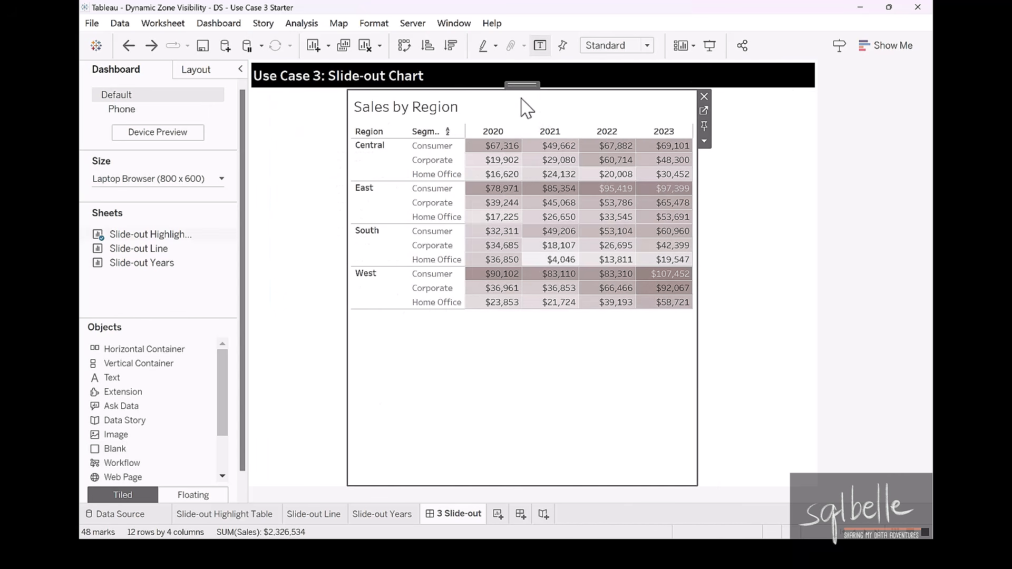
double_click(524, 86)
click(726, 126)
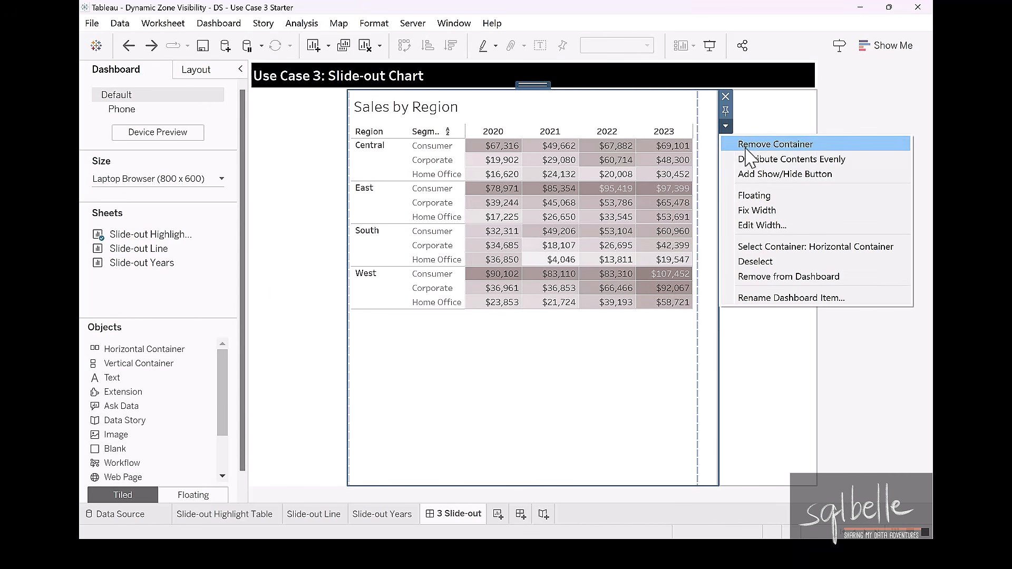
click(754, 160)
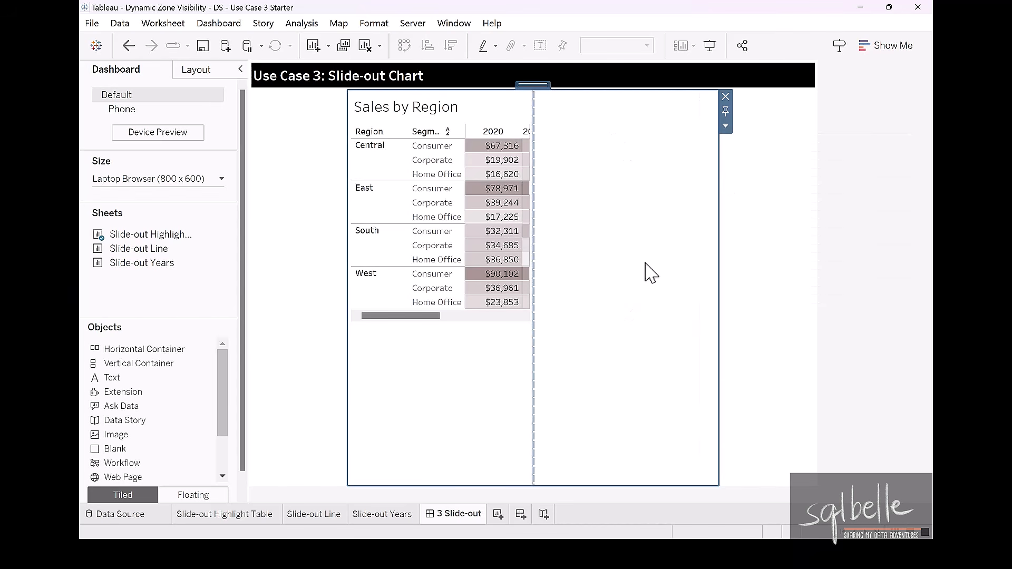
drag(137, 449, 660, 438)
drag(138, 248, 575, 284)
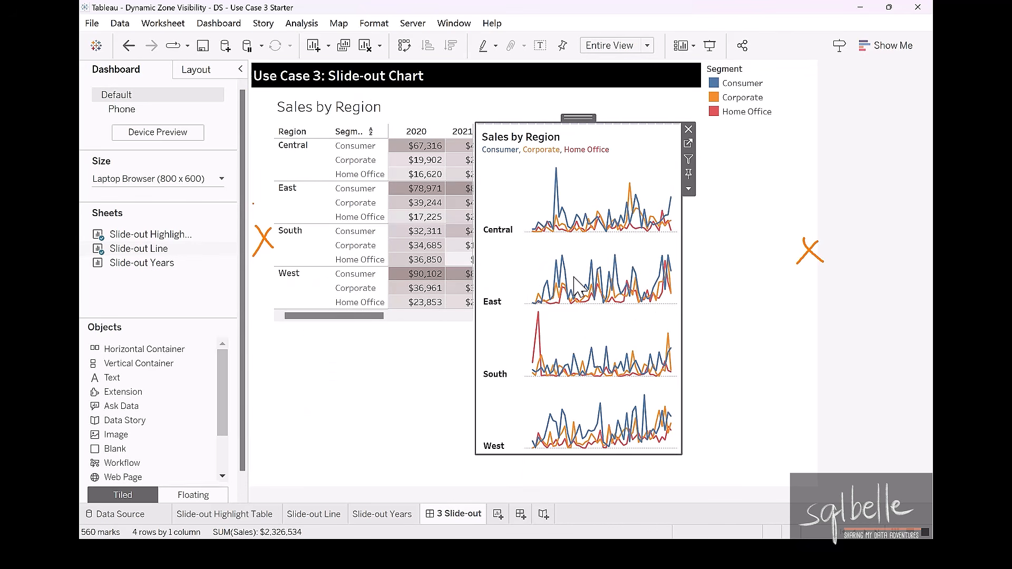
Remove the two outer side blanks and the Segment legend's layout container from the dashboard.
click(264, 127)
click(277, 91)
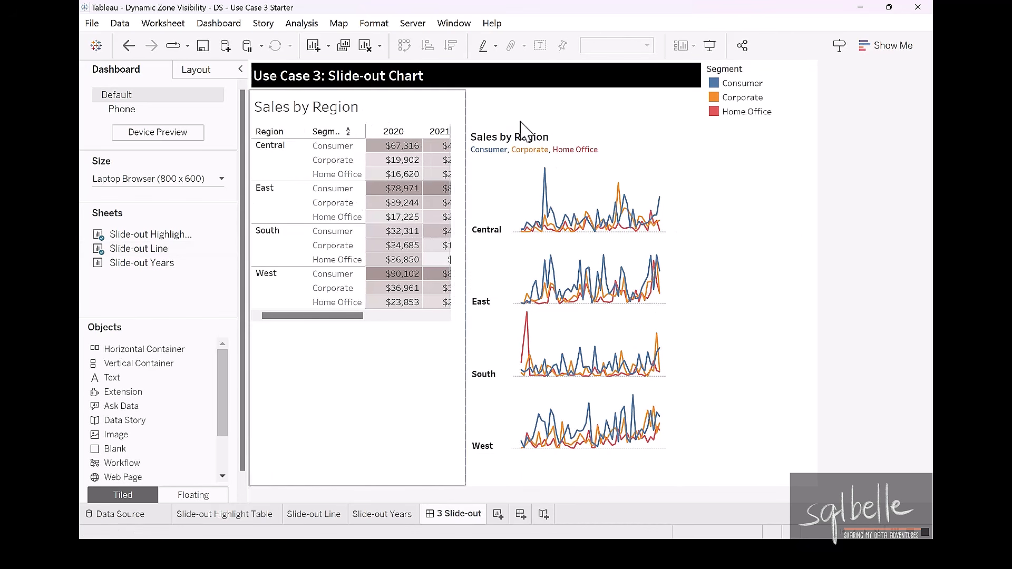
click(795, 199)
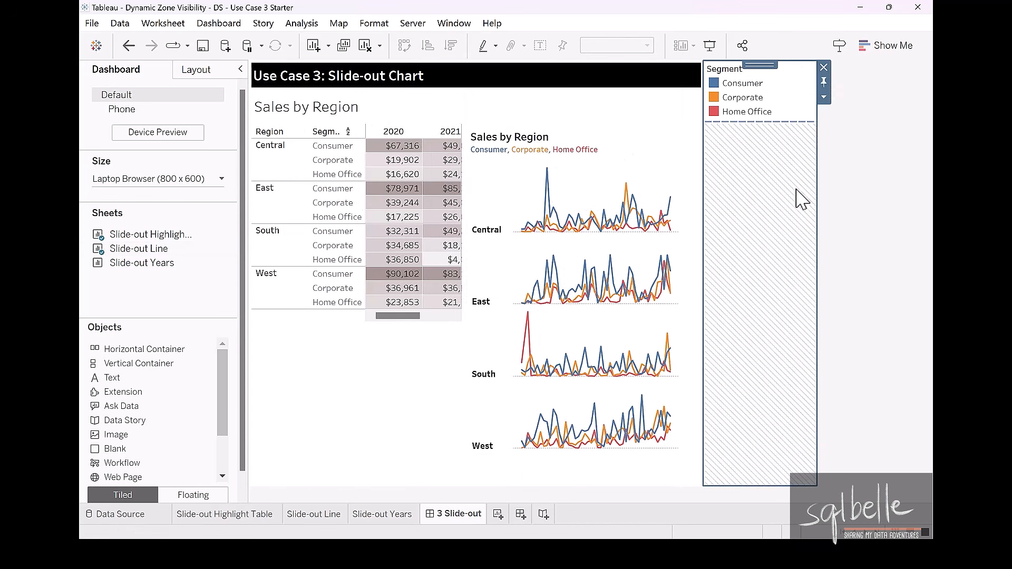
click(823, 67)
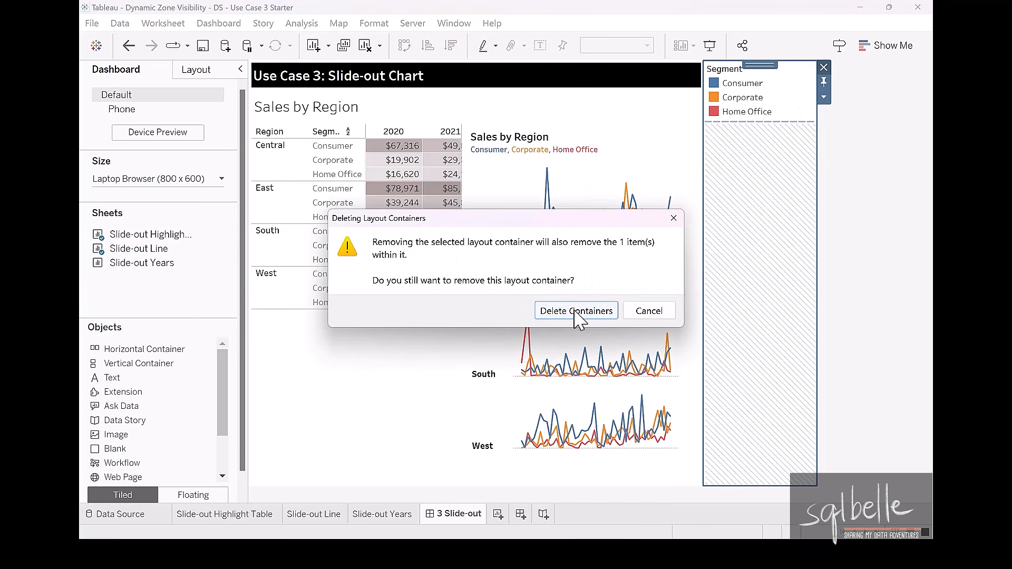
click(578, 311)
click(779, 185)
click(825, 98)
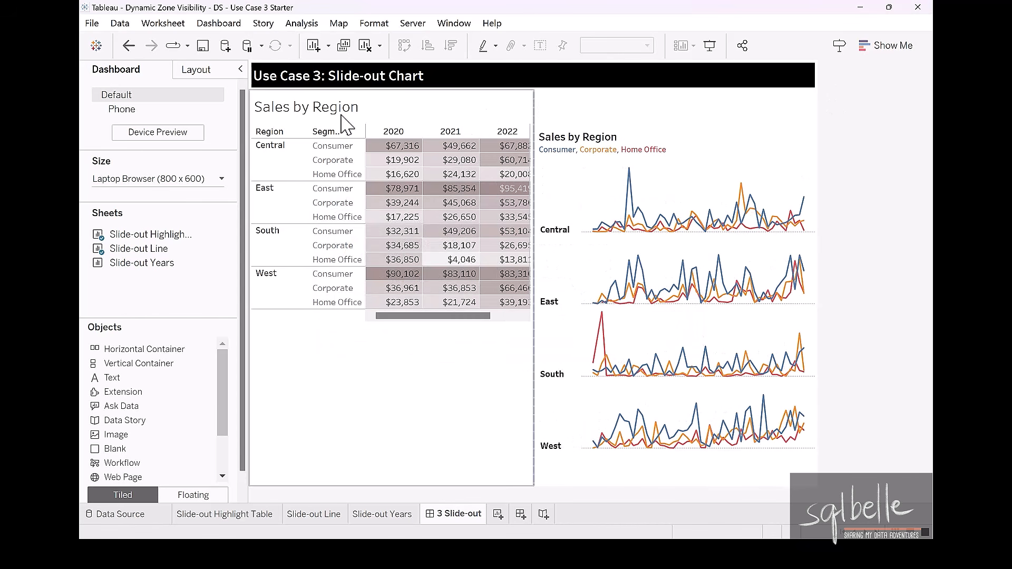
Set the highlight table's fit to Entire View.
click(354, 122)
click(646, 46)
click(621, 98)
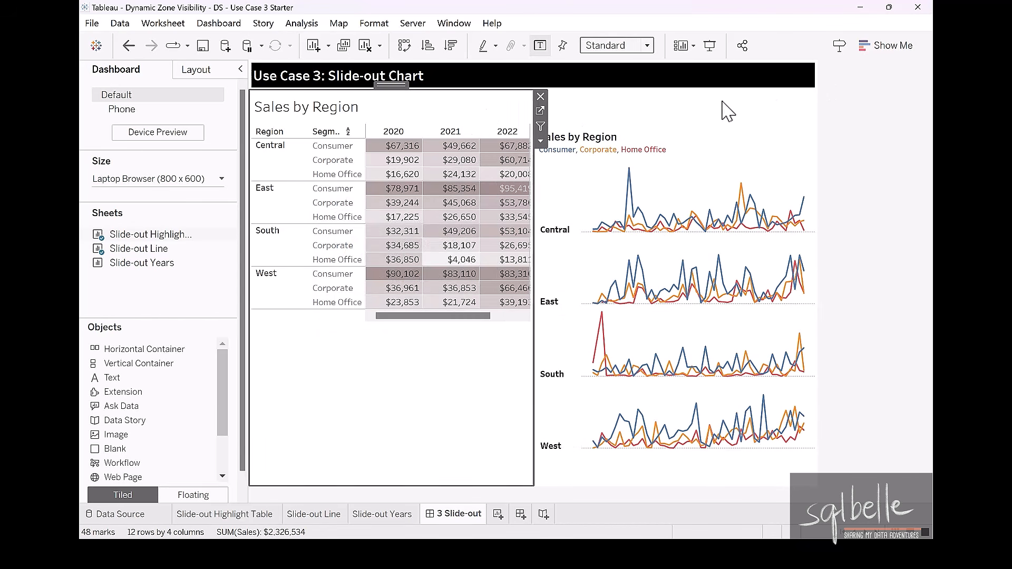
Set the heights of the blanks above and below the line chart to 100 pixels each.
click(731, 107)
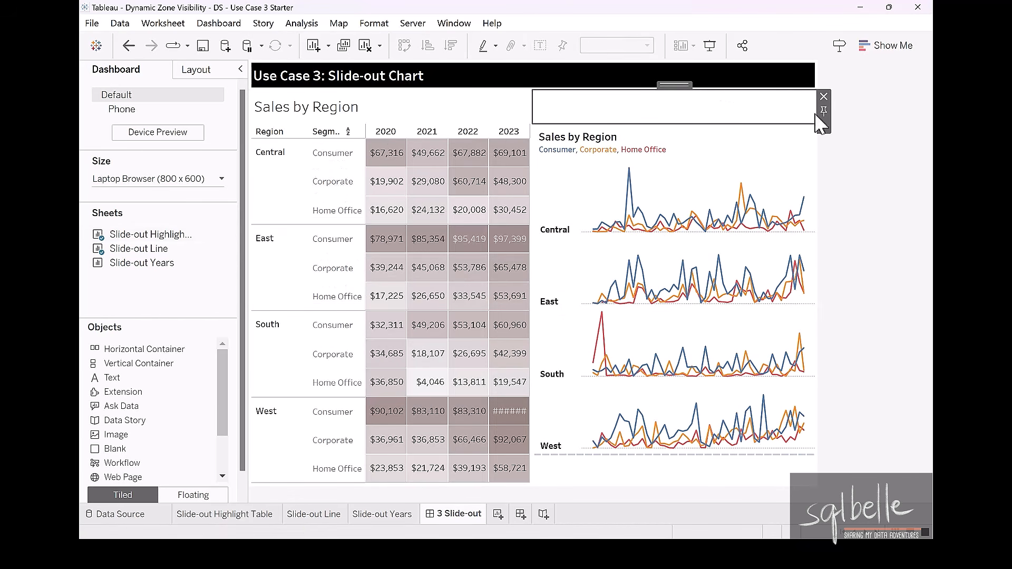
click(824, 126)
click(809, 196)
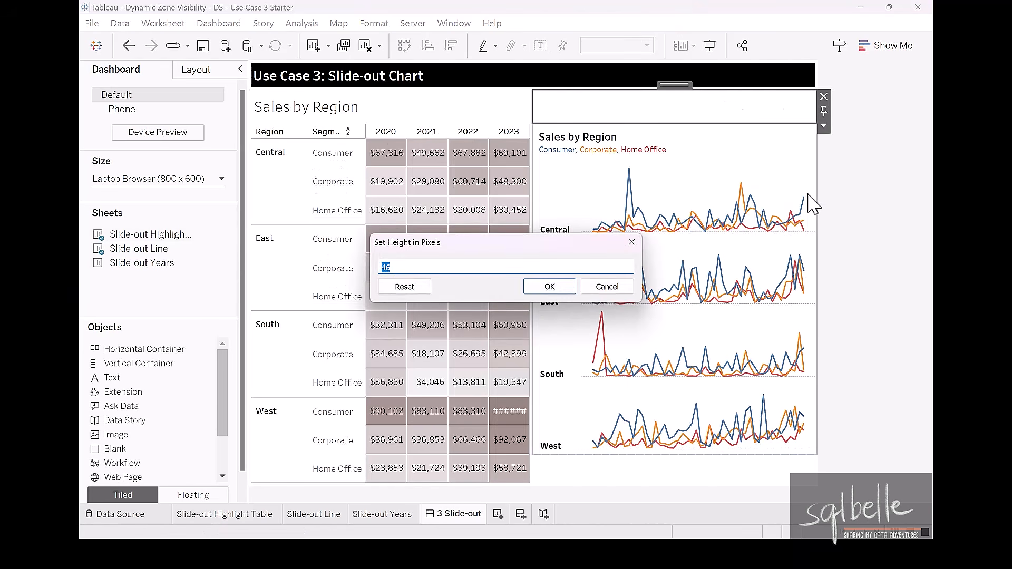
text(100)
key(Return)
click(725, 481)
click(824, 479)
click(814, 451)
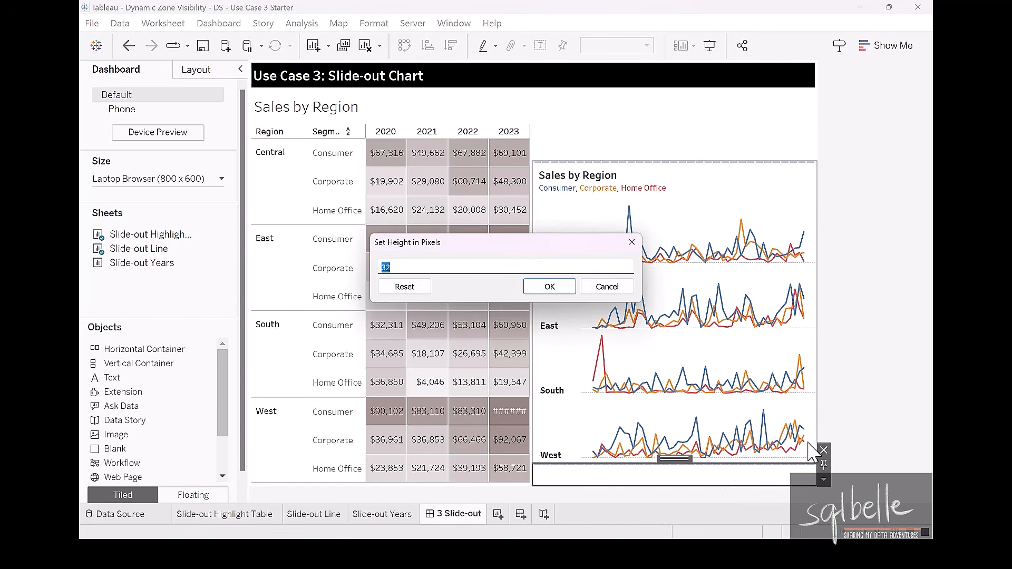
key(Return)
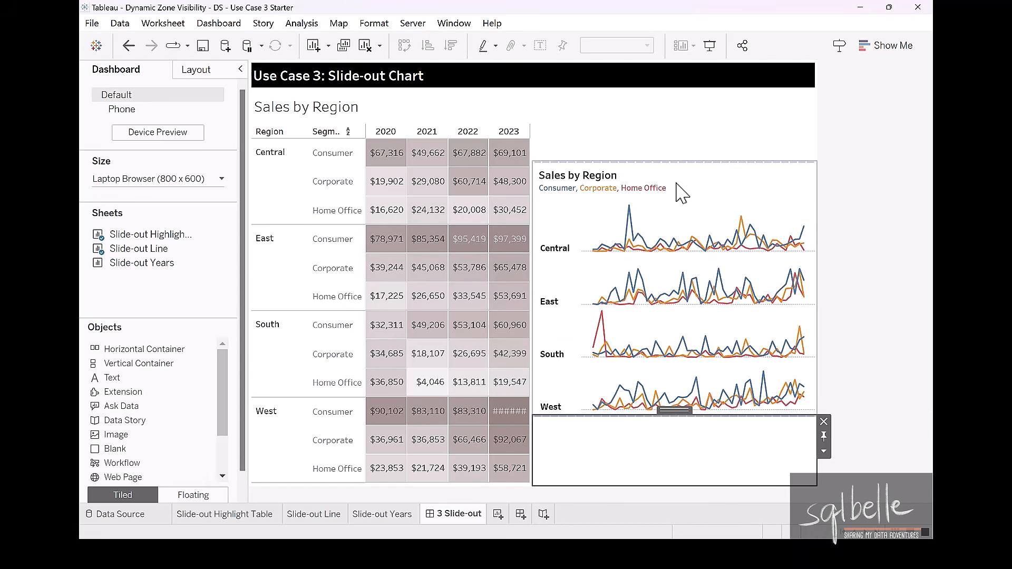
Give the line chart a thin solid border and a light gray background.
click(680, 195)
click(197, 70)
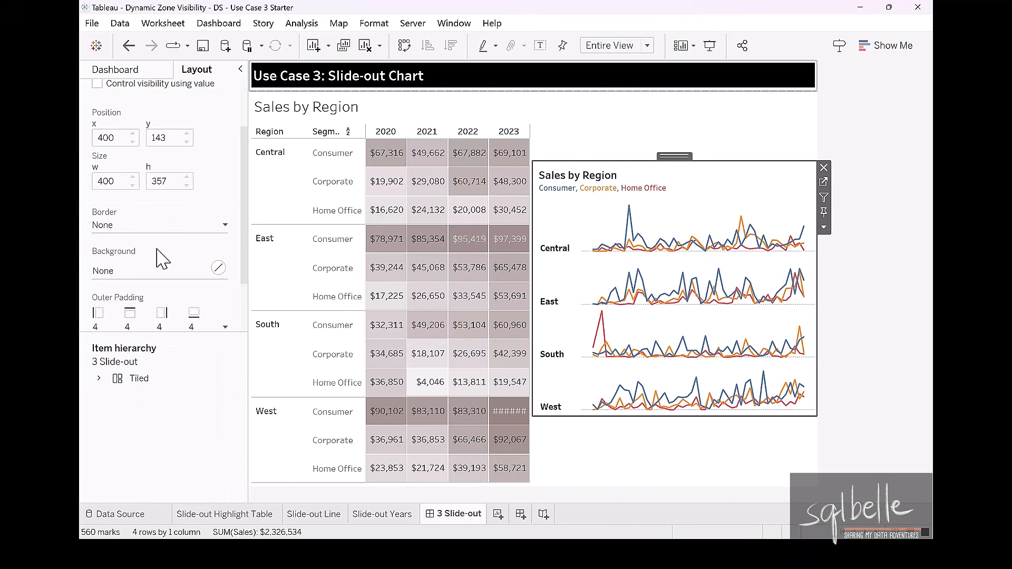
click(153, 229)
click(108, 337)
click(107, 391)
click(162, 274)
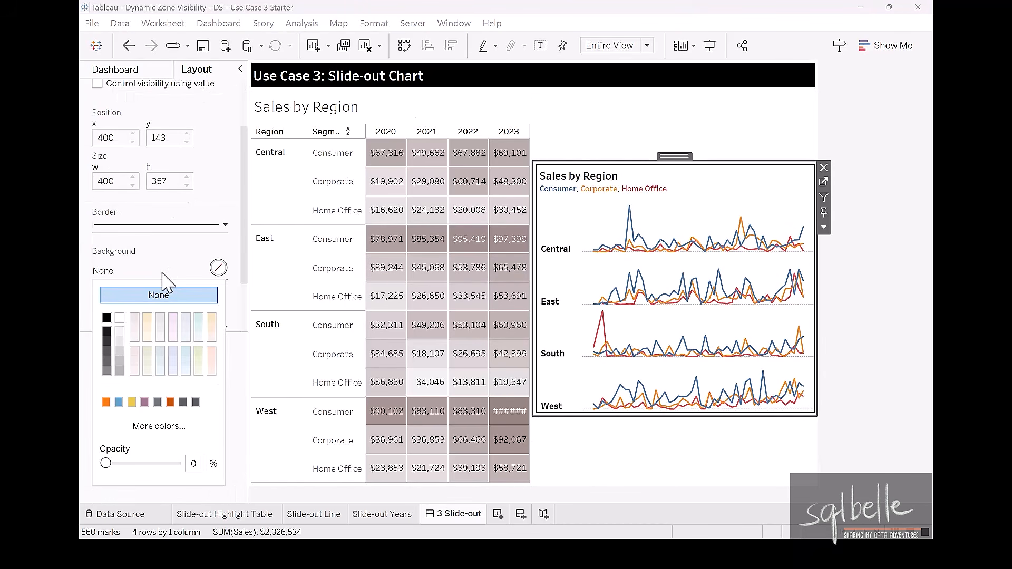
click(119, 331)
click(430, 153)
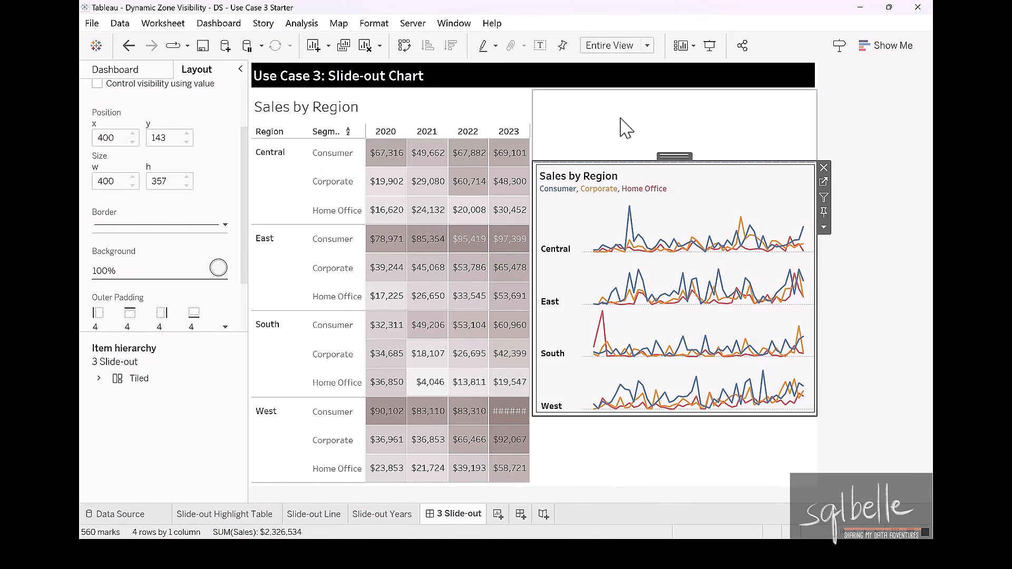
Rename the horizontal container that holds both charts to "All Charts".
click(625, 126)
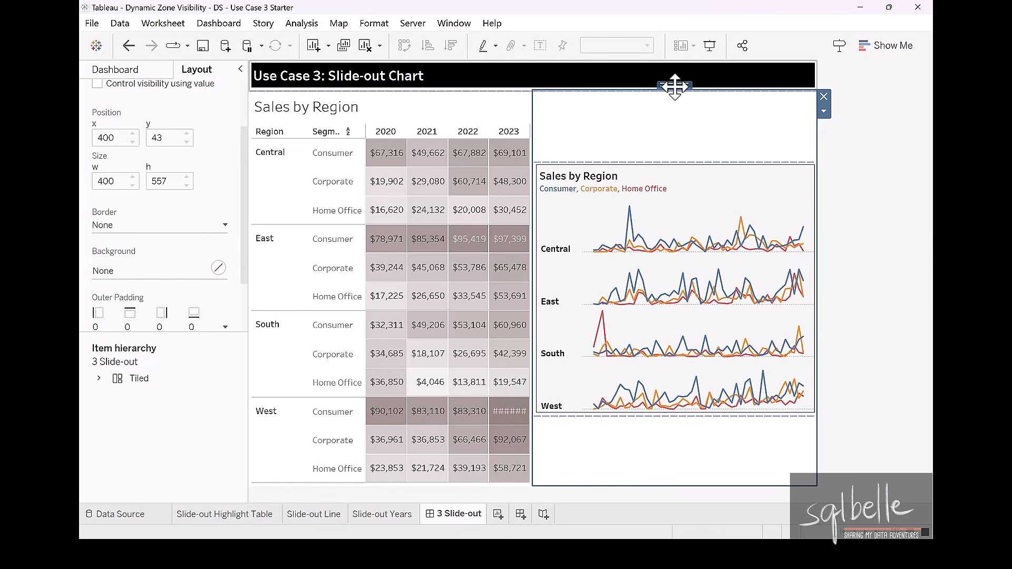
double_click(675, 87)
click(823, 126)
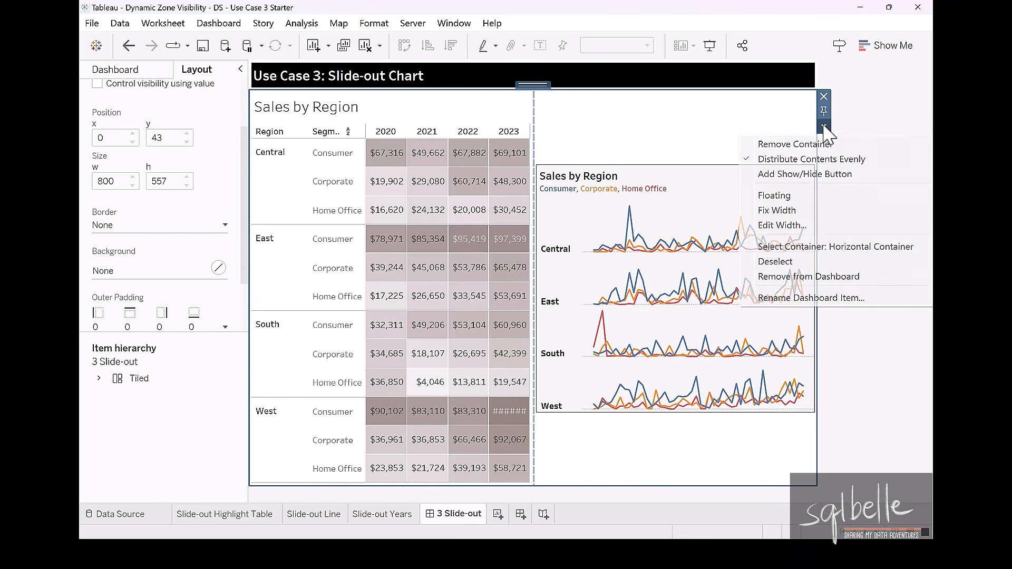
click(798, 298)
text(All)
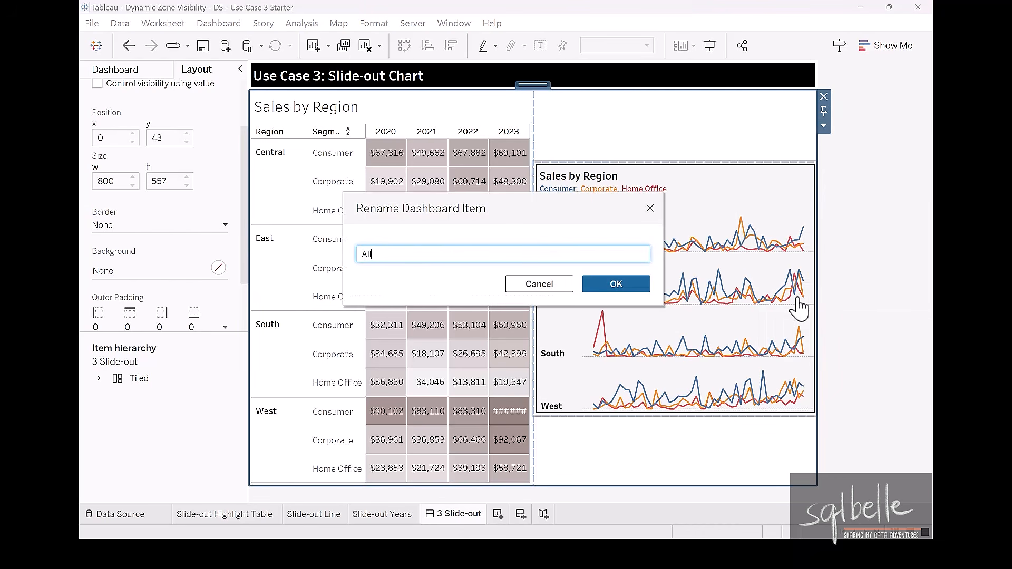
text( Charts)
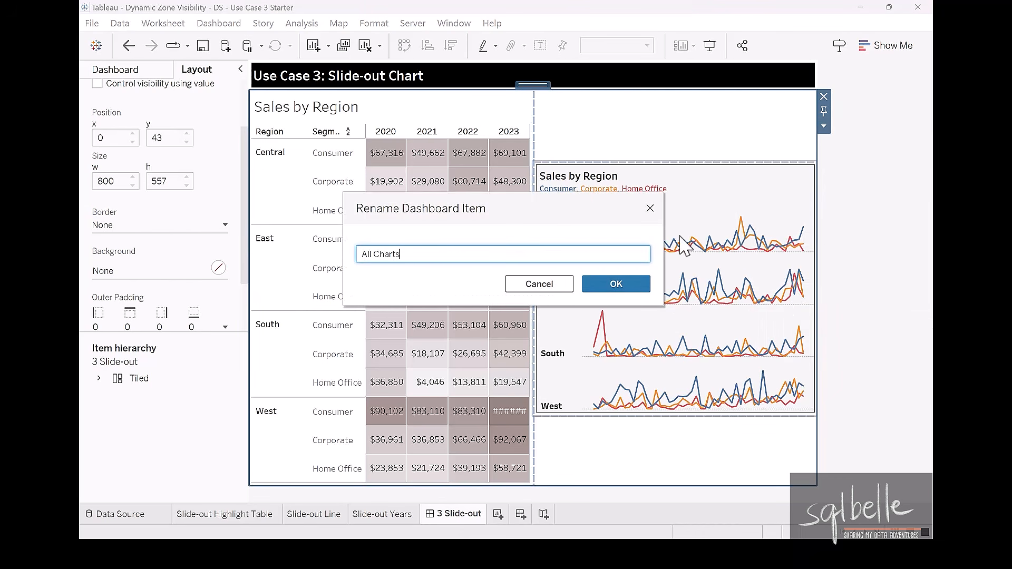
click(616, 283)
Set the highlight table's width to 500 pixels.
click(823, 127)
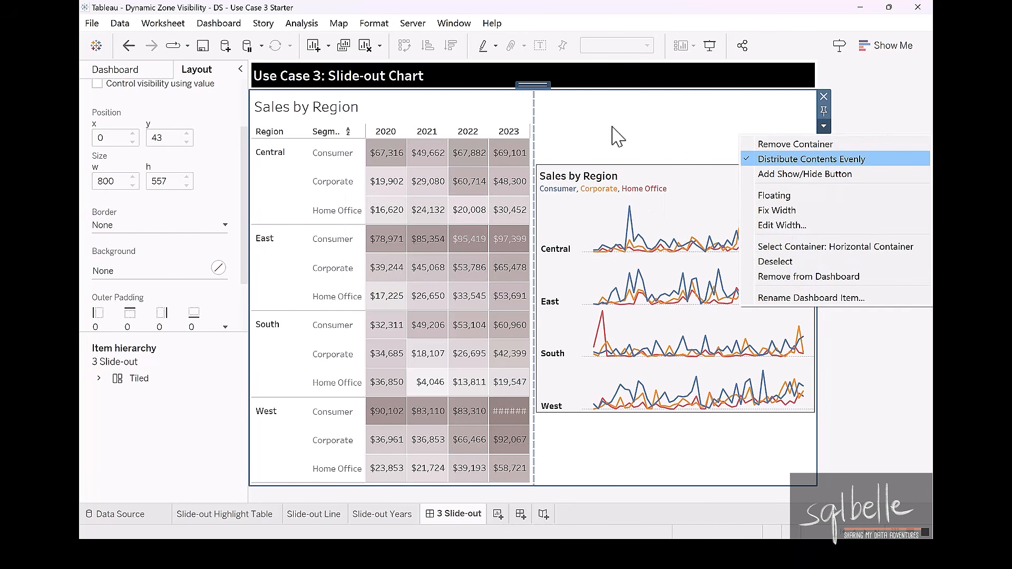
click(493, 112)
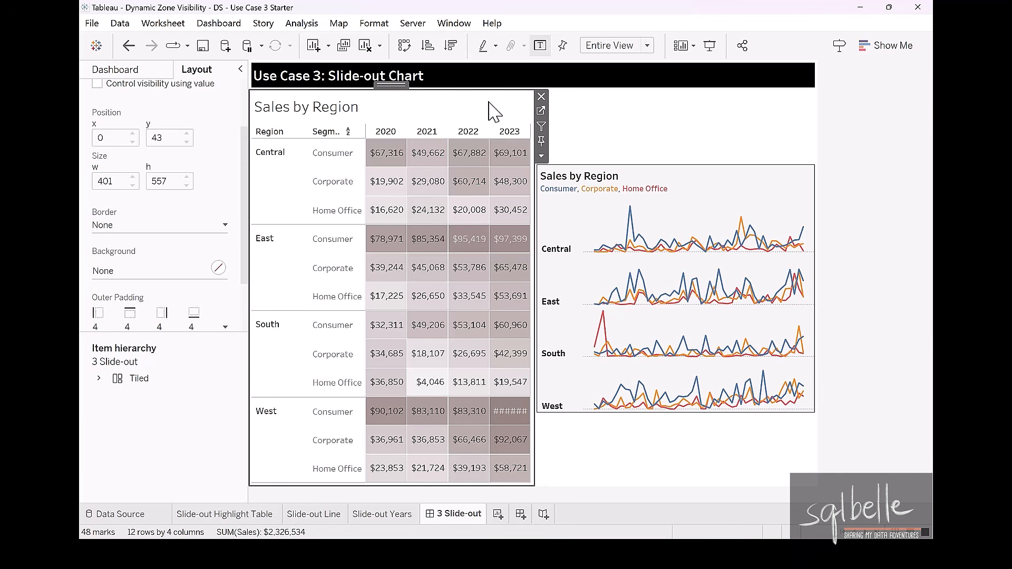
click(540, 156)
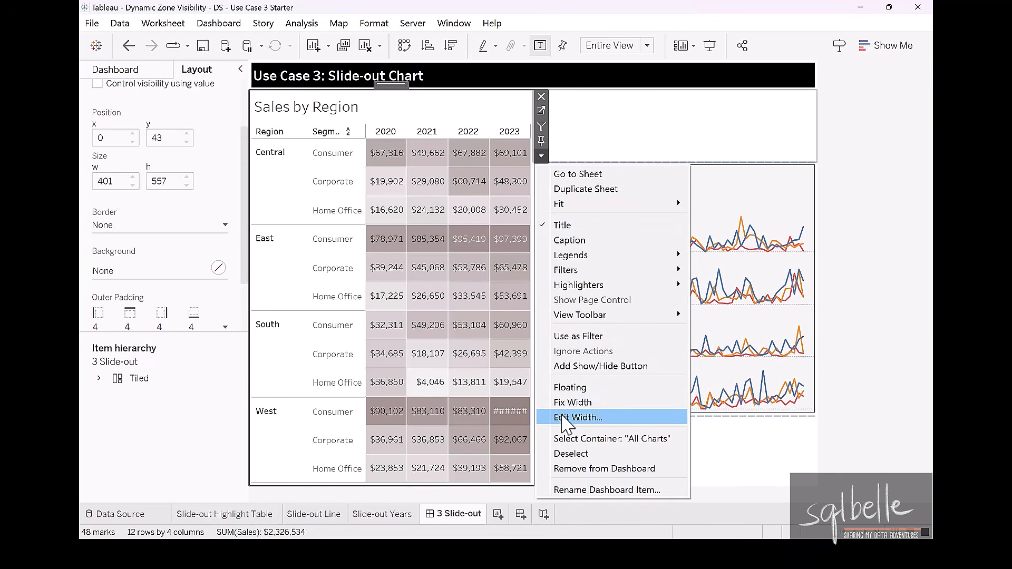
click(564, 416)
text(500)
key(Return)
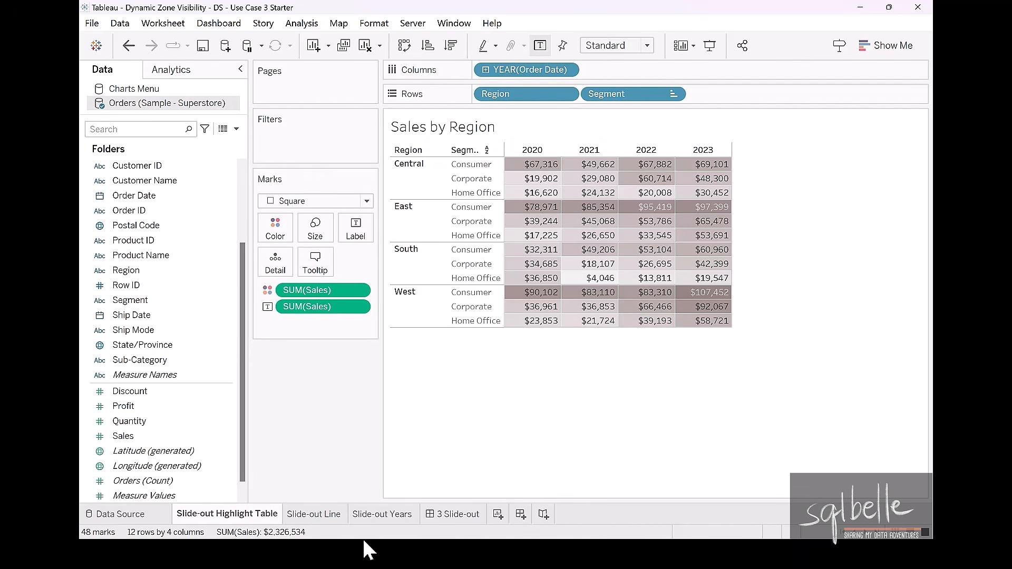
Review the Slide-out Line worksheet and return to the 3 Slide-out dashboard.
click(324, 516)
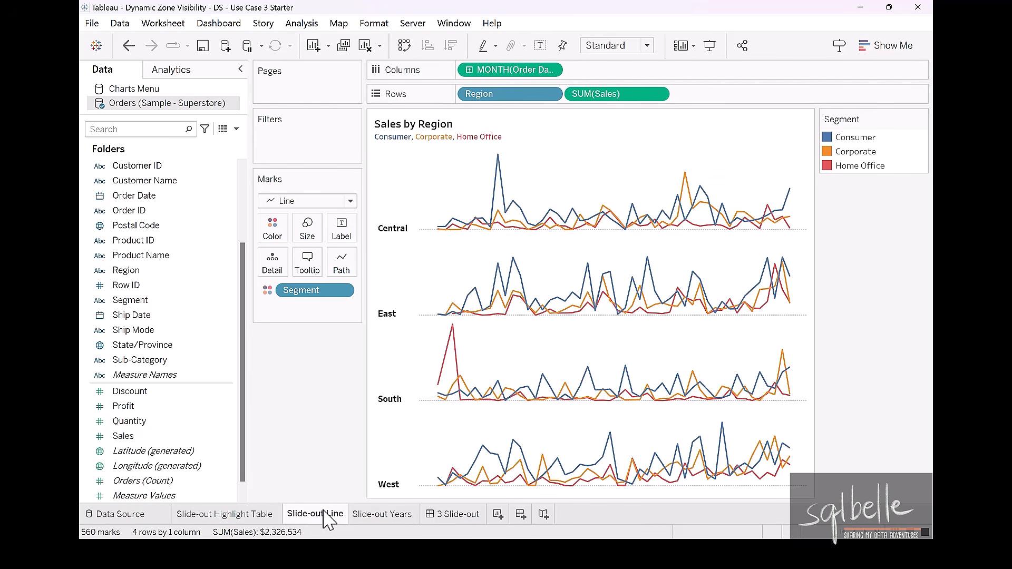
click(458, 517)
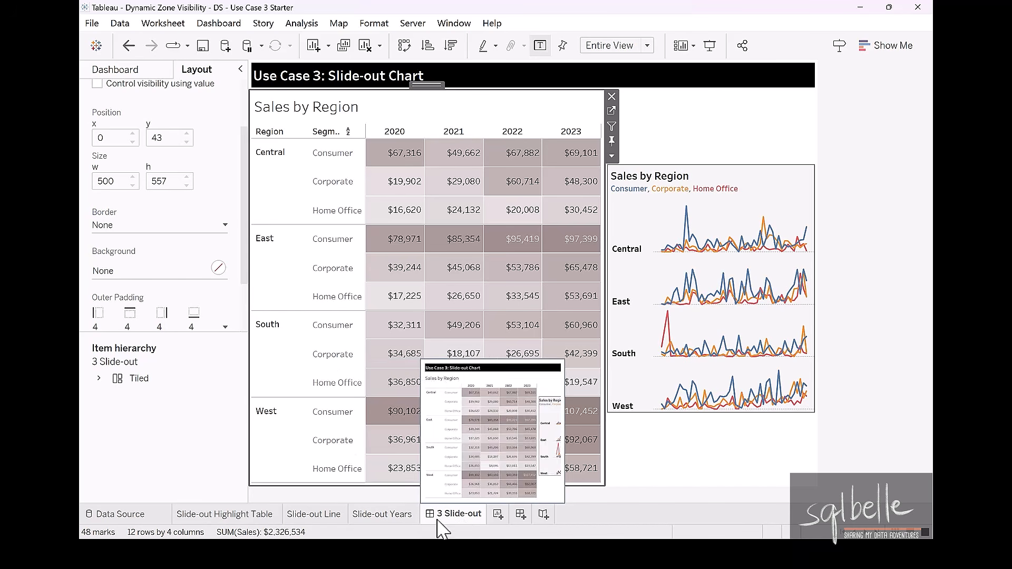
On the Slide-out Highlight Table worksheet, create a custom date from Order Date named "Year" with Years detail as a date value.
click(245, 515)
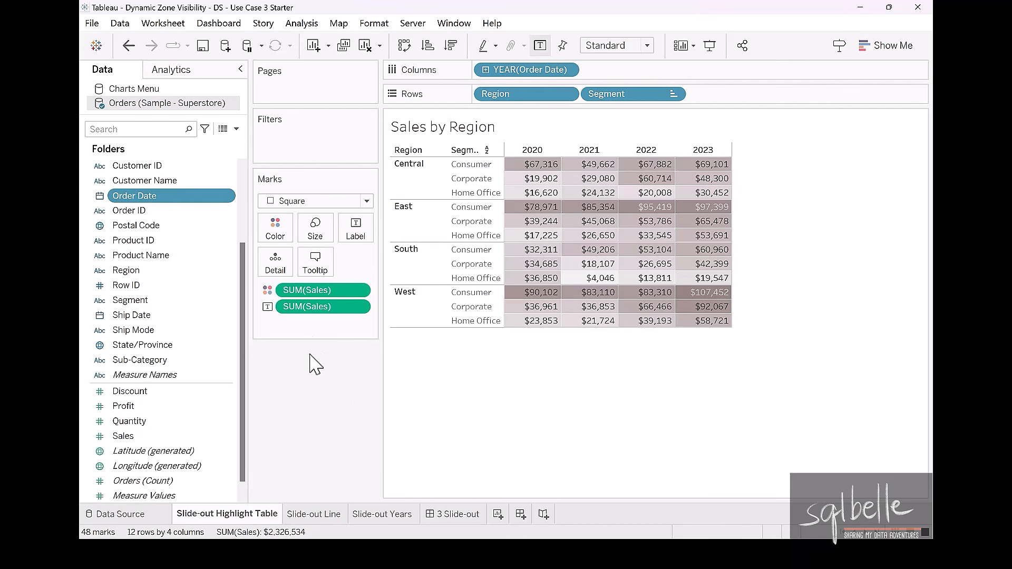
right_click(183, 201)
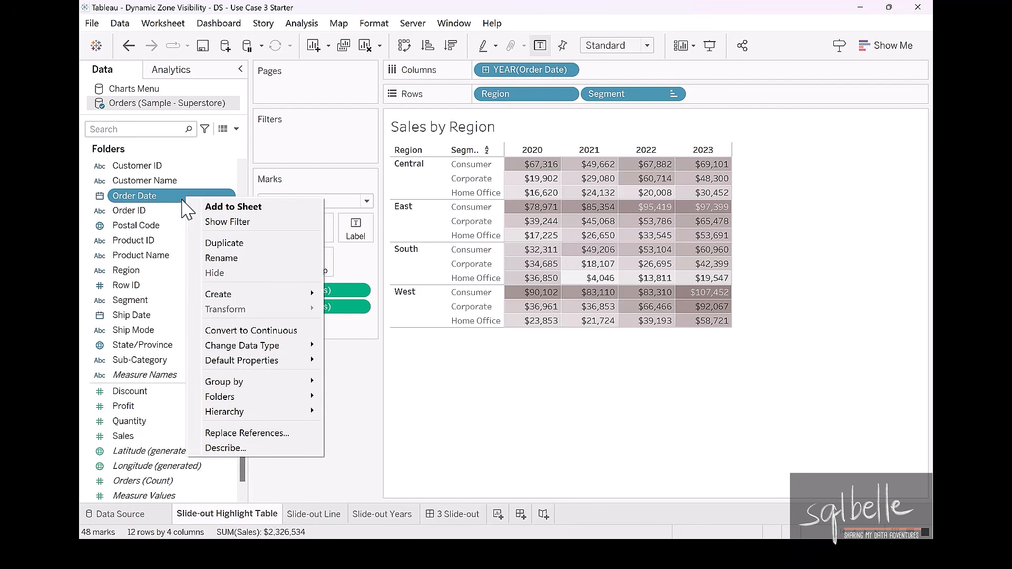
mouse_move(263, 295)
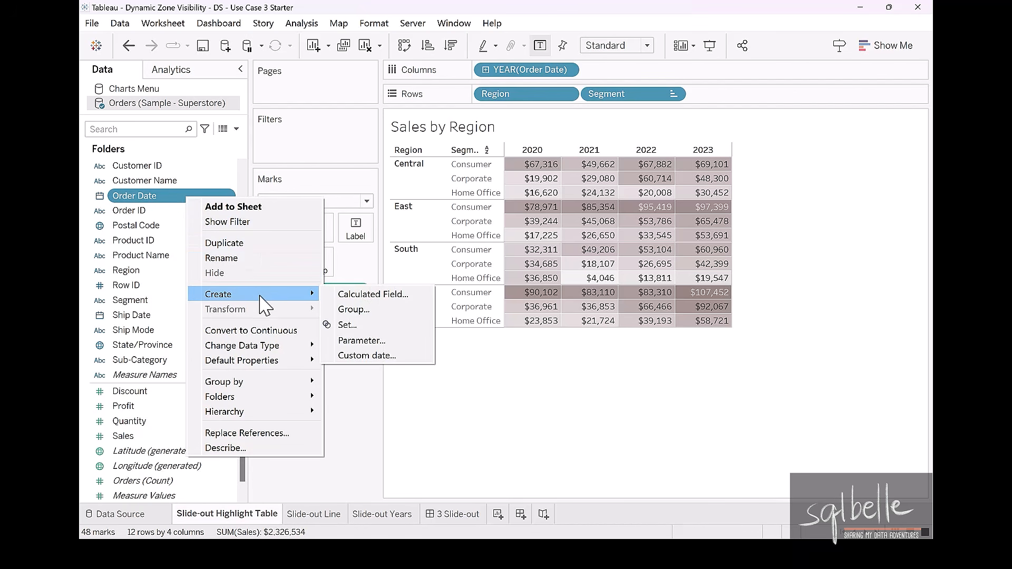
click(364, 355)
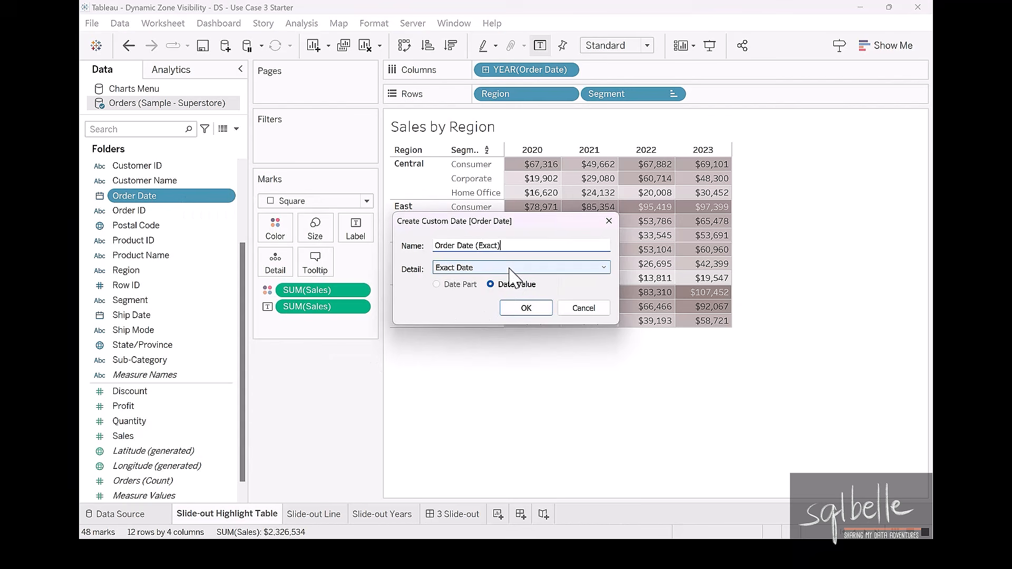
click(506, 267)
click(498, 289)
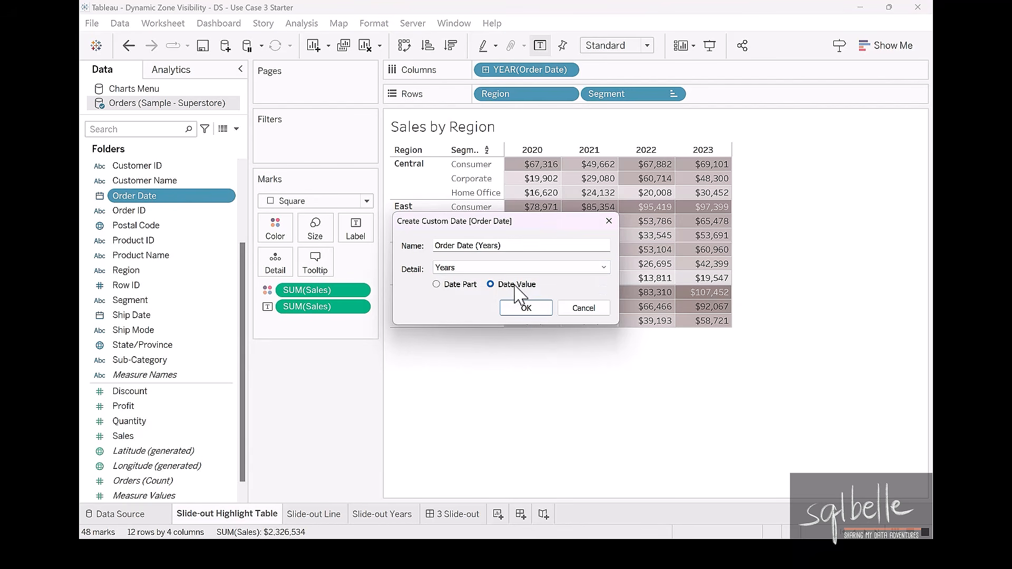
drag(508, 247, 320, 215)
text(Year)
click(524, 308)
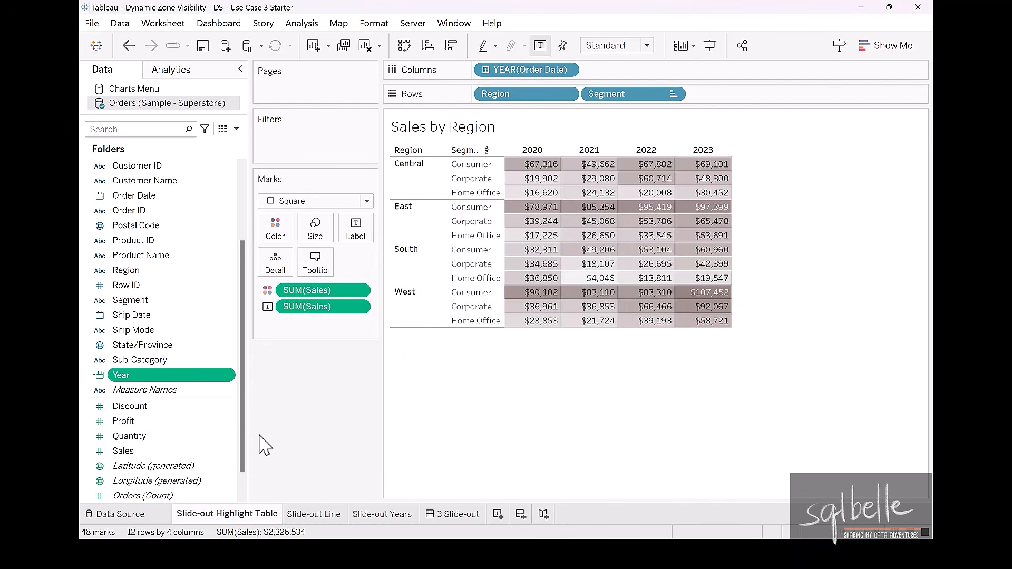
Create a set named Year Set from the Year field with all years from 2020 to 2023 included.
right_click(187, 377)
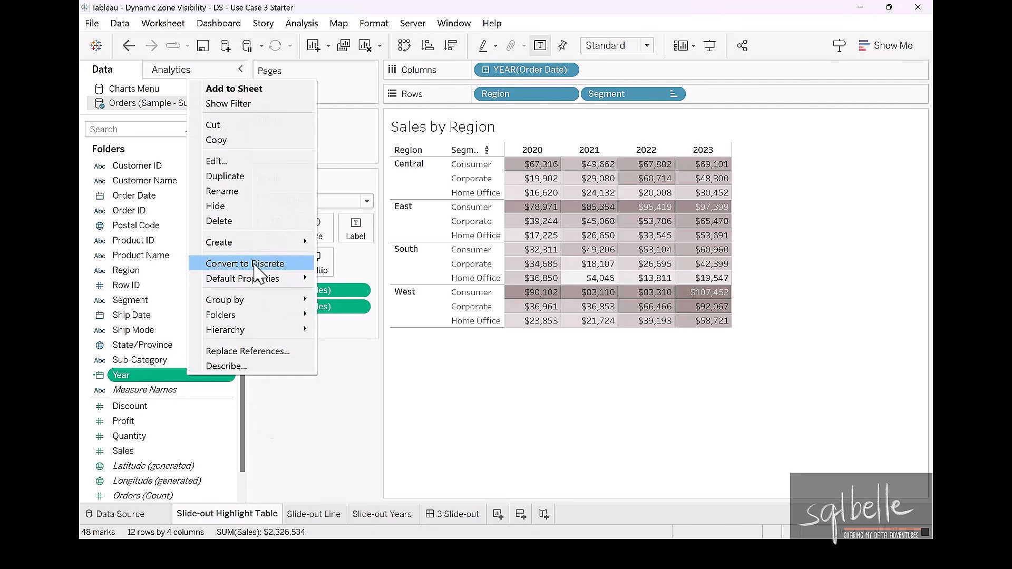
mouse_move(285, 242)
click(347, 274)
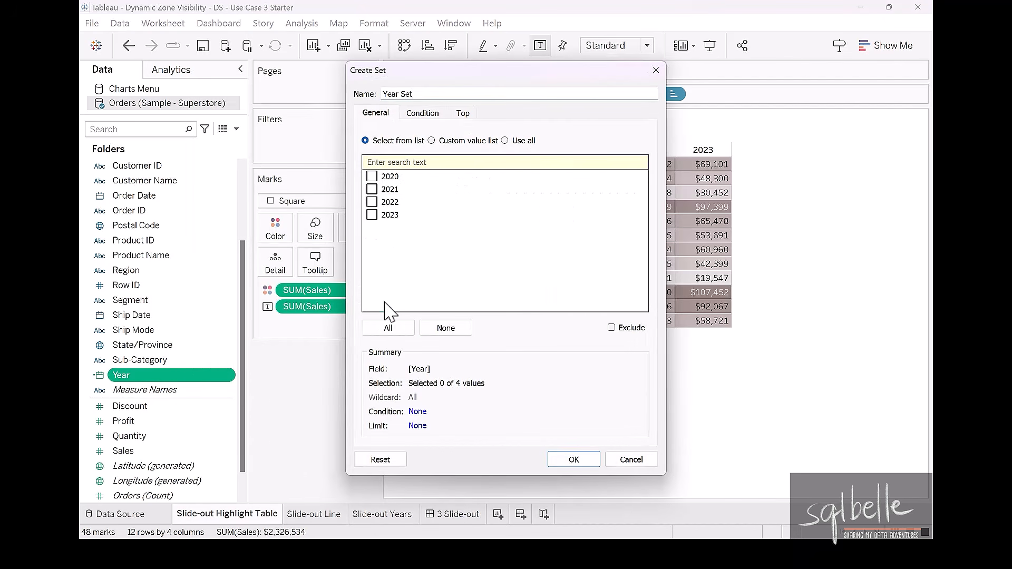
click(388, 329)
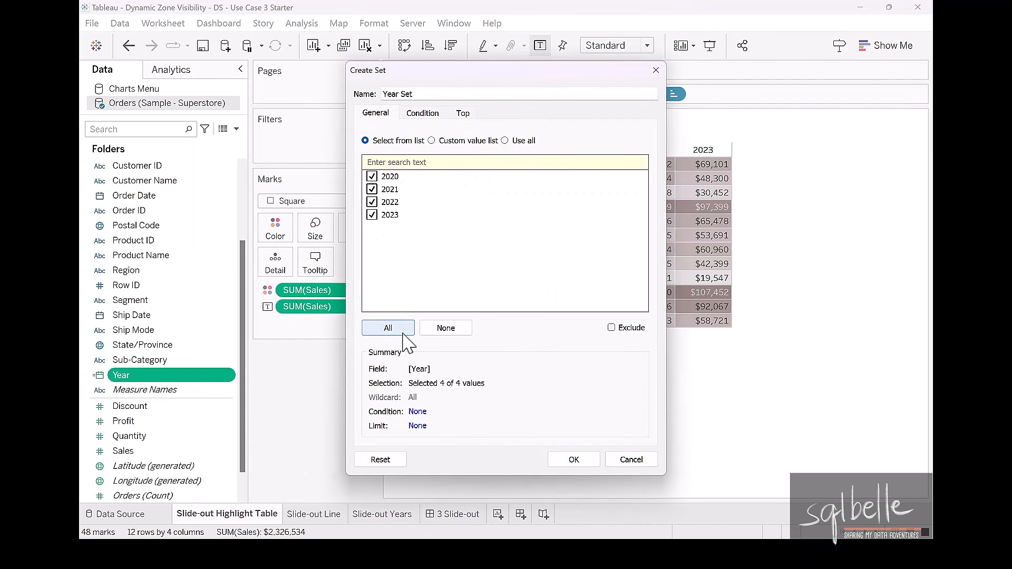
click(573, 459)
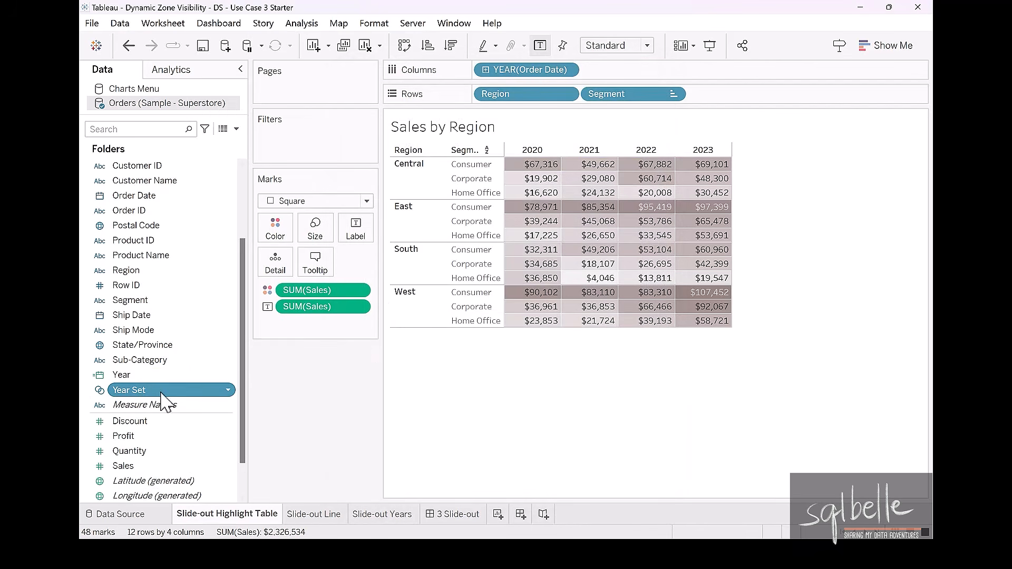
Add Year Set to the highlight table's detail marks and show its set control.
drag(168, 392, 277, 274)
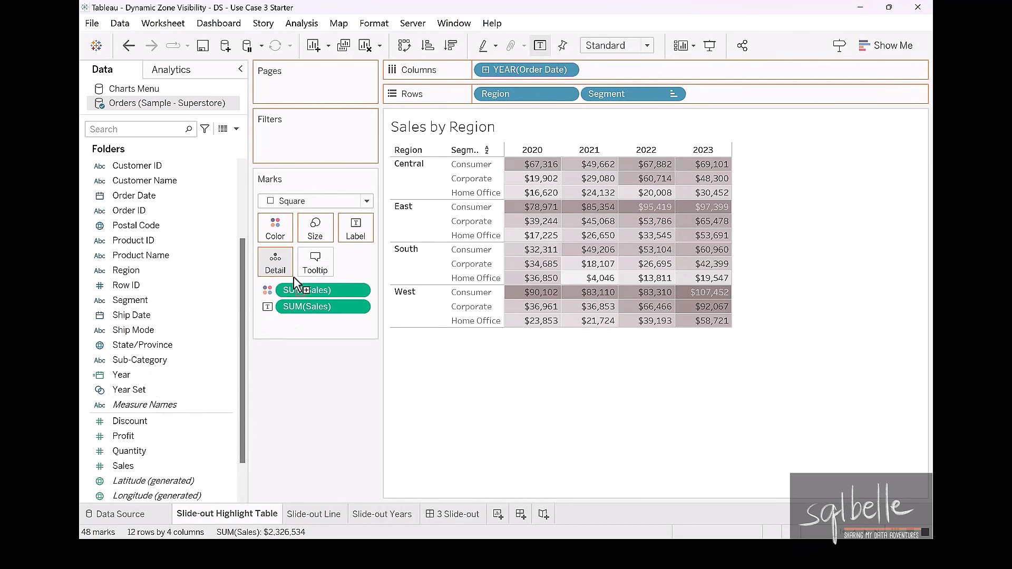
click(358, 306)
click(335, 340)
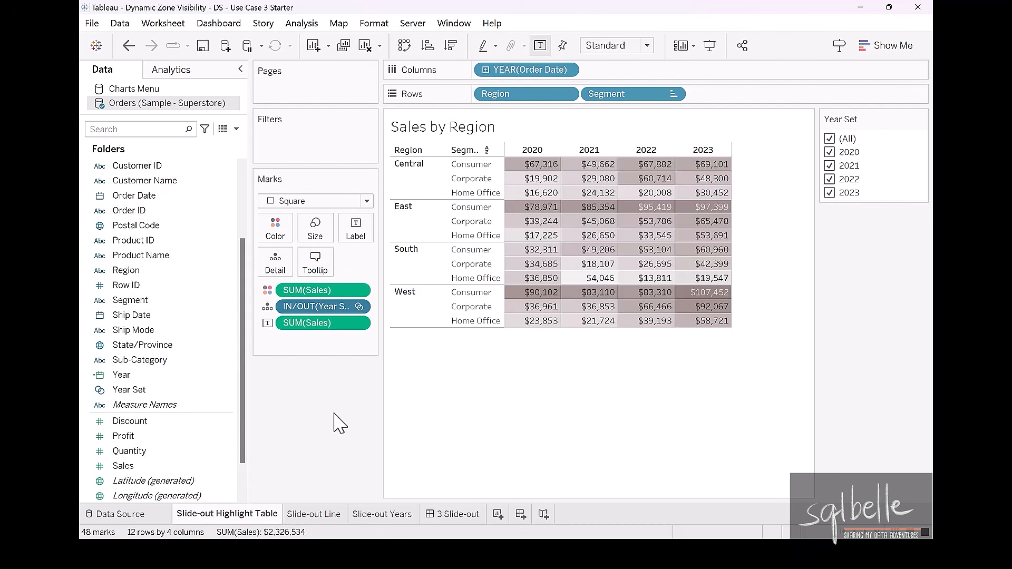
Add a Change Set Values worksheet action from the Slide-out Highlight Table, targeting Year Set.
click(169, 23)
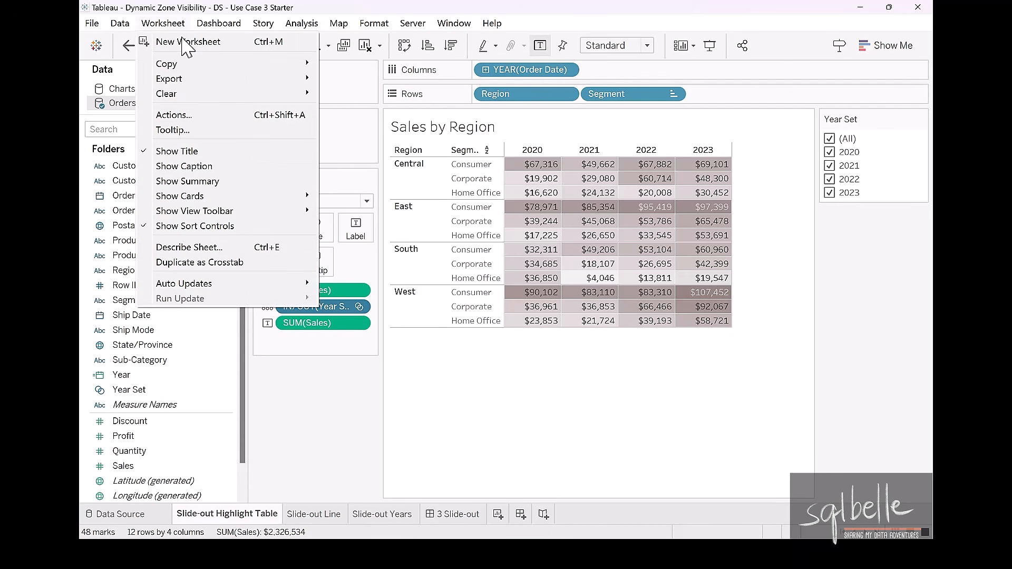
click(191, 115)
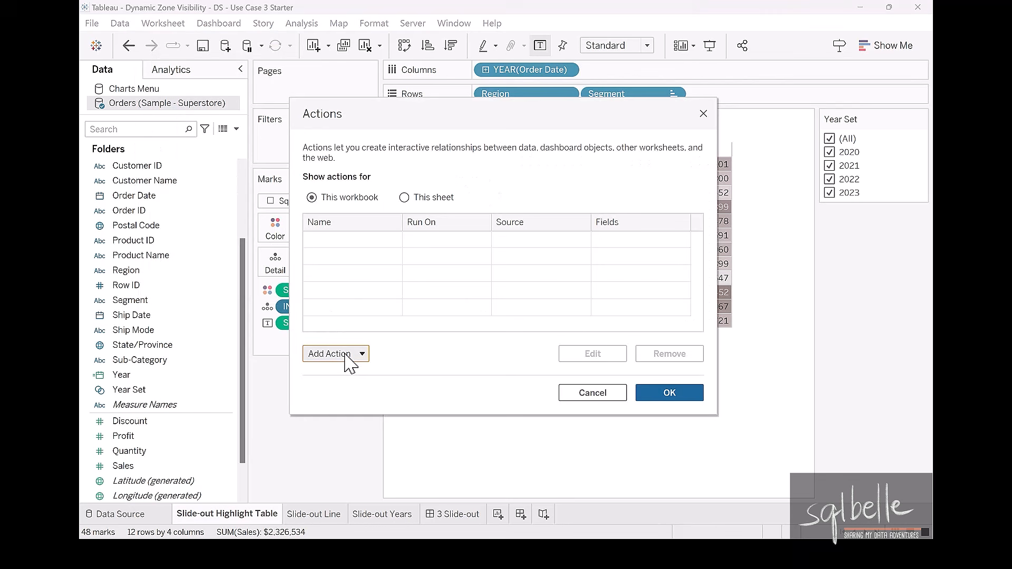
click(345, 354)
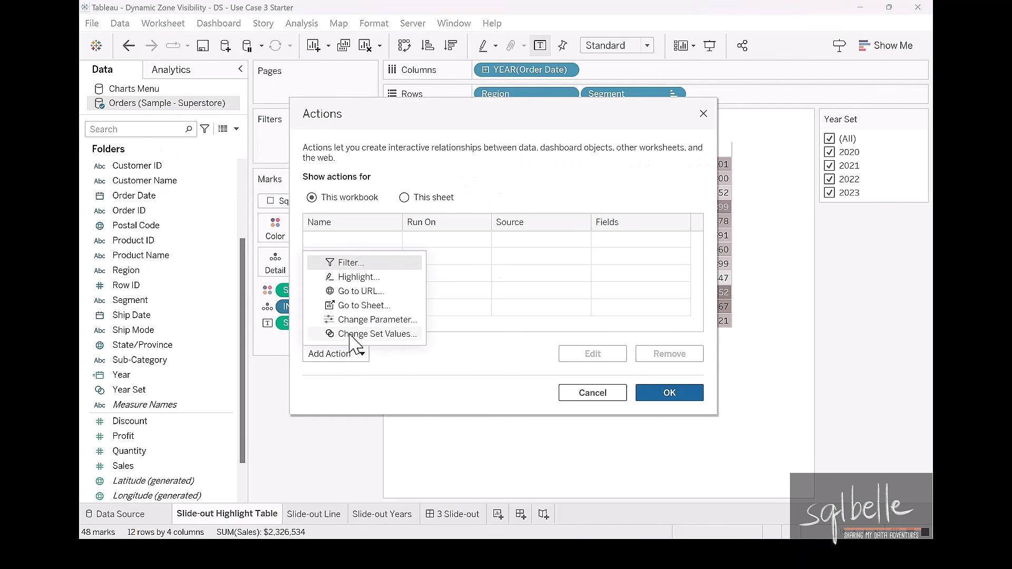
click(350, 334)
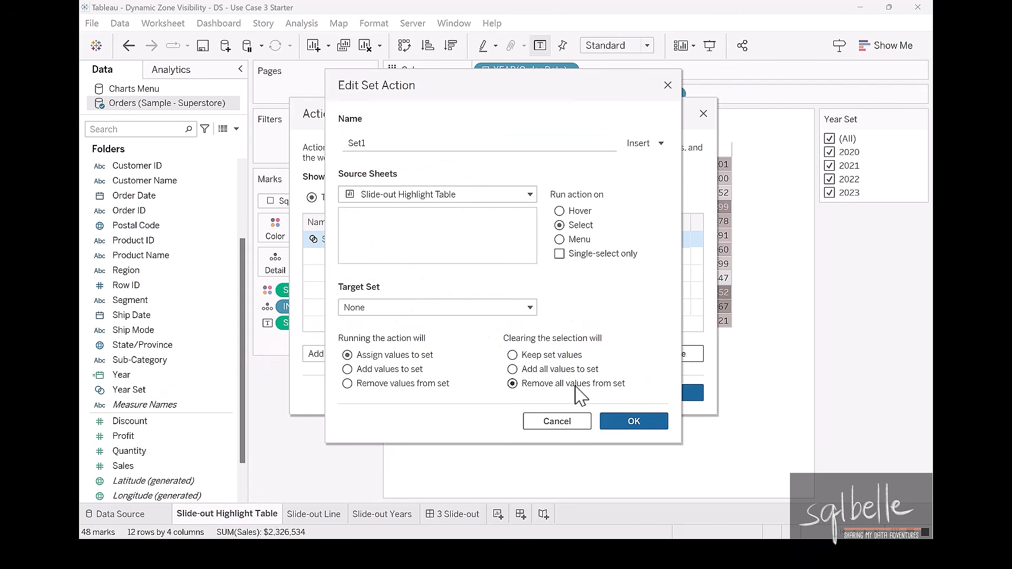
click(456, 310)
mouse_move(452, 345)
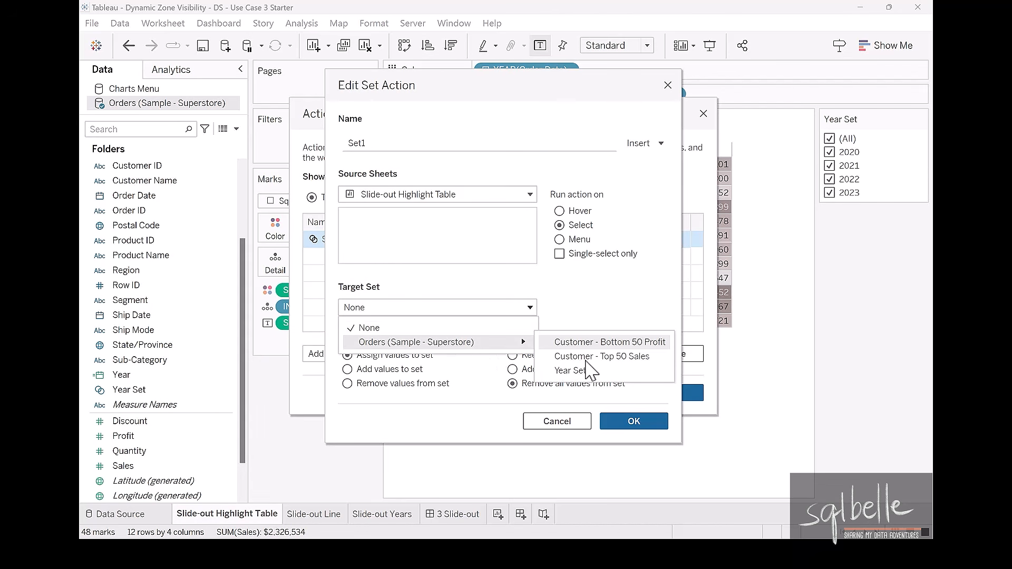
click(559, 368)
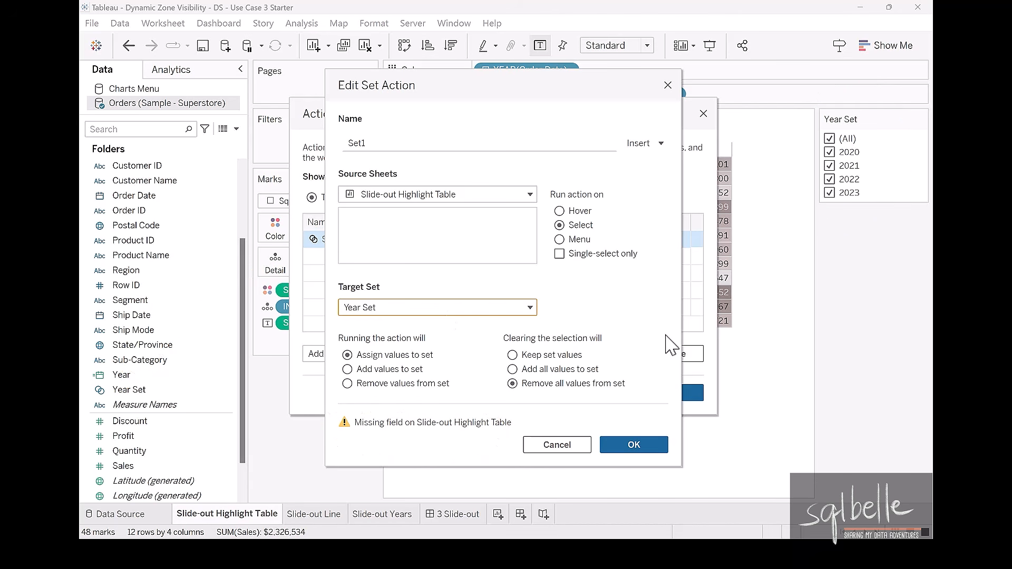
Confirm the set action targeting Year Set on the Slide-out Highlight Table, and add the Year field to Detail.
click(635, 447)
click(656, 393)
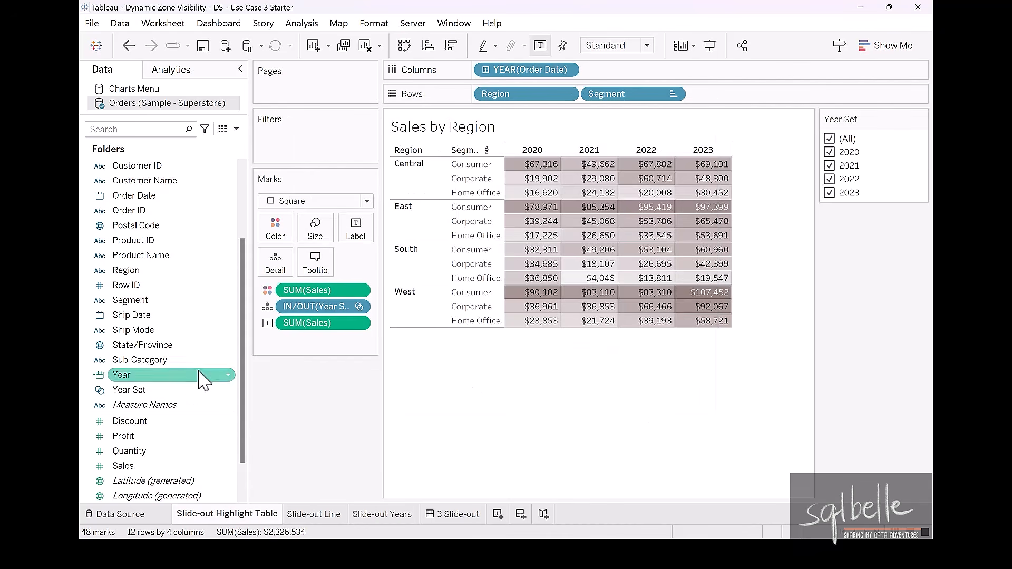
drag(129, 380, 284, 271)
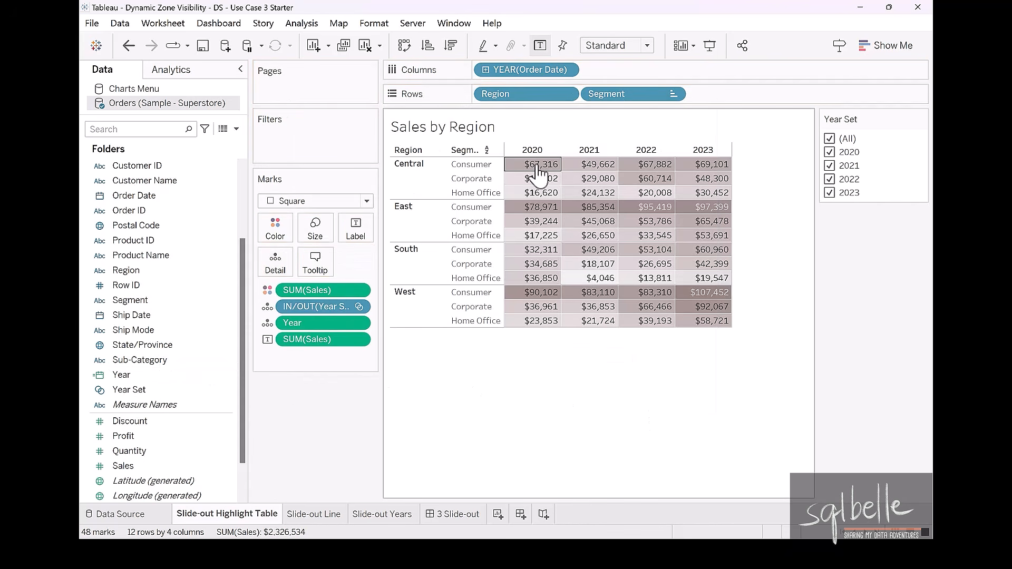
Test the set action by selecting the Central Consumer marks for 2020, 2021 and both years together, and clear the selection.
click(538, 167)
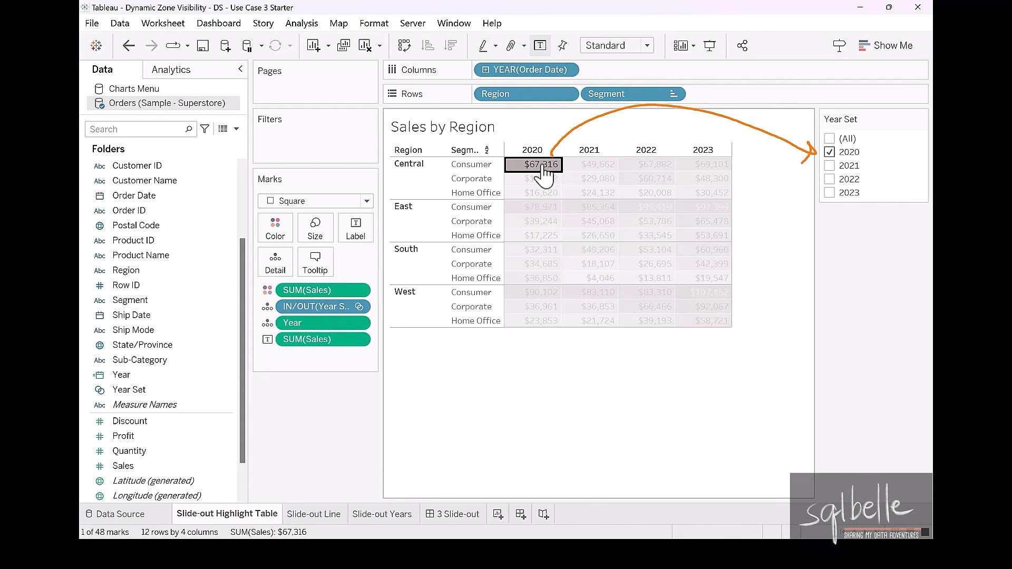
click(591, 169)
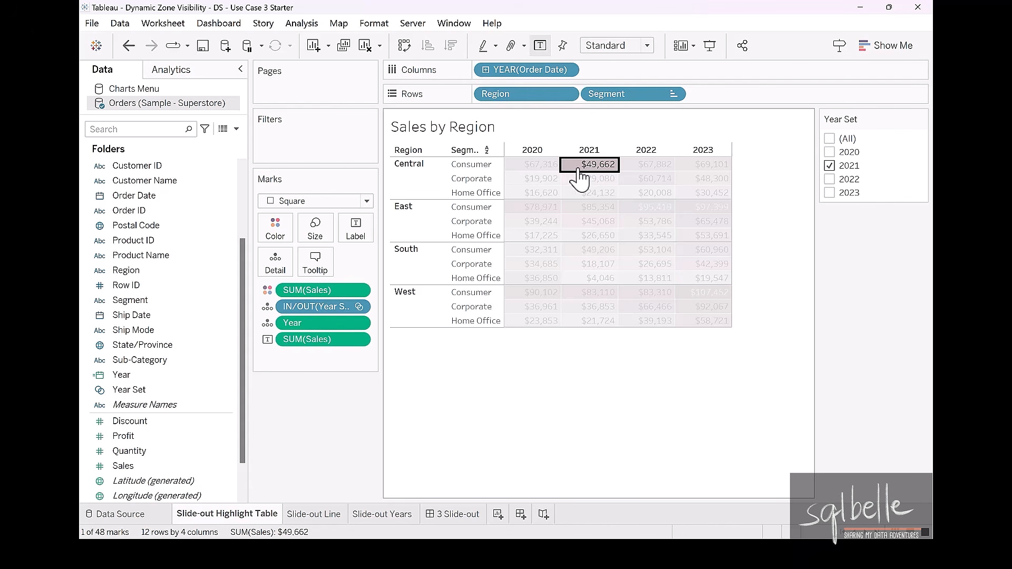
ctrl+click(550, 169)
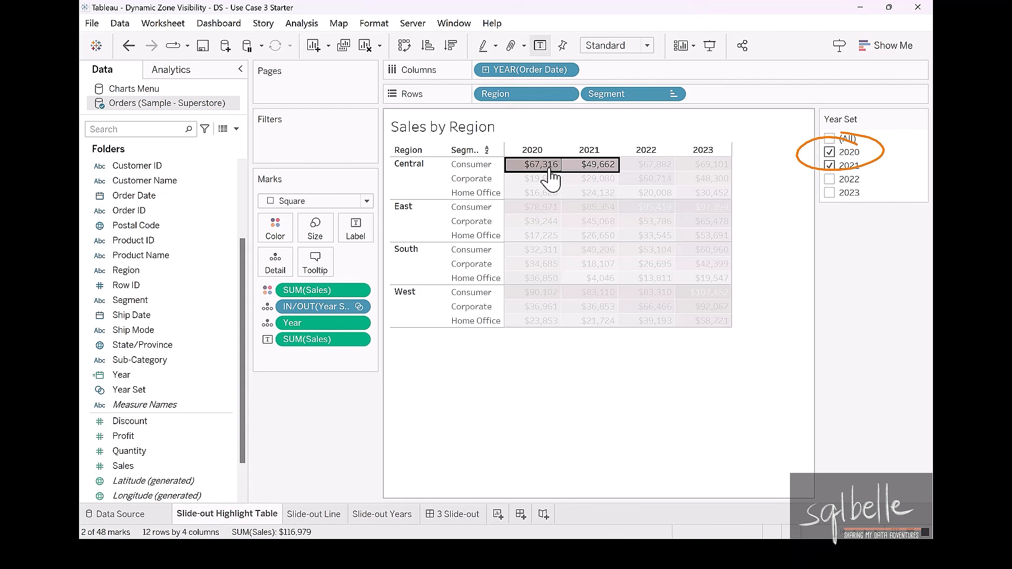
click(485, 384)
On the 3 Slide-out dashboard, enable value-controlled visibility for the blank object and check which fields it offers.
click(452, 513)
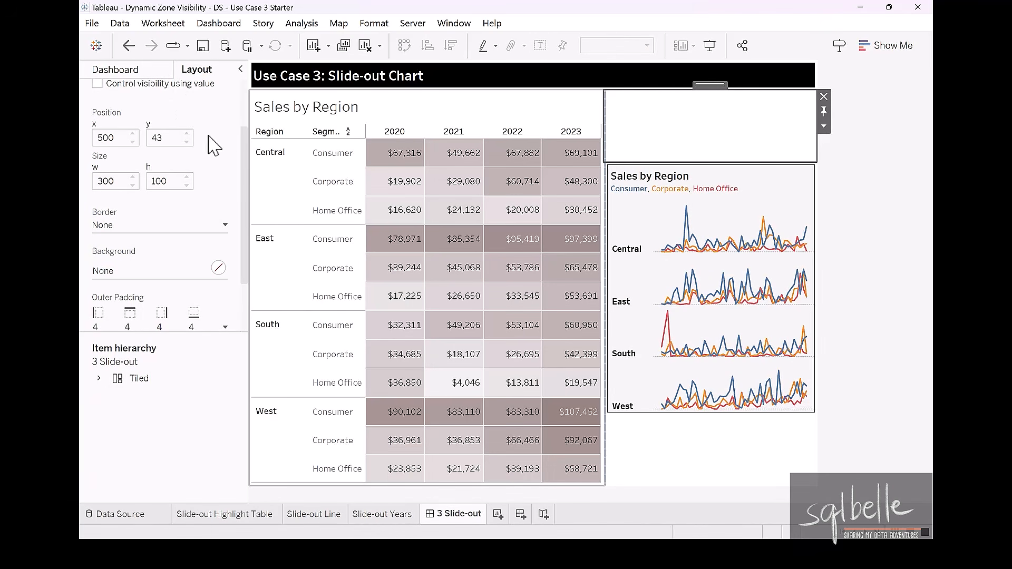
scroll(221, 145, up, 3)
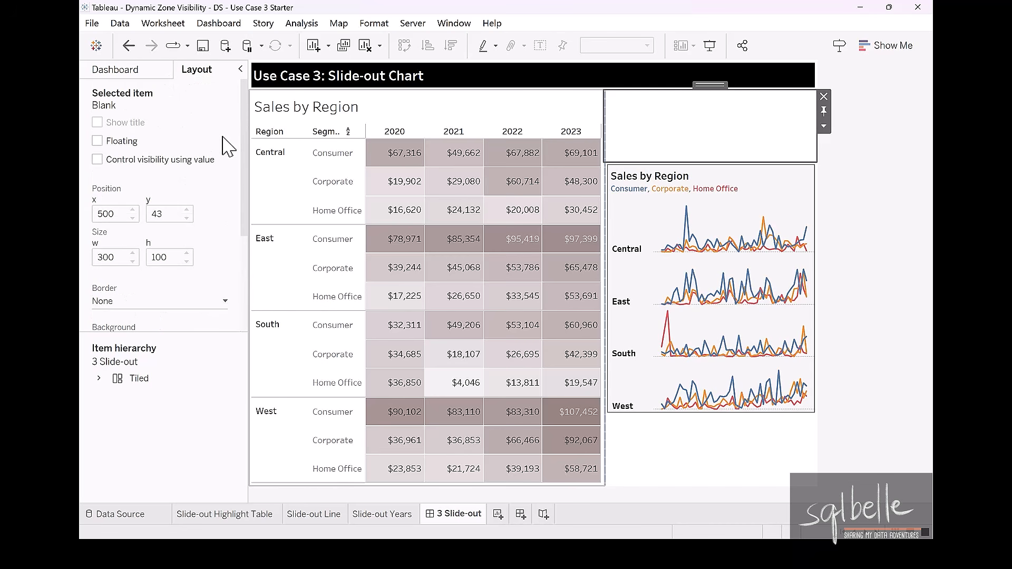
click(198, 160)
click(197, 175)
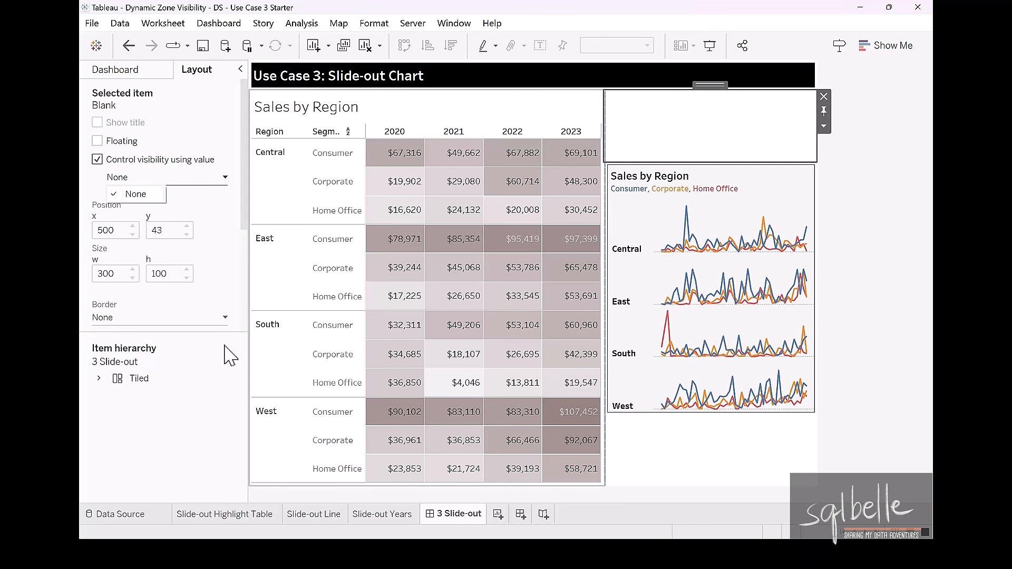
On the Slide-out Highlight Table sheet, start a new calculated field named Slide-out Visibility.
click(226, 515)
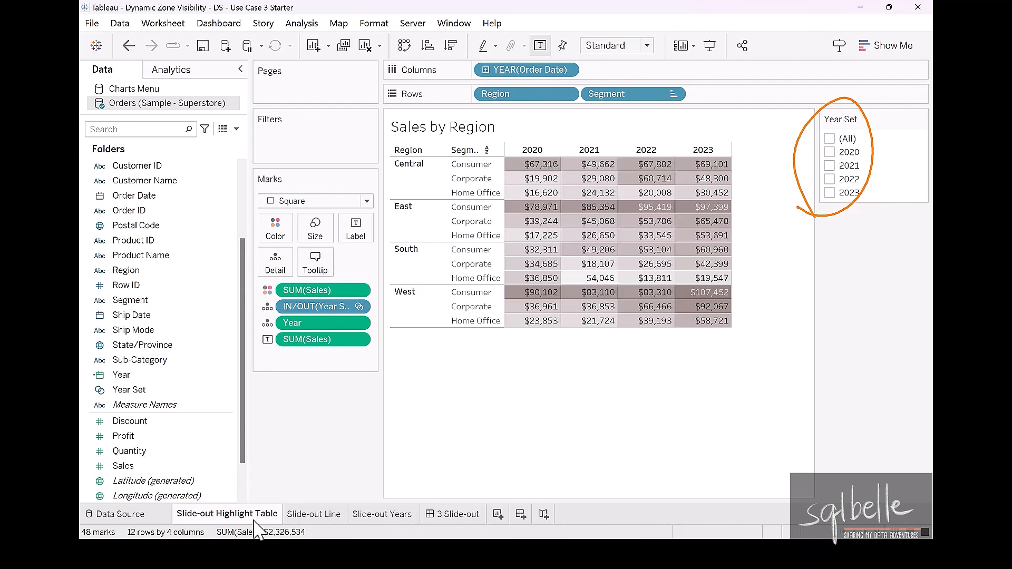
click(236, 129)
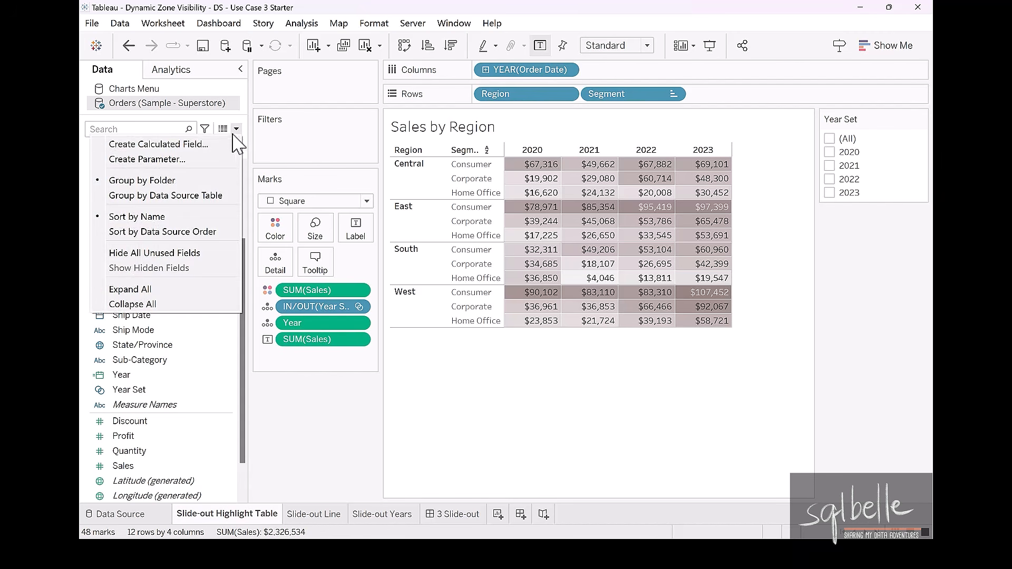
click(203, 140)
text(S)
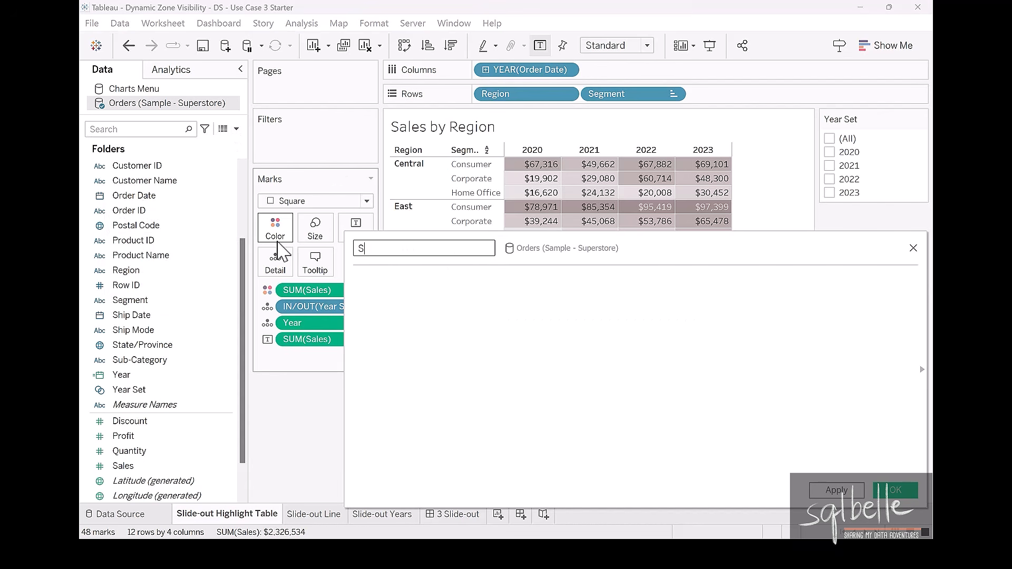
text(lide-out Visibility)
click(447, 294)
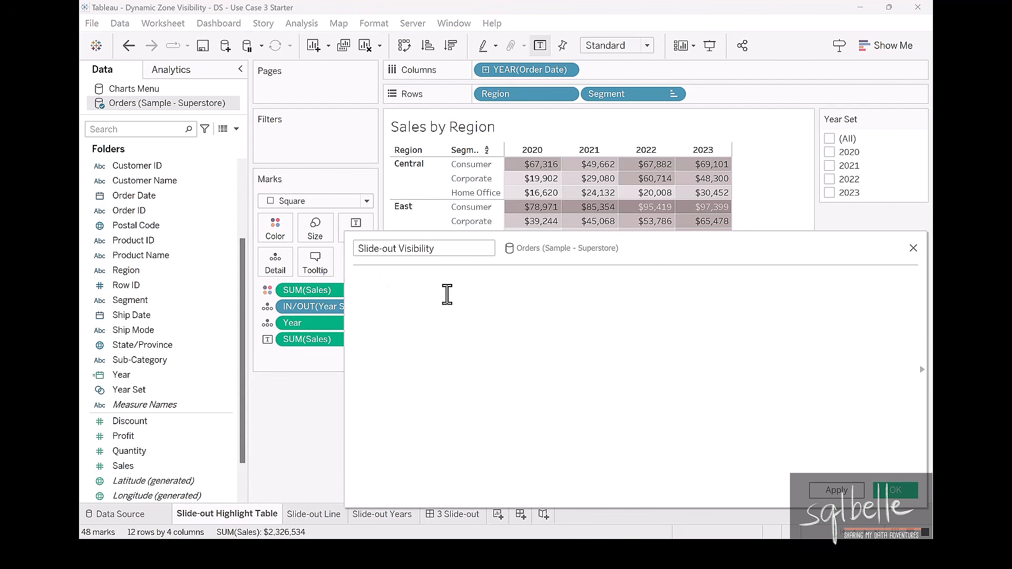
Enter the formula {IF [Year Set] THEN [Year] END} for the calculated field.
text({IF [Yea)
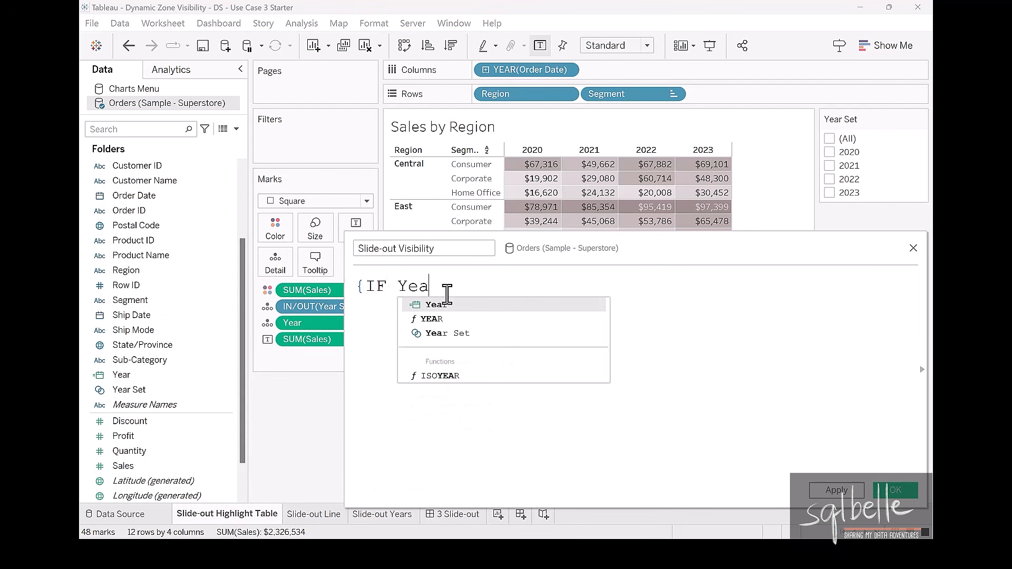
key(Down)
key(Down)
key(Return)
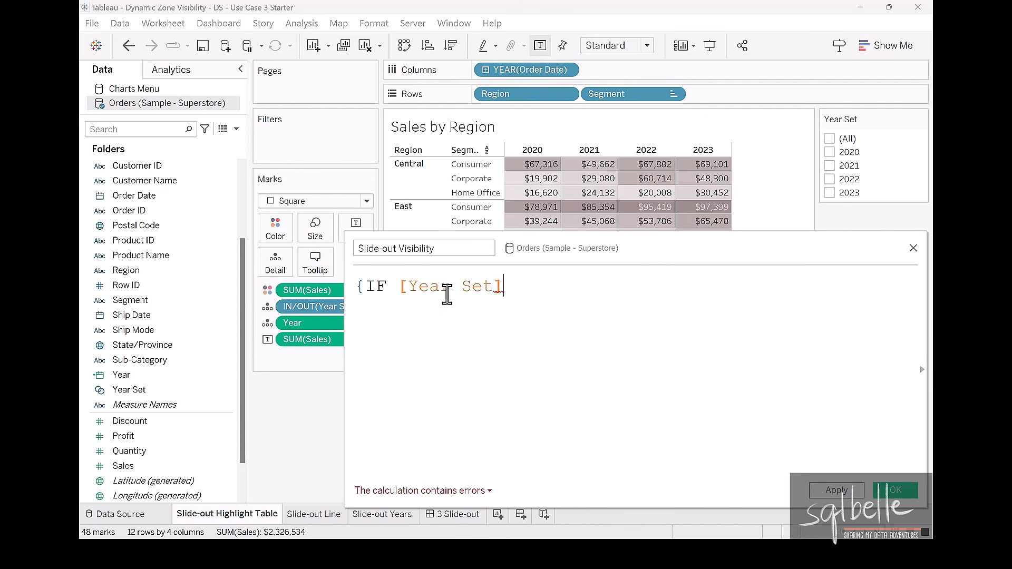
text(THEN [)
text(Yea)
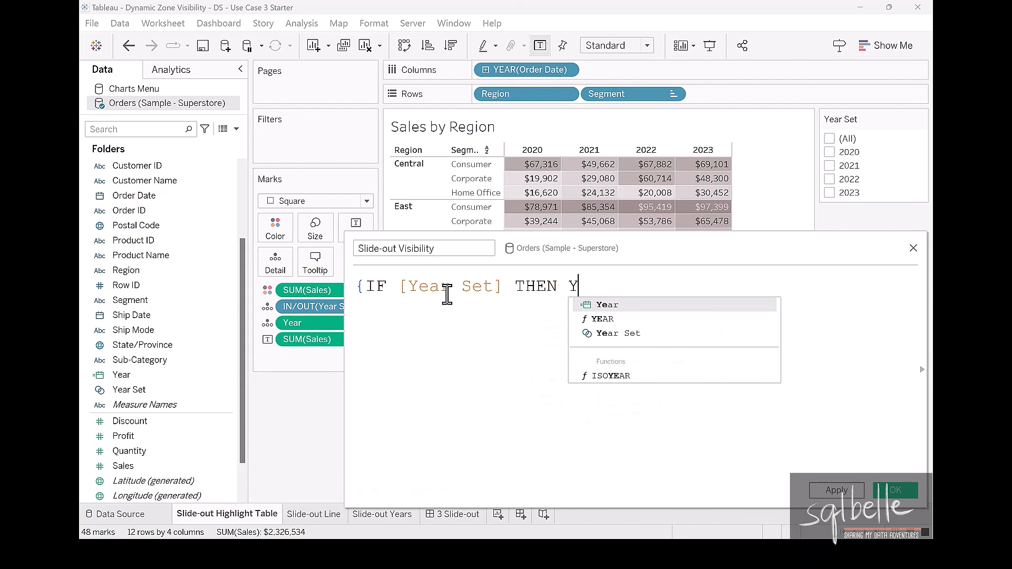
key(Return)
text(END})
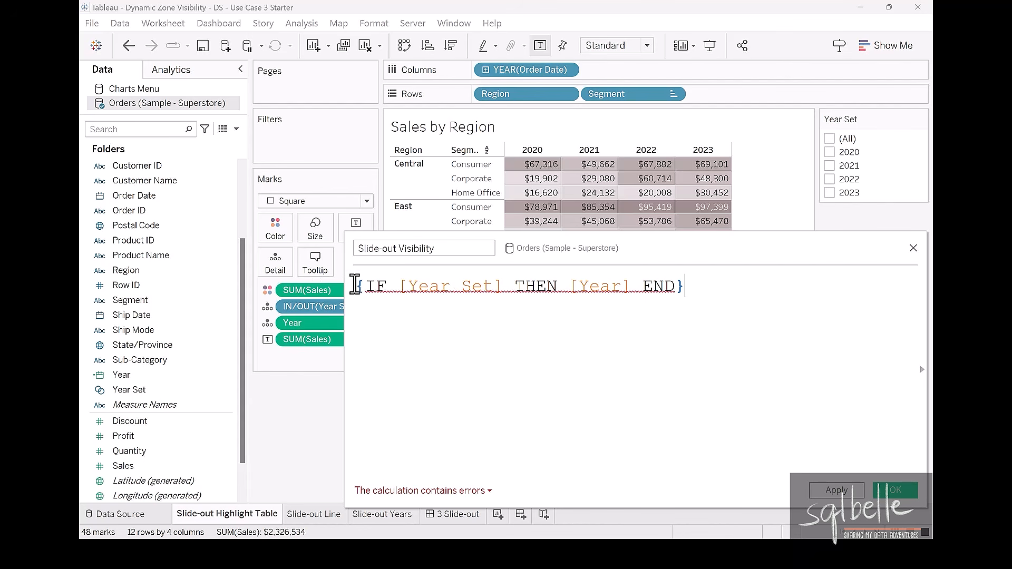
Wrap the IF expression in COUNTD so the formula reads {COUNTD(IF [Year Set] THEN [Year] END)}, and apply it.
click(366, 286)
text(CO)
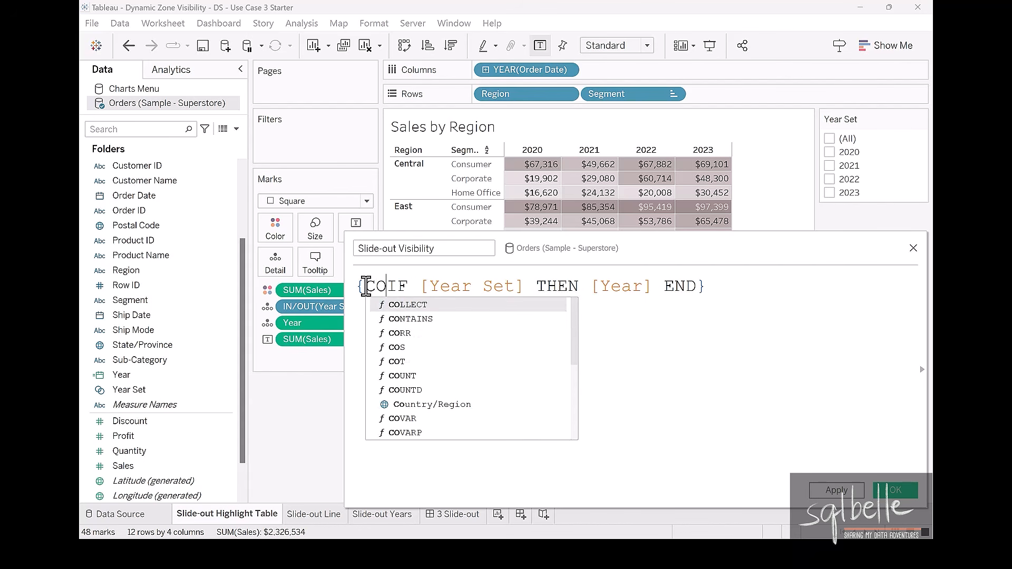
text(UNTD()
click(750, 286)
text())
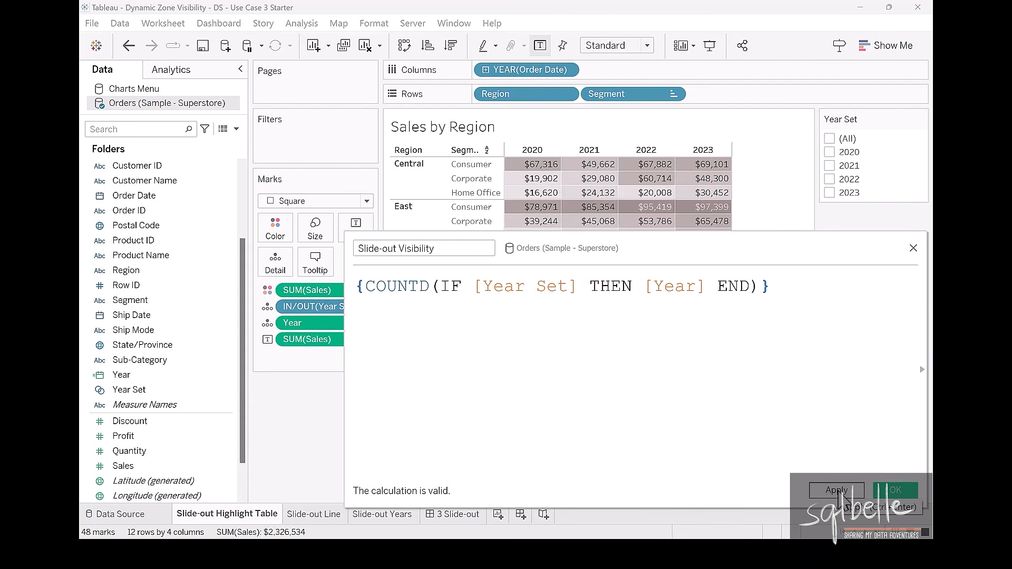
key(ctrl+Return)
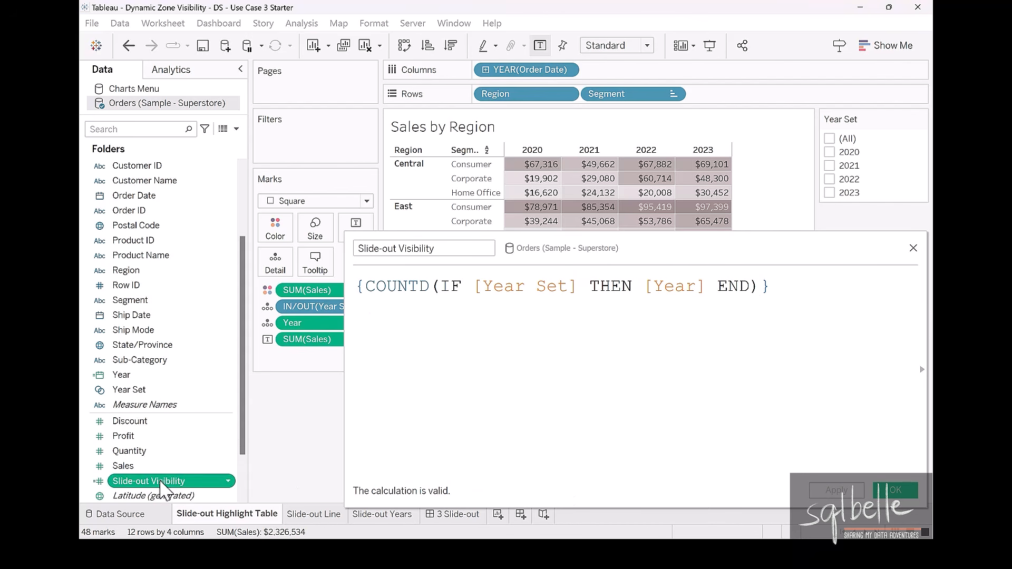
Place Slide-out Visibility on Rows after Segment as a dimension, and test it by selecting the 2020 and 2021 Central Consumer marks.
mouse_move(164, 481)
mouse_down()
mouse_move(172, 379)
mouse_move(543, 248)
mouse_move(737, 104)
mouse_up()
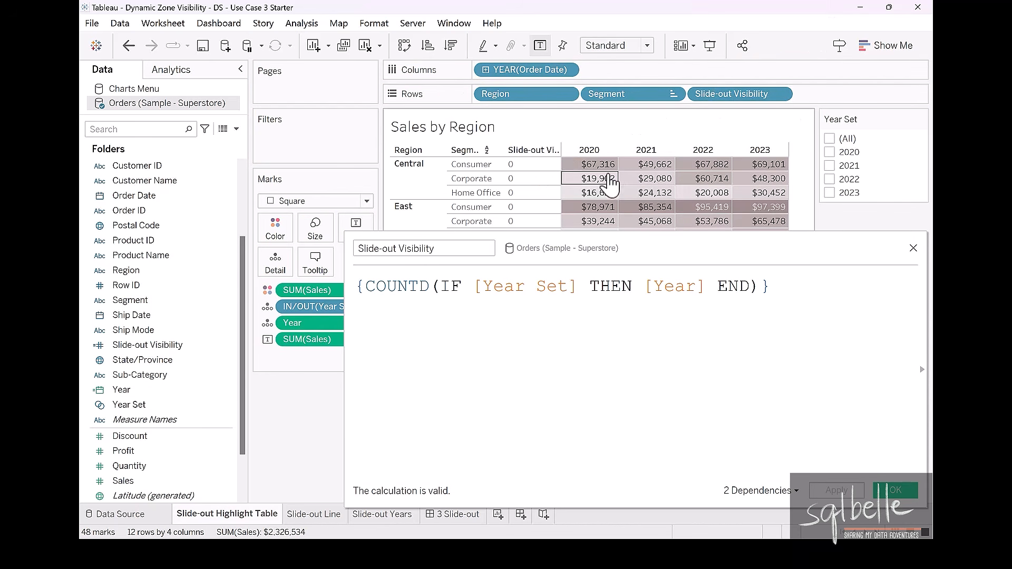
click(599, 168)
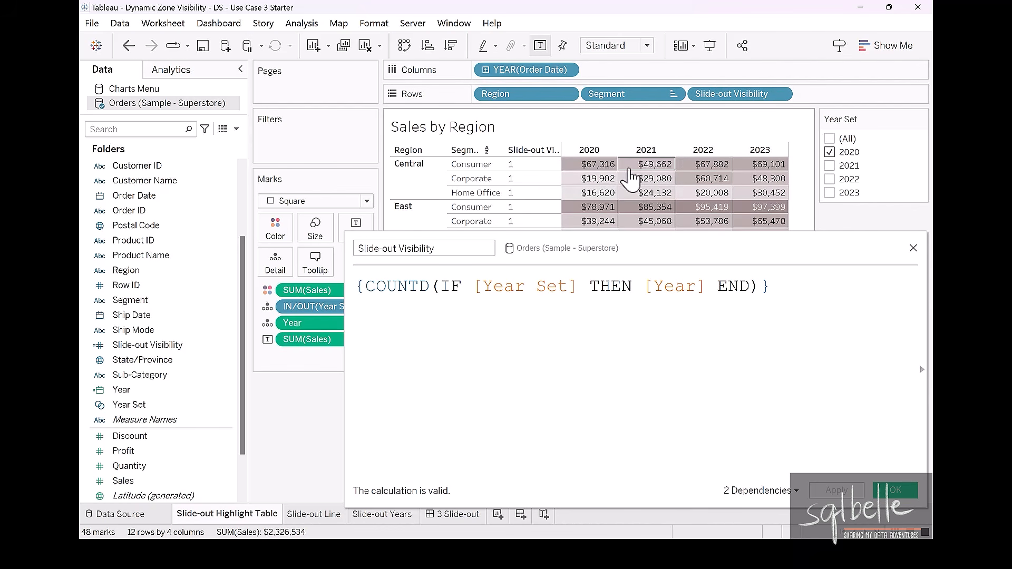
click(632, 168)
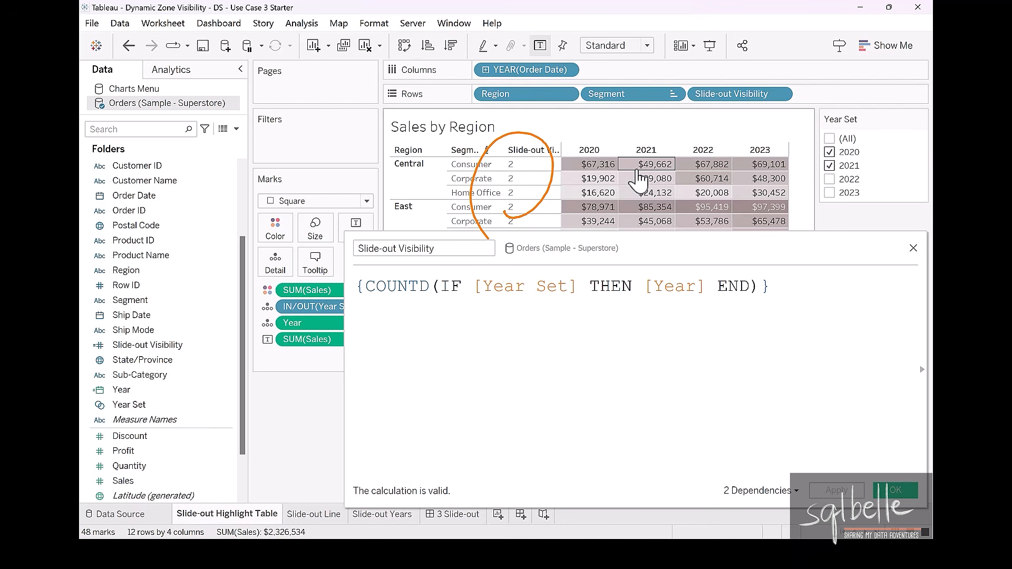
Append >0 to the Slide-out Visibility formula, apply it, and test it by clearing the marks selected in the table.
click(794, 279)
text(>0)
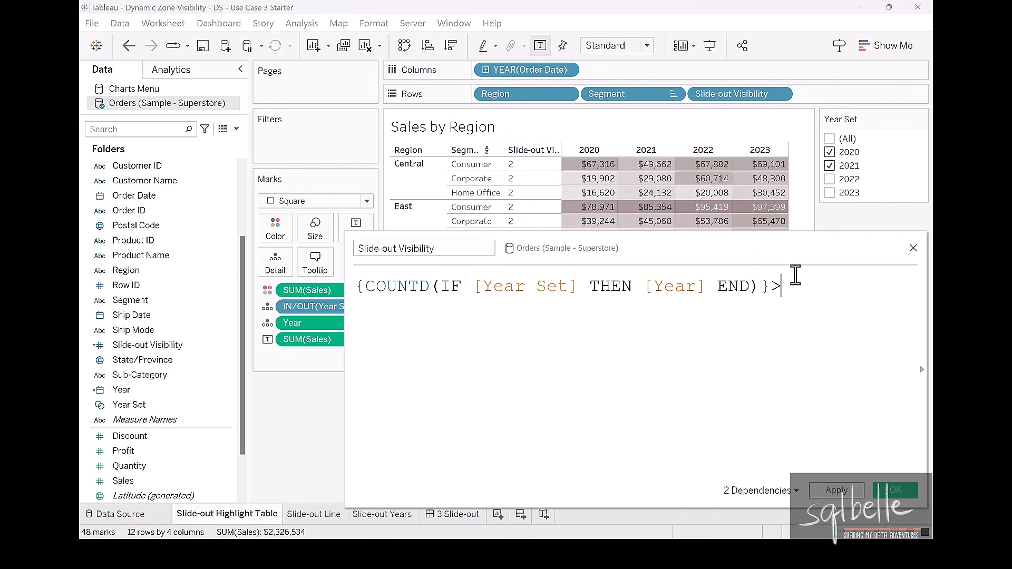
click(837, 489)
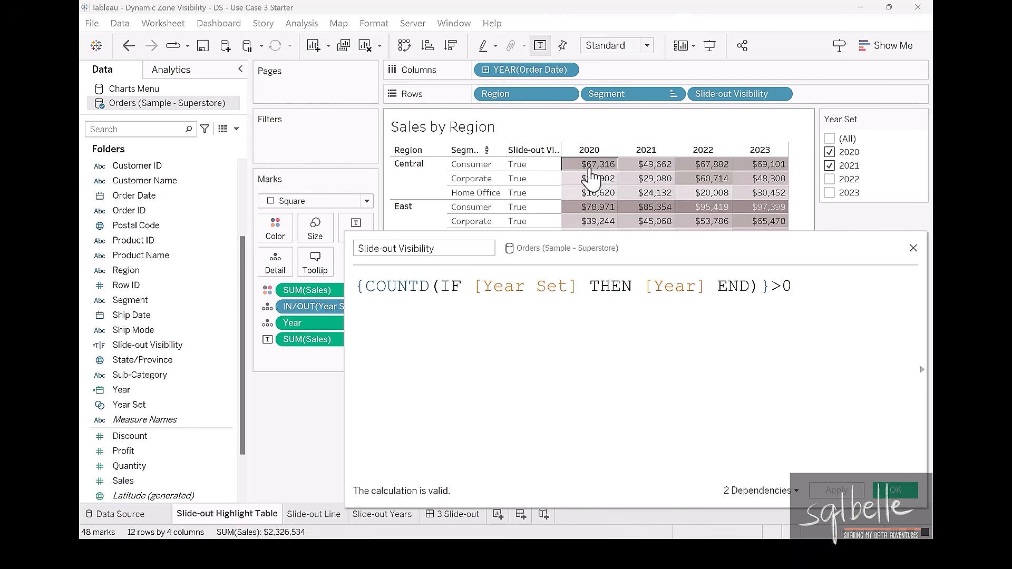
click(587, 178)
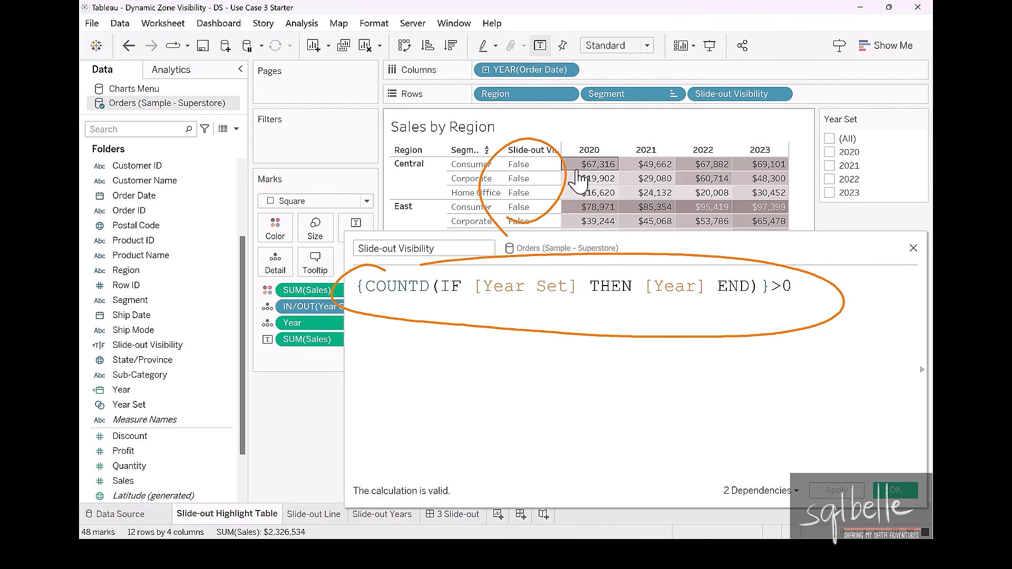
On the 3 Slide-out dashboard, check whether the blank's visibility can be controlled by Slide-out Visibility.
click(456, 513)
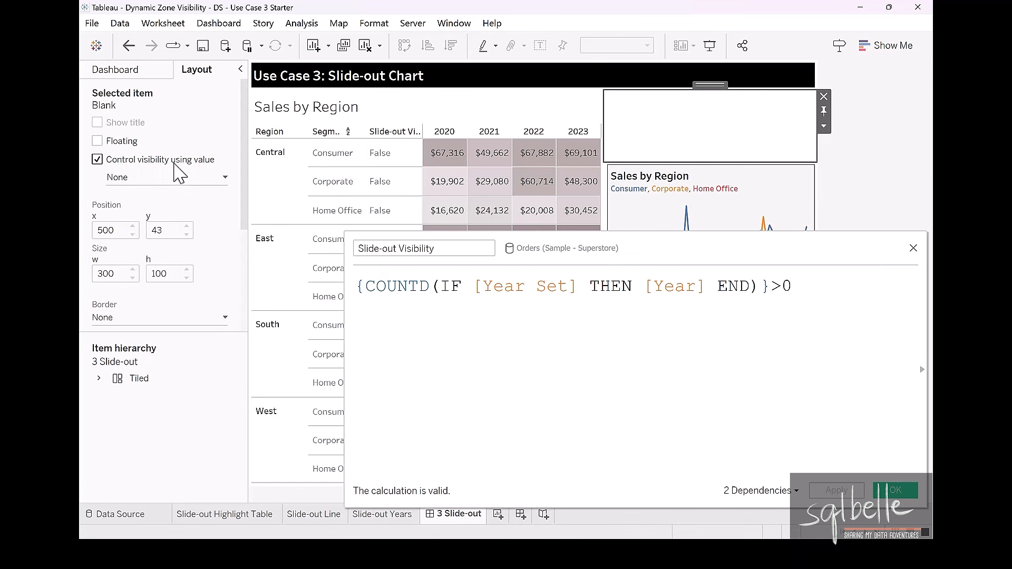
click(181, 177)
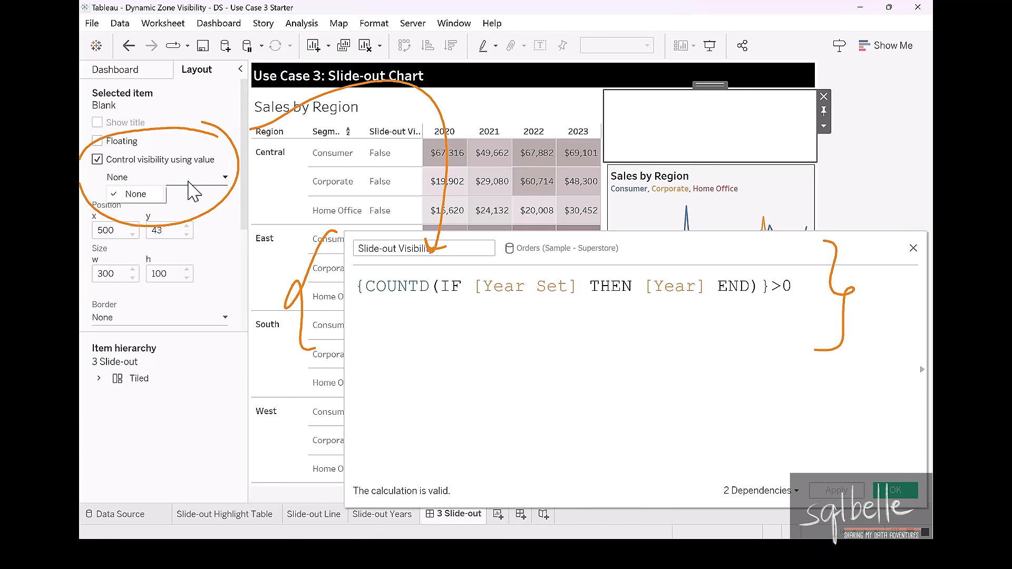
key(Escape)
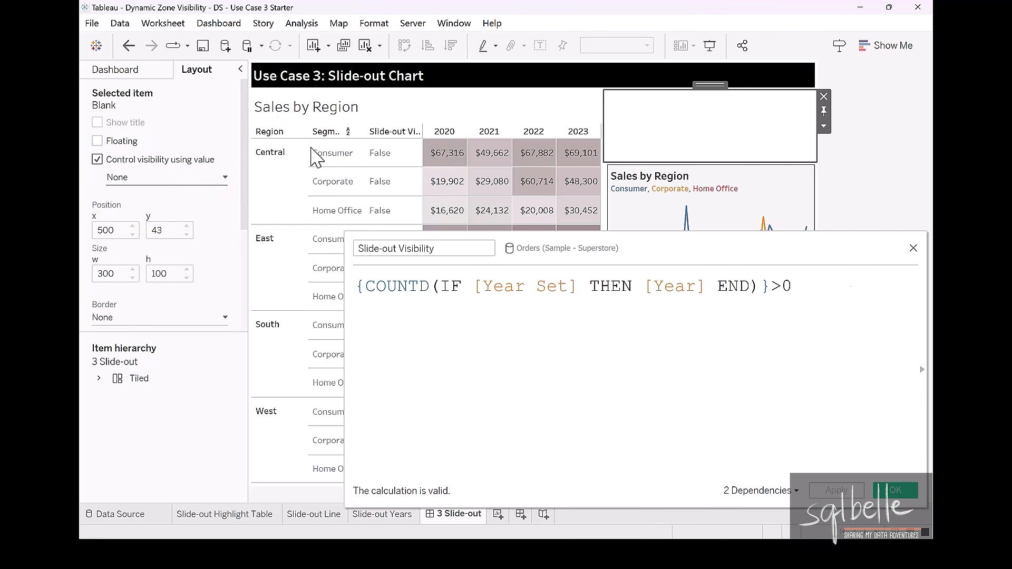
Wrap the formula as {MAX({COUNTD(IF [Year Set] THEN [Year] END)}>0)}, check the blank's visibility field options, and save the calculation.
click(358, 287)
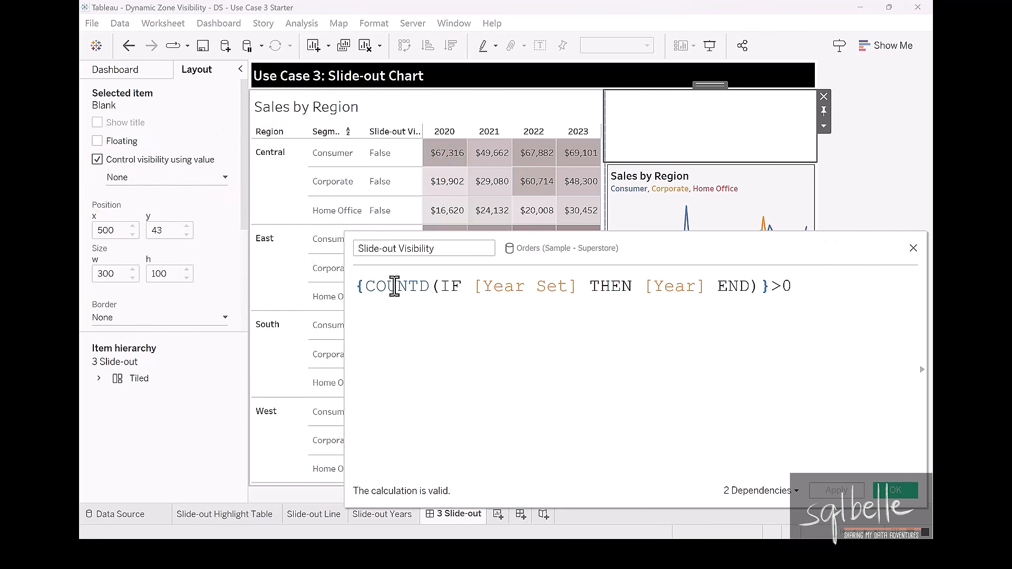
text({)
click(823, 288)
text(})
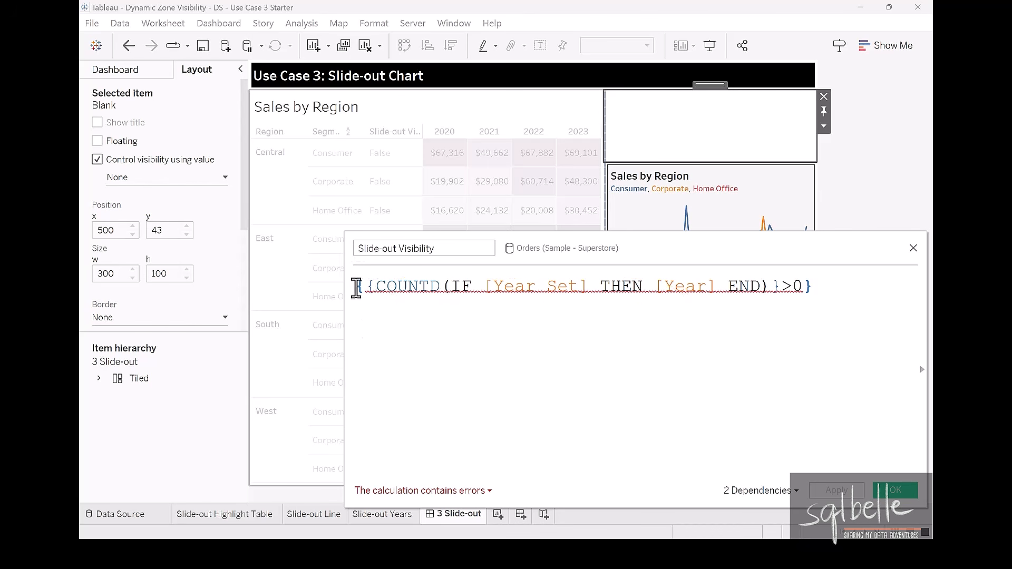
click(368, 289)
text(MAX)
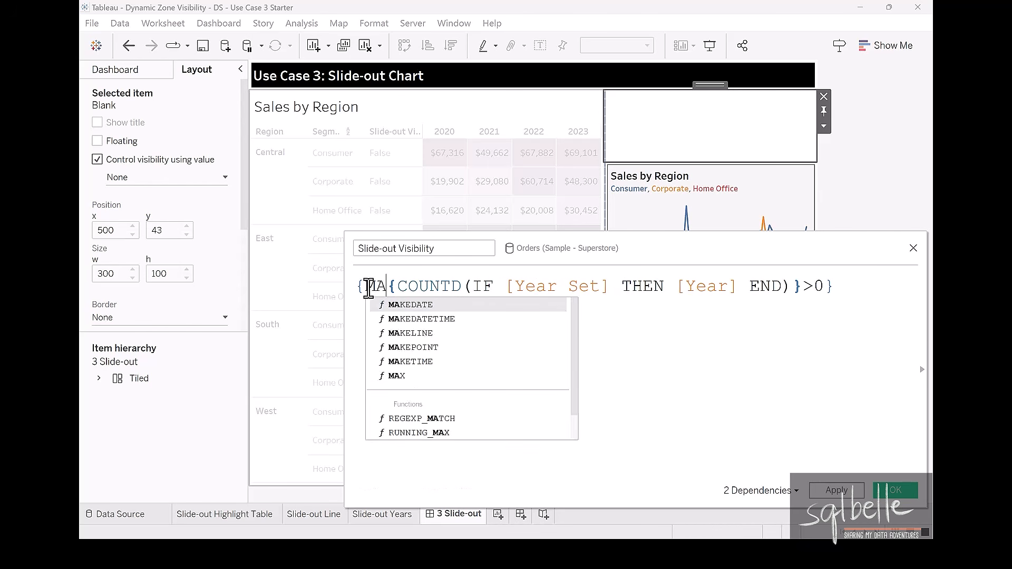
text(()
click(845, 288)
text())
click(831, 494)
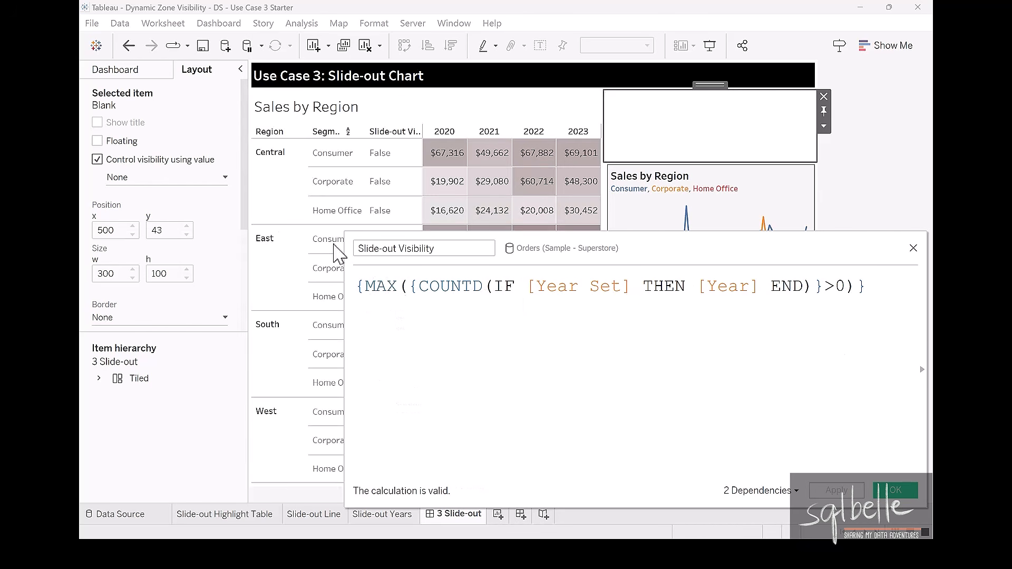
click(210, 182)
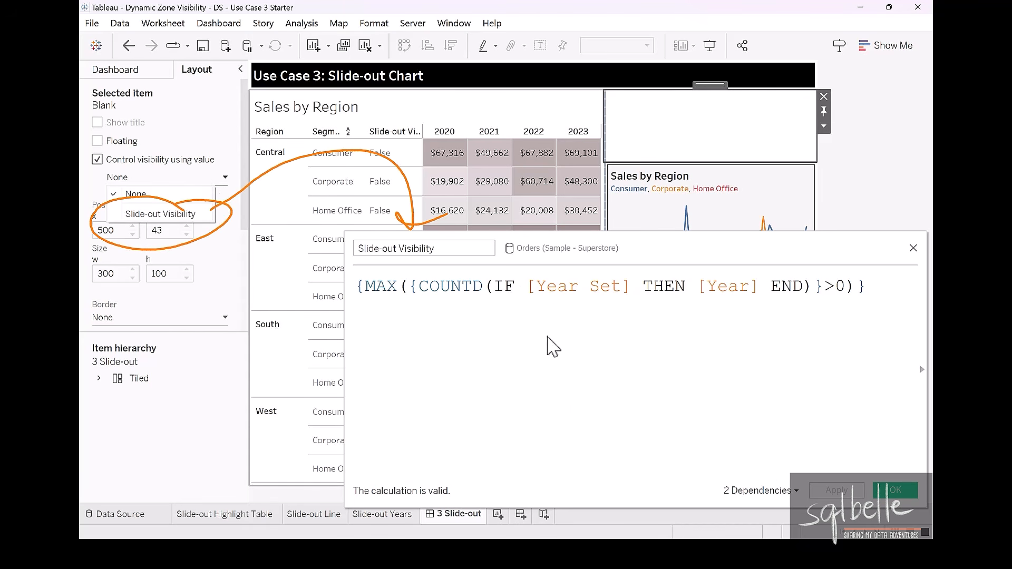
click(895, 490)
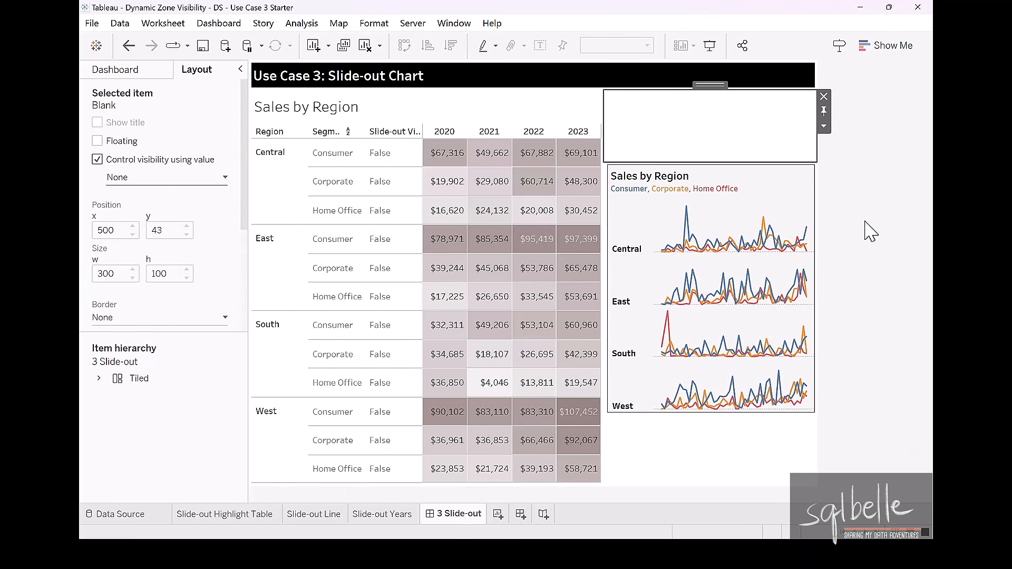
Control the line chart's vertical container visibility with Slide-out Visibility, and test it by selecting the 2020 Central Consumer mark.
double_click(716, 83)
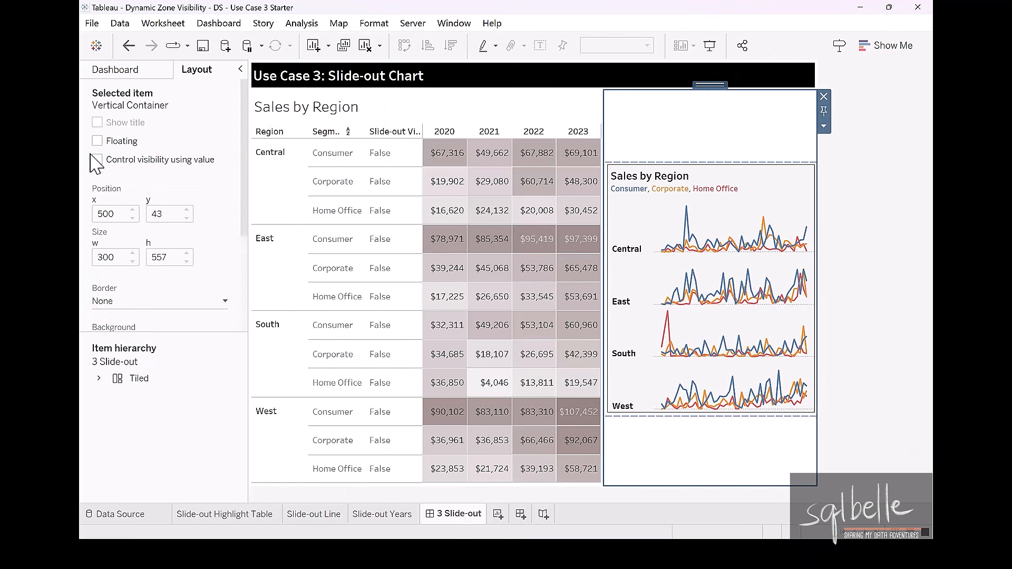
click(141, 159)
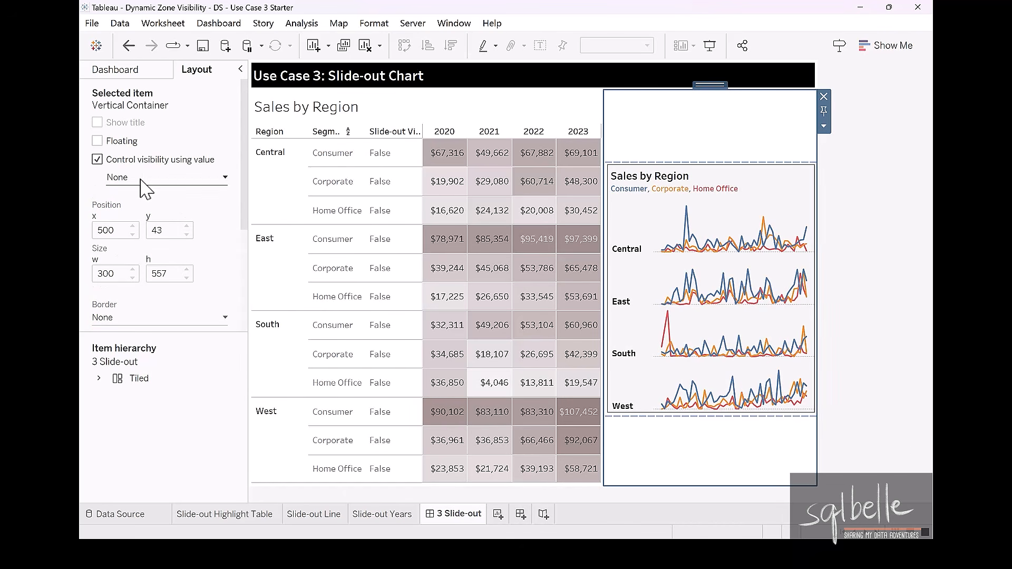
click(146, 187)
click(150, 211)
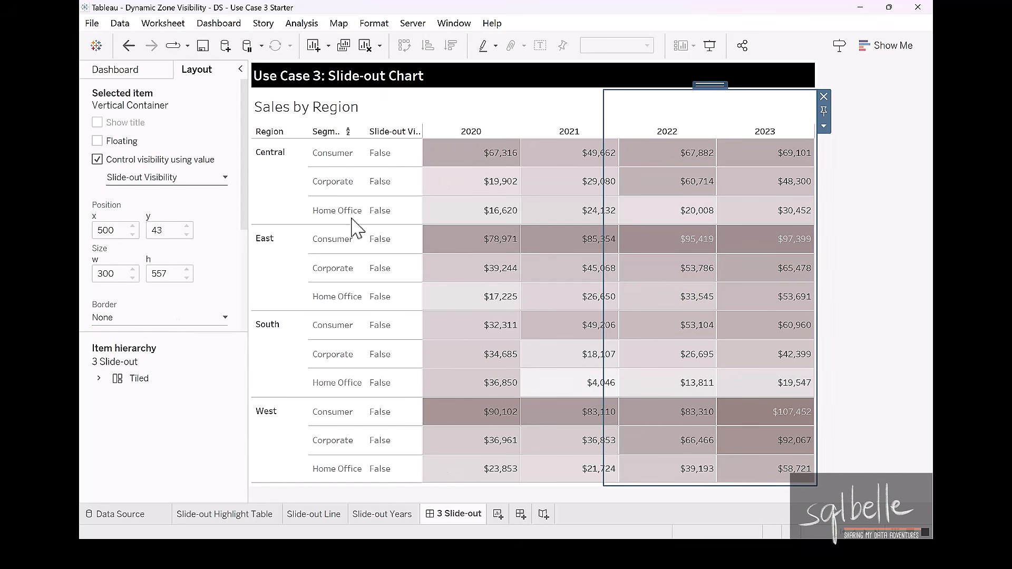
click(464, 168)
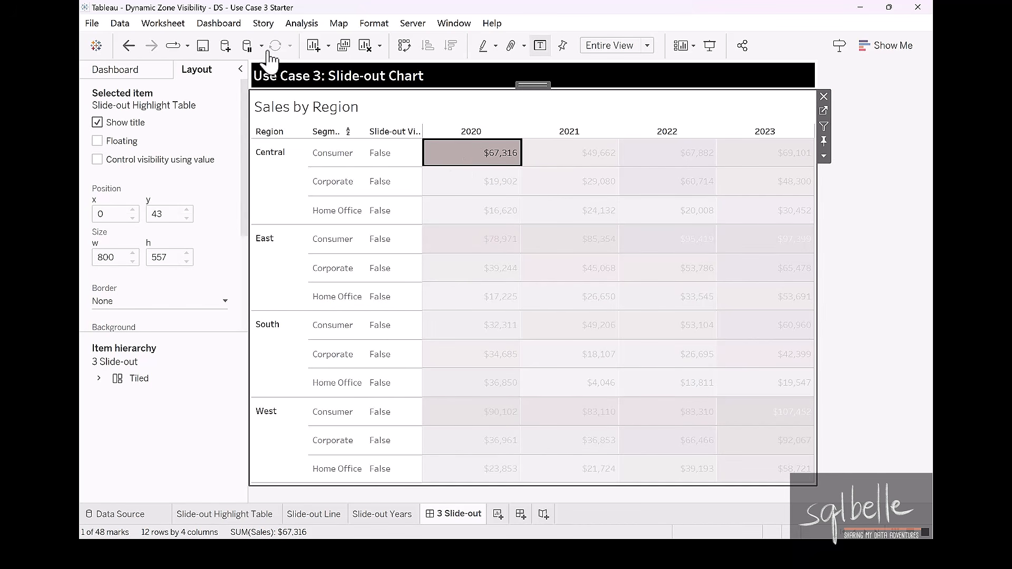
Edit the Set1 dashboard action so its source is the 3 Slide-out dashboard, and save the change.
click(219, 23)
click(240, 224)
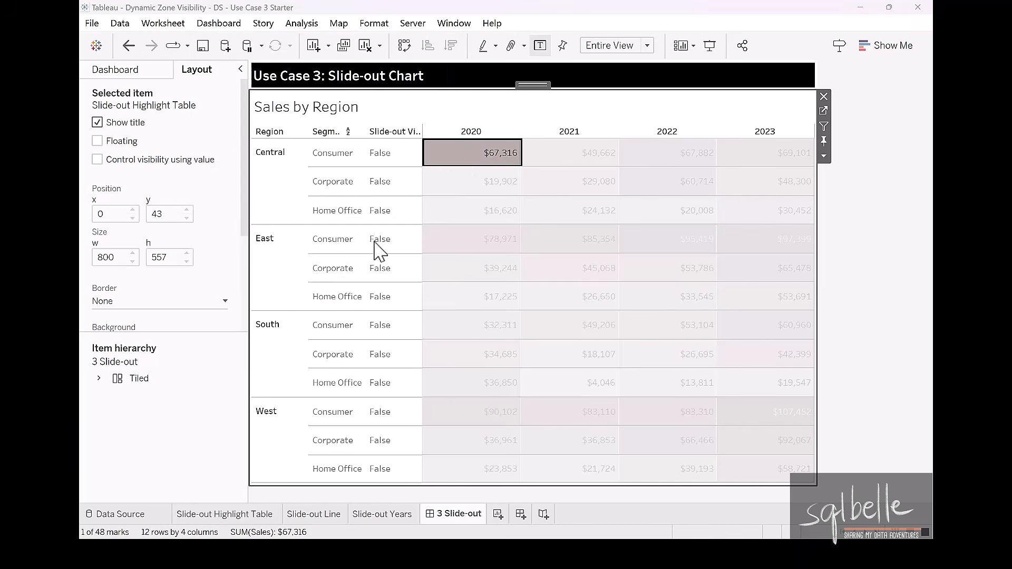
click(390, 243)
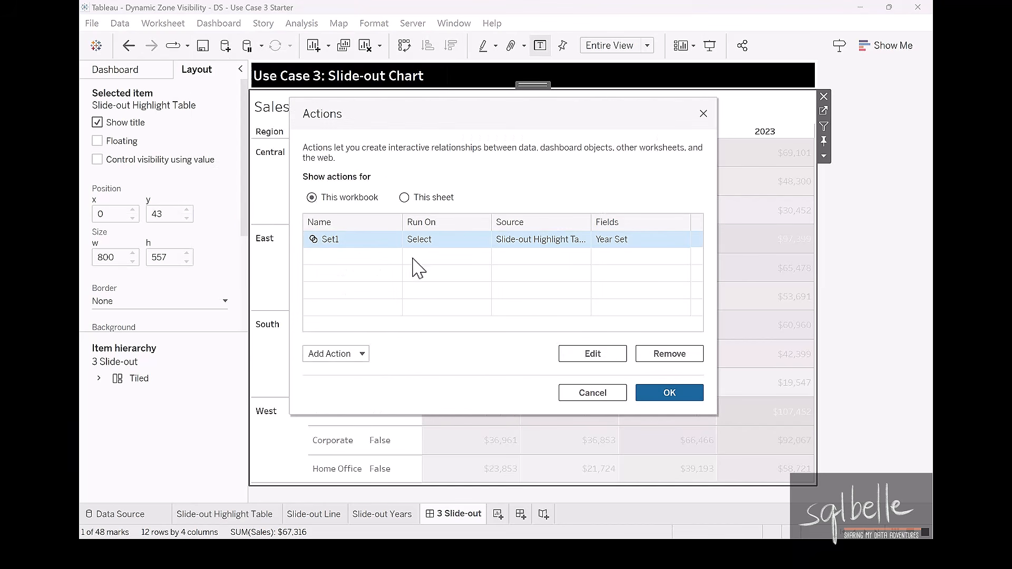
click(579, 354)
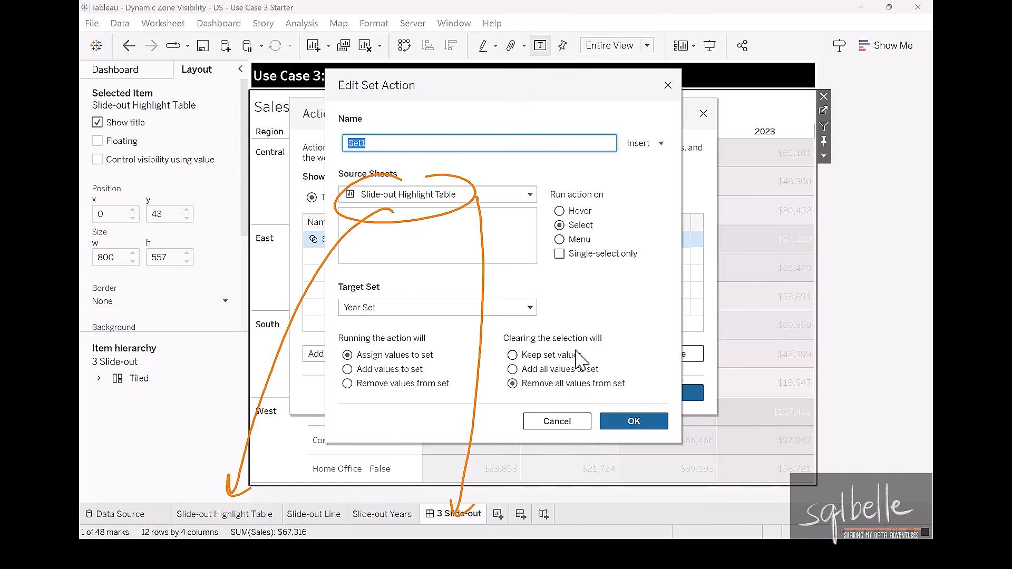
click(466, 195)
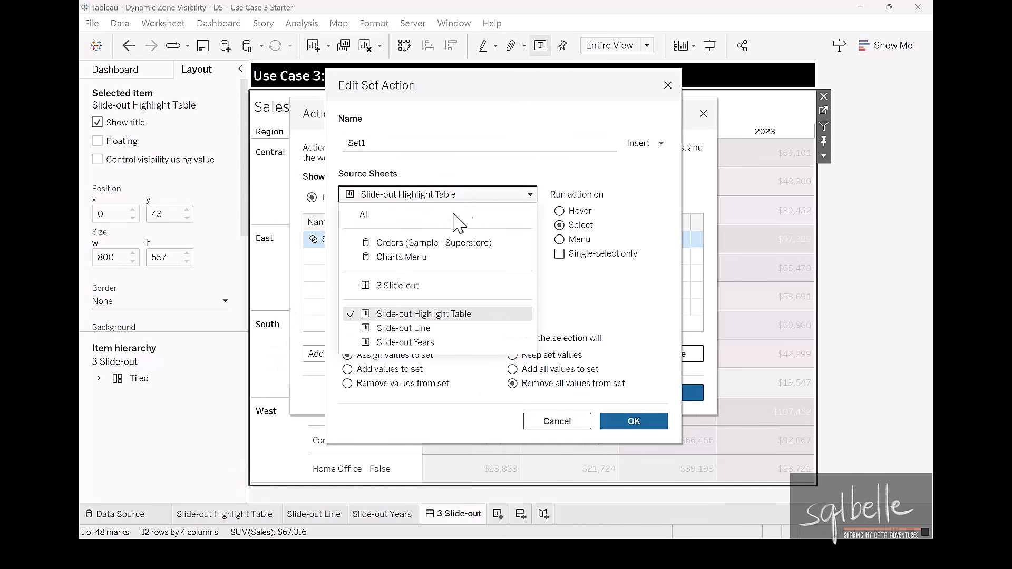
click(408, 287)
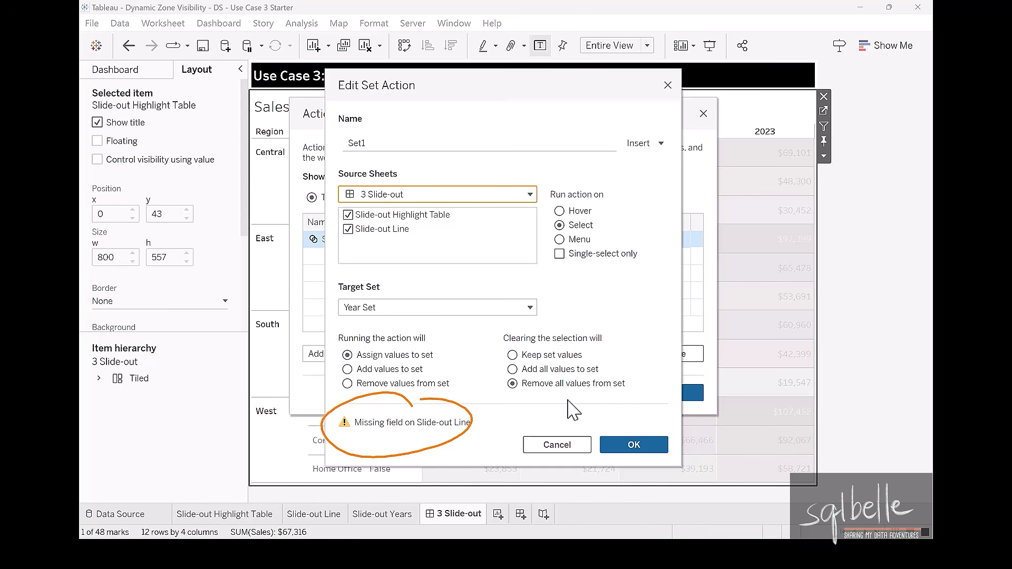
click(643, 448)
click(663, 396)
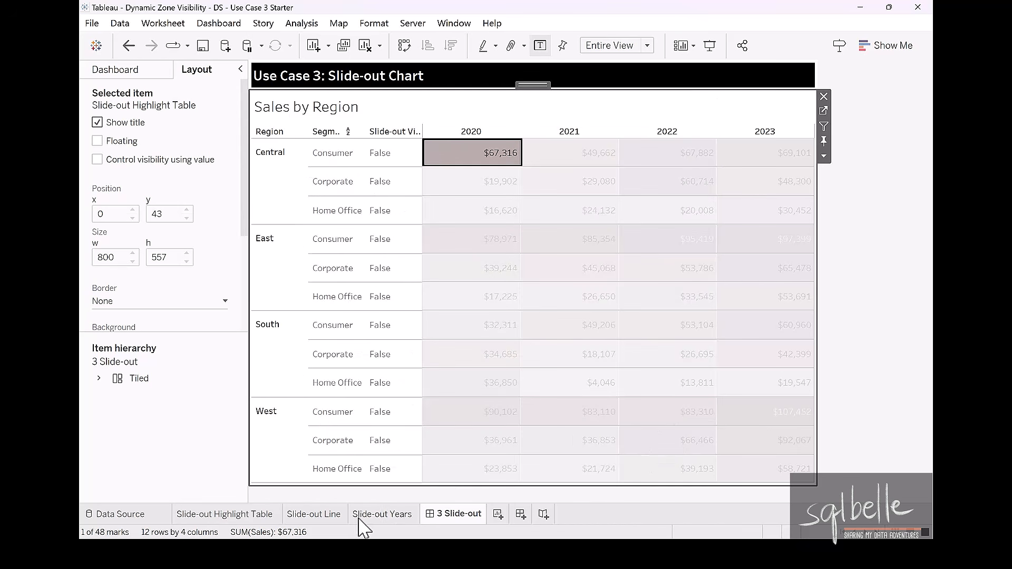
Filter the Slide-out Line sheet by Year Set, and test the dashboard by selecting and clearing the 2020 Central Consumer mark.
click(323, 516)
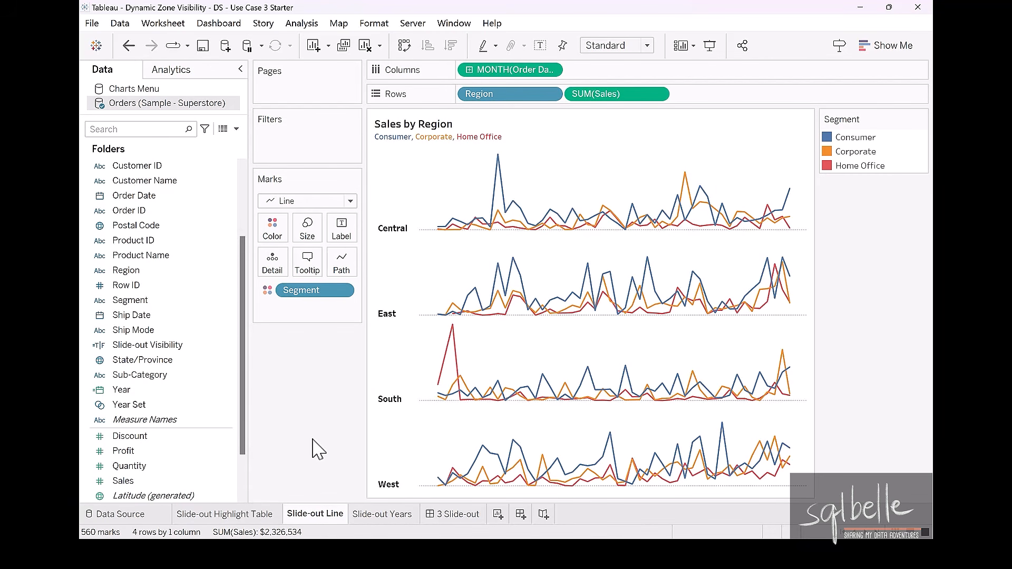
drag(210, 404, 292, 150)
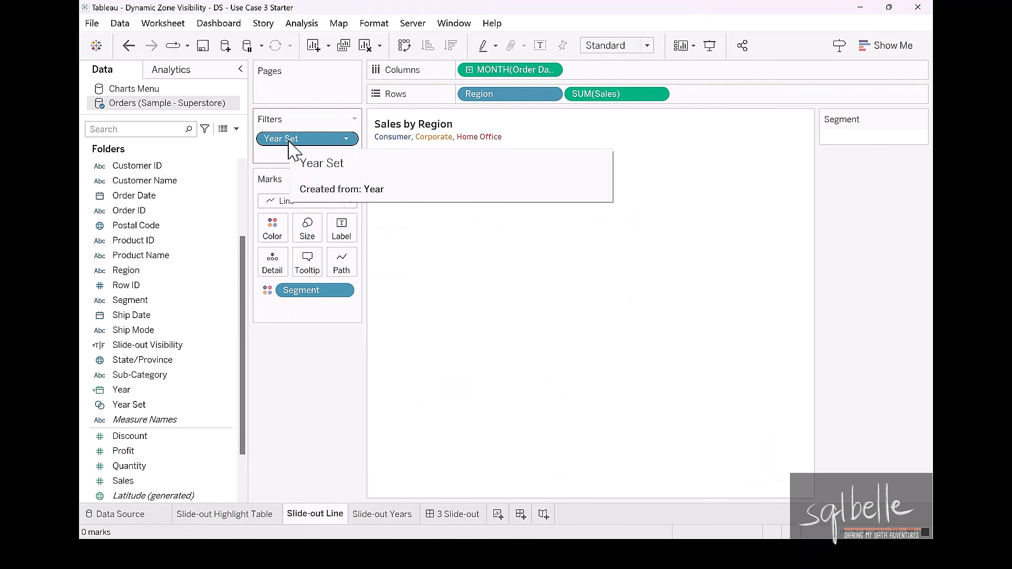
click(452, 516)
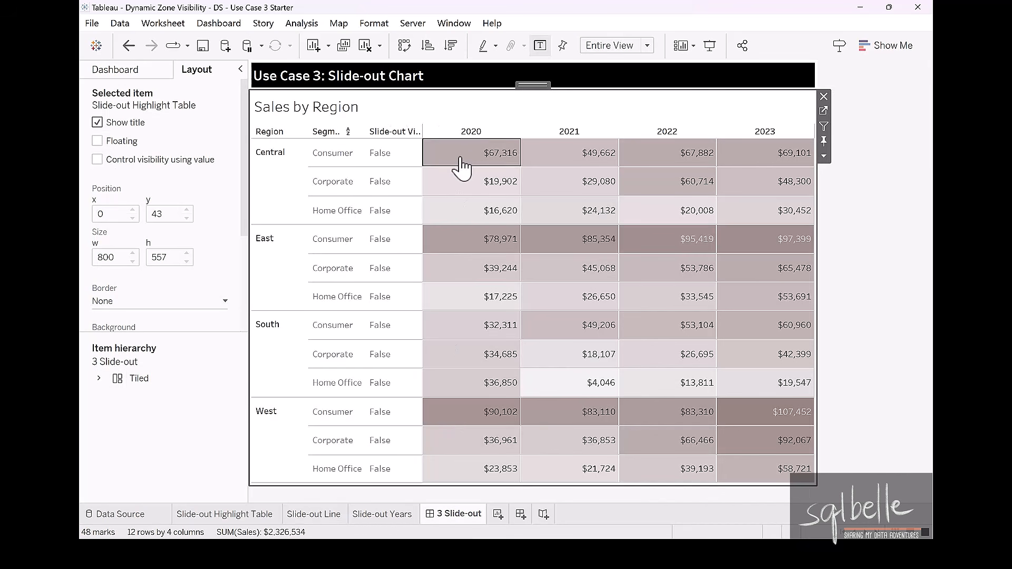
click(450, 167)
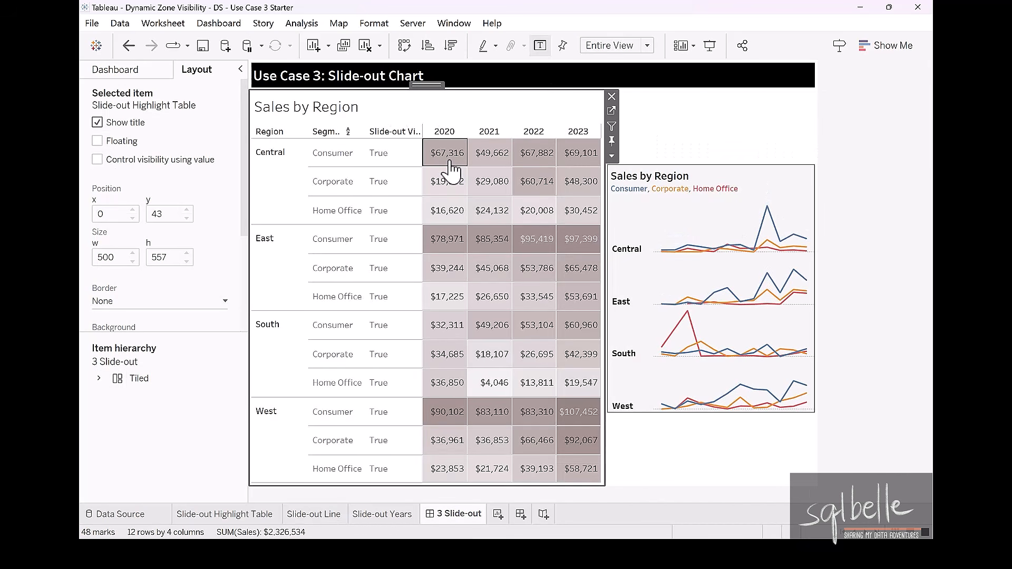
click(451, 167)
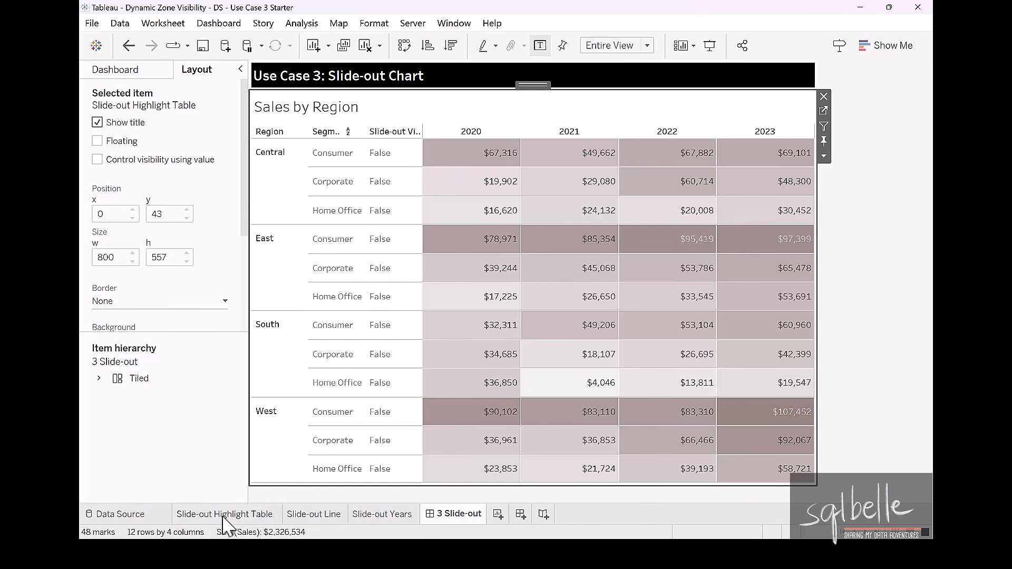
Remove Slide-out Visibility from the highlight table's Rows, and test the dashboard by selecting the 2020, 2021 and 2022 Central Consumer marks.
click(255, 513)
click(448, 515)
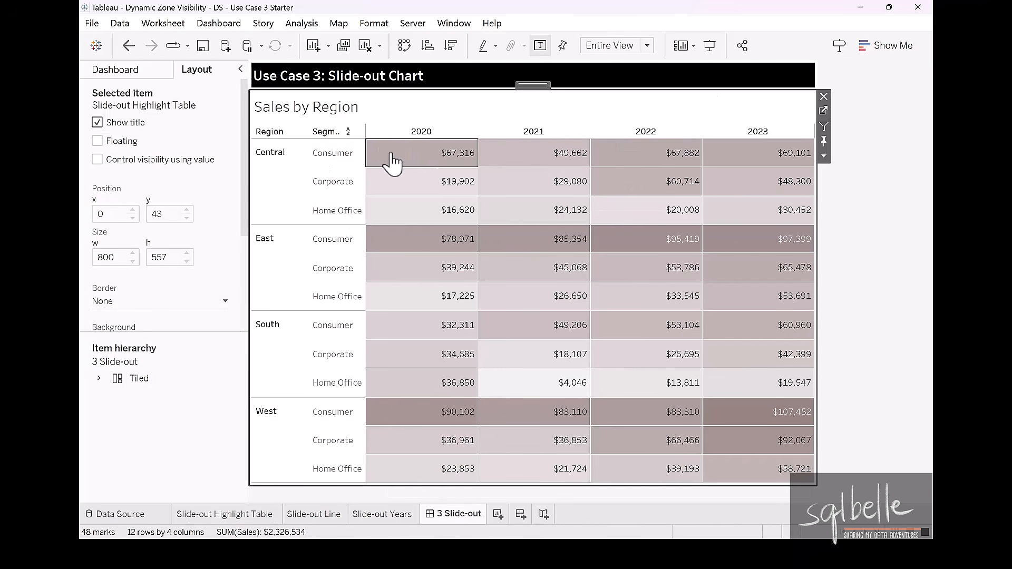
click(418, 167)
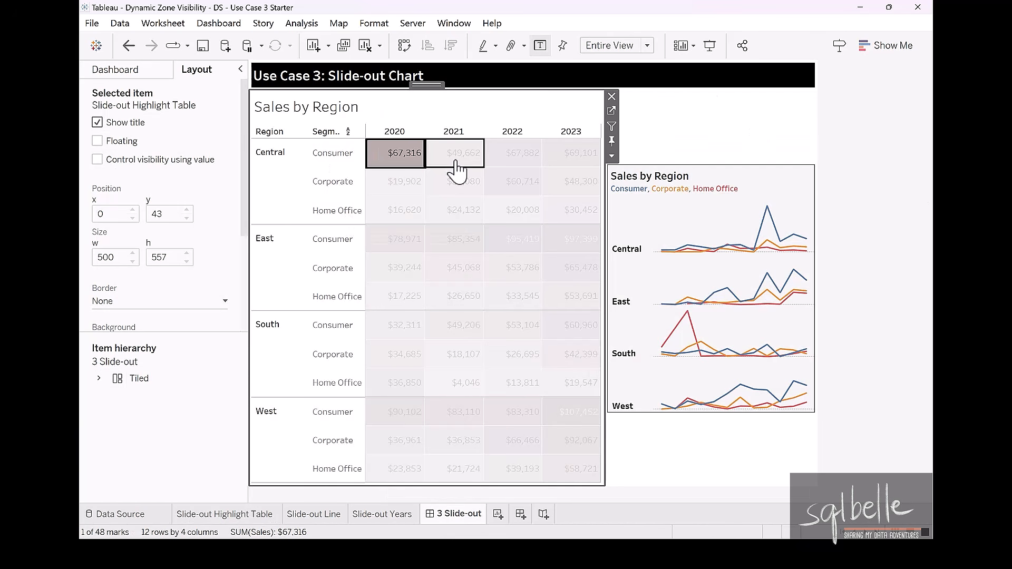
ctrl+click(455, 168)
ctrl+click(508, 166)
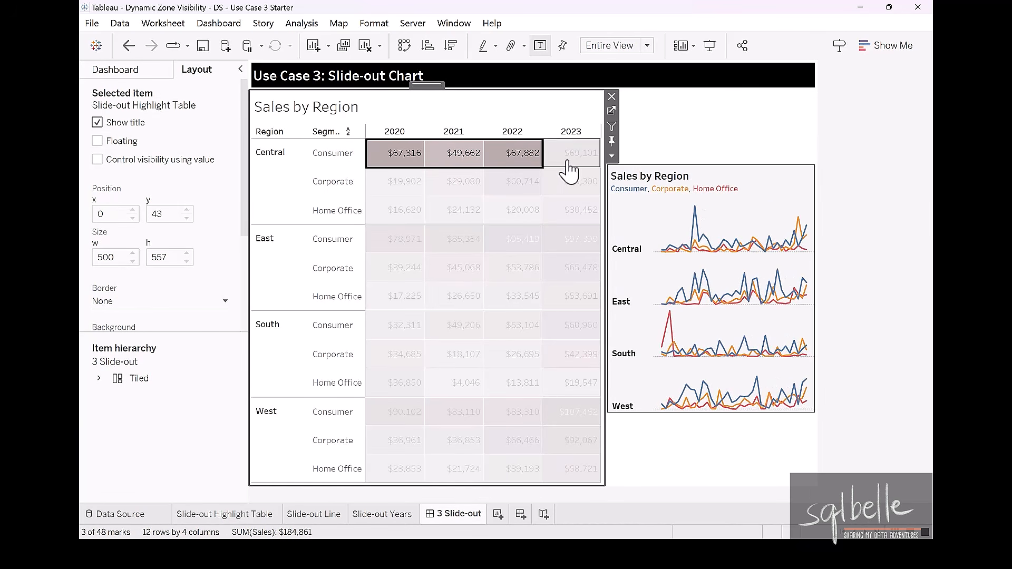
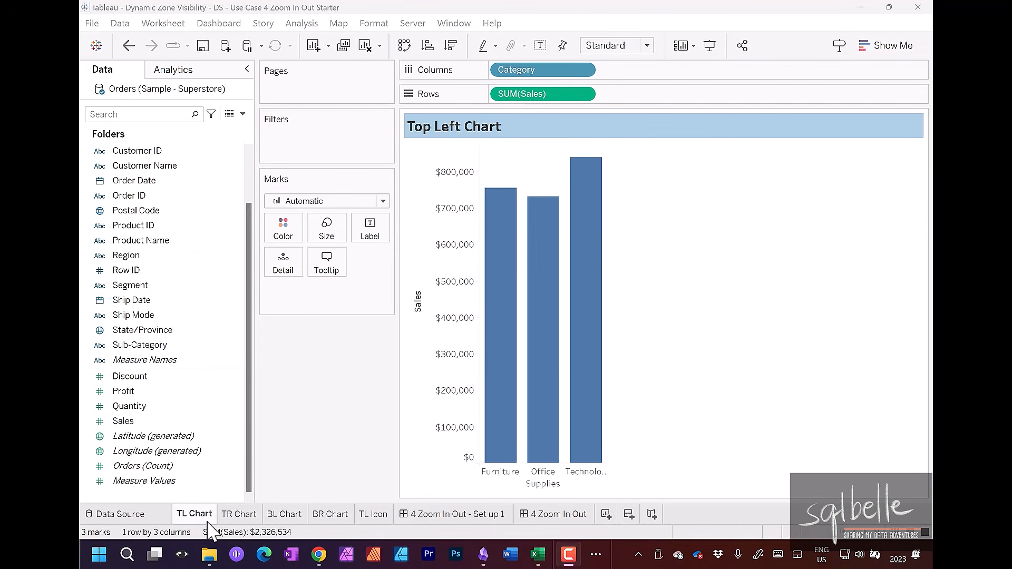
Review the TR, BL and BR Chart sheets, and switch to Excel to examine the 4 Zones list.
click(239, 515)
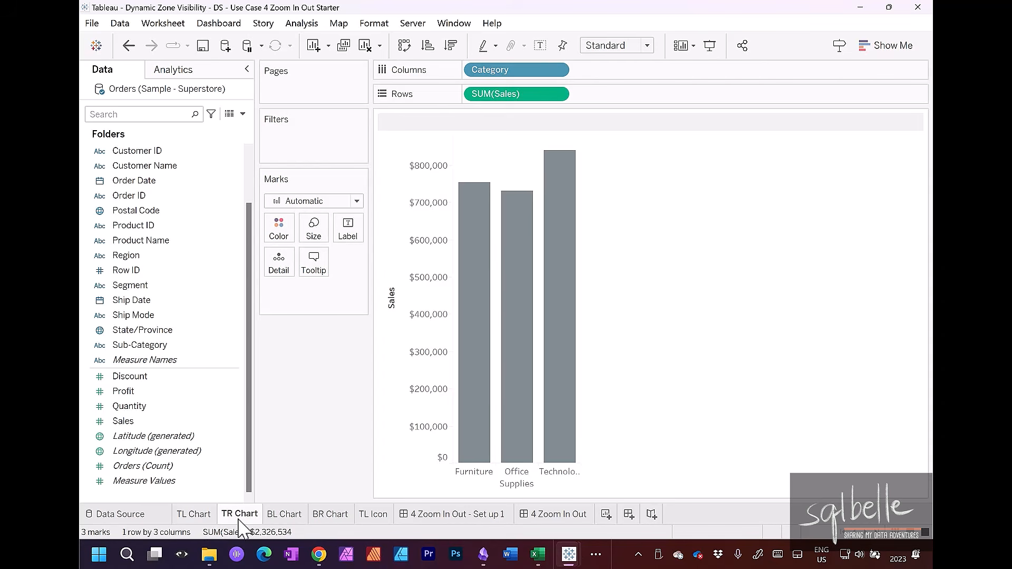
click(284, 515)
click(330, 516)
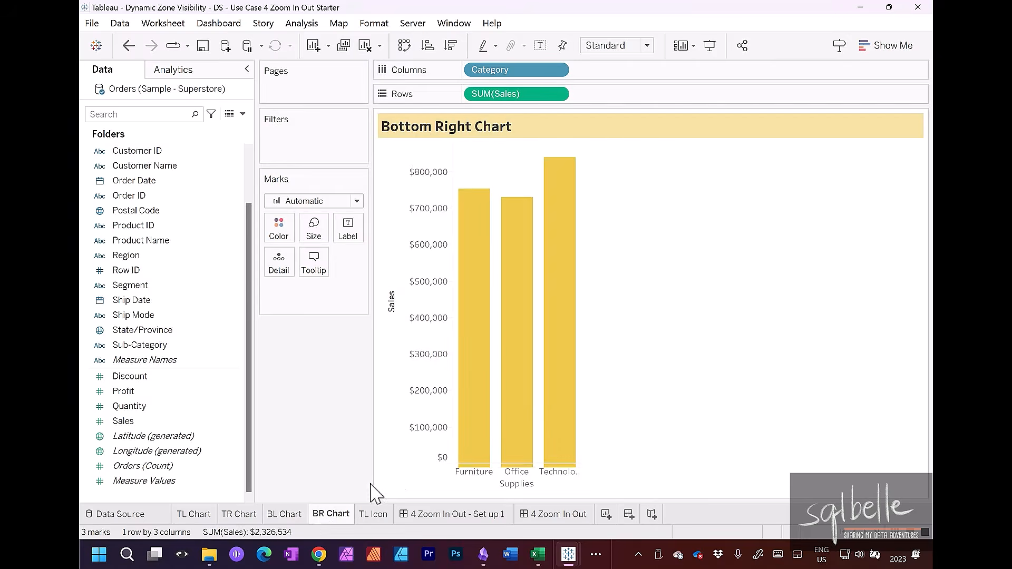
key(alt+Tab)
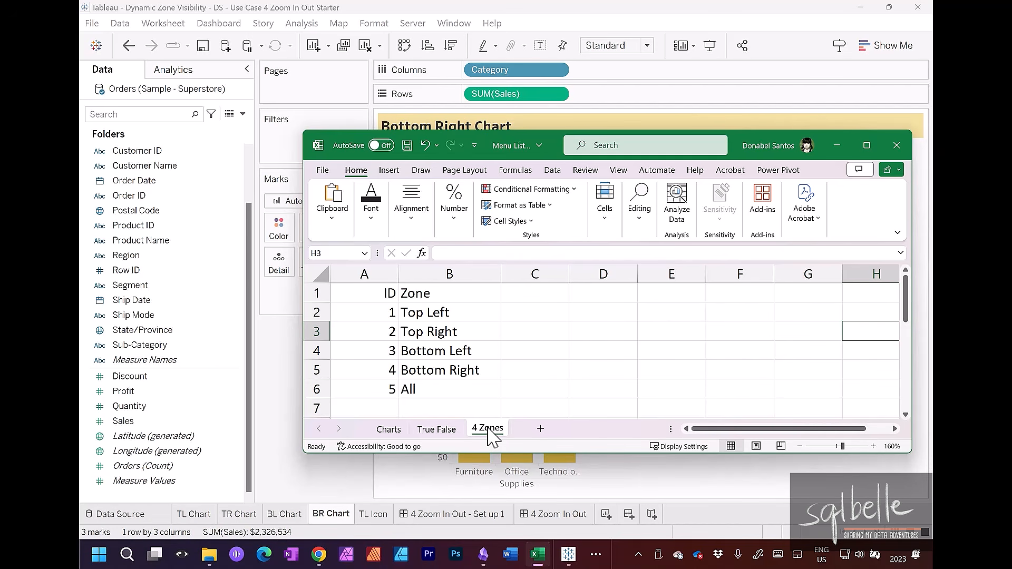
Add Menu Lists.xlsx to the Tableau workbook as a data source using its 4 Zones table, and open the TL Icon sheet.
drag(559, 275, 279, 316)
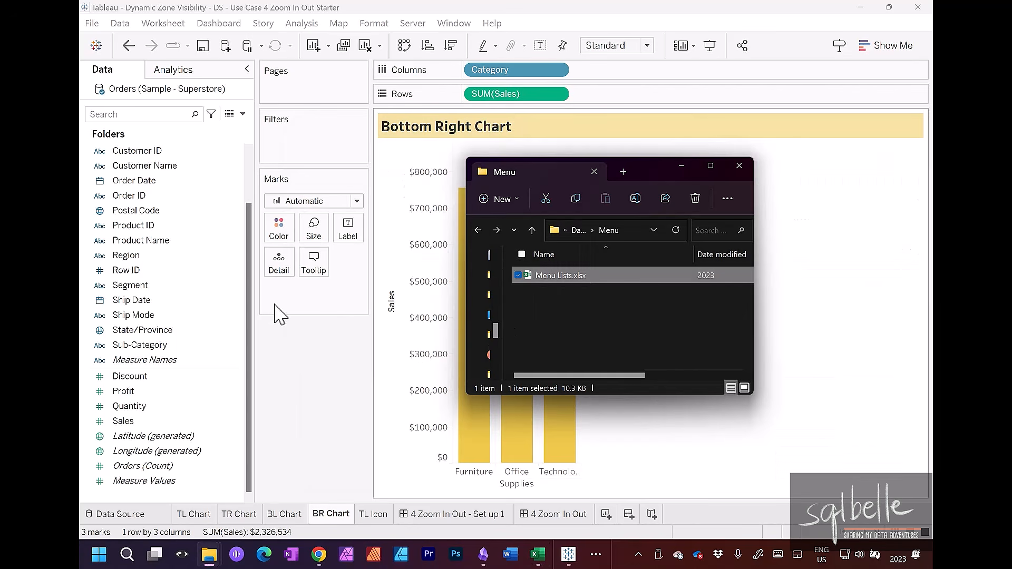
drag(130, 161, 362, 188)
click(373, 514)
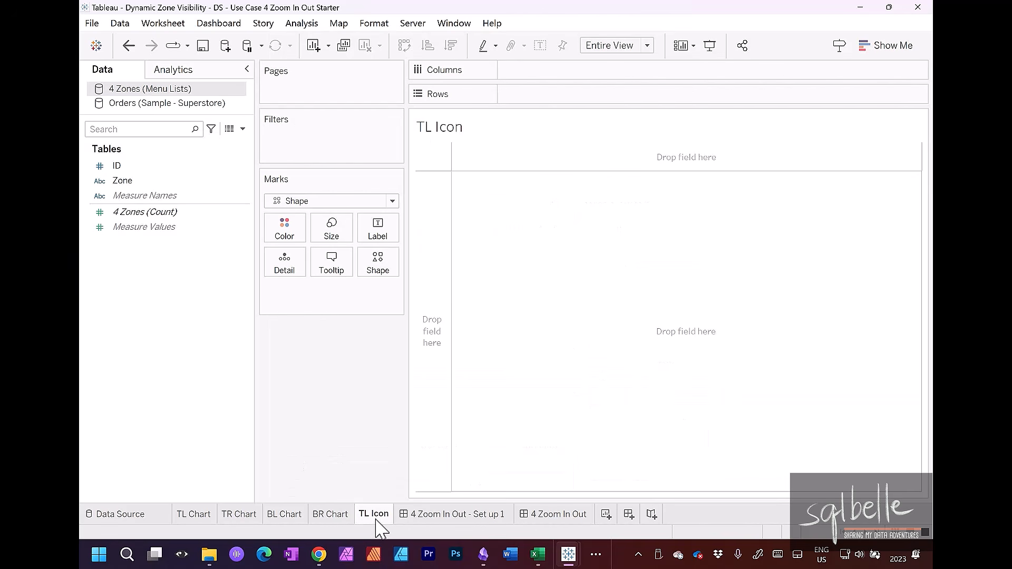
Create the string parameter Zone Parameter from the Zone field, moving Top Left and Top Right above the bottom zones in its list.
right_click(169, 184)
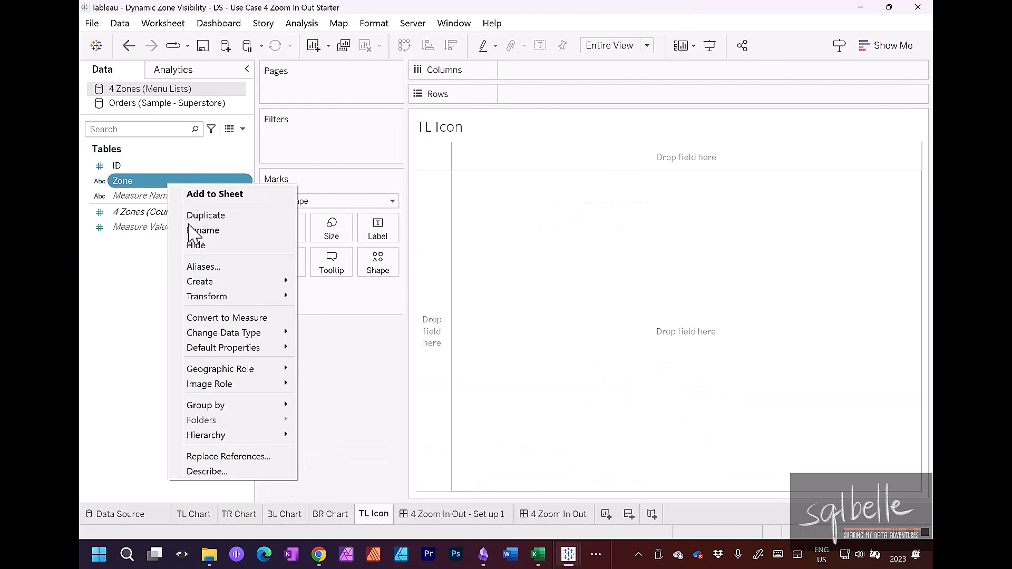
mouse_move(222, 289)
click(336, 329)
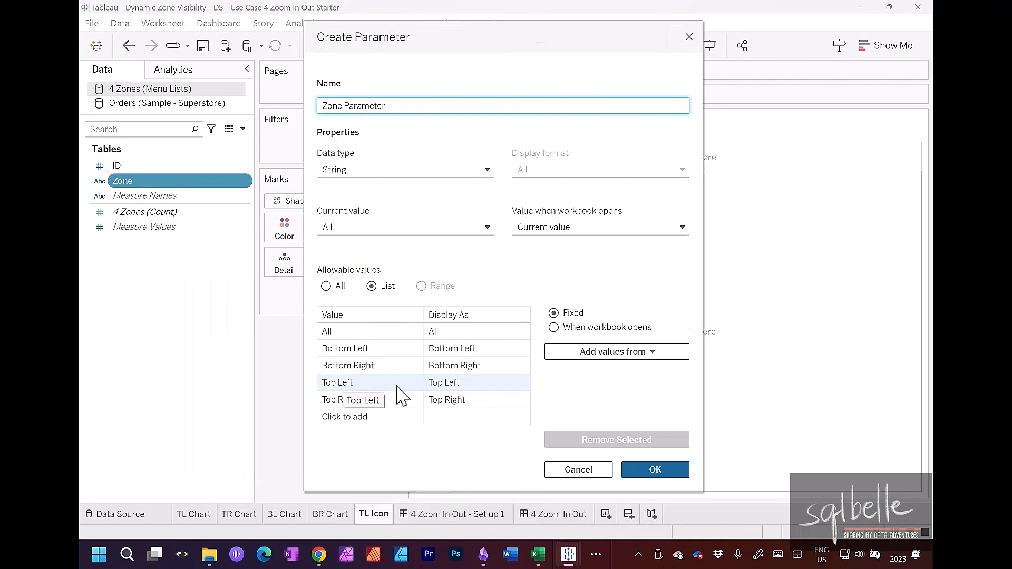
drag(396, 386, 393, 342)
drag(373, 400, 388, 366)
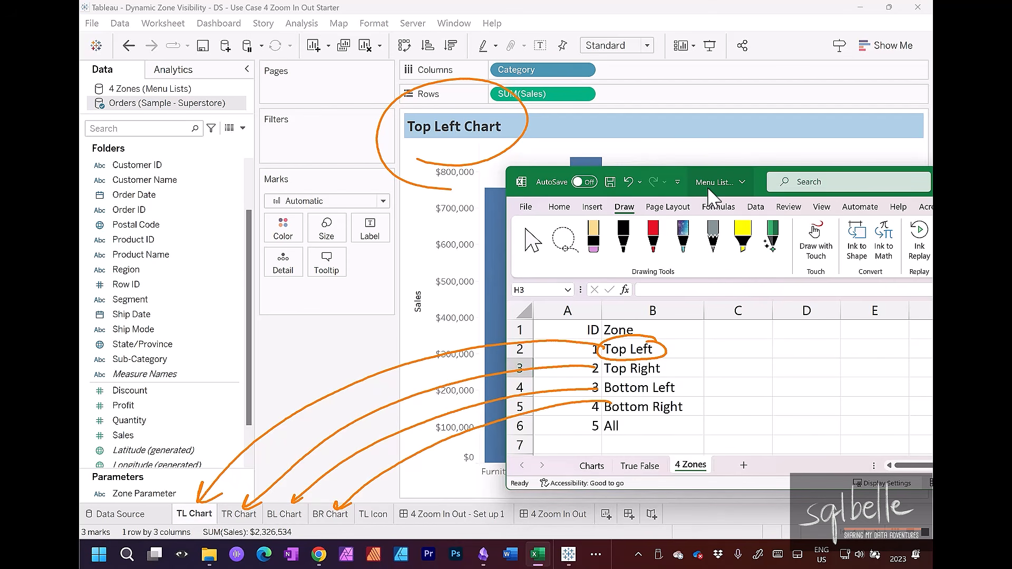
Create a calculated field named TL Selected Zone in the Orders data source with the formula "Top Left".
click(427, 151)
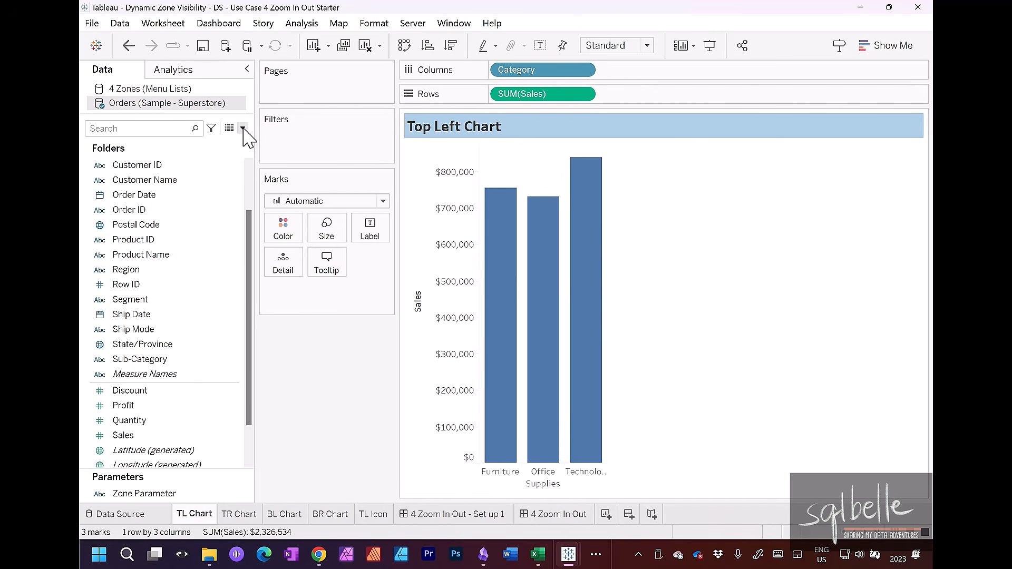
click(243, 128)
click(230, 141)
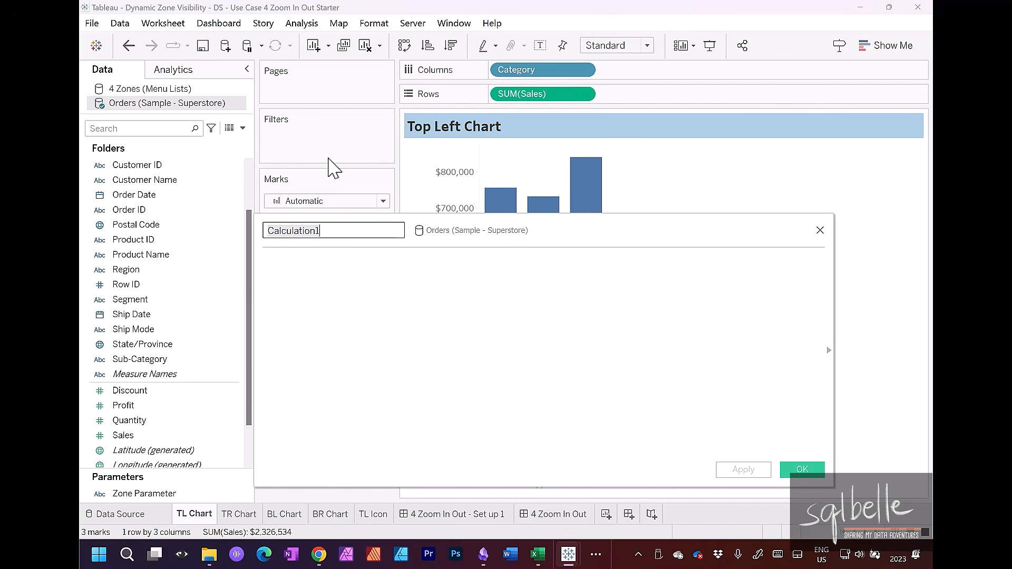
text(TL)
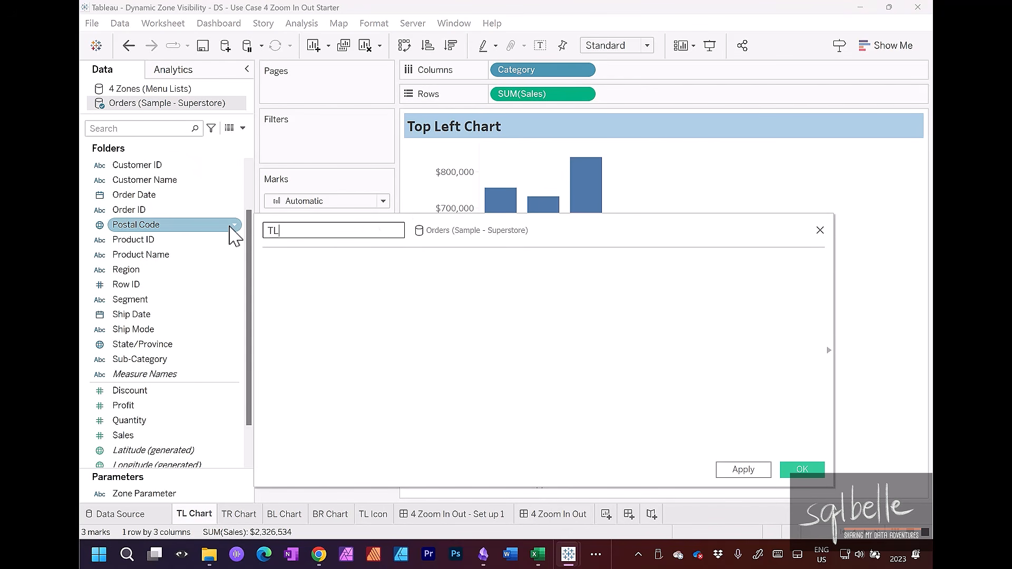
text( Selected Zone)
click(300, 279)
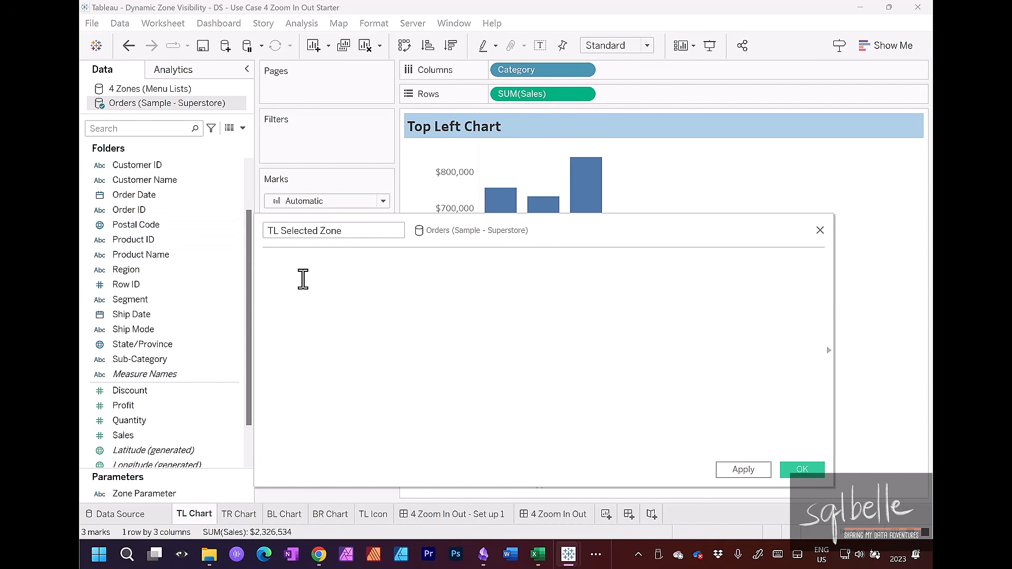
text("Top Left")
click(801, 469)
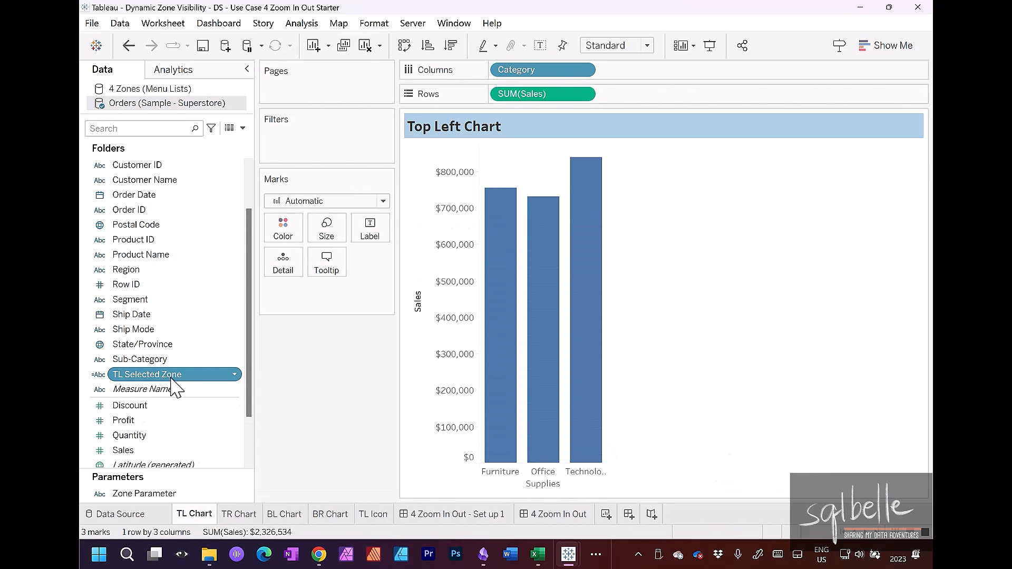
Duplicate the TL Selected Zone calculation until there are three copies.
right_click(171, 379)
click(235, 100)
right_click(205, 390)
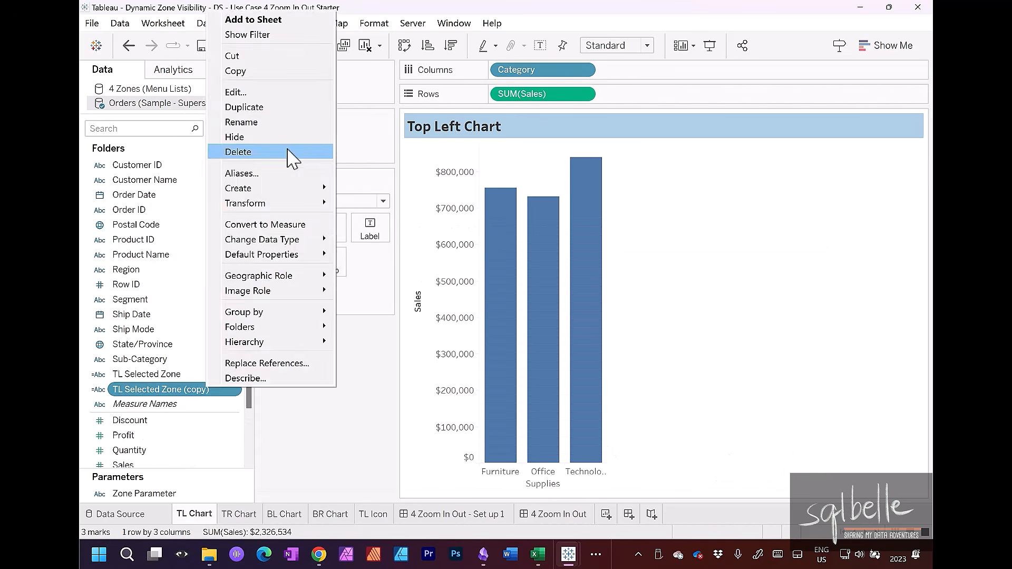
click(263, 107)
right_click(203, 404)
click(249, 123)
Rename the first copy to TR Selected Zone, change its formula to "Top Right", and save it.
right_click(197, 390)
click(232, 93)
text(TRSelected Zone (copy)
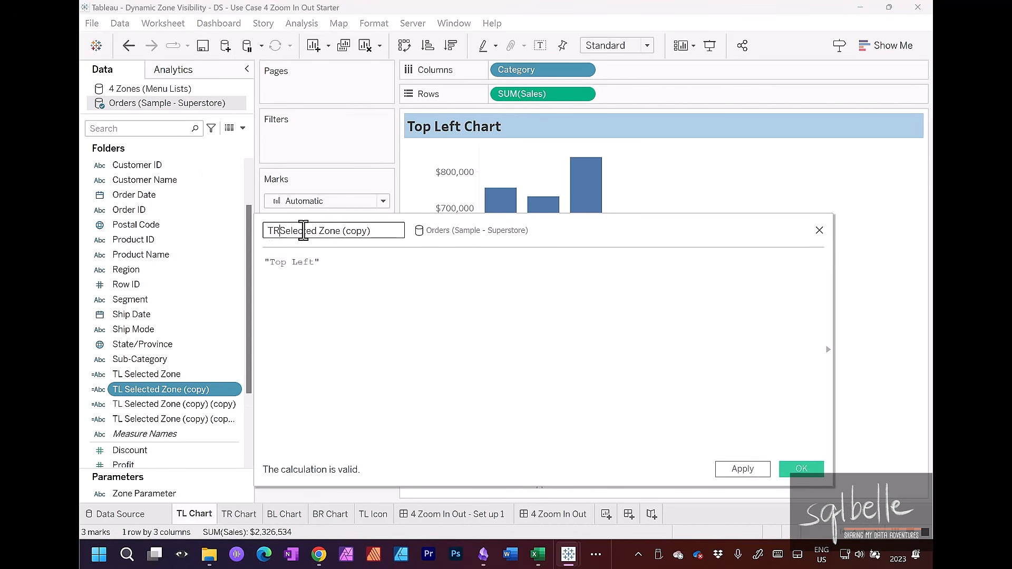
key(BackSpace)
drag(373, 231, 490, 233)
double_click(301, 263)
text(Right)
click(802, 469)
Rename the second copy to BL Selected Zone, change its formula to "Bottom Left", and save it.
right_click(183, 389)
click(224, 93)
double_click(270, 231)
text(BL)
key(BackSpace)
double_click(278, 264)
text(Bottom)
click(801, 468)
Rename the last copy to BR Selected Zone, change its formula to "Bottom Right", and save it.
right_click(159, 390)
click(190, 97)
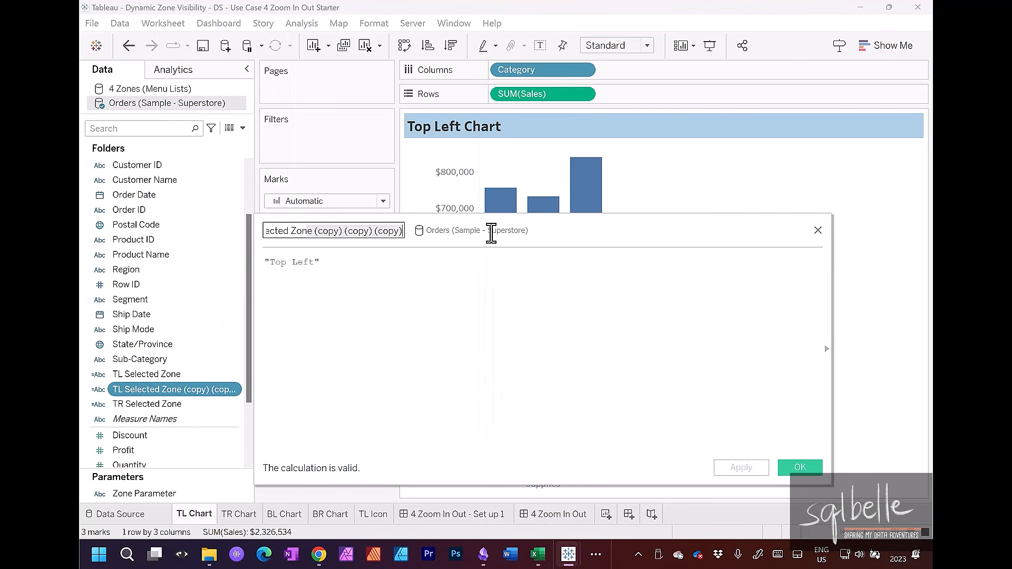
key(BackSpace)
drag(281, 231, 260, 231)
text(BR)
double_click(278, 265)
text(Bottom Right)
click(800, 467)
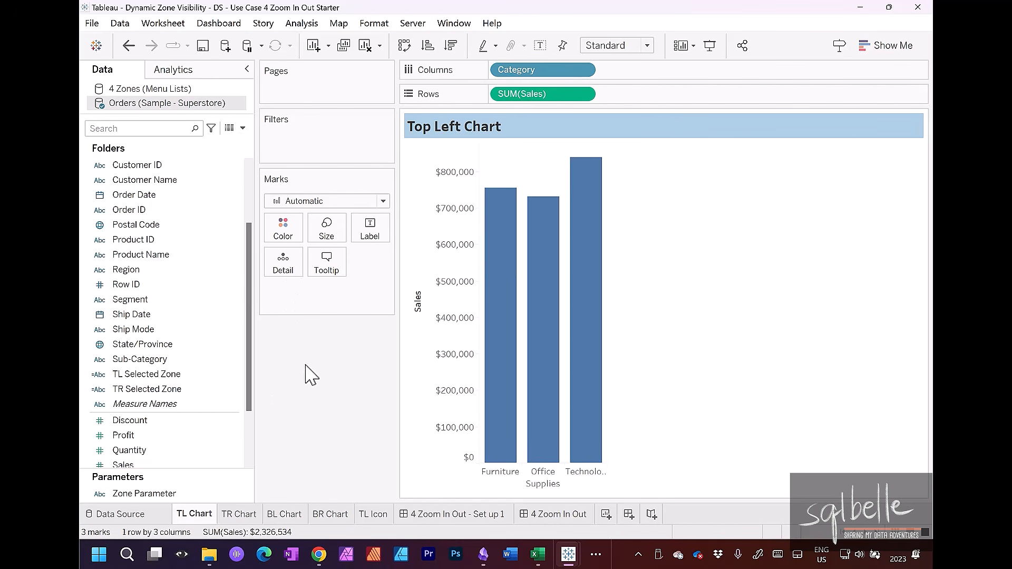
Group the data fields by folder and filter the field list to calculations only.
click(243, 128)
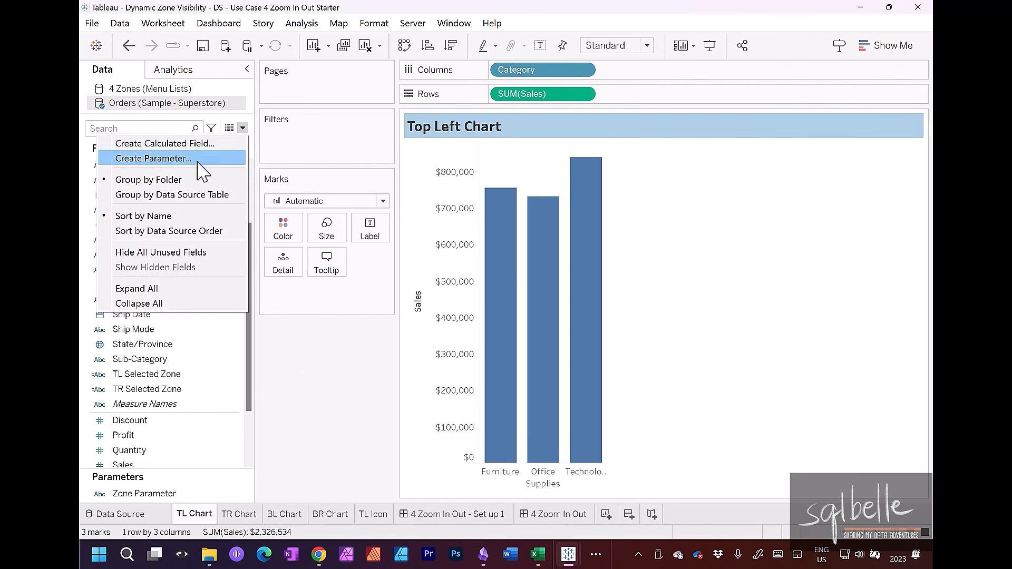
click(188, 184)
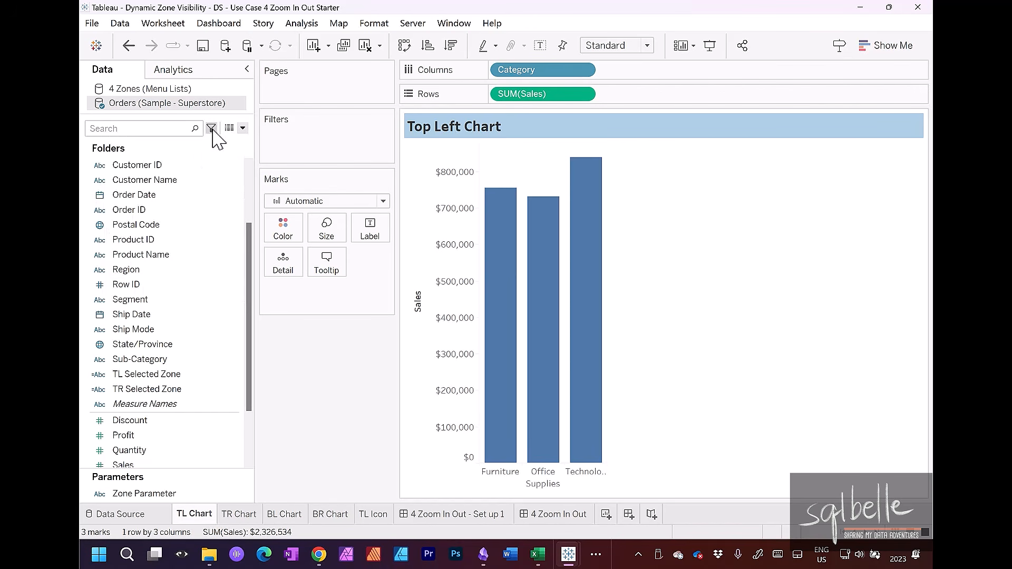
click(211, 129)
click(162, 164)
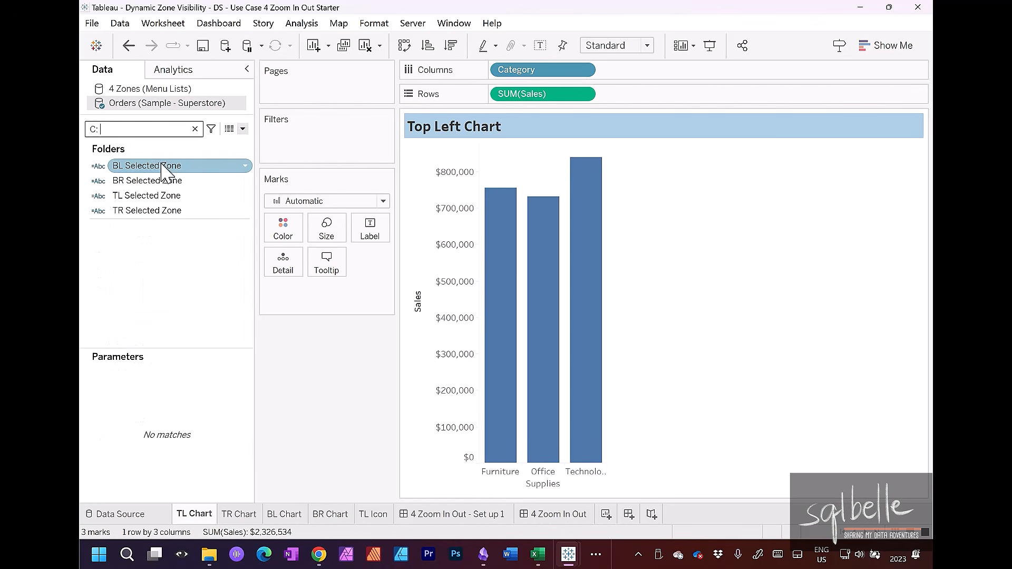
Put the four Selected Zone calculations in a new folder named Zone Visibility and clear the field list filter.
click(163, 168)
shift+click(168, 211)
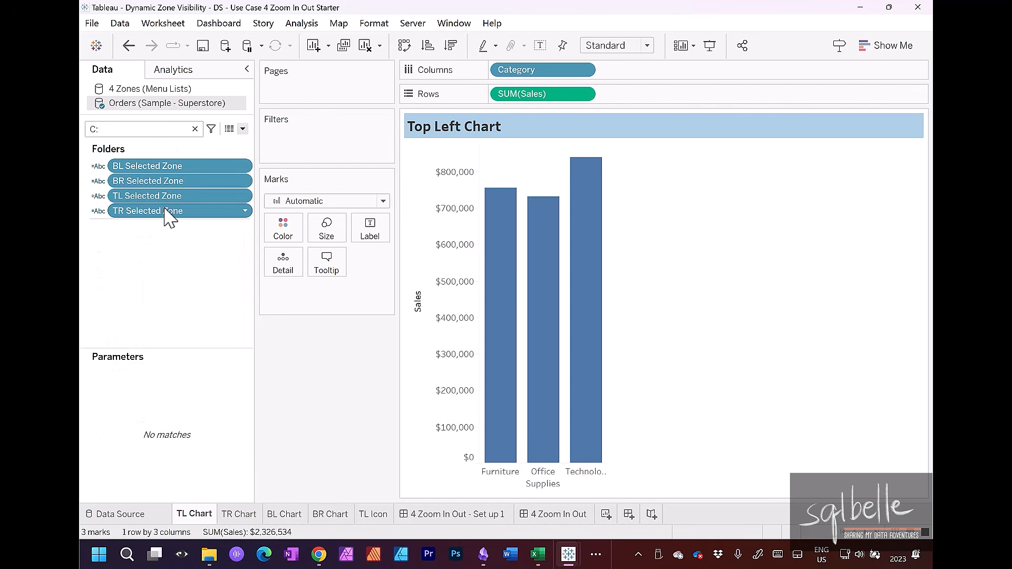
right_click(165, 178)
mouse_move(216, 389)
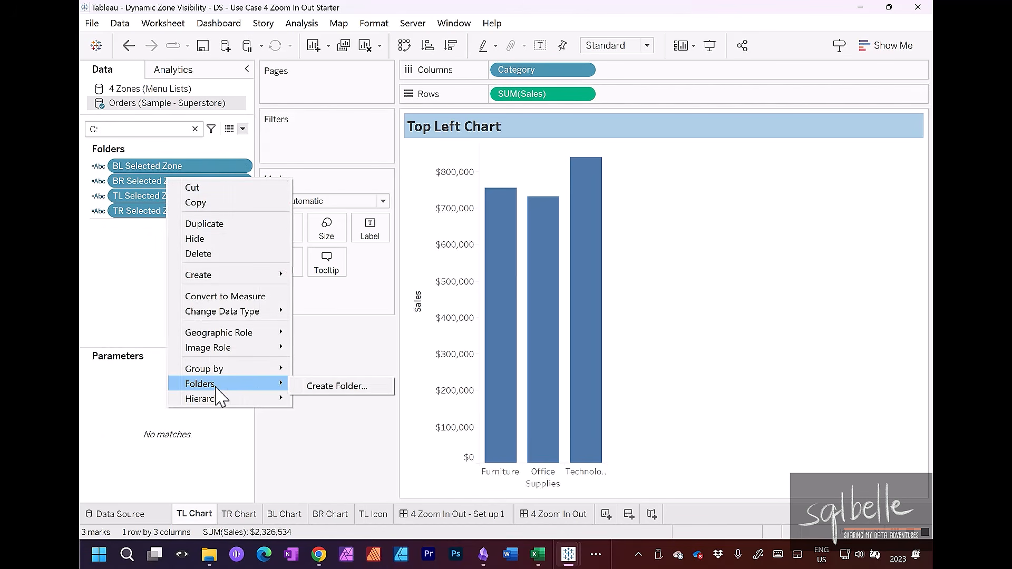
click(323, 387)
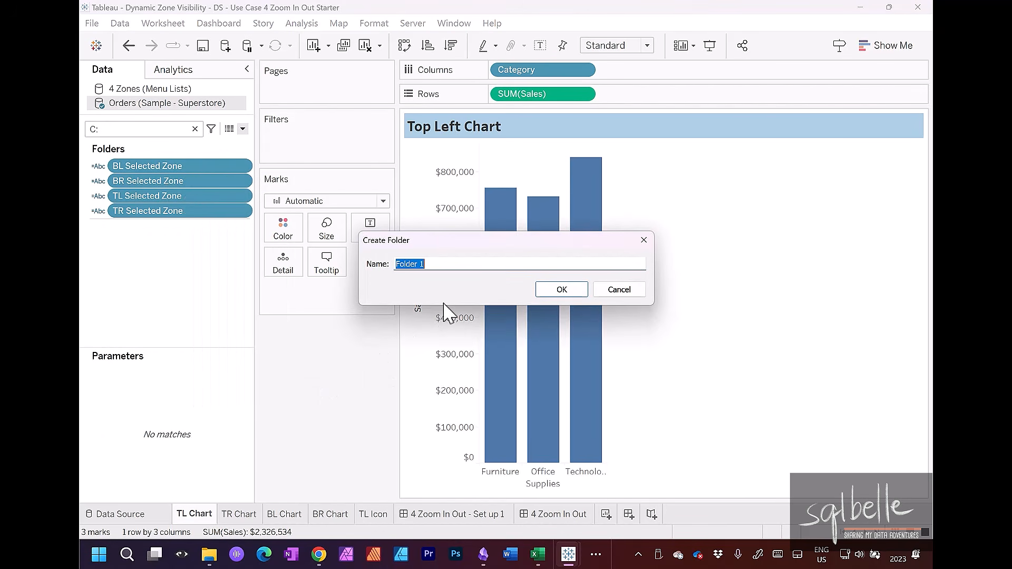
text(Zone Visibility)
click(562, 290)
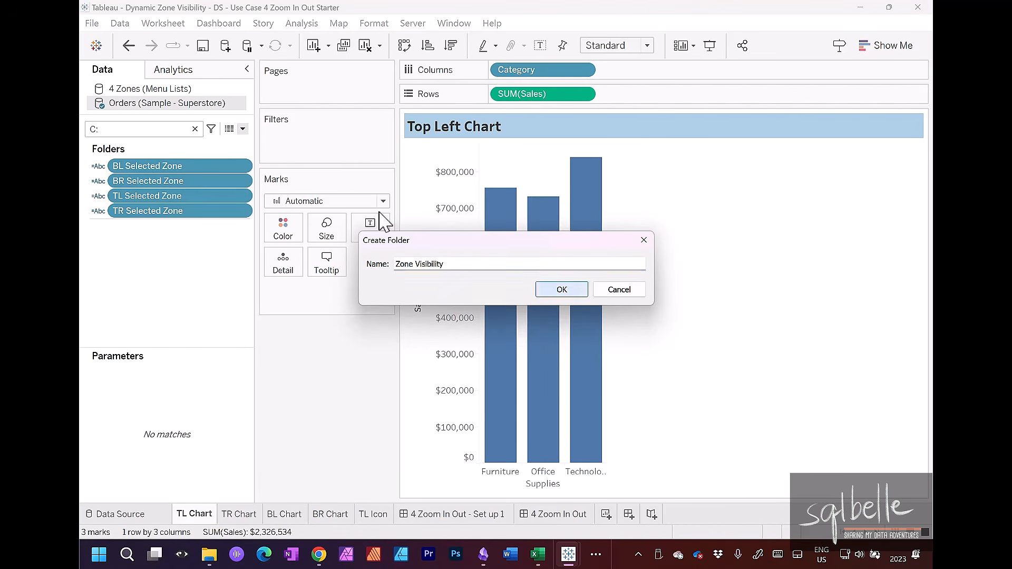
click(194, 129)
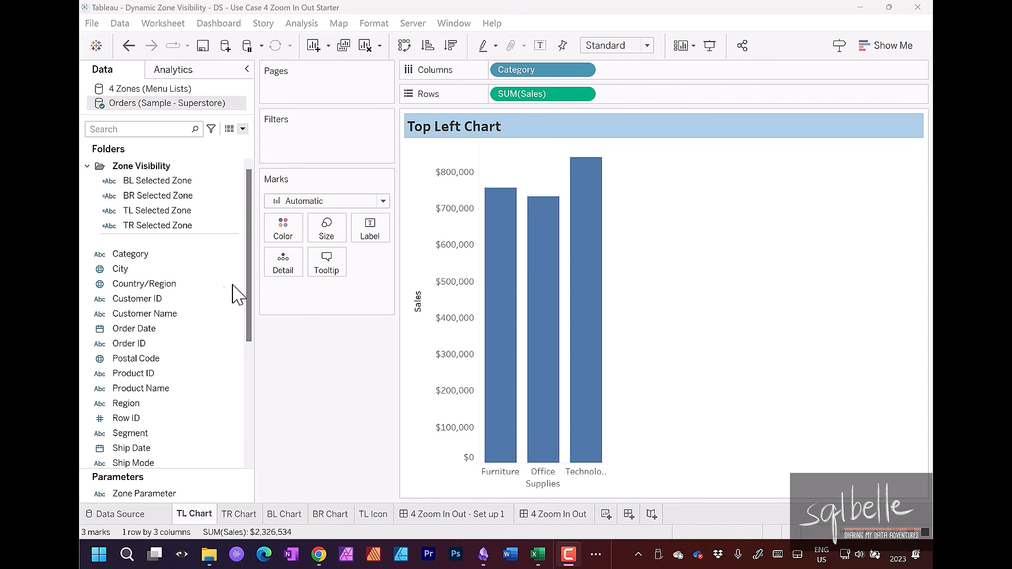
Add the matching Selected Zone calculation to Detail on each of the TL, TR, BL and BR Chart sheets.
drag(157, 210, 284, 270)
click(237, 514)
click(208, 514)
click(284, 513)
drag(157, 181, 279, 263)
click(330, 514)
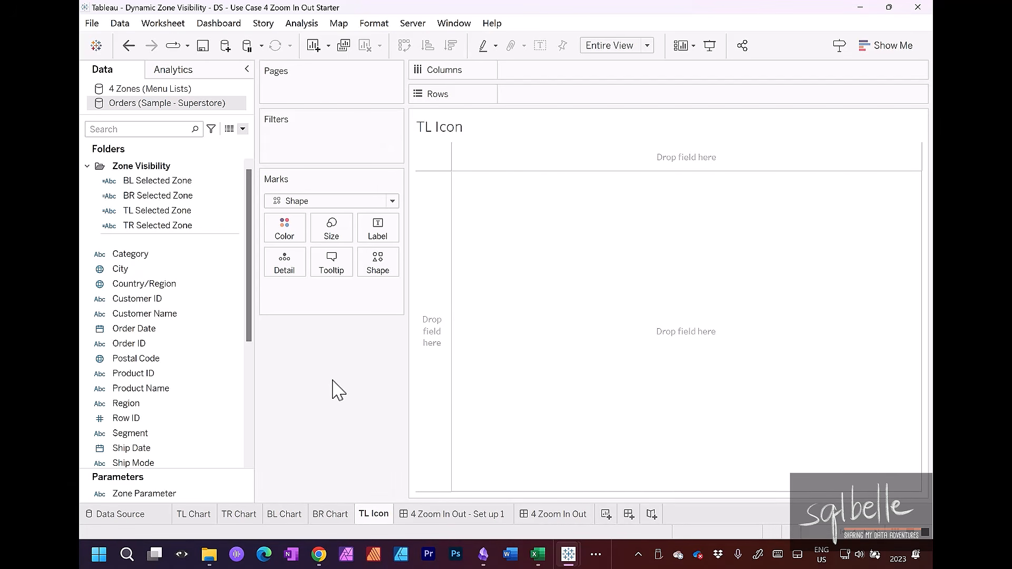
On the TL Icon sheet, show the Zone Parameter control below the Marks card as a single value list.
click(175, 496)
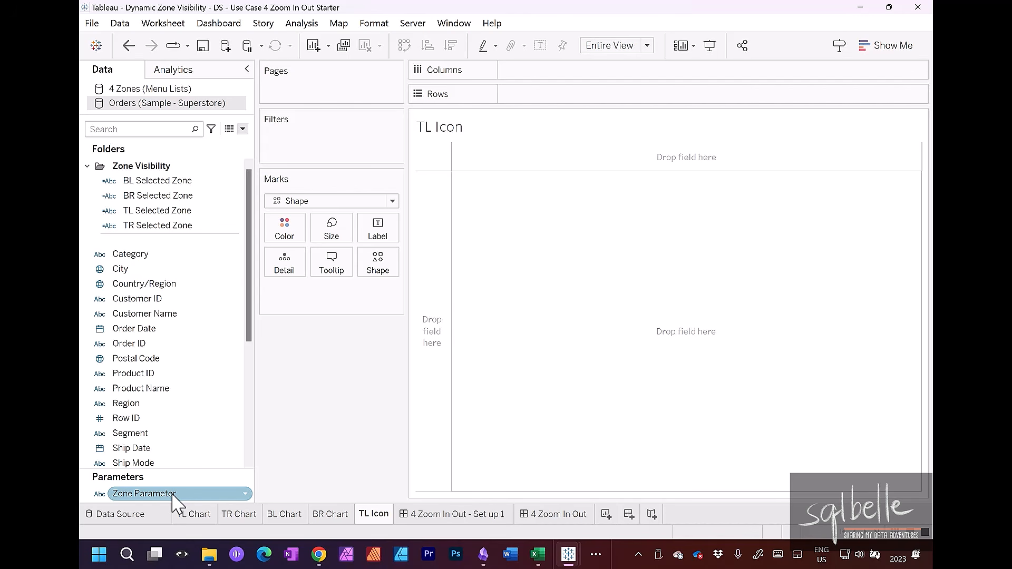
right_click(176, 495)
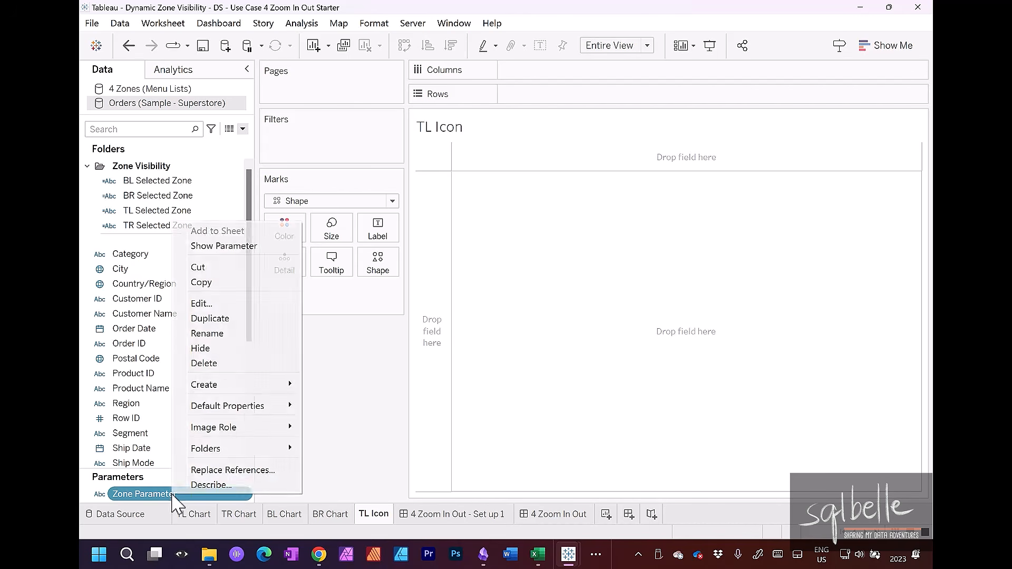
click(240, 247)
drag(701, 274, 344, 337)
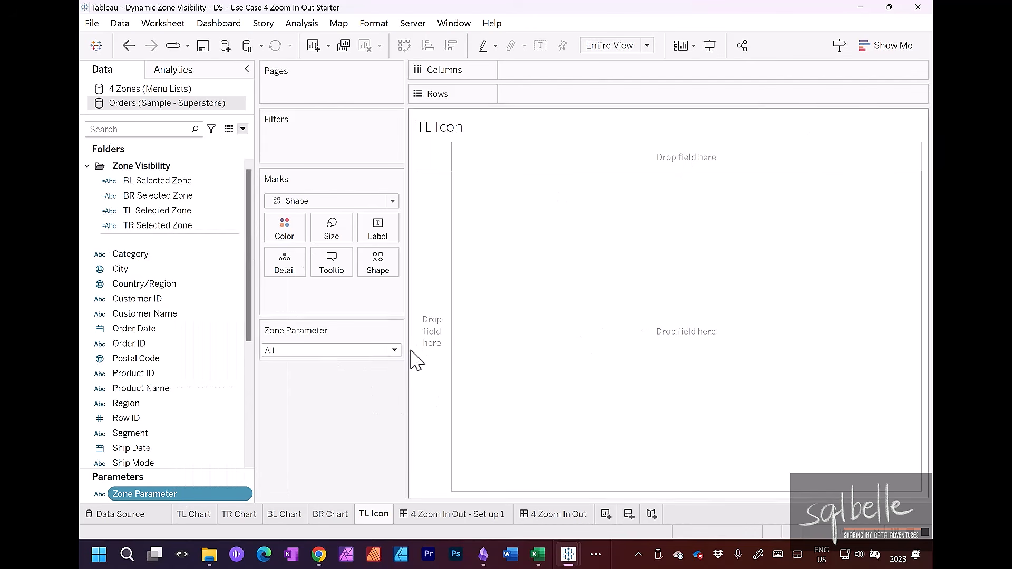
click(395, 330)
click(355, 411)
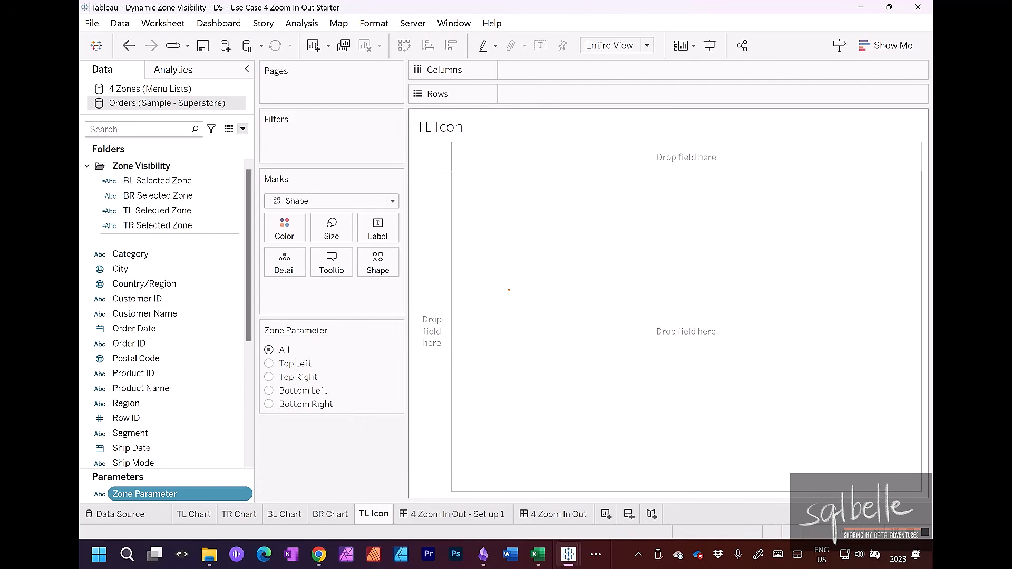
mouse_move(476, 248)
mouse_down()
mouse_move(483, 336)
mouse_move(586, 233)
mouse_move(476, 248)
mouse_up()
drag(497, 326, 554, 252)
mouse_move(544, 257)
mouse_down()
mouse_move(532, 260)
mouse_move(544, 295)
mouse_up()
mouse_move(693, 230)
mouse_down()
mouse_move(810, 316)
mouse_move(679, 234)
mouse_up()
mouse_move(774, 226)
mouse_down()
mouse_move(727, 293)
mouse_move(750, 285)
mouse_up()
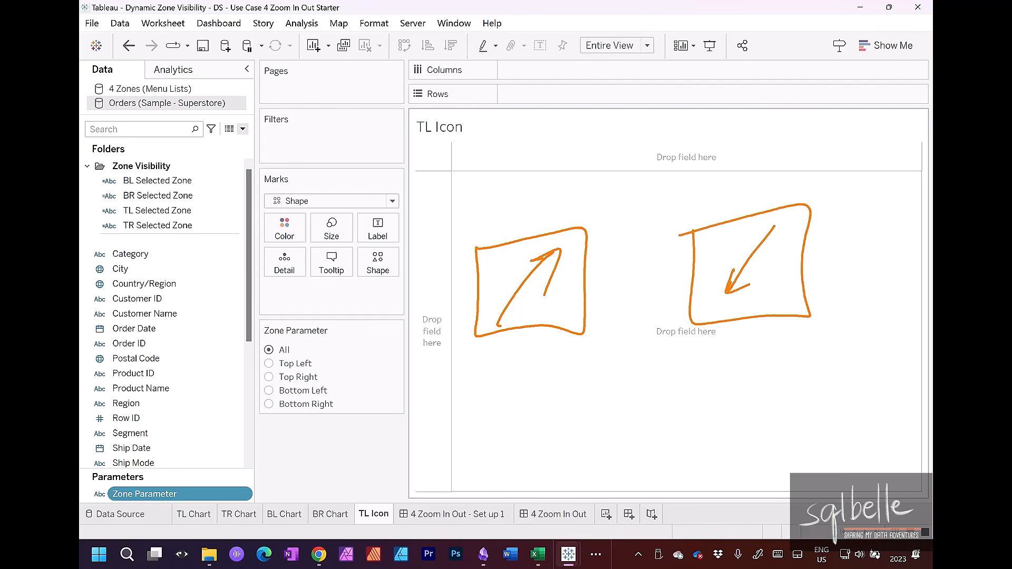
mouse_move(475, 336)
mouse_down()
mouse_move(587, 303)
mouse_move(511, 341)
mouse_up()
mouse_move(466, 273)
mouse_down()
mouse_move(374, 301)
mouse_move(299, 348)
mouse_up()
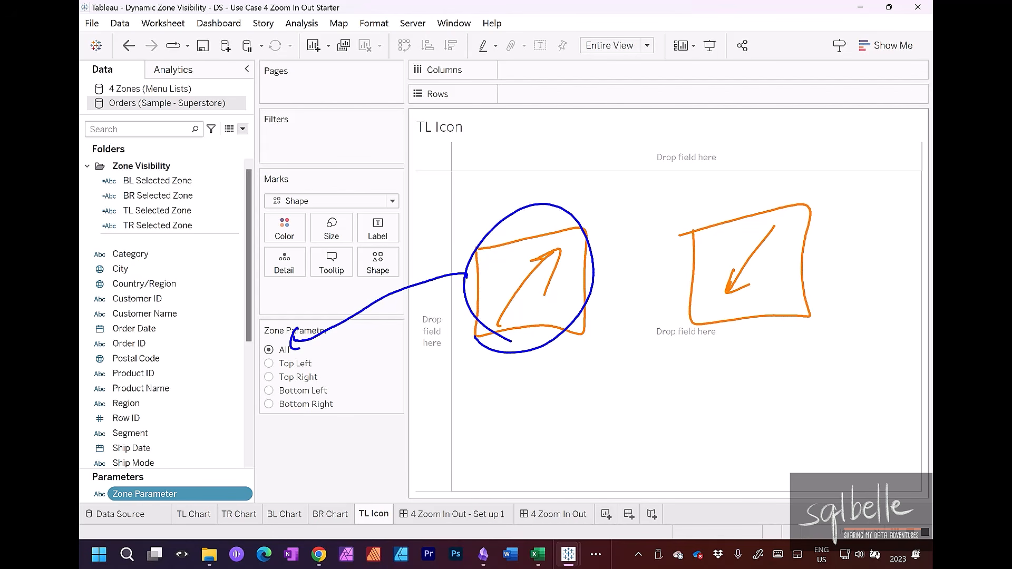
mouse_move(331, 366)
mouse_down()
mouse_move(345, 363)
mouse_move(350, 413)
mouse_up()
mouse_move(447, 395)
mouse_down()
mouse_move(704, 346)
mouse_move(718, 368)
mouse_up()
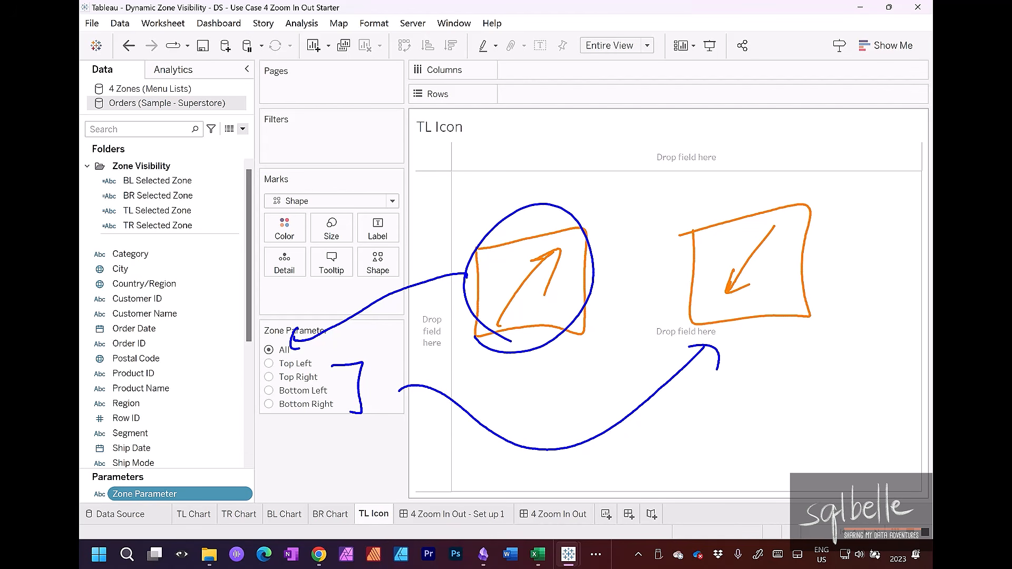
key(Escape)
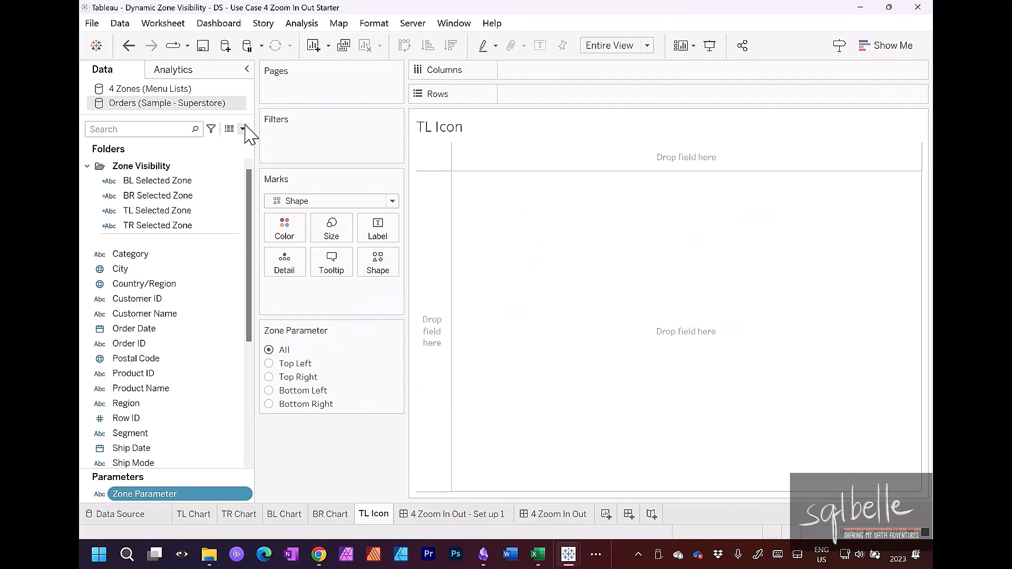
Create a calculated field named Zoom Icon with the formula [Zone Parameter] != "All".
click(242, 129)
click(214, 145)
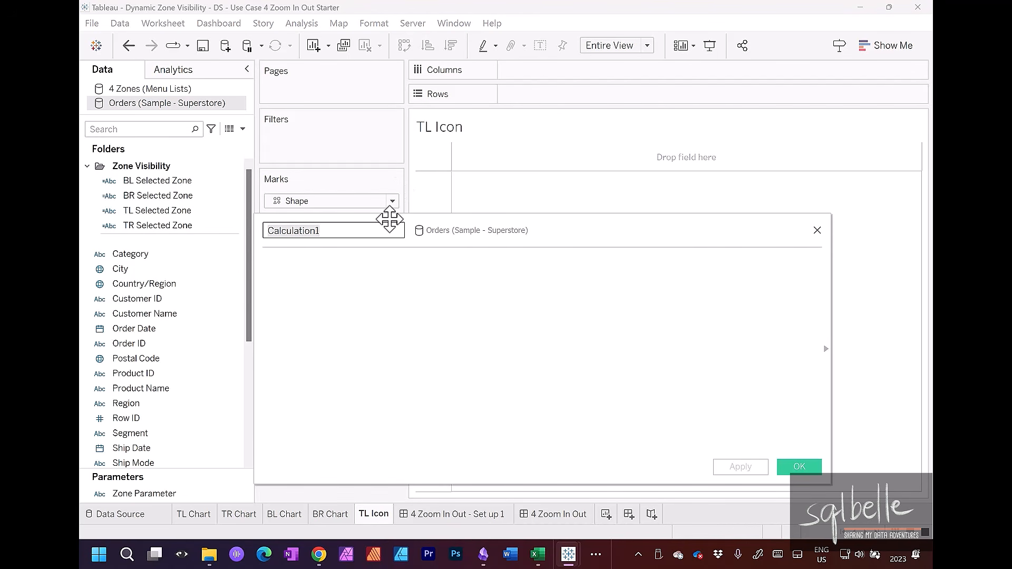
text(Zoom Icon)
drag(422, 230, 573, 225)
click(519, 290)
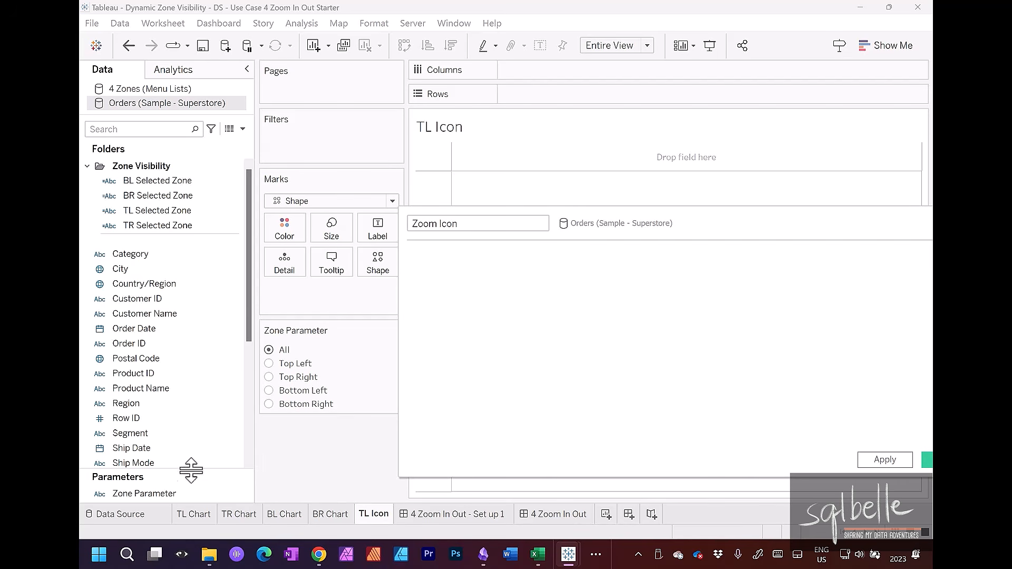
drag(156, 496, 558, 315)
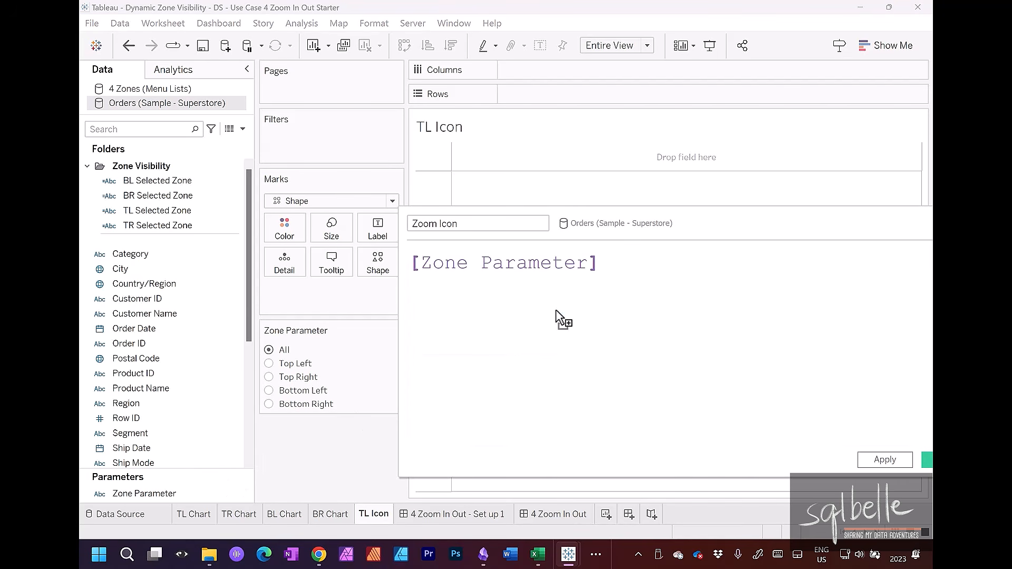
text(!= "All")
Add the comments "//All = False = Maximize Icon" and "//True = Minimize Icon" above the Zoom Icon formula and apply the calculation.
key(ctrl+Home)
key(Return)
key(Up)
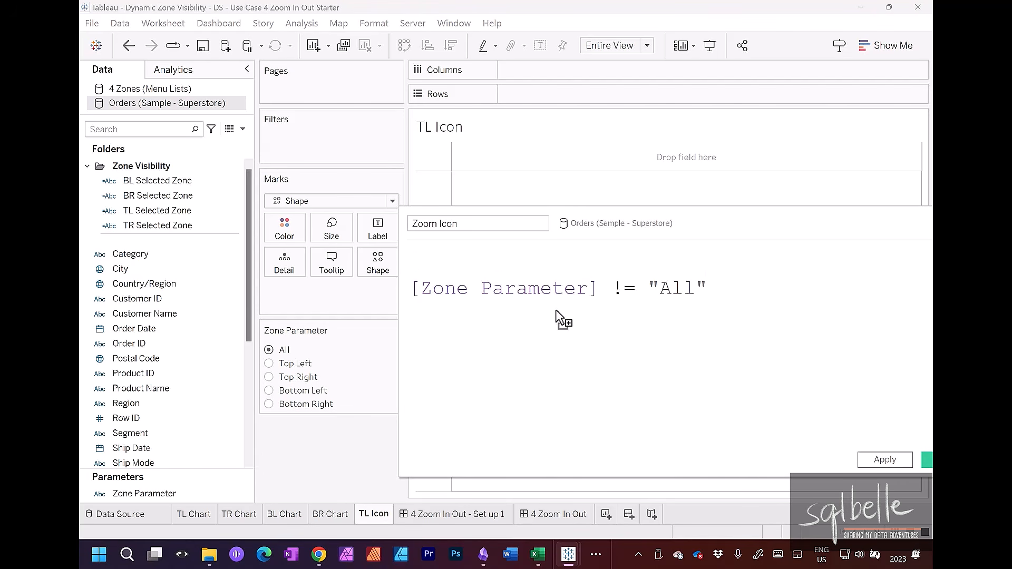
text(//All = False =)
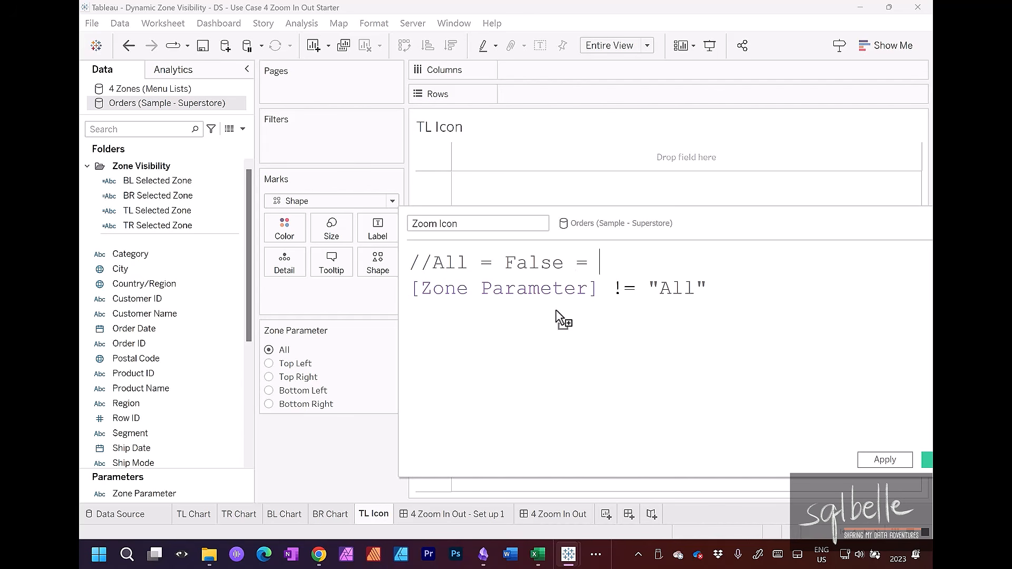
text( Maximize Icon)
key(Return)
text(// )
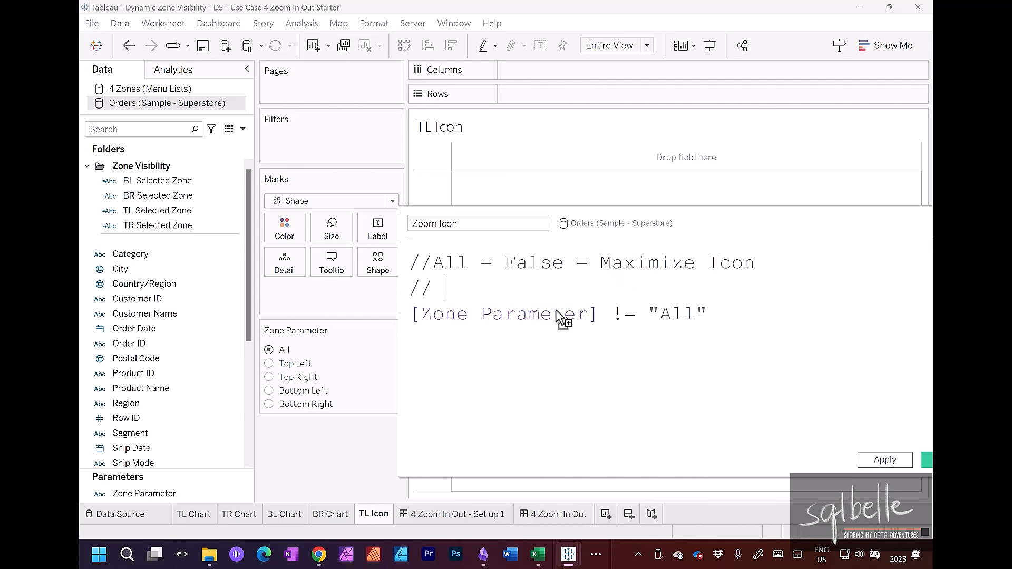
text(True = Minimize Icon)
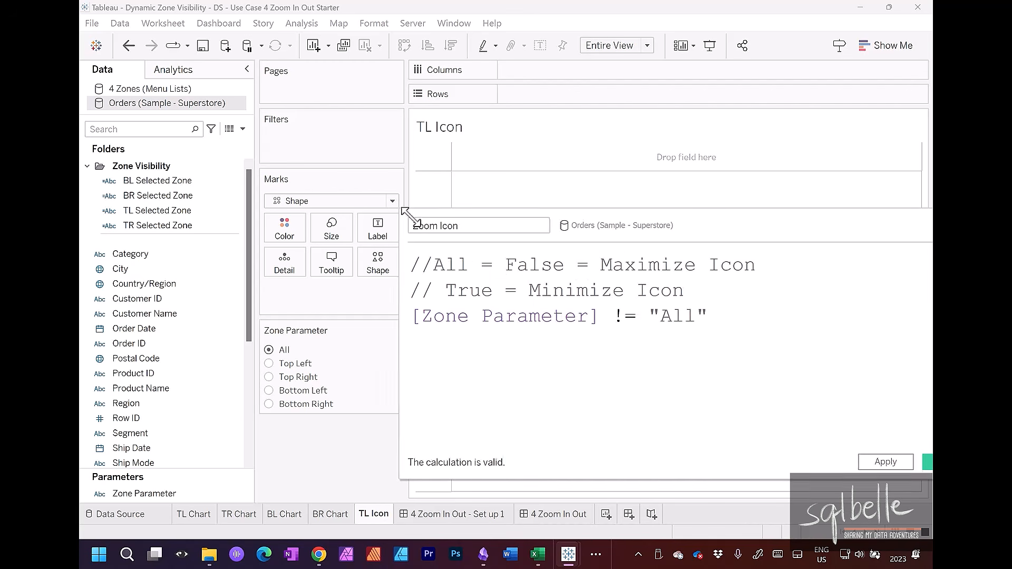
drag(411, 217, 555, 293)
drag(803, 289, 611, 333)
click(408, 392)
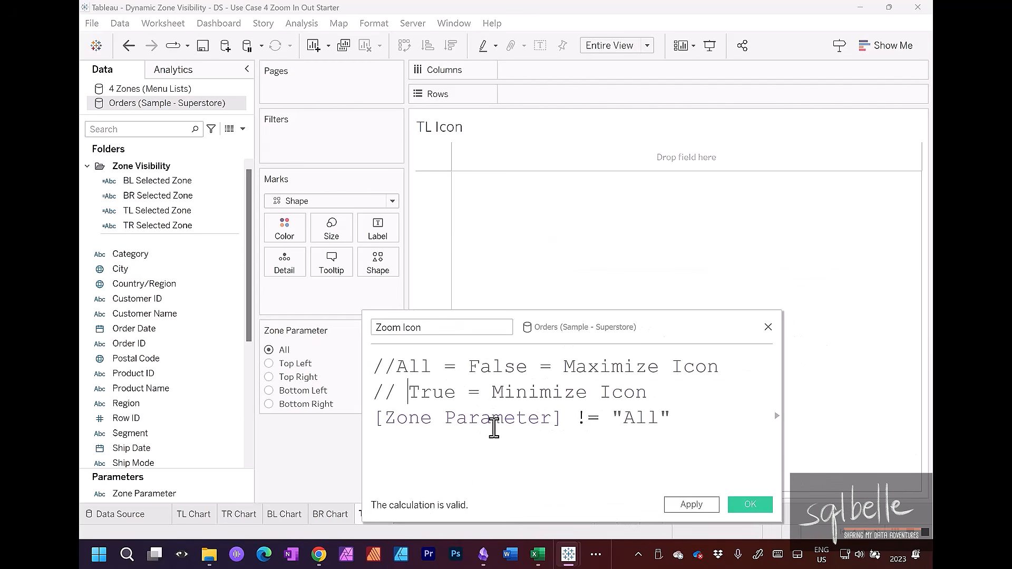
key(BackSpace)
click(690, 505)
Add the Zoom Icon calculation to the Zone Visibility folder.
right_click(194, 451)
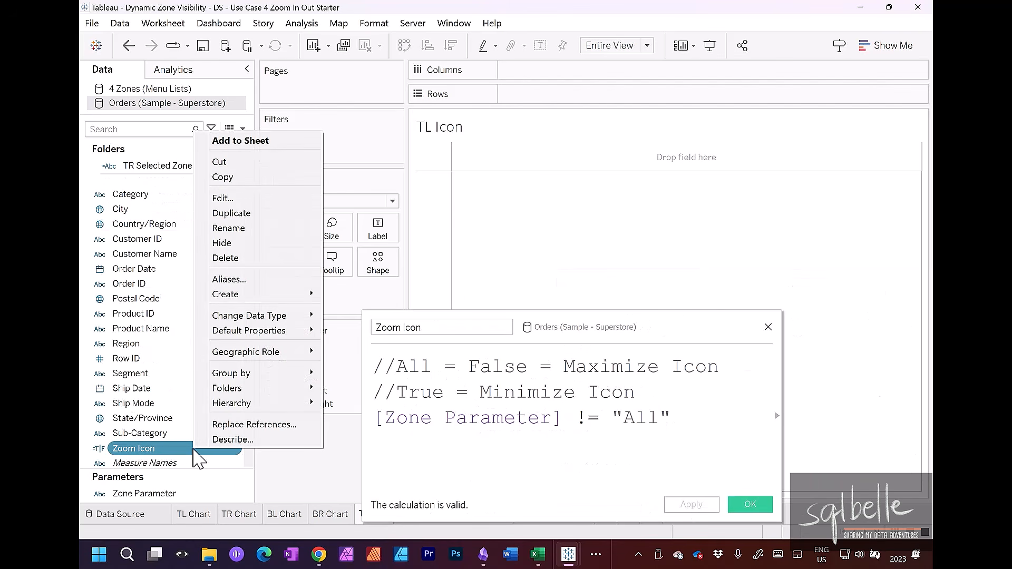
mouse_move(254, 390)
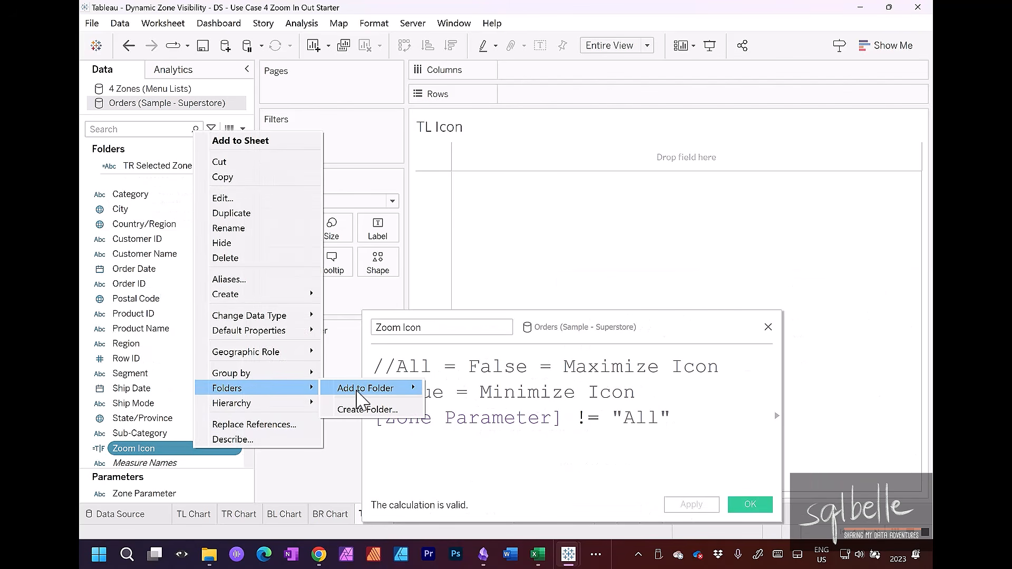
mouse_move(360, 397)
click(441, 388)
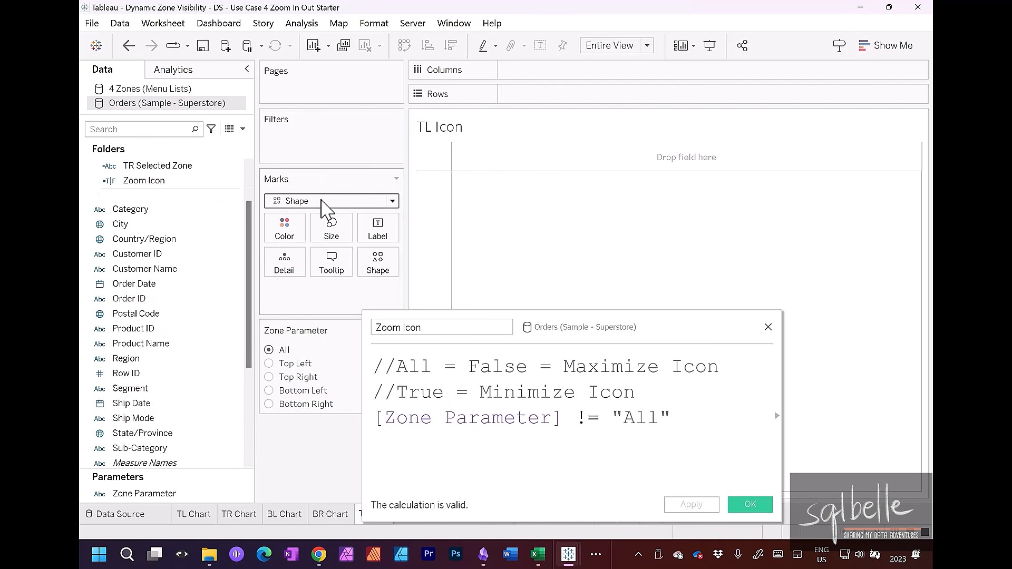
Assign Zoom Icon to Shape on the TL Icon sheet and show its shape legend.
mouse_move(174, 181)
mouse_down()
mouse_move(332, 218)
mouse_move(394, 270)
mouse_up()
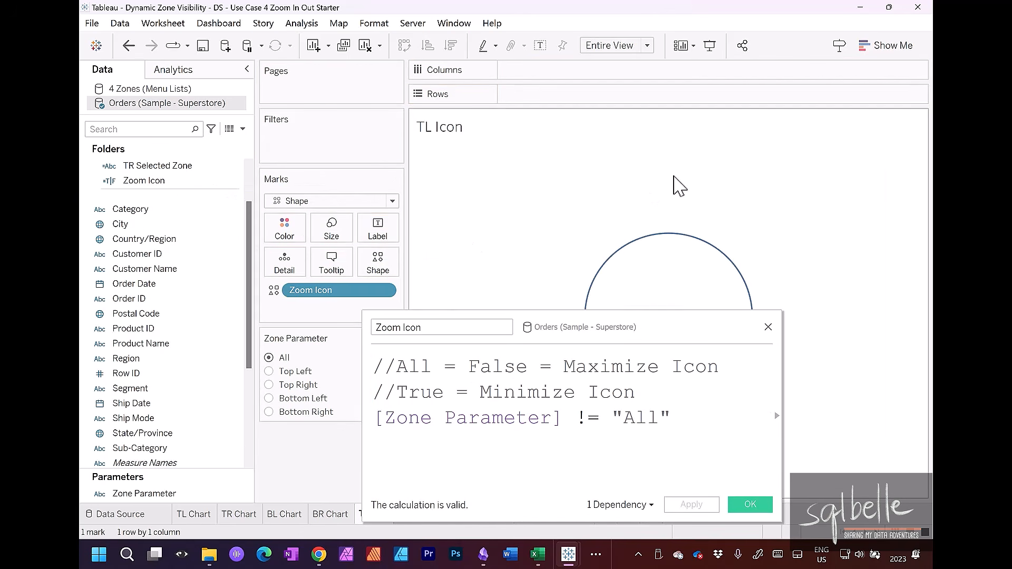
click(685, 46)
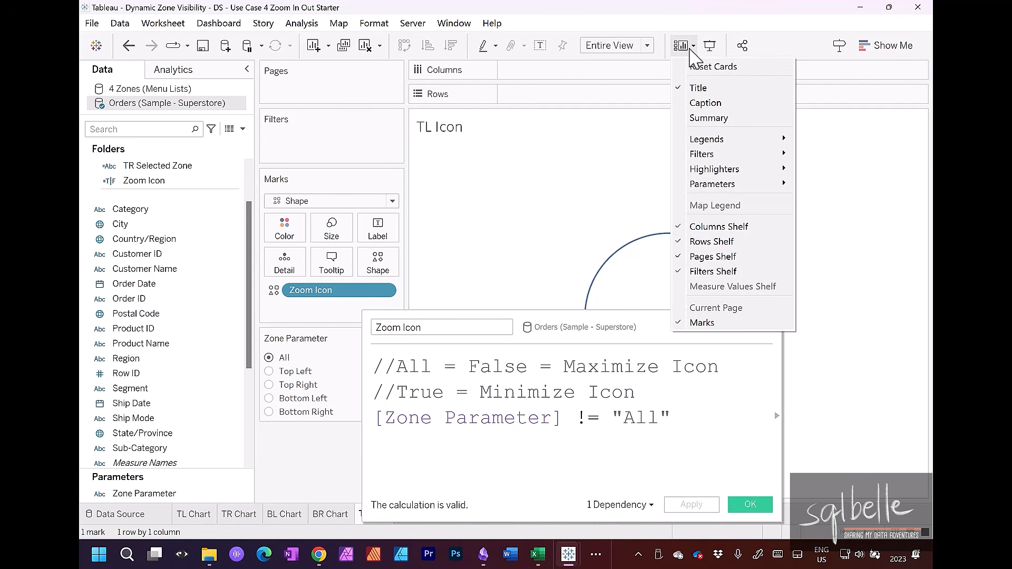
mouse_move(701, 139)
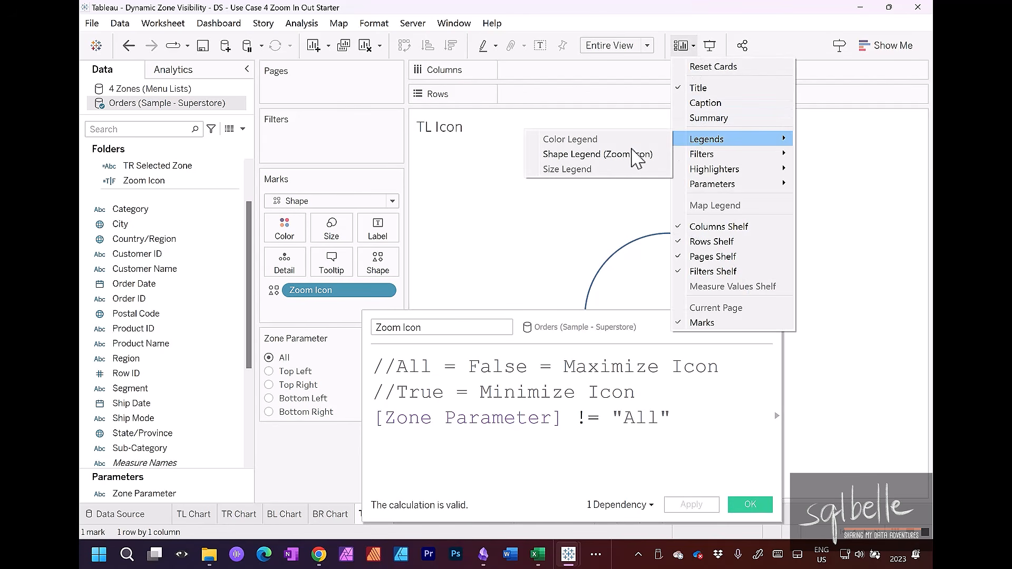
click(592, 155)
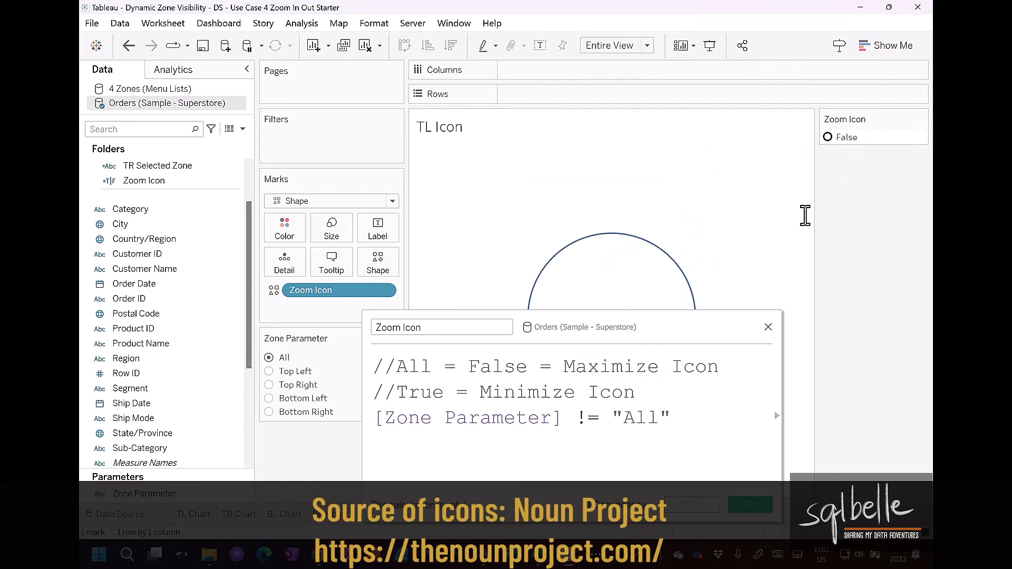
Assign the maximize icon from the Custom Icons palette to the False value of Zoom Icon.
double_click(846, 138)
click(619, 153)
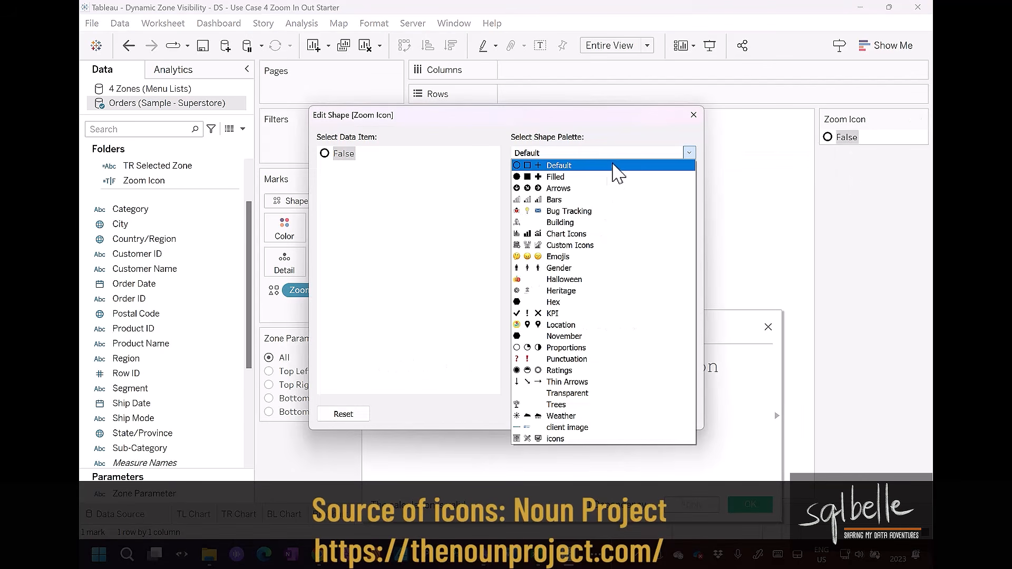
click(573, 244)
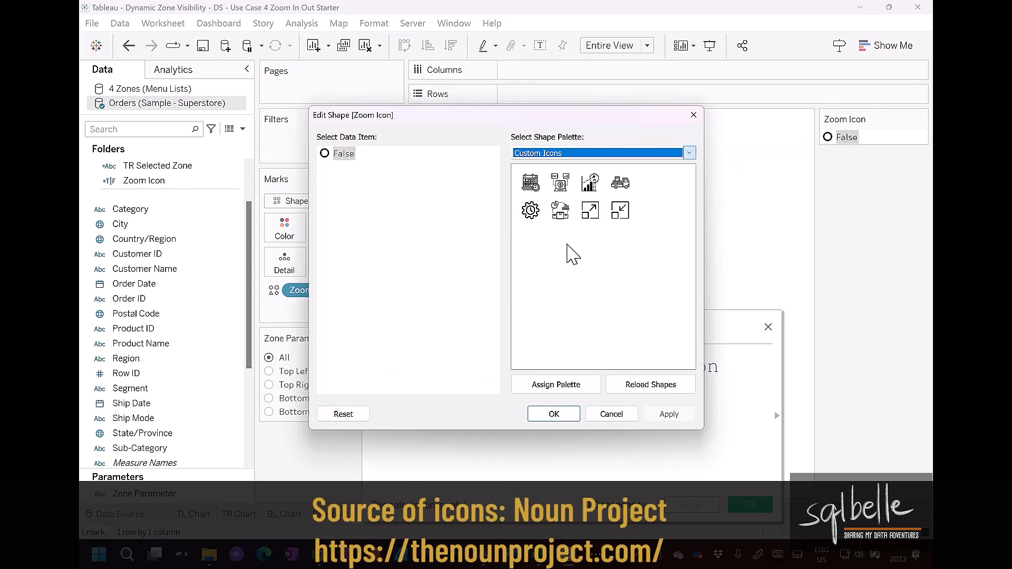
click(594, 221)
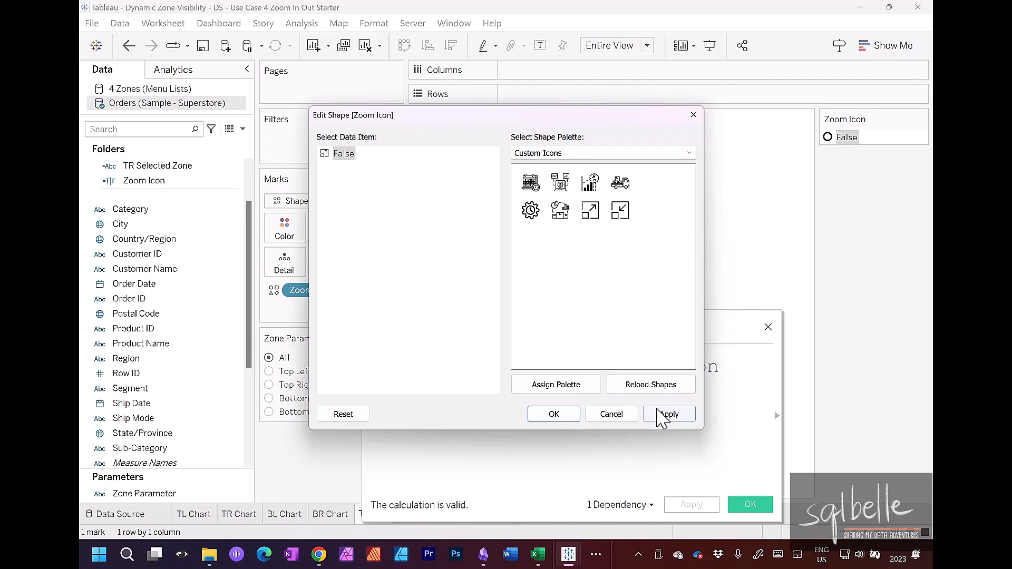
click(663, 415)
click(559, 417)
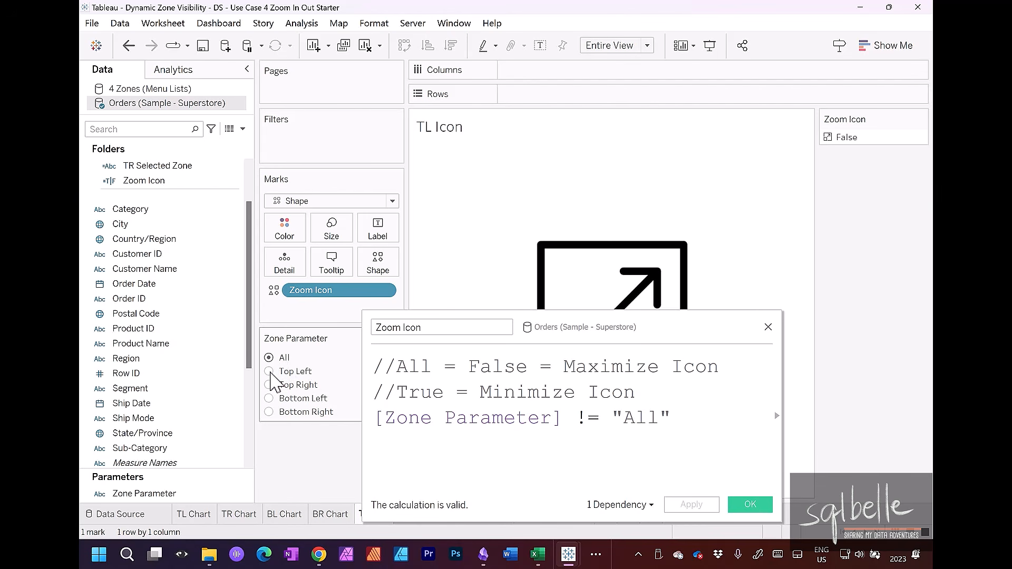
Set Zone Parameter to Top Left, assign the Custom Icons minimize icon to Zoom Icon's True value, and close the calculation editor.
click(269, 371)
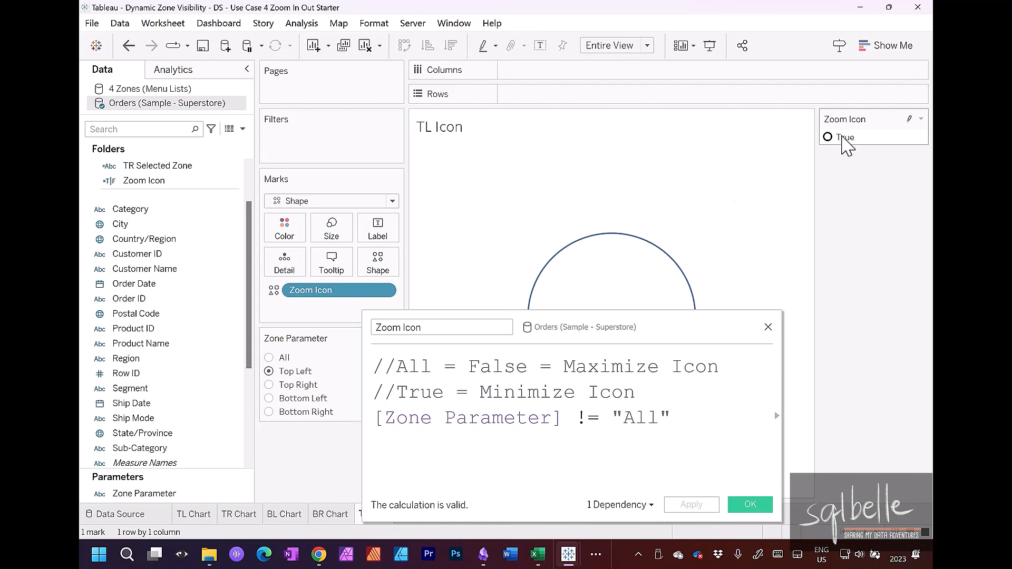
double_click(844, 138)
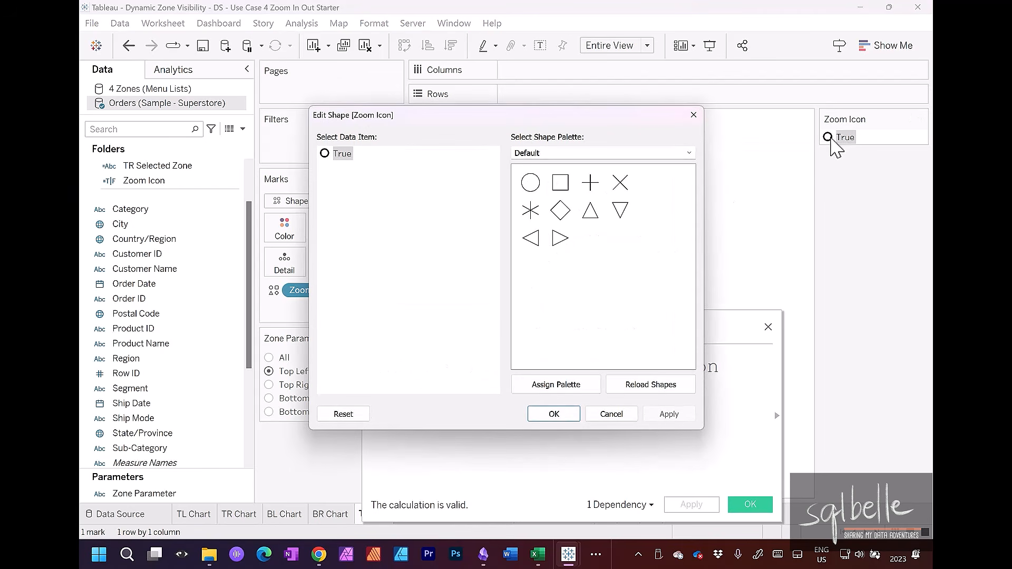
click(611, 154)
click(570, 245)
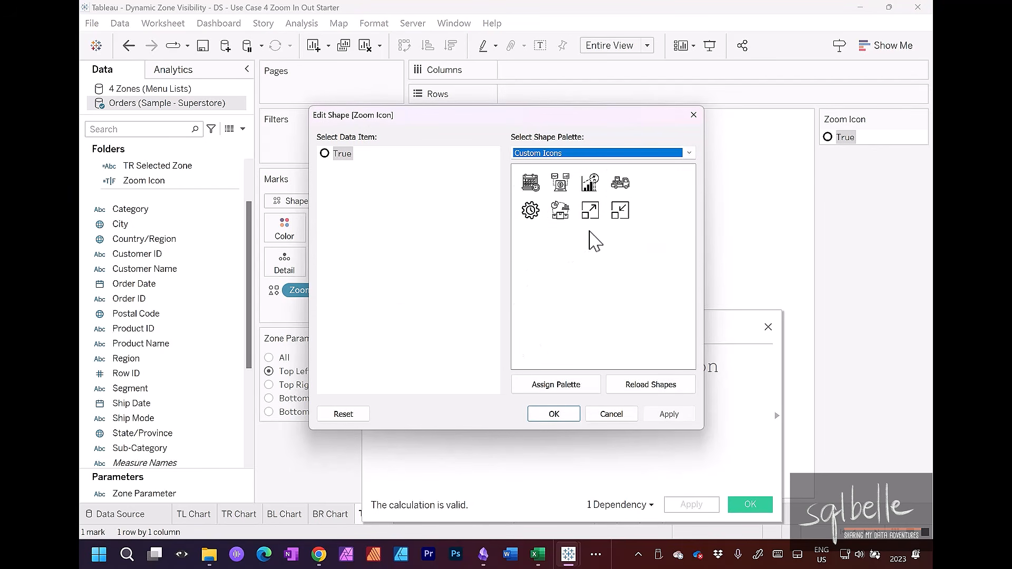
click(621, 211)
click(668, 414)
click(611, 415)
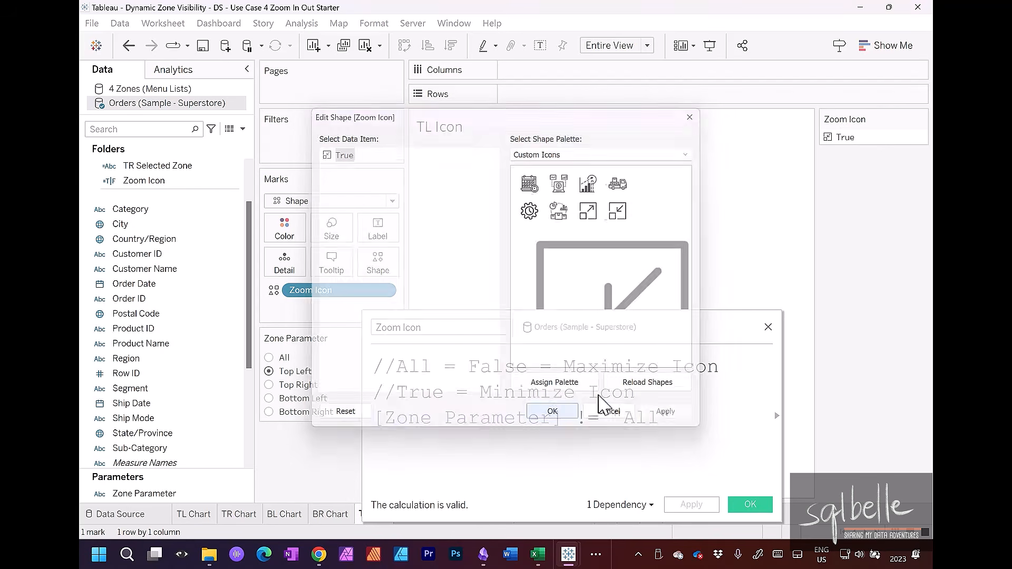
click(768, 327)
Test the zoom icon by switching Zone Parameter through All, Top Left, Top Right, Bottom Left and Bottom Right.
click(268, 358)
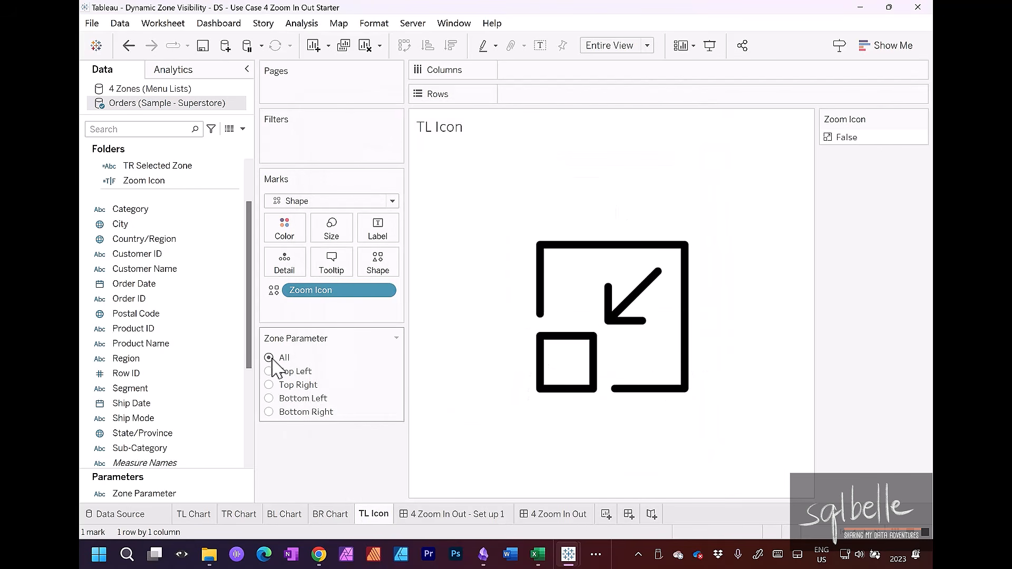
click(269, 372)
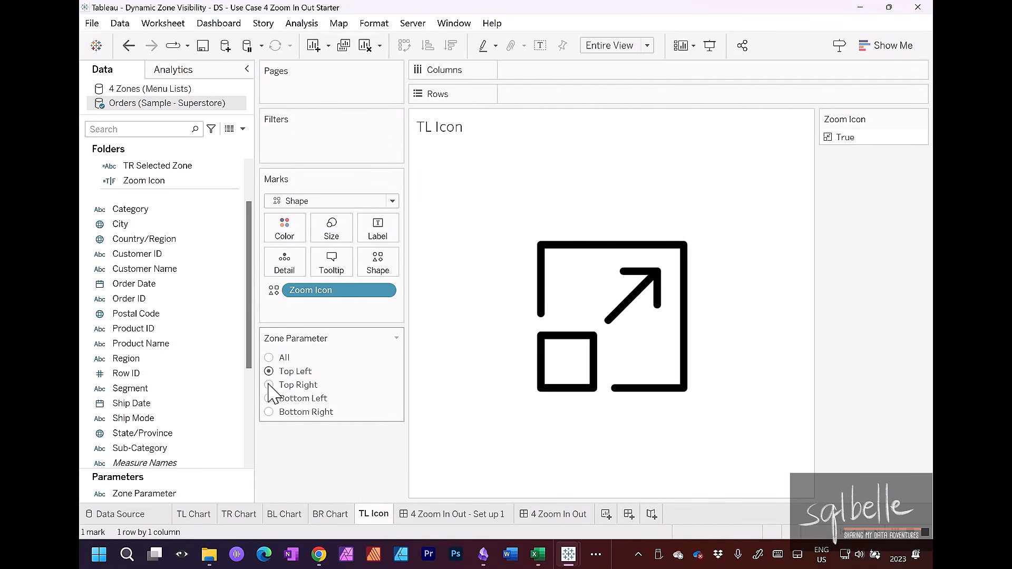
click(270, 384)
click(270, 398)
click(270, 412)
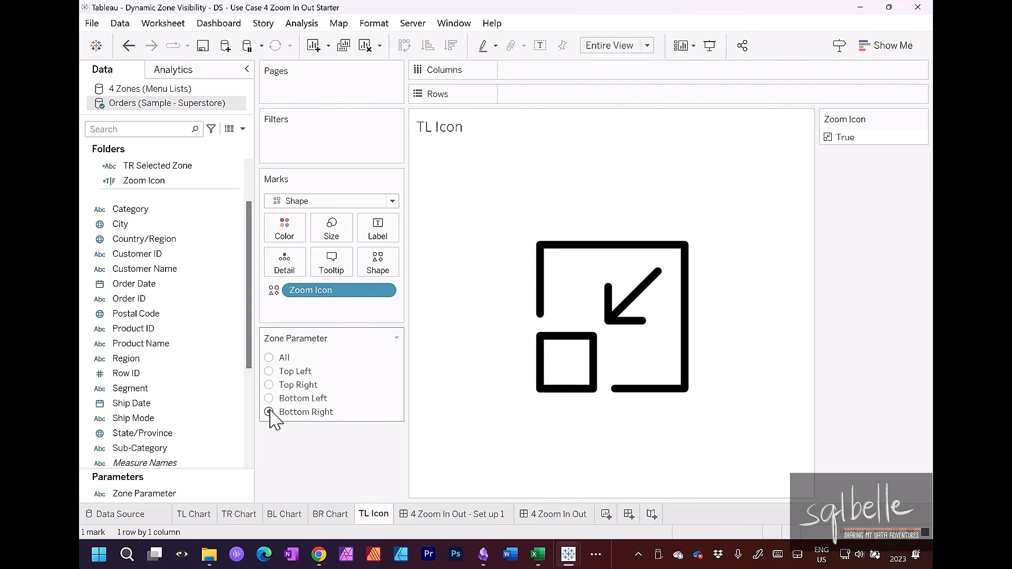
Duplicate the TL Icon sheet and rename the copy TR Icon.
mouse_move(374, 516)
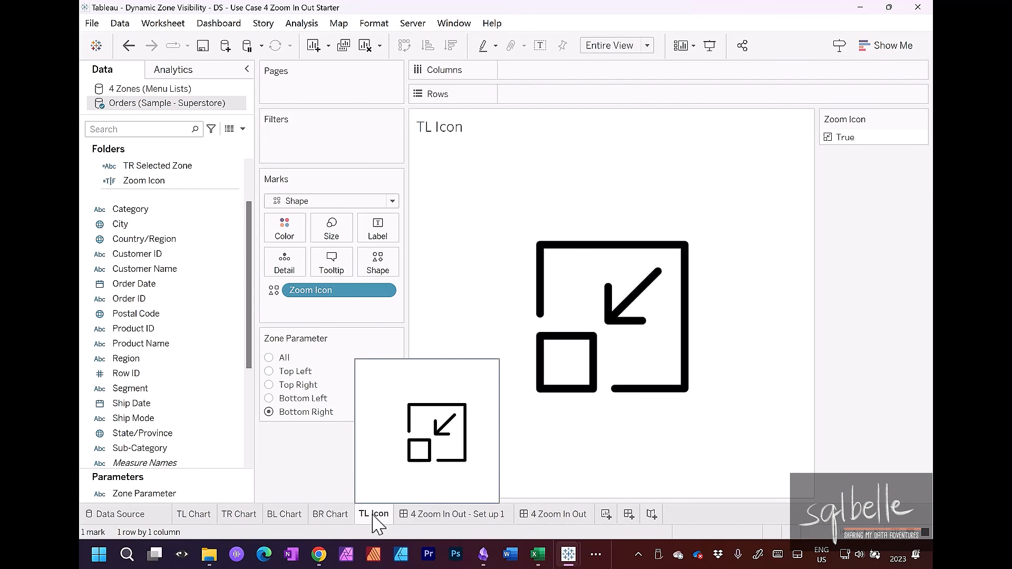
right_click(373, 515)
click(409, 384)
double_click(418, 515)
text(TR Icon)
key(Return)
Duplicate the TR Icon sheet and rename the copy BL Icon.
right_click(419, 516)
click(456, 380)
double_click(457, 518)
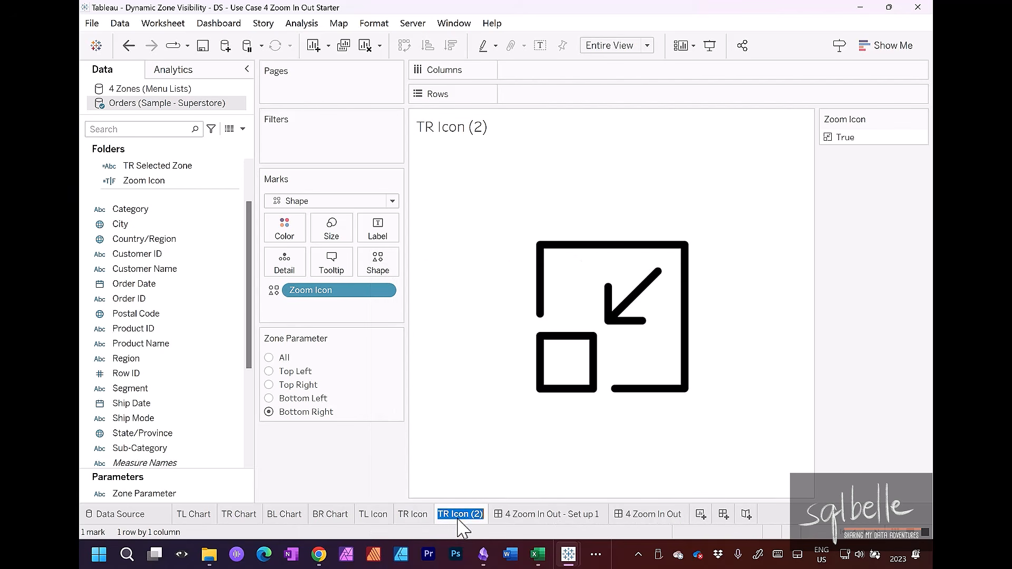
text(BL Icon)
key(Return)
Duplicate the BL Icon sheet and rename the copy BR Icon.
right_click(453, 515)
click(522, 379)
double_click(490, 514)
text(BR Icon)
key(Return)
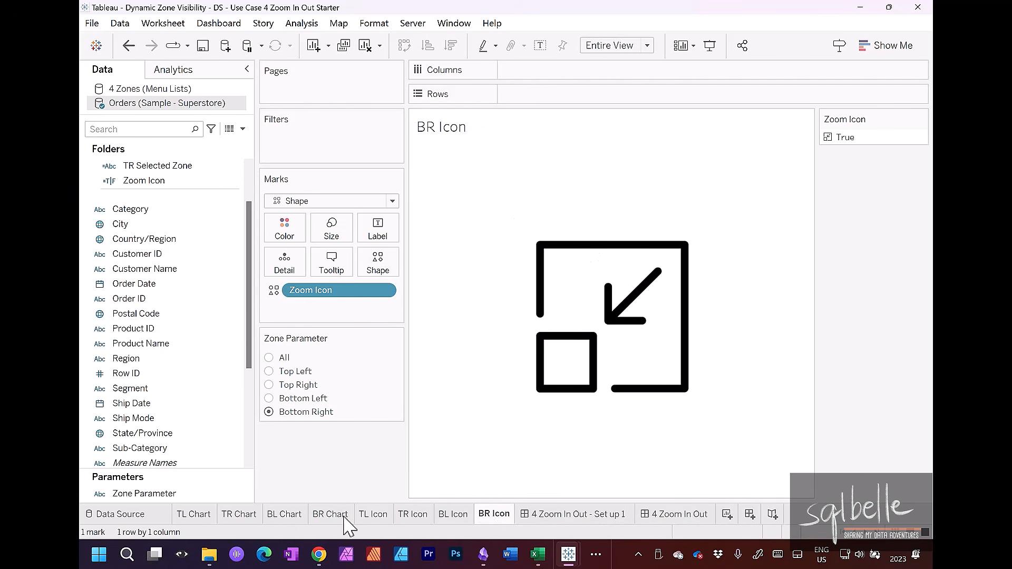
Add the matching TL, TR, BL and BR Selected Zone field to Detail on each of the four icon sheets.
click(194, 515)
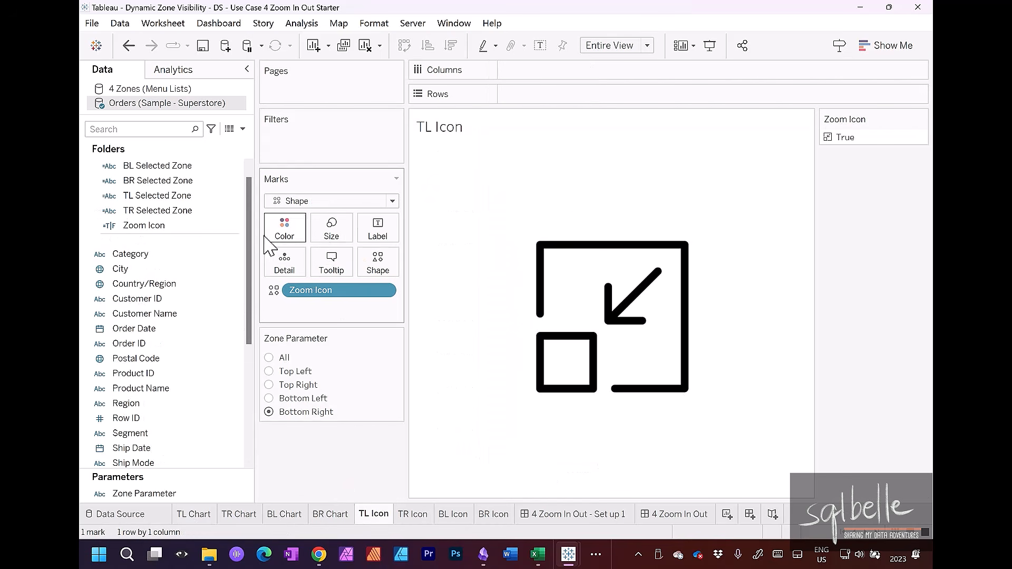
drag(226, 196, 284, 268)
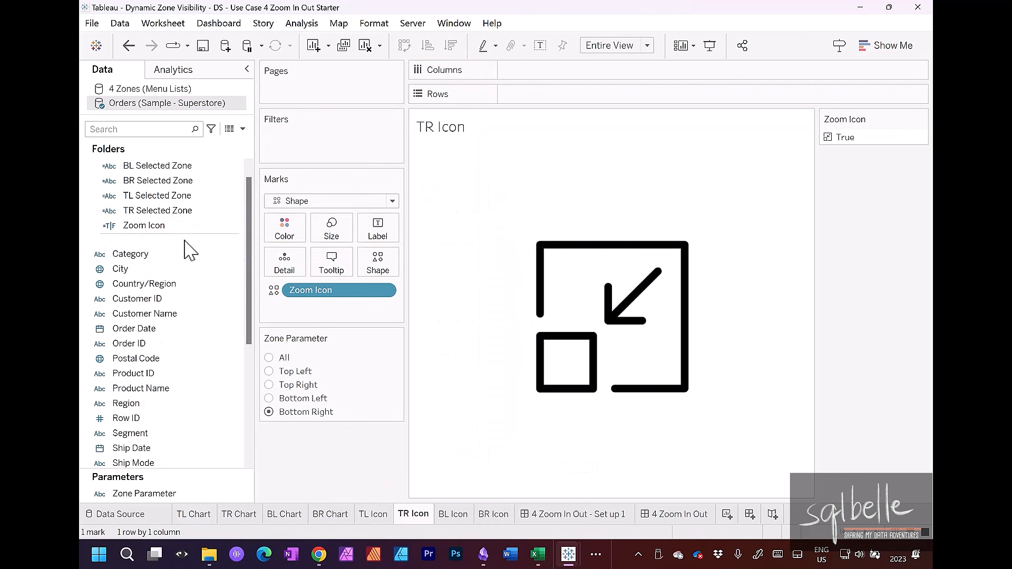
drag(157, 210, 284, 264)
drag(157, 165, 285, 266)
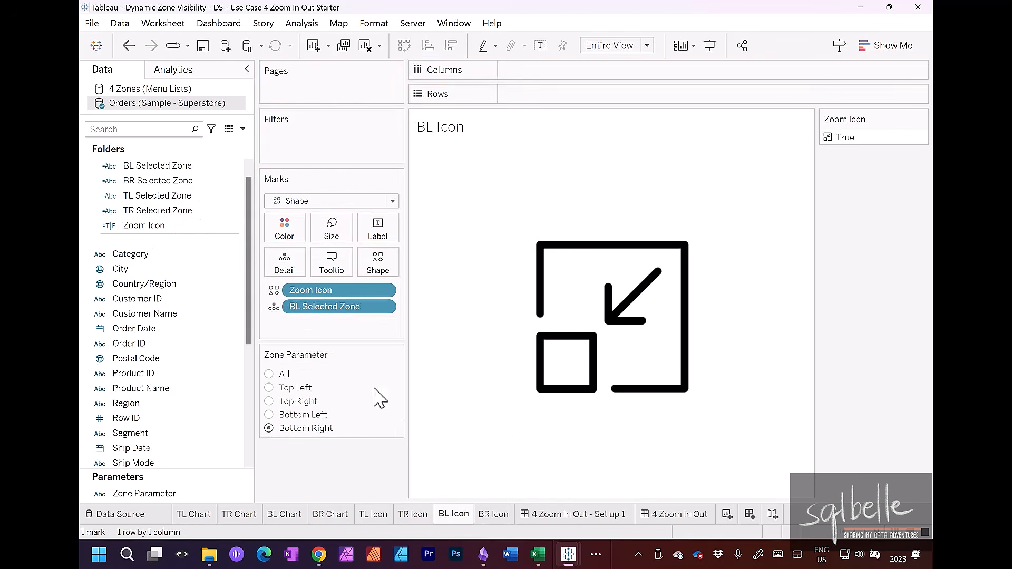
drag(157, 180, 285, 266)
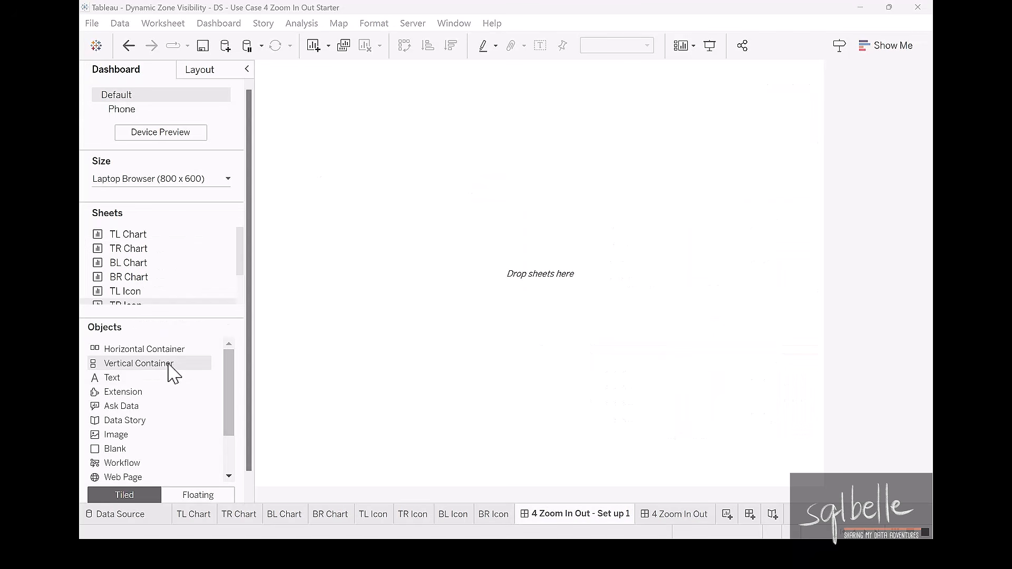
Add a vertical container holding two stacked blank objects to the 4 Zoom In Out - Set up 1 dashboard.
drag(158, 372, 440, 253)
drag(115, 448, 323, 362)
drag(129, 448, 529, 144)
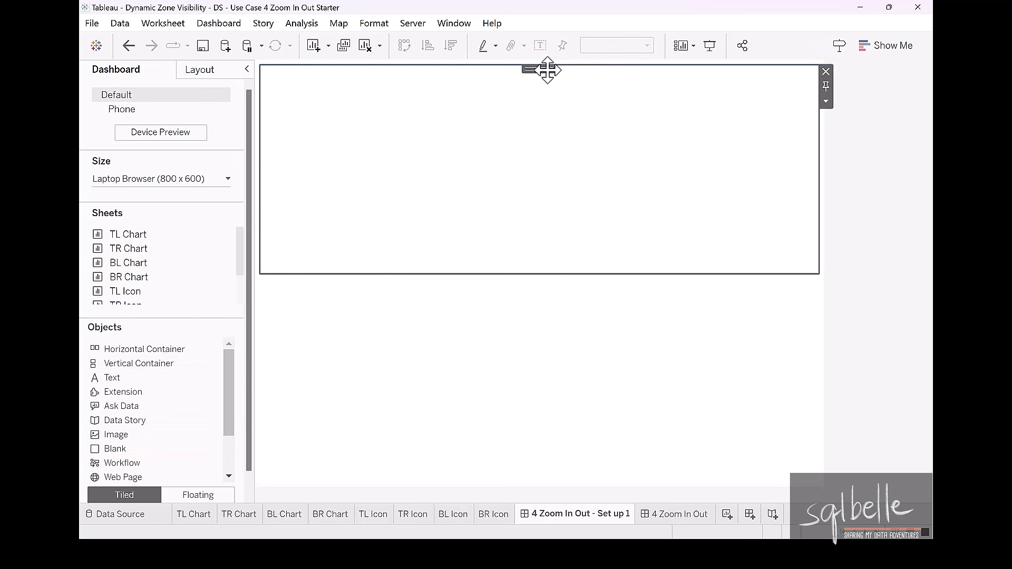
Rename the vertical container Main Dashboard and distribute its contents evenly.
double_click(546, 69)
click(825, 86)
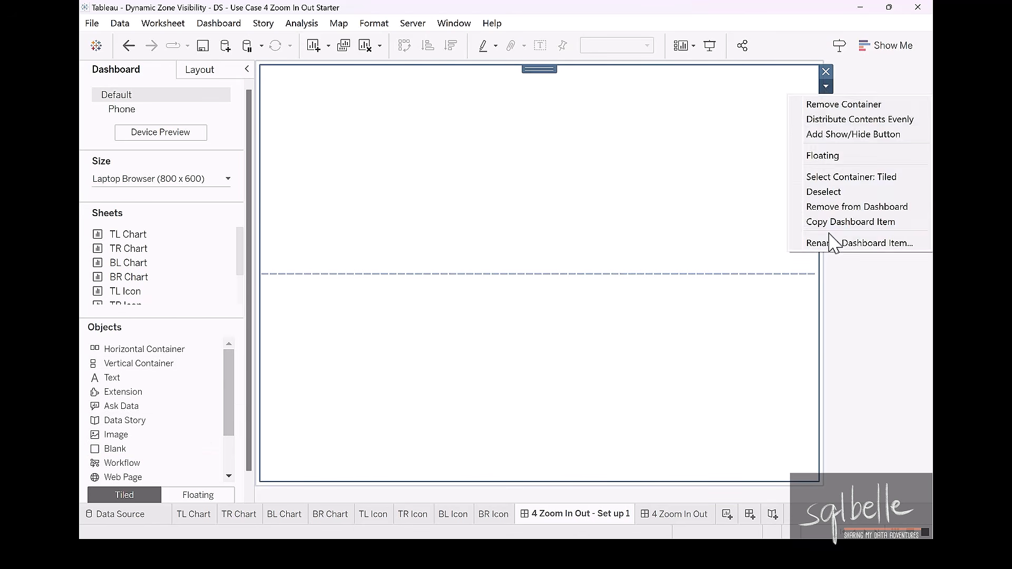
click(830, 251)
text(Main Dashboard)
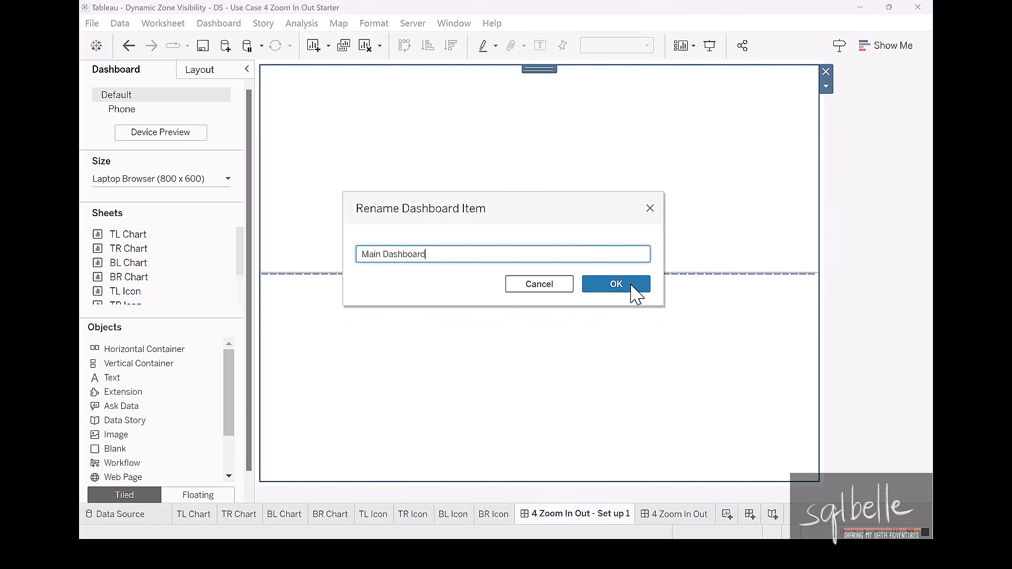
click(631, 285)
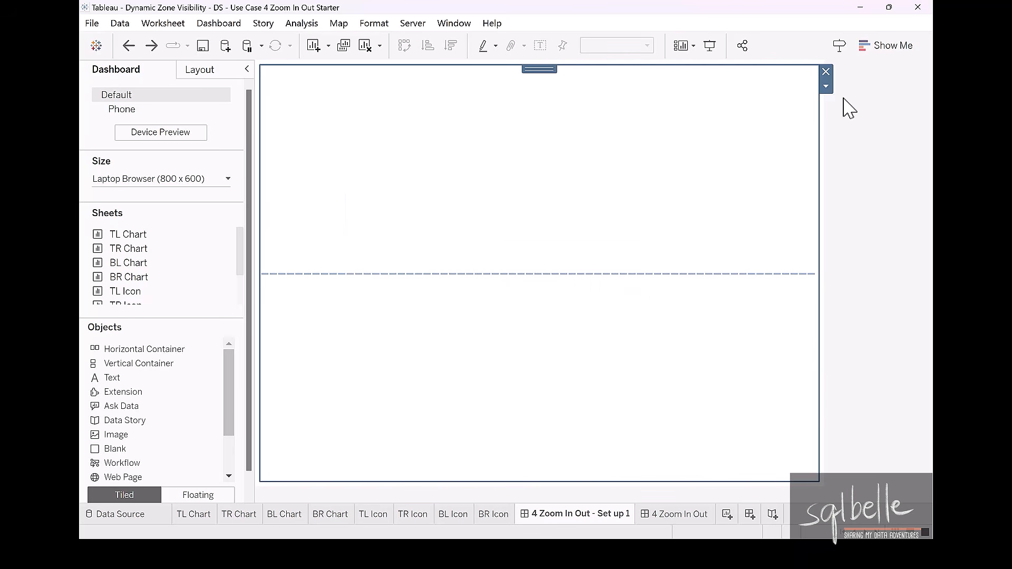
click(826, 87)
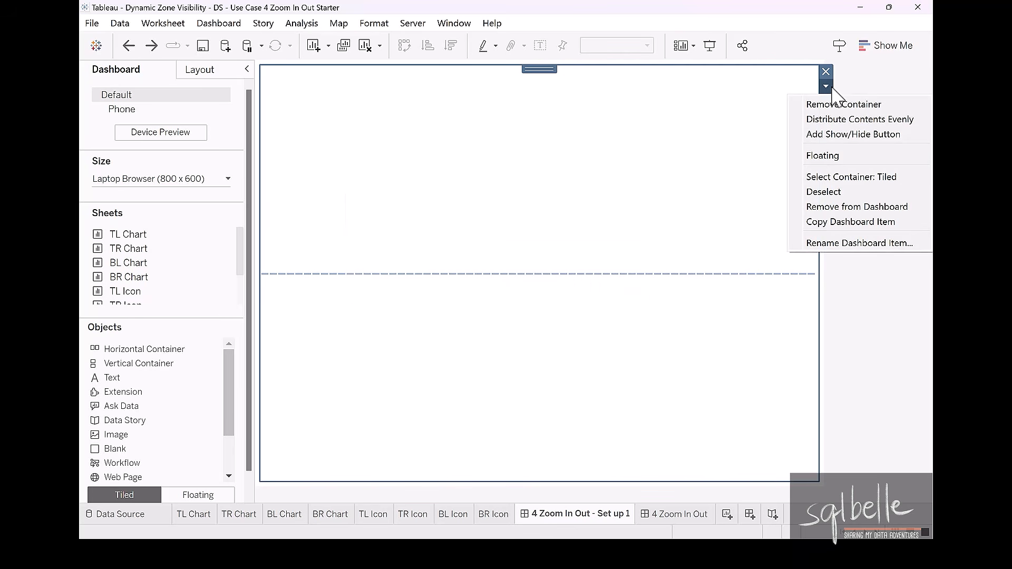
click(843, 121)
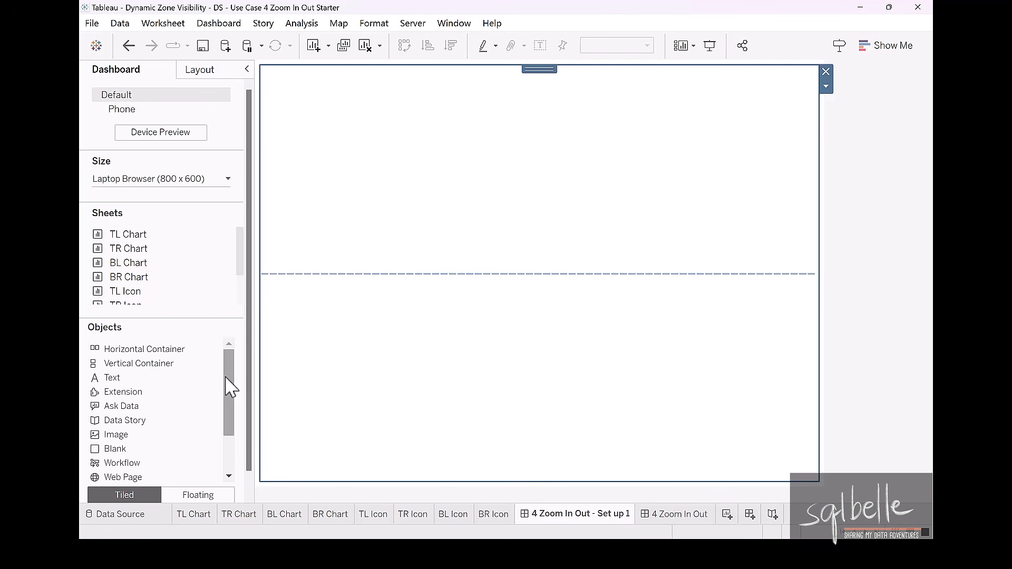
Insert a horizontal container between the two blanks of Main Dashboard and place two side-by-side blanks in it.
drag(135, 350, 395, 274)
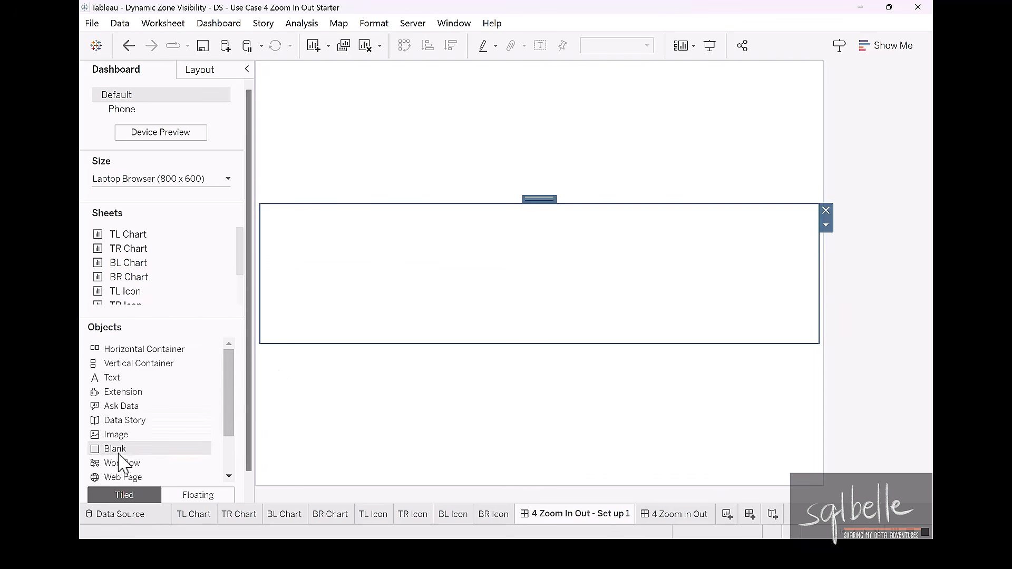
drag(116, 434, 302, 313)
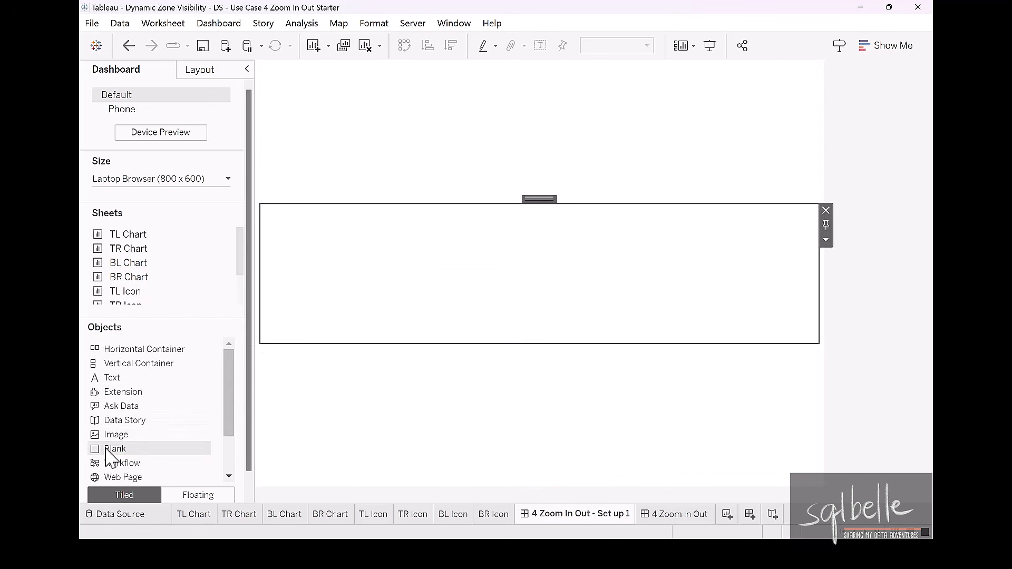
drag(114, 449, 322, 256)
Rename the horizontal container Top Chart.
double_click(402, 199)
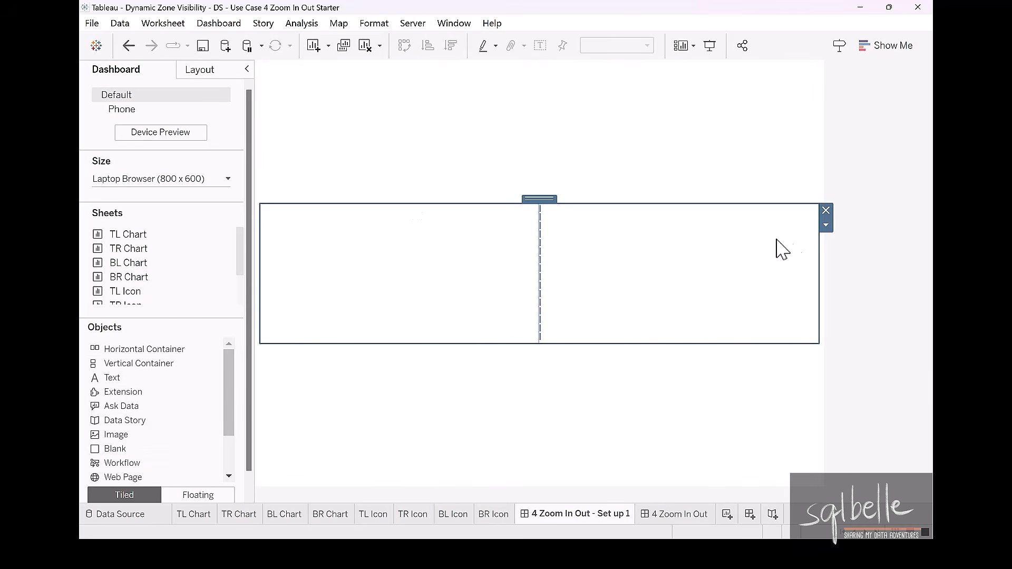
click(826, 225)
click(821, 381)
text(Top Chart)
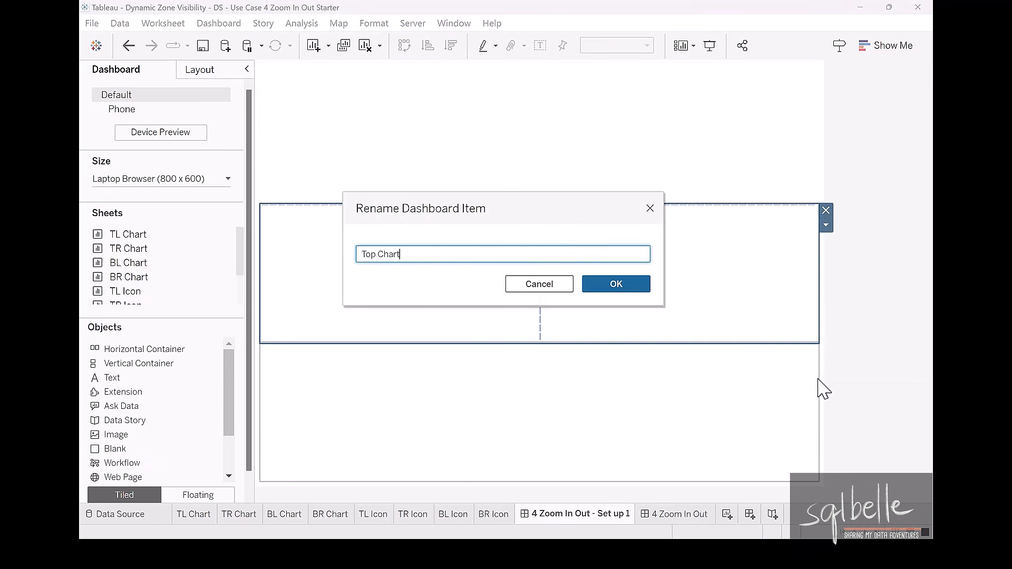
key(Return)
Add a second horizontal container with two blanks below Top Chart and rename it Bottom Chart.
drag(145, 349, 293, 371)
drag(130, 451, 541, 287)
click(826, 294)
click(836, 451)
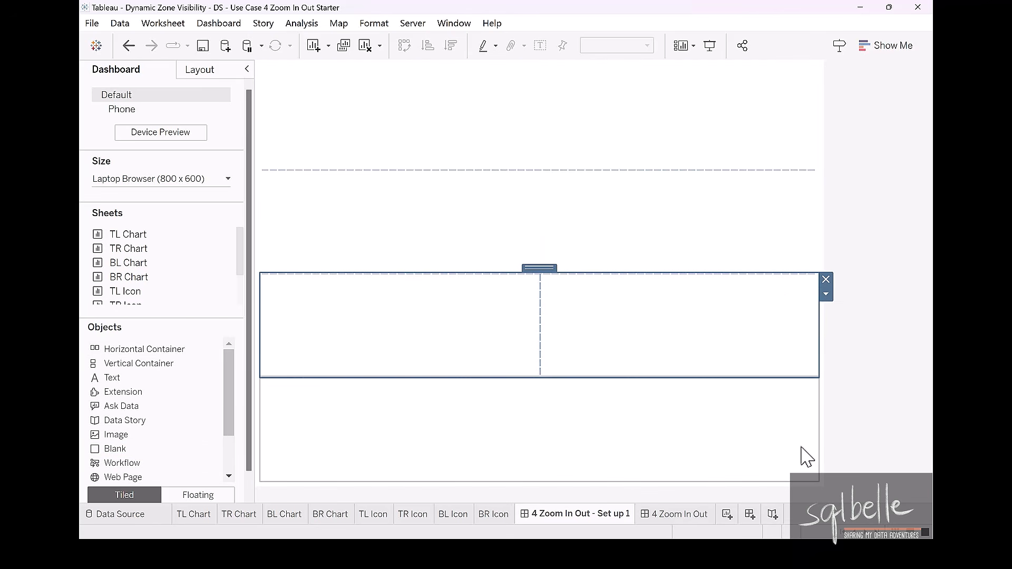
text(Botto)
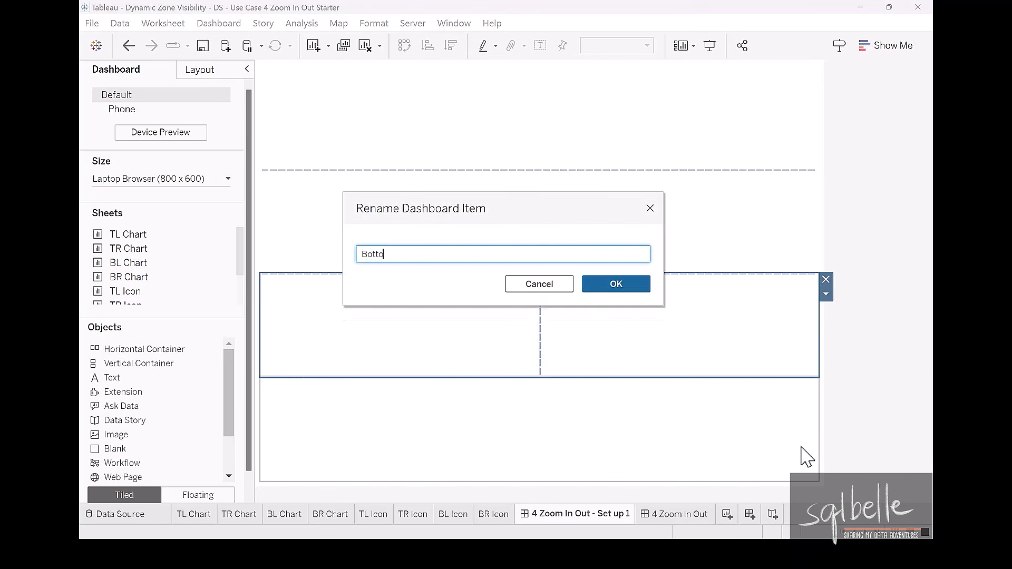
text(m Chart)
key(Return)
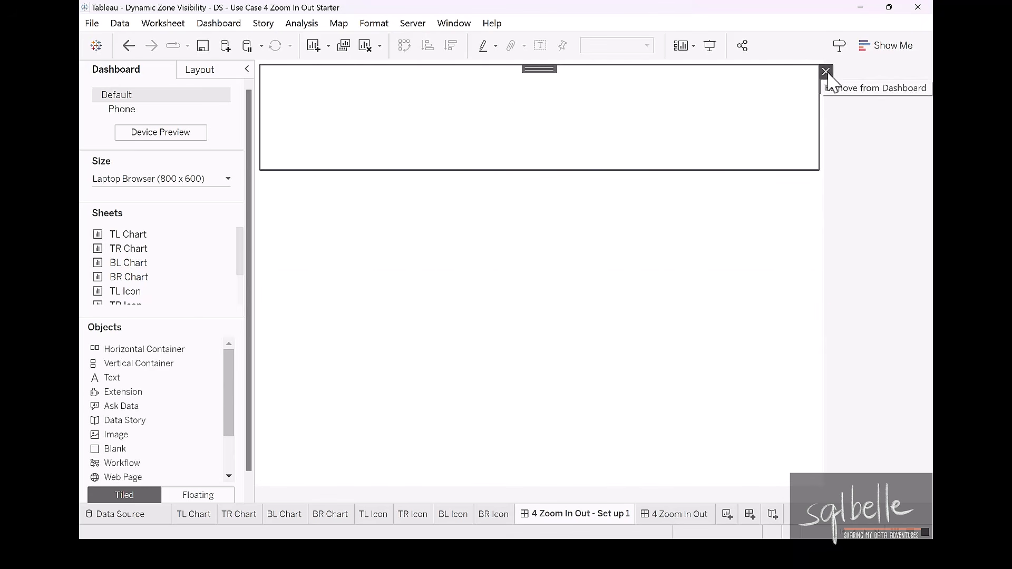
Remove the placeholder blanks above and below the two chart containers in Main Dashboard.
click(825, 69)
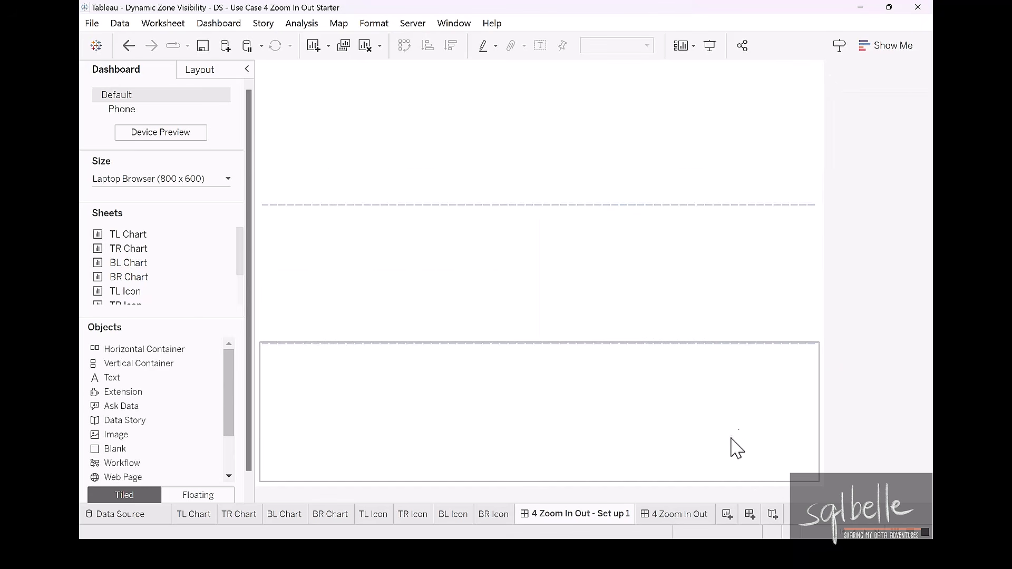
click(735, 448)
click(825, 354)
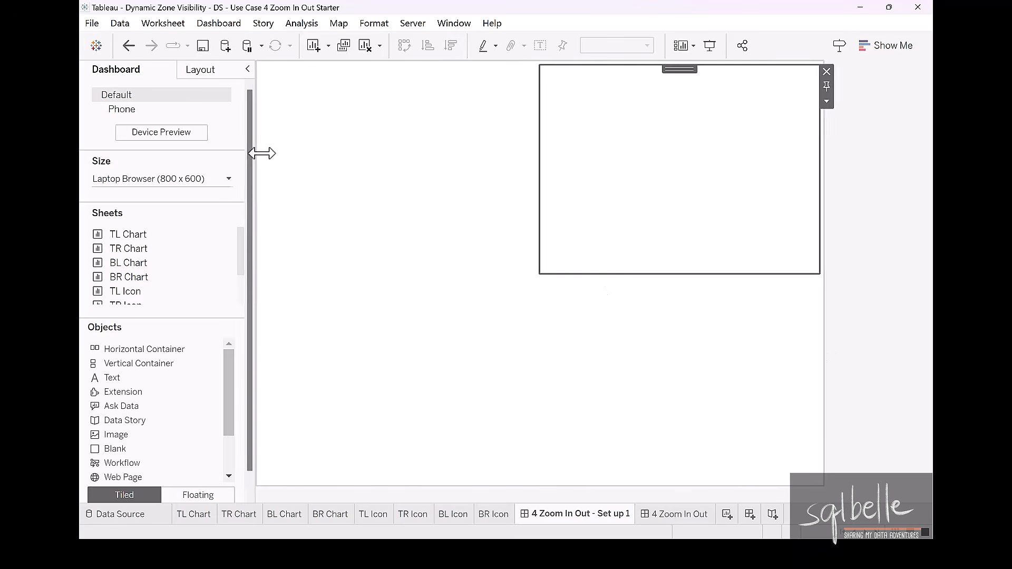
Examine the dashboard's item hierarchy from Tiled through Main Dashboard down to the contents of Top Charts and Bottom Charts.
drag(256, 151, 279, 142)
click(234, 71)
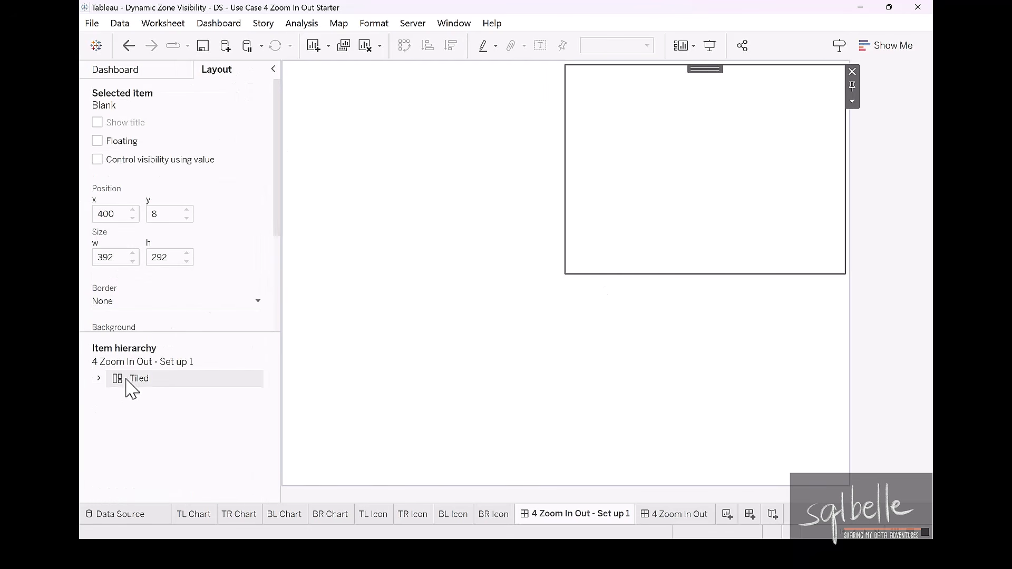
click(99, 379)
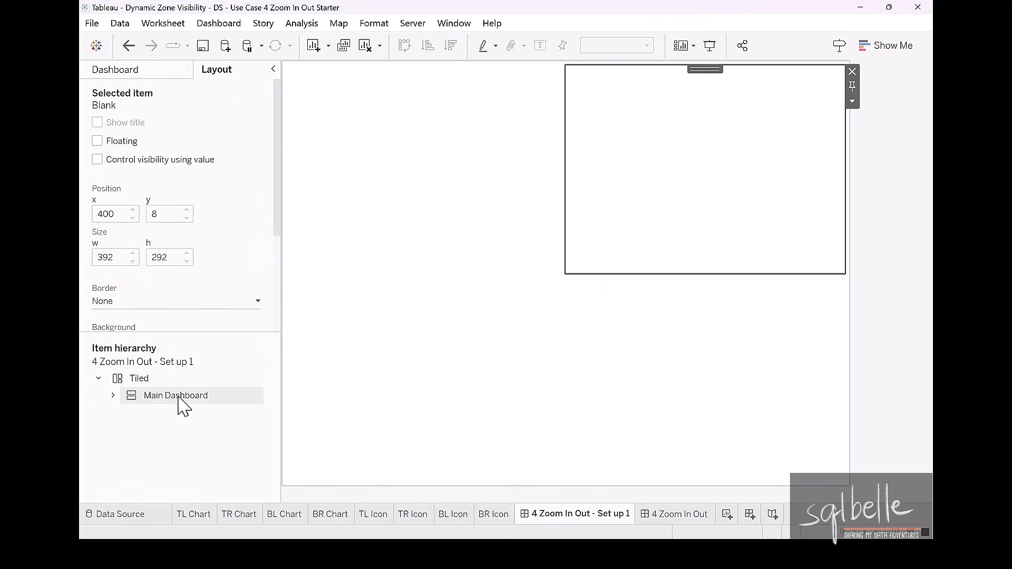
click(113, 396)
click(127, 416)
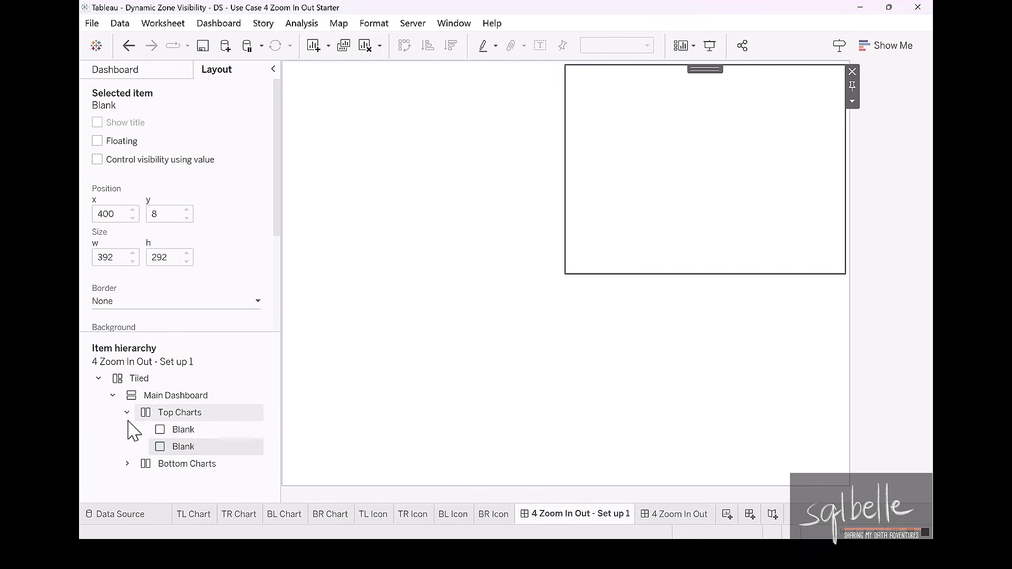
click(128, 464)
scroll(173, 466, down, 2)
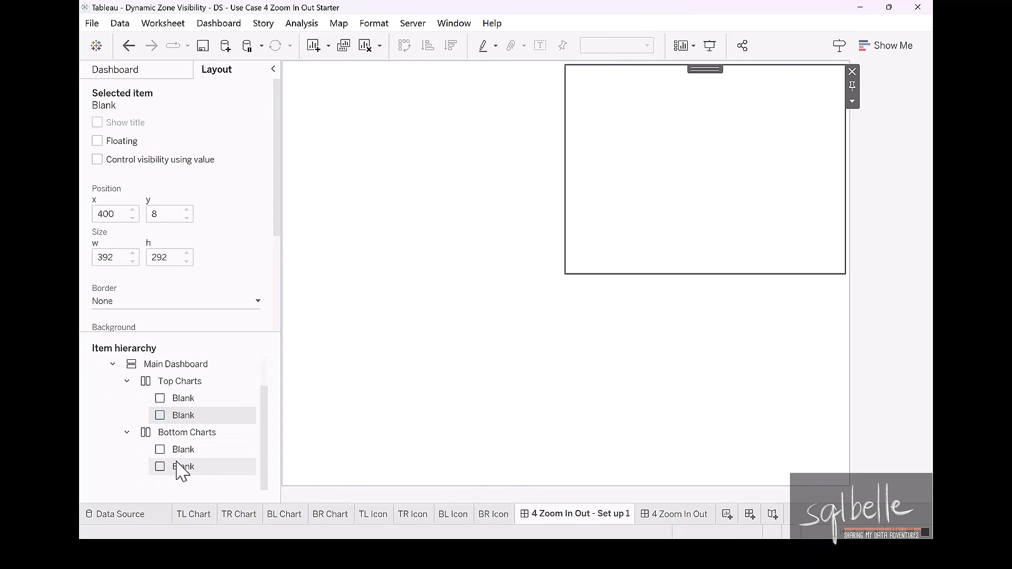
click(142, 71)
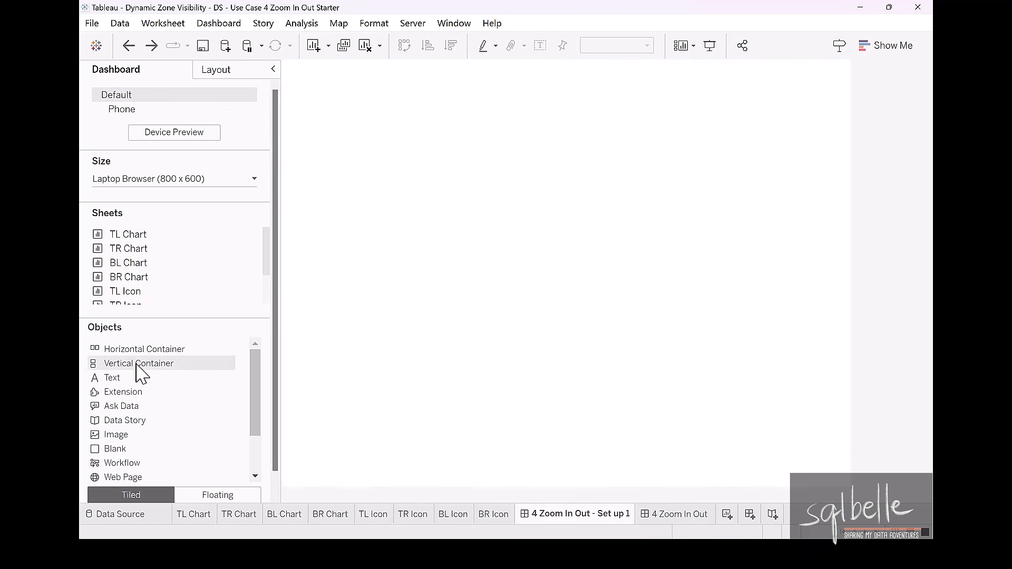
Add a vertical container between the Top Charts blanks, holding TL Chart below a horizontal container with a blank.
drag(137, 349, 503, 221)
drag(128, 234, 358, 215)
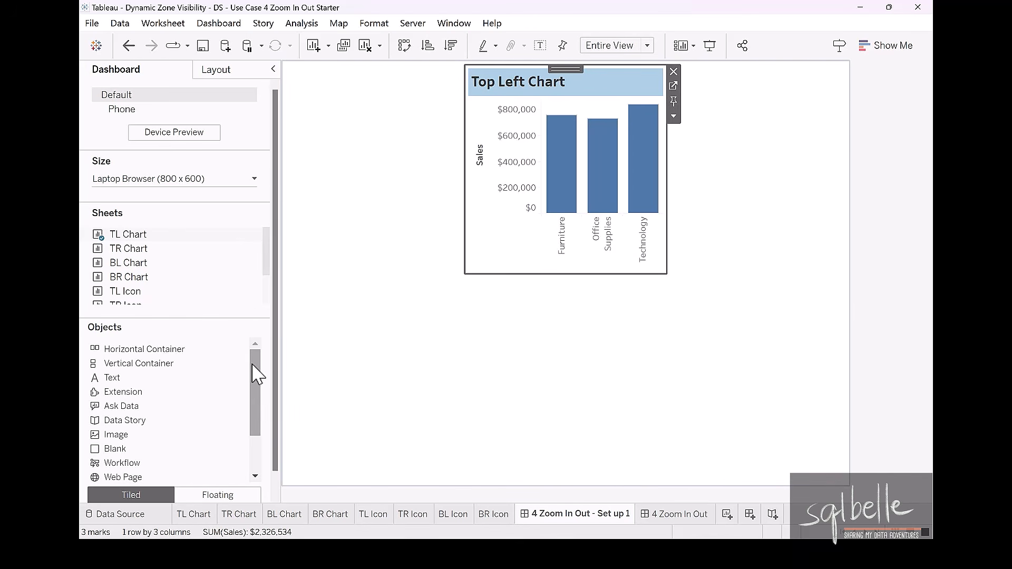
drag(141, 353, 531, 113)
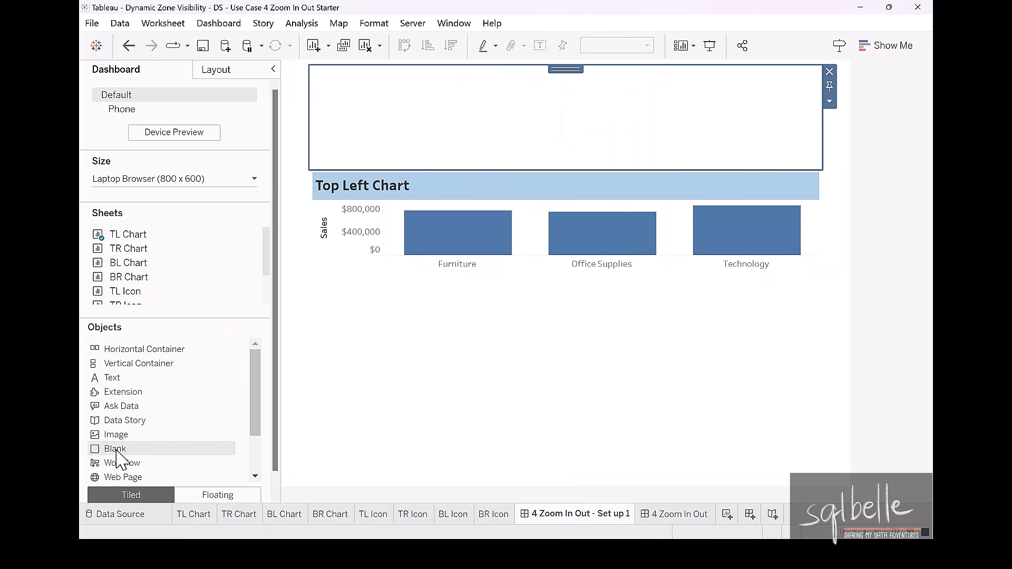
drag(117, 451, 559, 69)
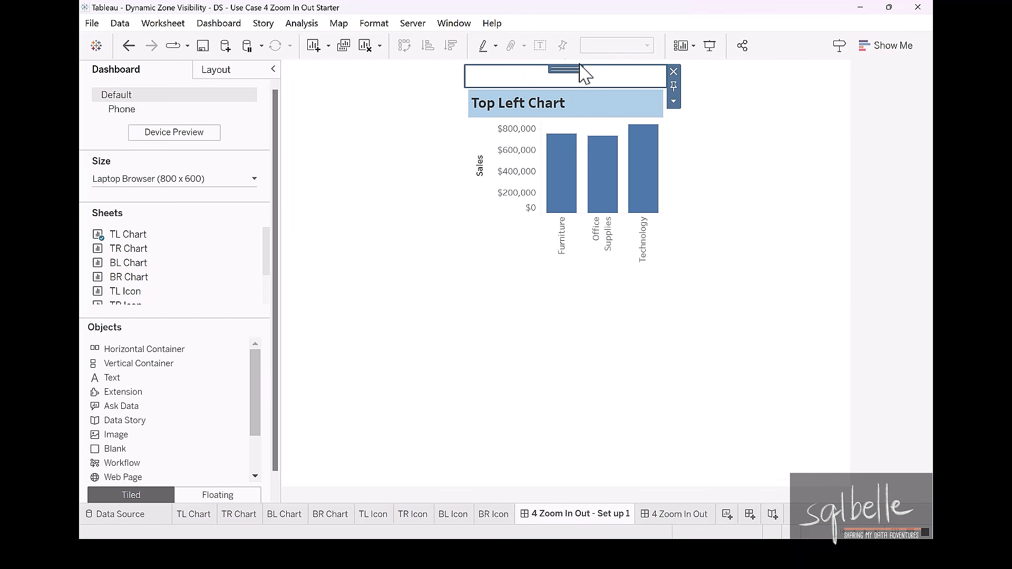
Set the height of the horizontal container above Top Left Chart to 50.
click(674, 101)
click(703, 201)
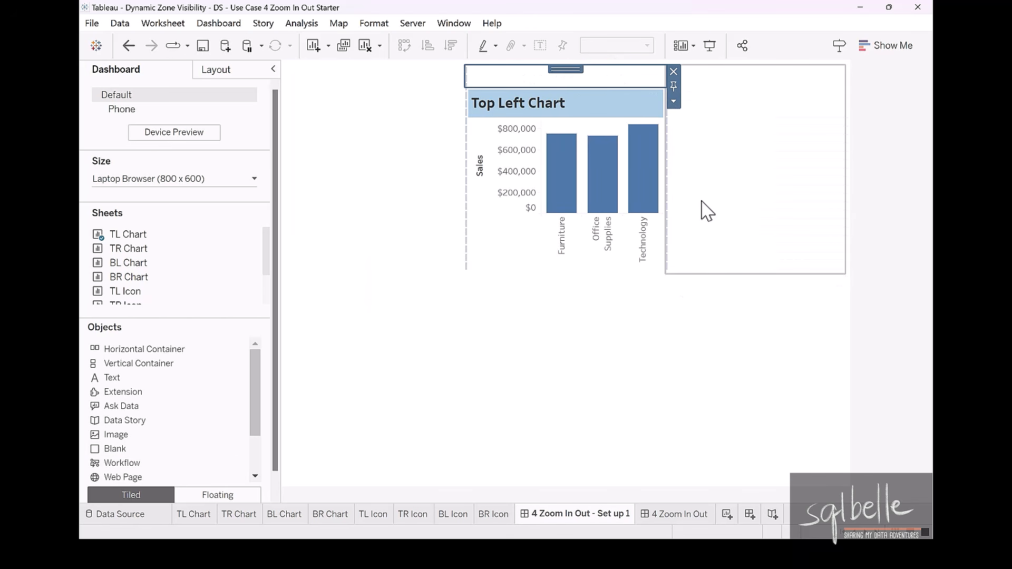
text(50)
key(Return)
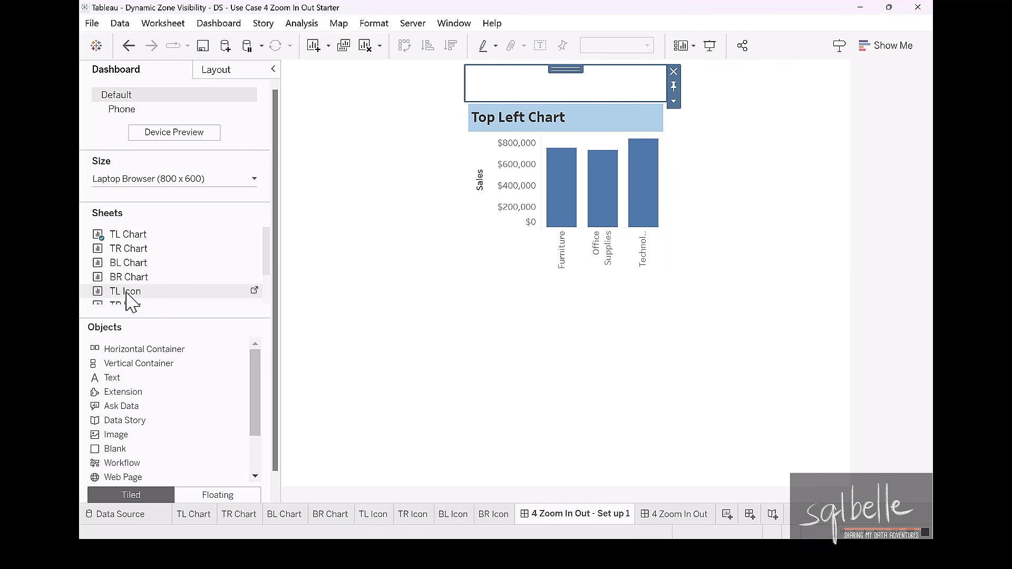
Place TL Icon beside the blank above Top Left Chart, with its title hidden and its fit on Entire View.
drag(127, 292, 647, 89)
right_click(643, 85)
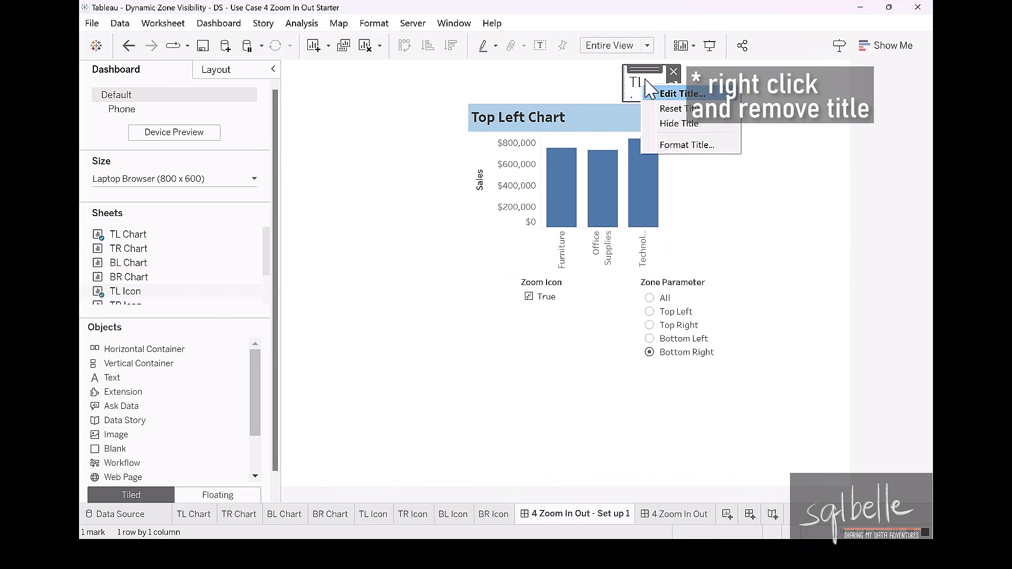
click(677, 124)
click(626, 47)
click(626, 45)
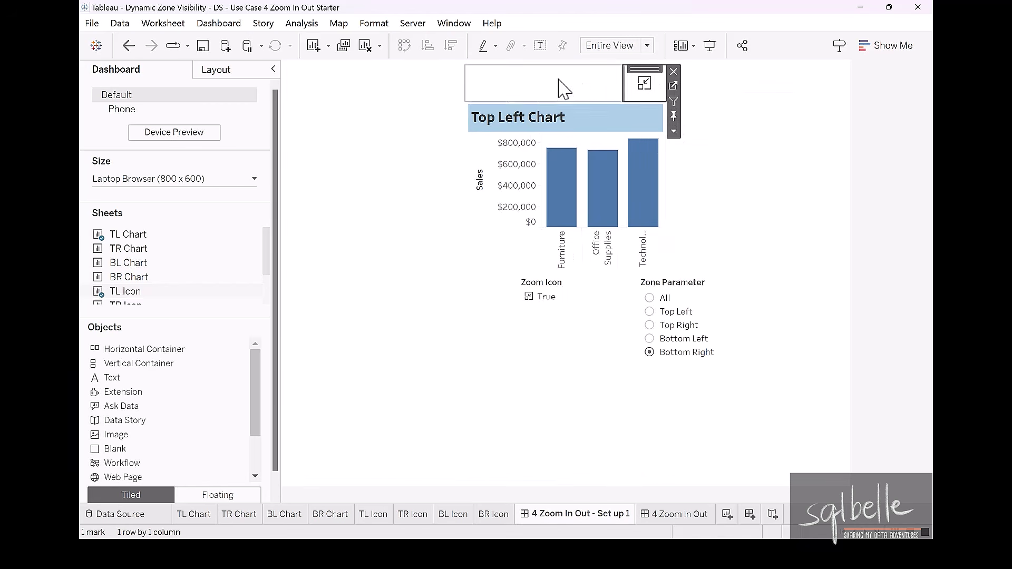
mouse_move(561, 200)
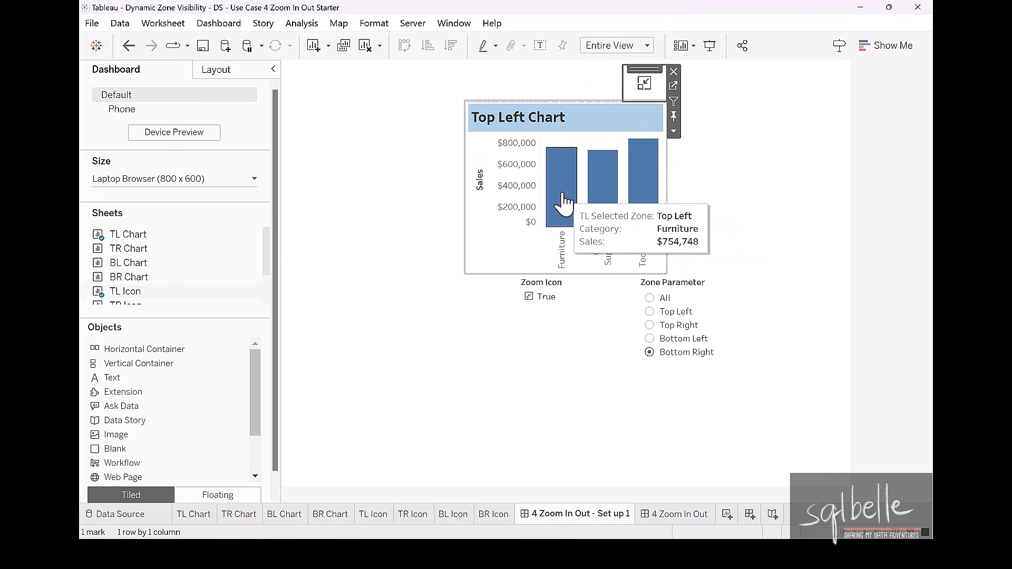
click(644, 83)
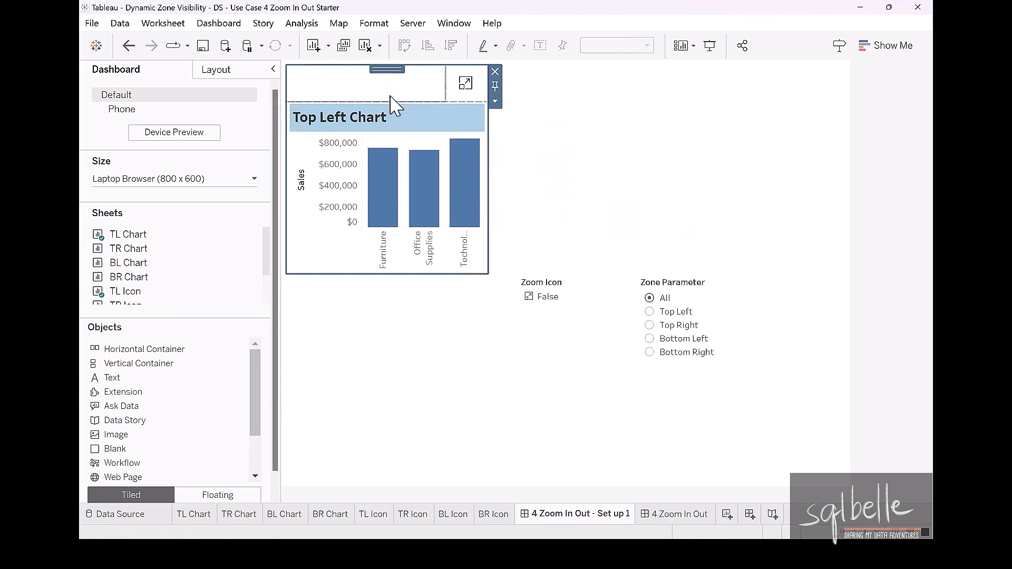
Build matching icon-and-chart containers for the top right, bottom left and bottom right zones, naming the four zone containers TL, TR, BL and BR.
click(494, 101)
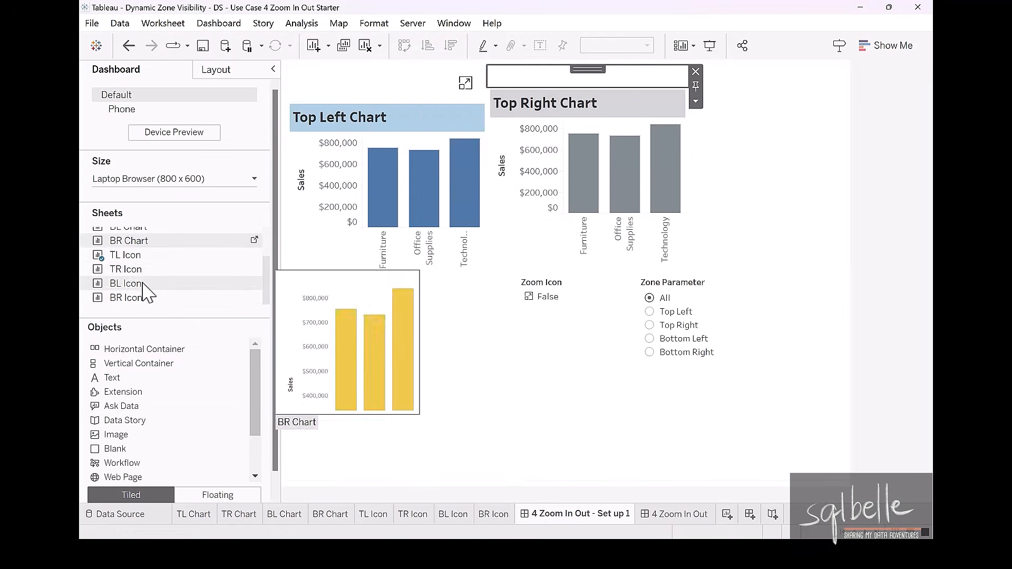
click(715, 209)
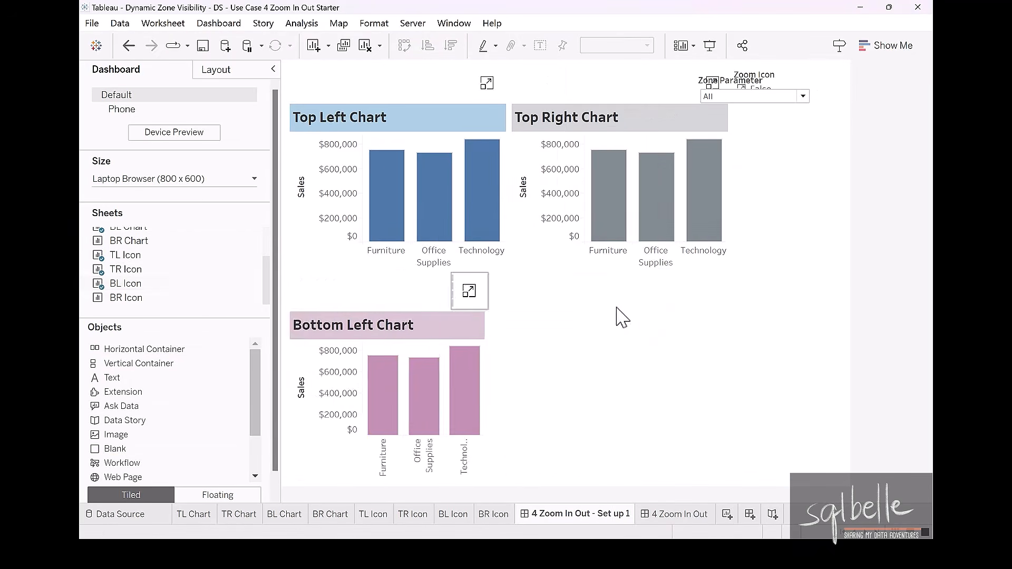
click(614, 317)
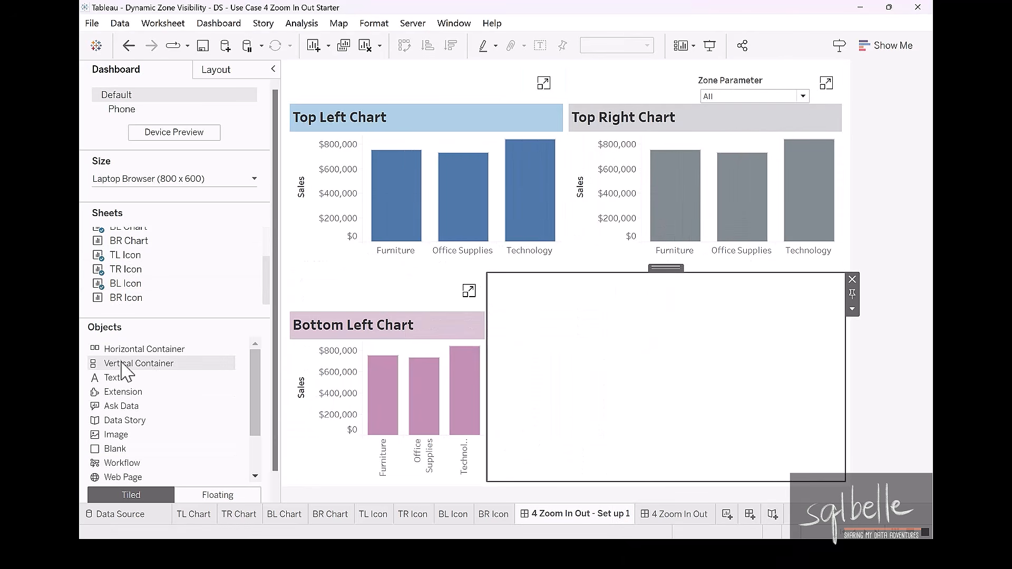
drag(126, 371, 530, 478)
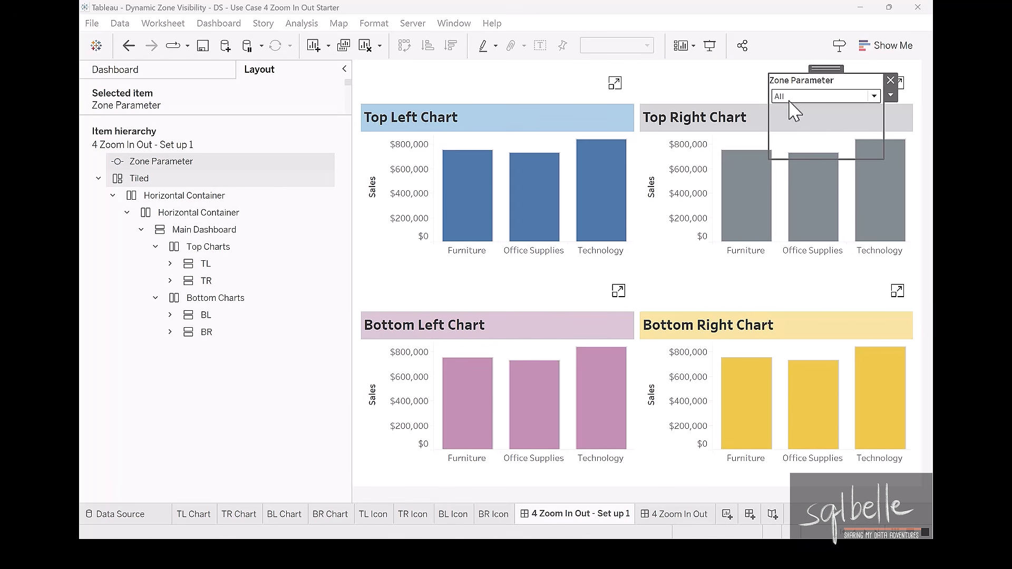
Shorten the floating Zone Parameter control and set the parameter to Top Left.
drag(814, 158, 813, 105)
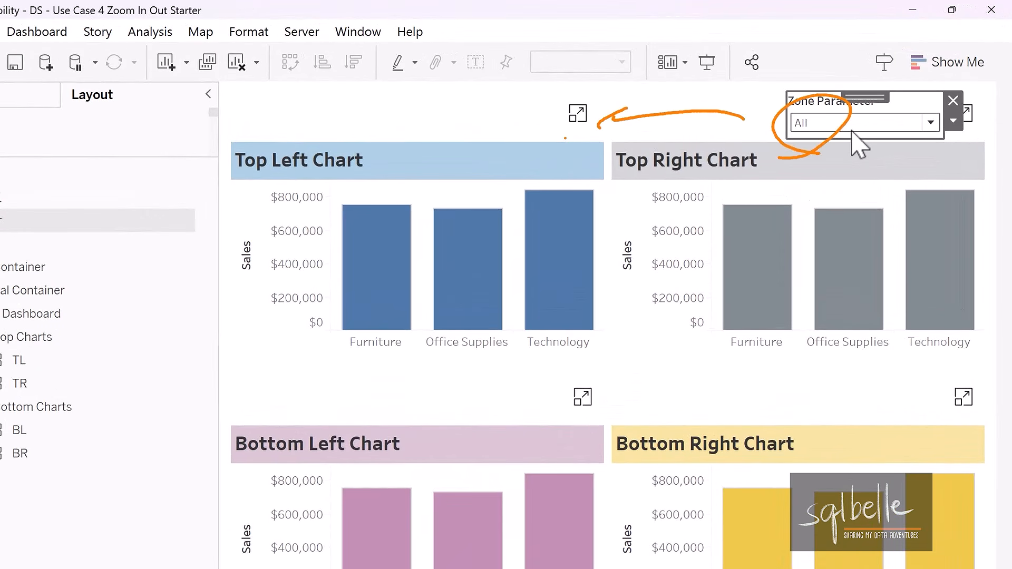
click(805, 131)
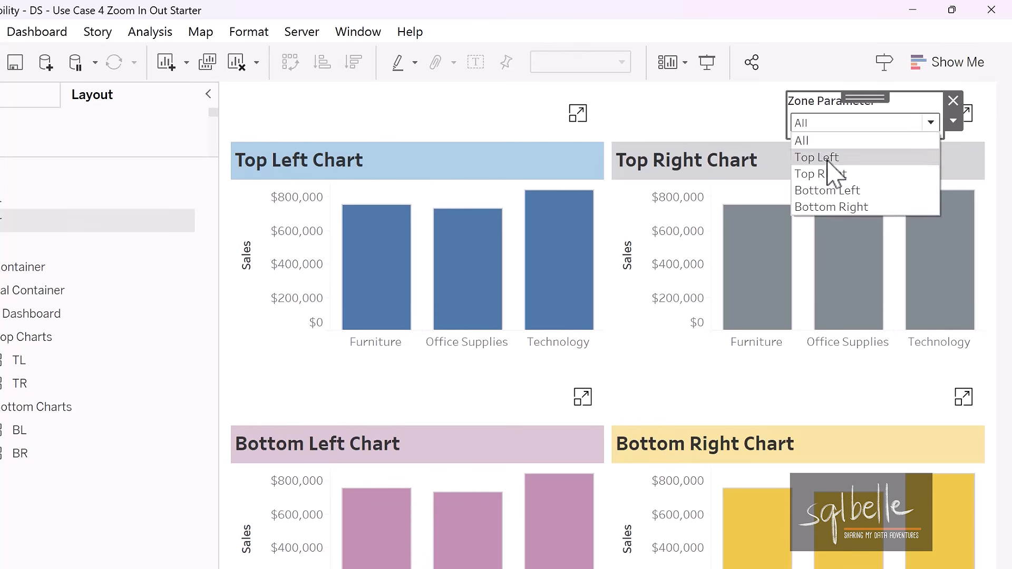
click(829, 157)
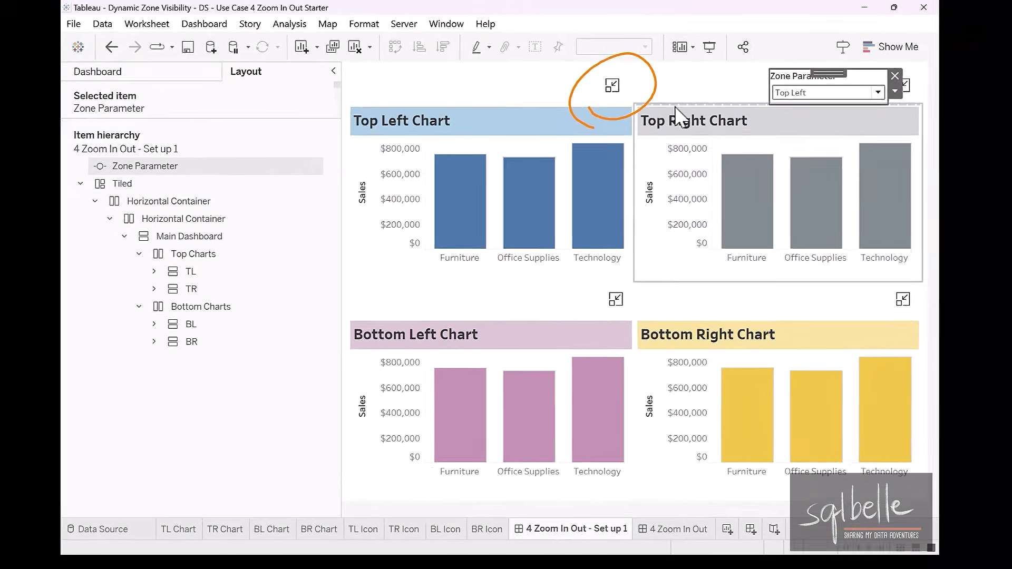
Select the TL container that holds Top Left Chart and its zoom icon.
click(397, 94)
double_click(483, 69)
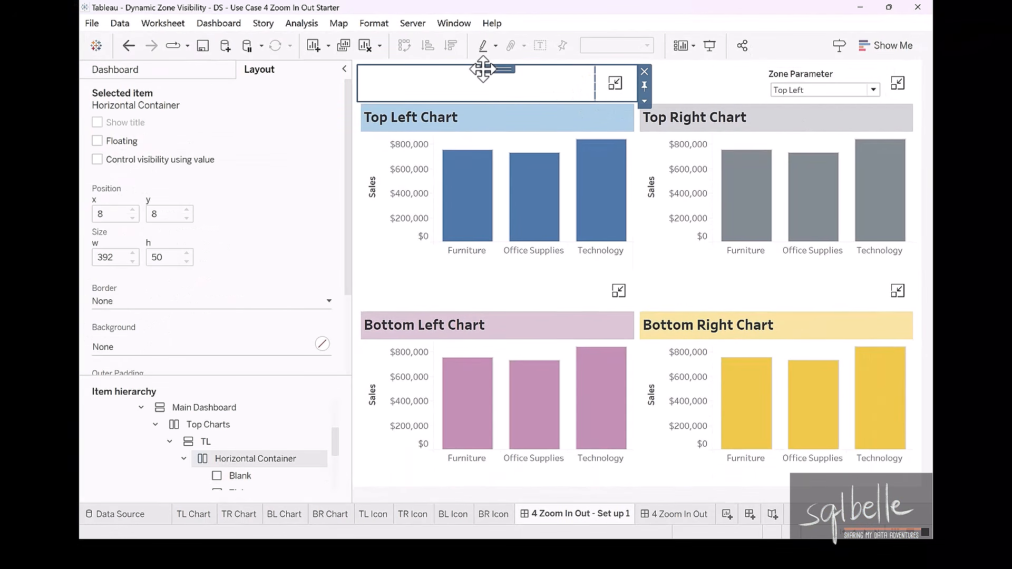
double_click(495, 70)
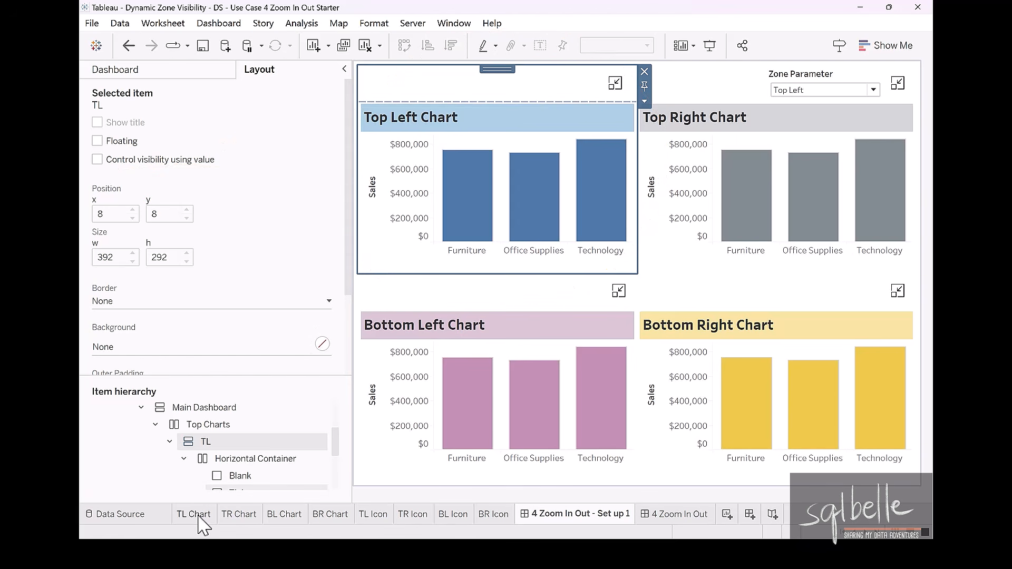
On the TL Chart sheet, create a calculated field TL Visibility with the formula [Zone Parameter] IN ("All", "Top Left").
mouse_move(198, 516)
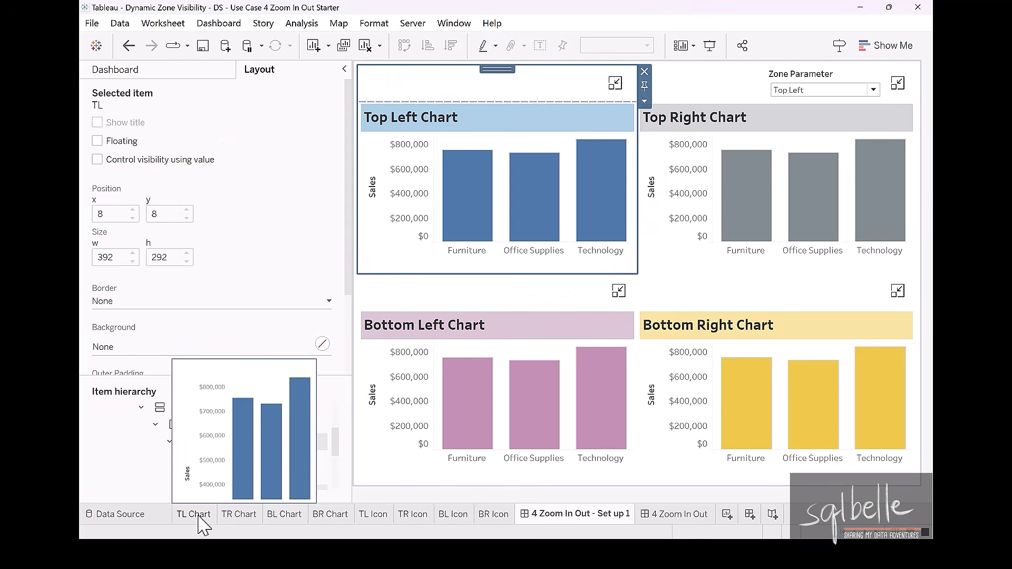
click(267, 369)
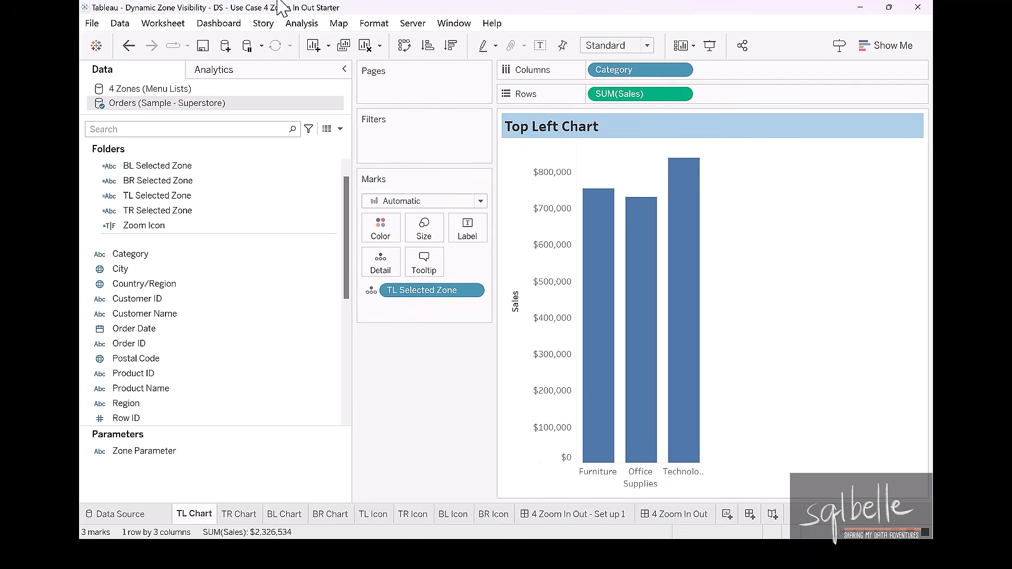
click(340, 129)
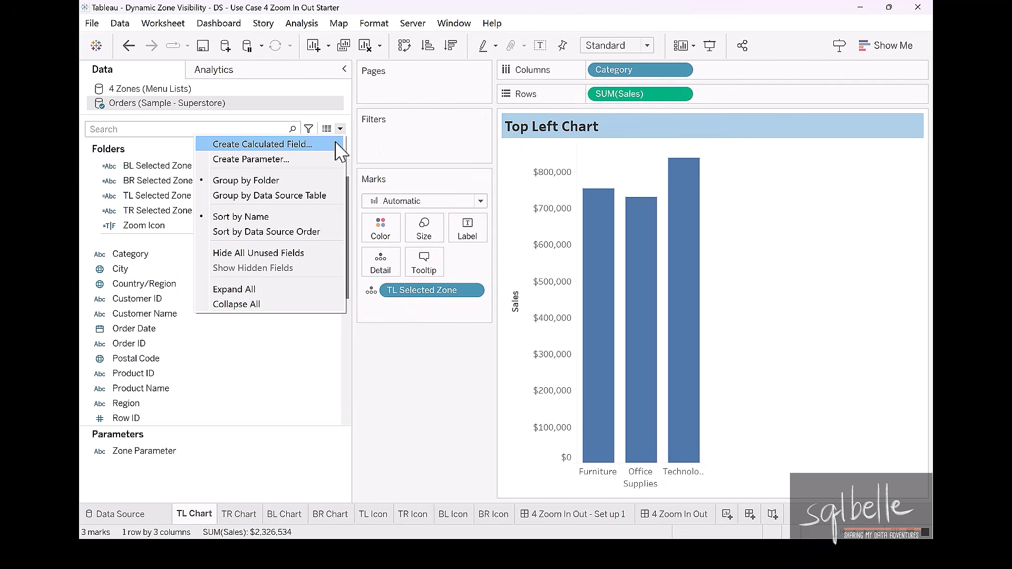
click(328, 145)
text(TL)
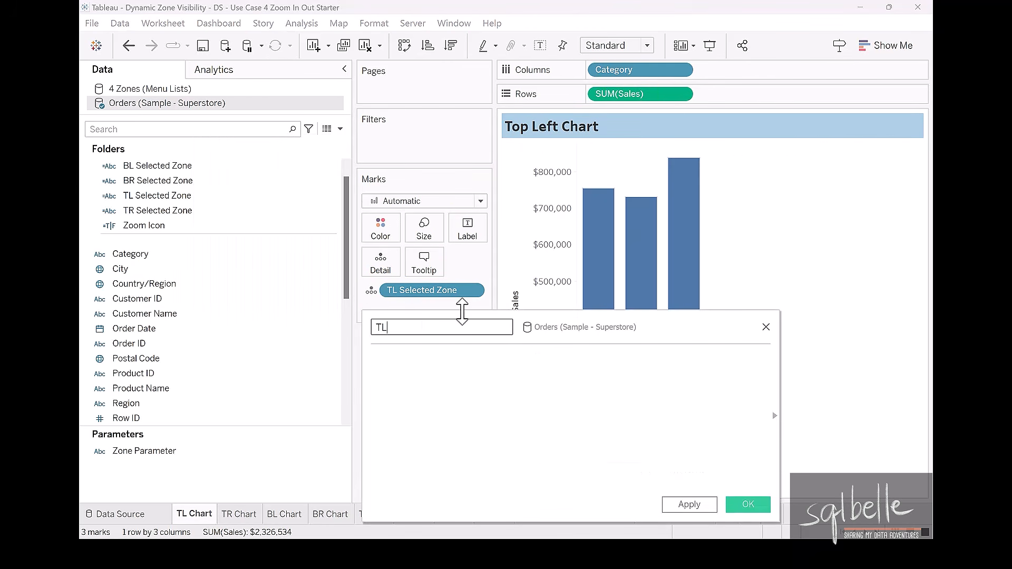
text( Visibility)
drag(153, 452, 459, 391)
text(IN )
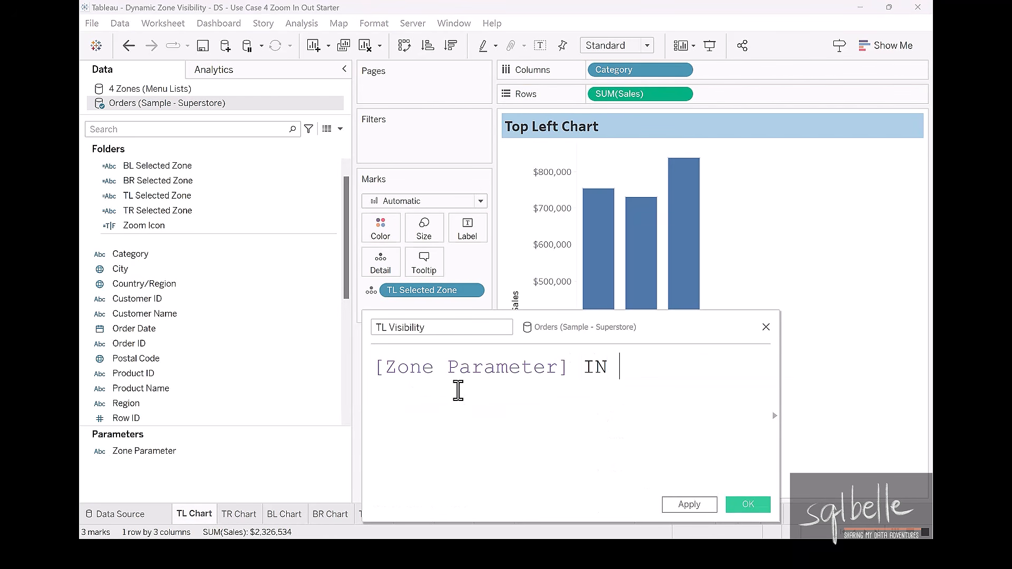
text(("All", "Top Left"))
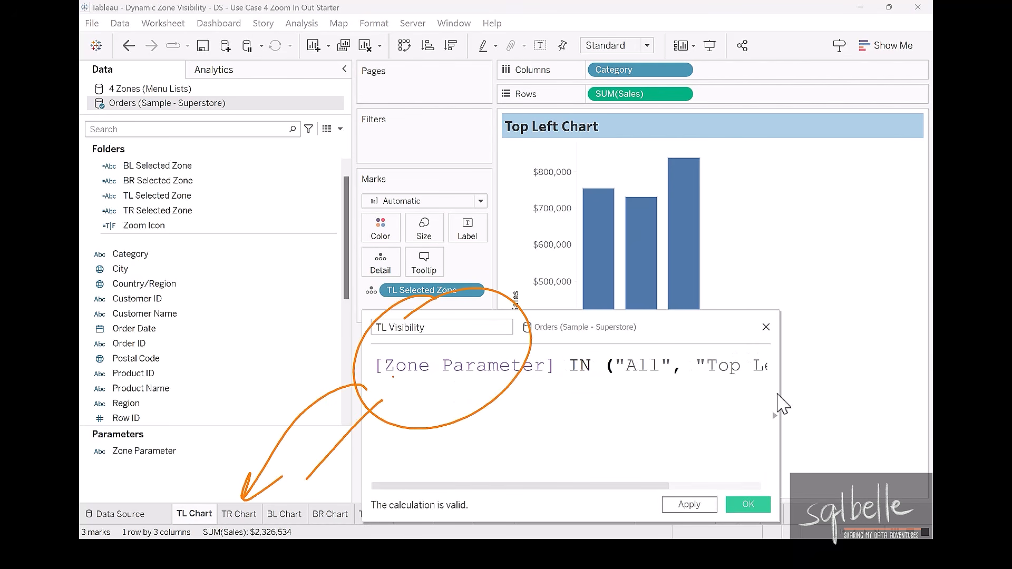
click(748, 504)
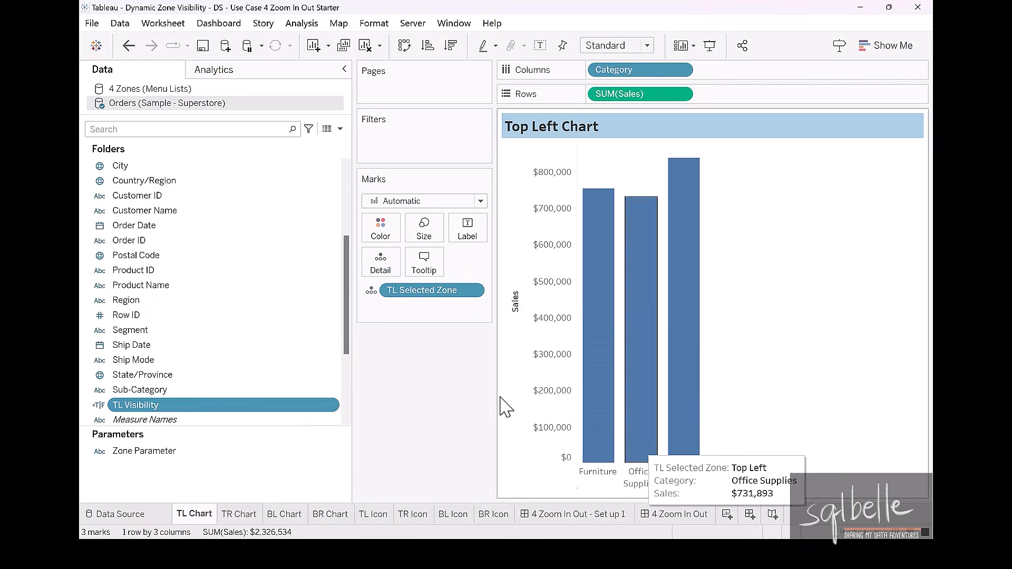
Make three duplicates of the TL Visibility calculated field.
right_click(194, 404)
click(242, 167)
right_click(196, 419)
click(253, 182)
right_click(200, 361)
click(237, 128)
Turn the first copy into TR Visibility with the formula [Zone Parameter] IN ("All", "Top Right").
right_click(162, 346)
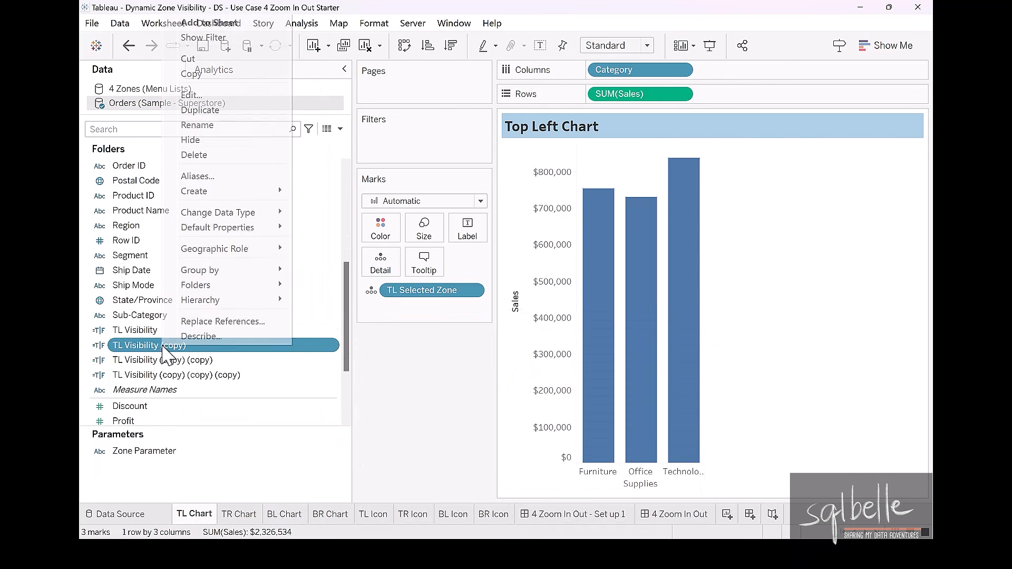
click(195, 95)
click(388, 326)
key(BackSpace)
text(R)
drag(427, 330, 558, 328)
key(BackSpace)
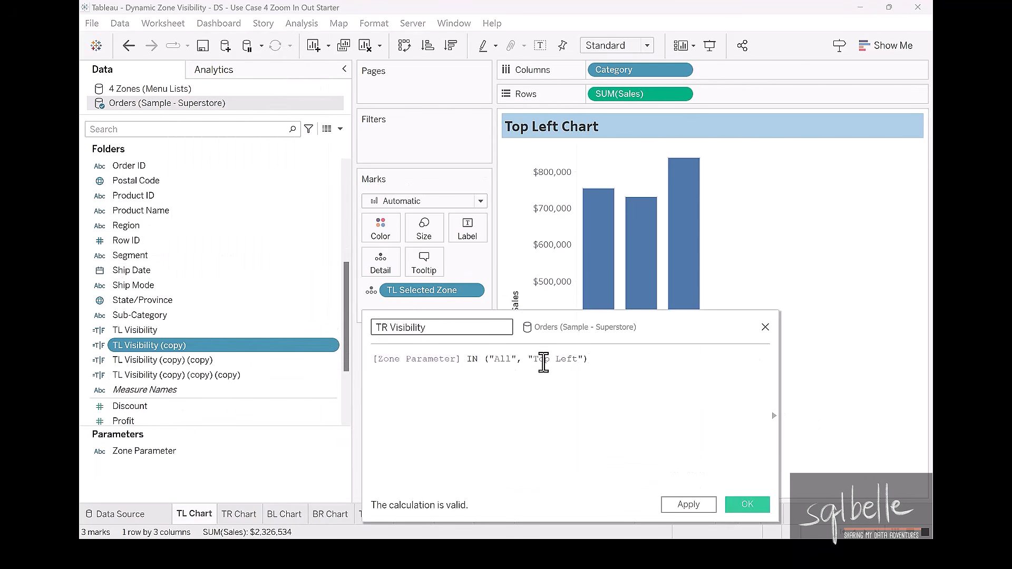
double_click(566, 361)
text(Right)
click(731, 506)
Turn the second copy into BL Visibility with the formula [Zone Parameter] IN ("All", "Bottom Left").
right_click(183, 346)
click(216, 95)
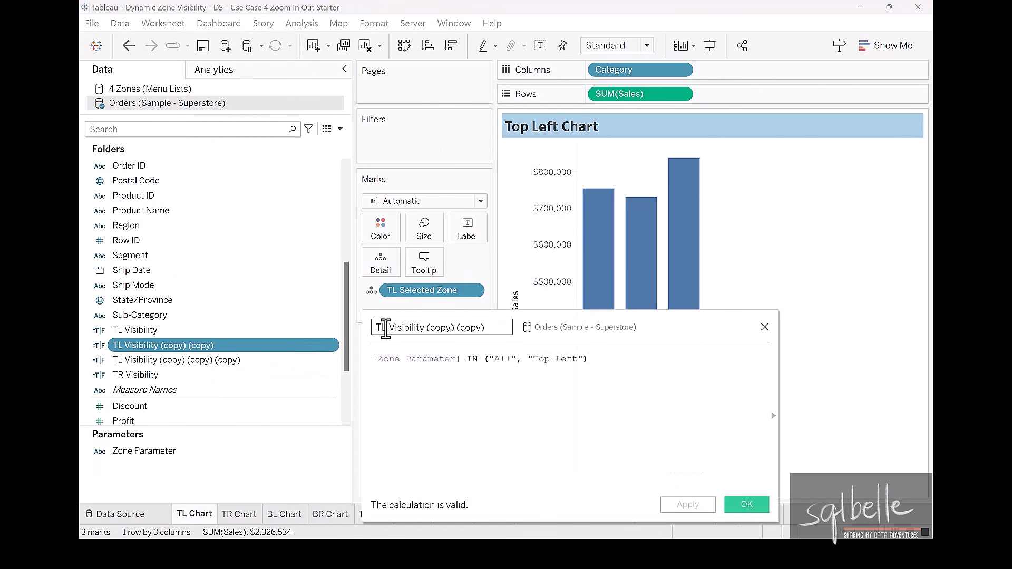
drag(387, 329, 362, 321)
text(BL)
drag(427, 330, 522, 327)
key(BackSpace)
double_click(540, 359)
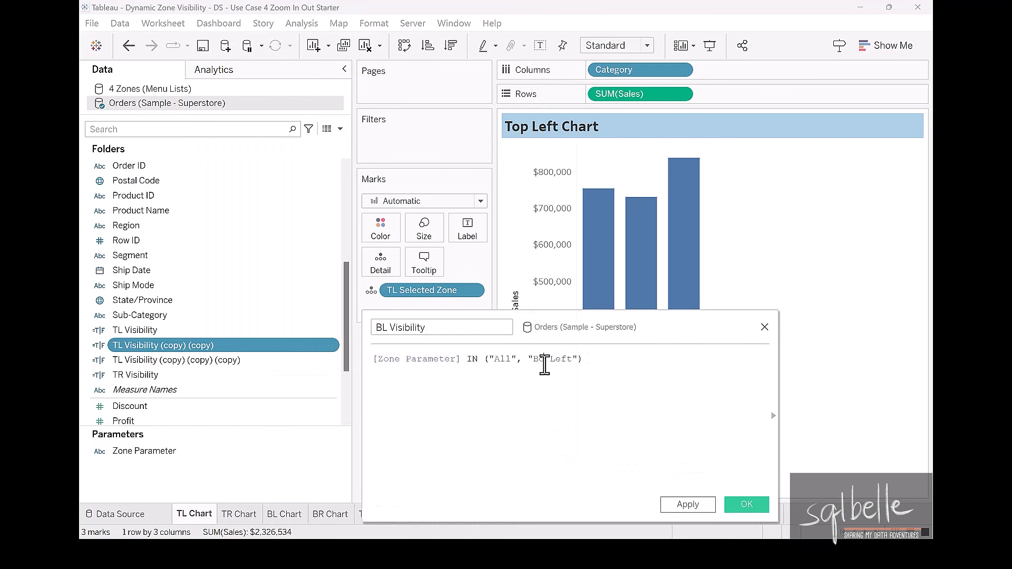
text(Bottom)
click(746, 504)
Turn the third copy into BR Visibility with the formula [Zone Parameter] IN ("All", "Bottom Right").
drag(387, 330, 648, 332)
text(BR)
key(BackSpace)
drag(533, 360, 574, 364)
text(Bottom Right)
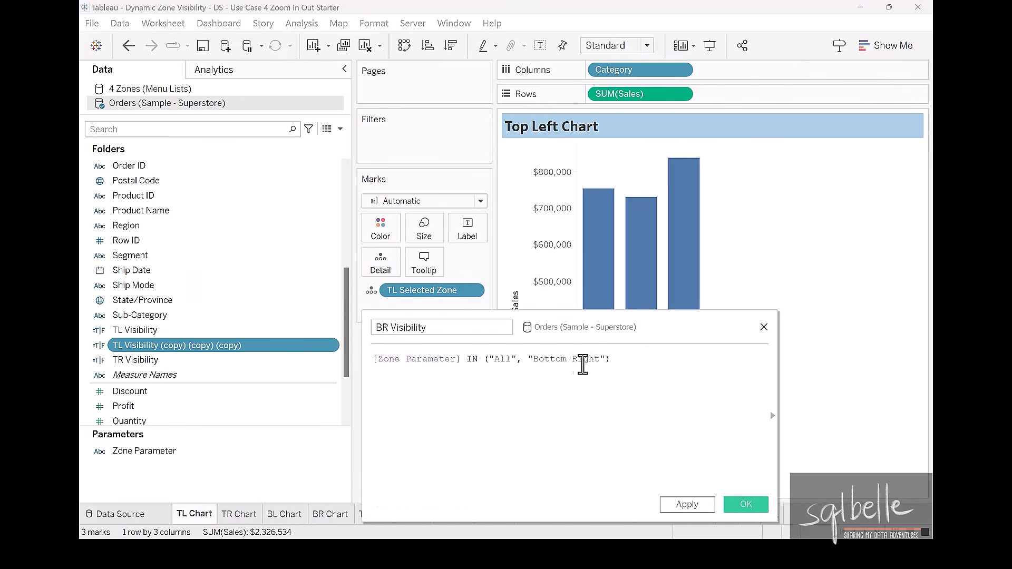
click(746, 504)
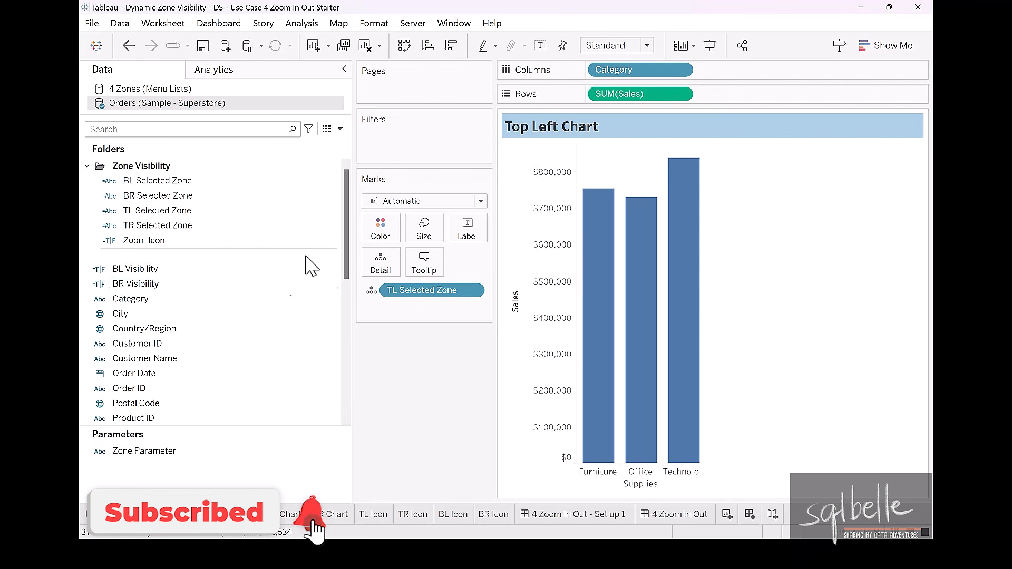
Filter the field list to calculated fields and move the BL, BR, TL and TR Visibility fields into the Zone Visibility folder.
click(308, 129)
click(260, 165)
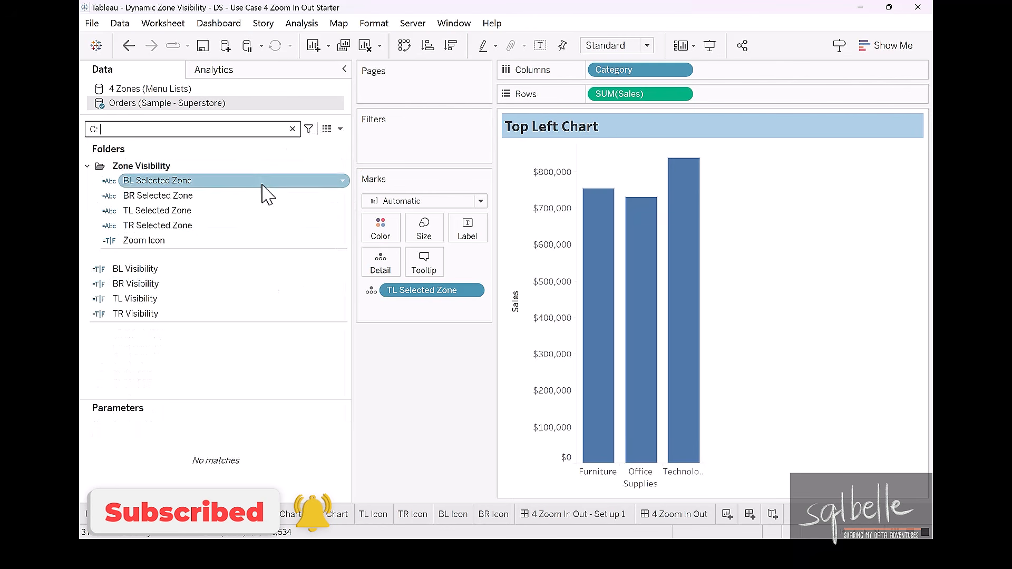
click(181, 271)
shift+click(167, 316)
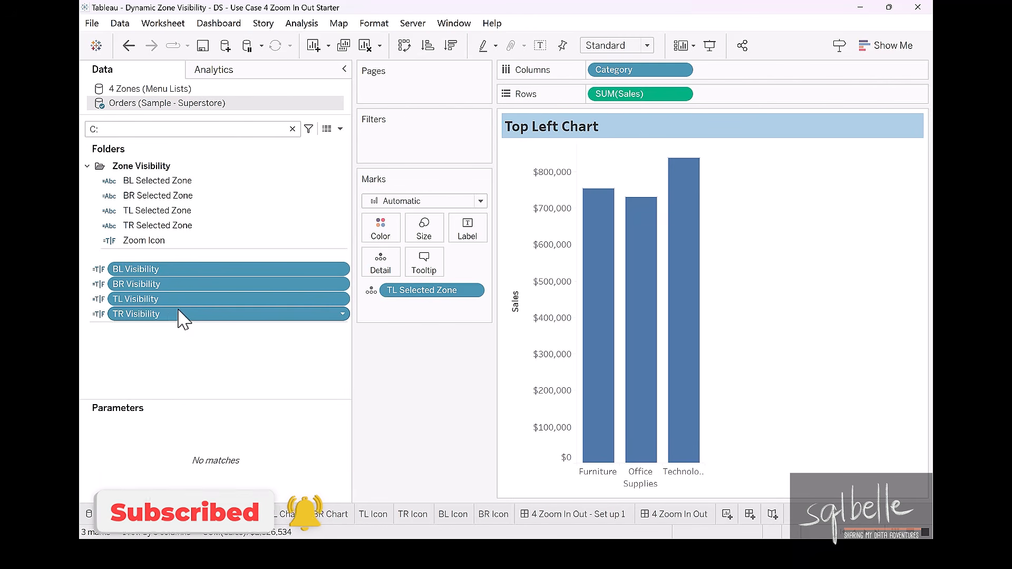
right_click(179, 315)
mouse_move(243, 485)
mouse_move(335, 488)
click(417, 485)
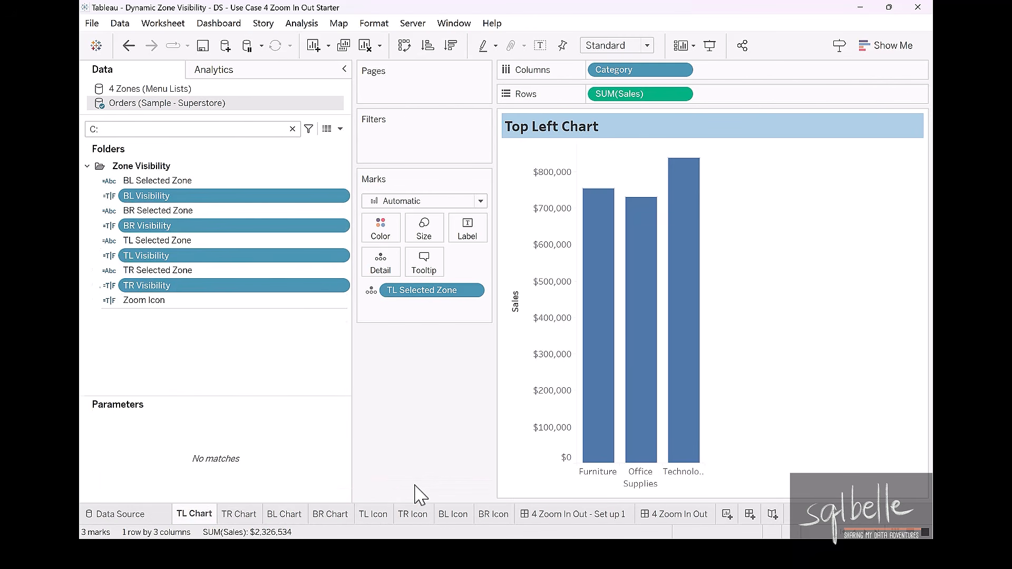
On the 4 Zoom In Out - Set up 1 dashboard, control the TL container's visibility with the TL Visibility field.
click(541, 519)
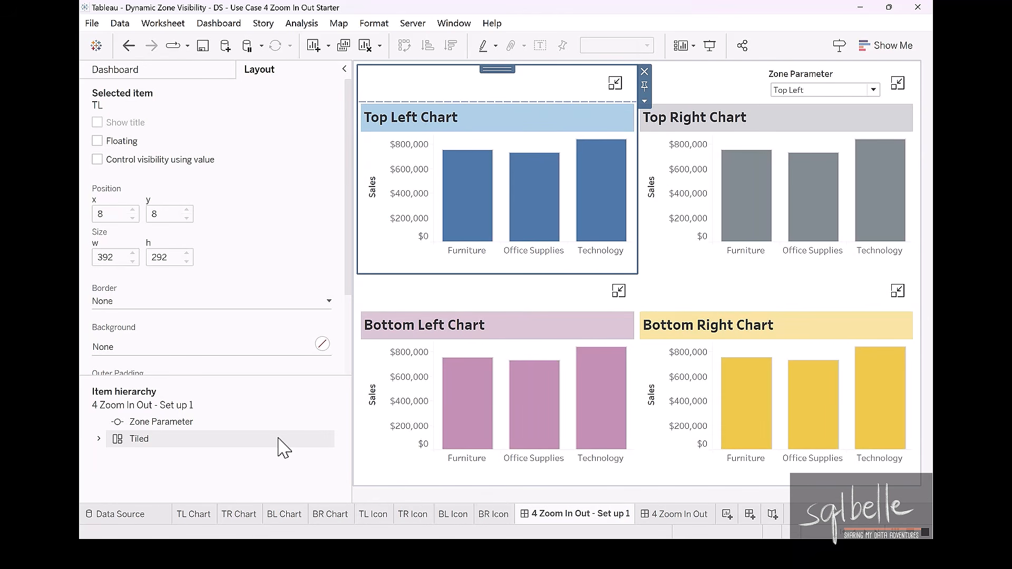
click(140, 160)
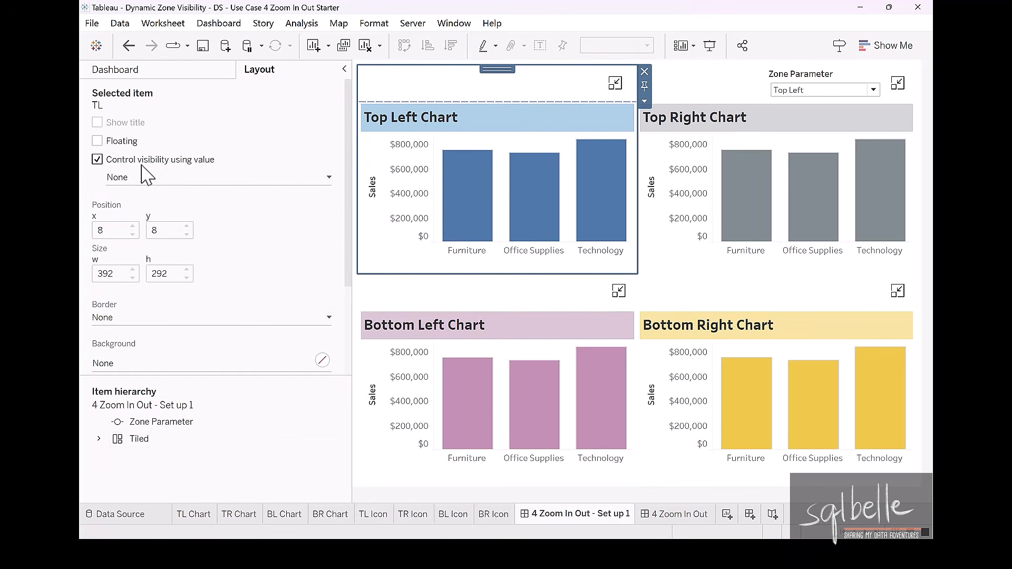
click(141, 177)
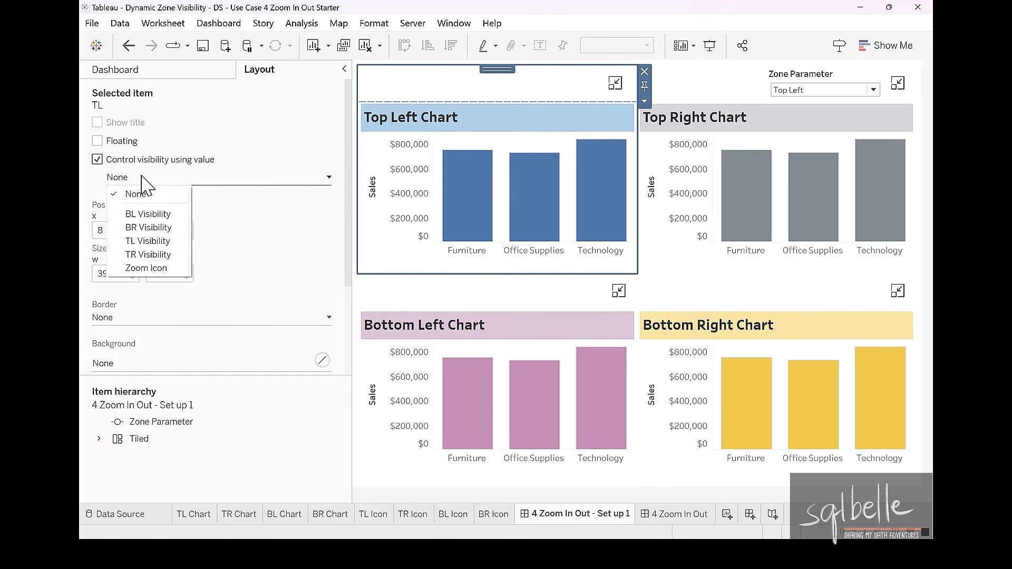
click(147, 241)
Select the TR container around the Top Right Chart and control its visibility with the TR Visibility field.
click(753, 129)
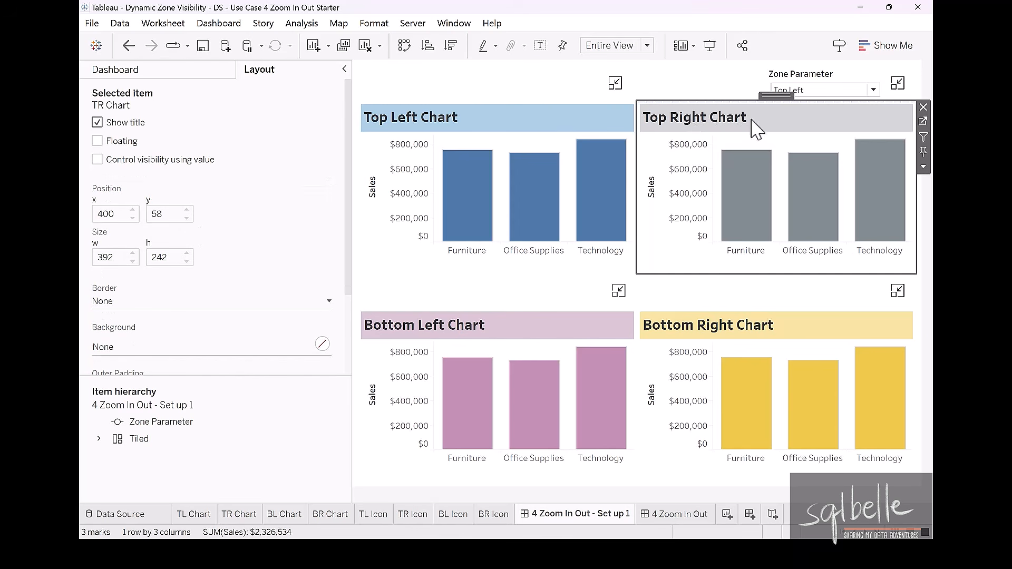
double_click(776, 99)
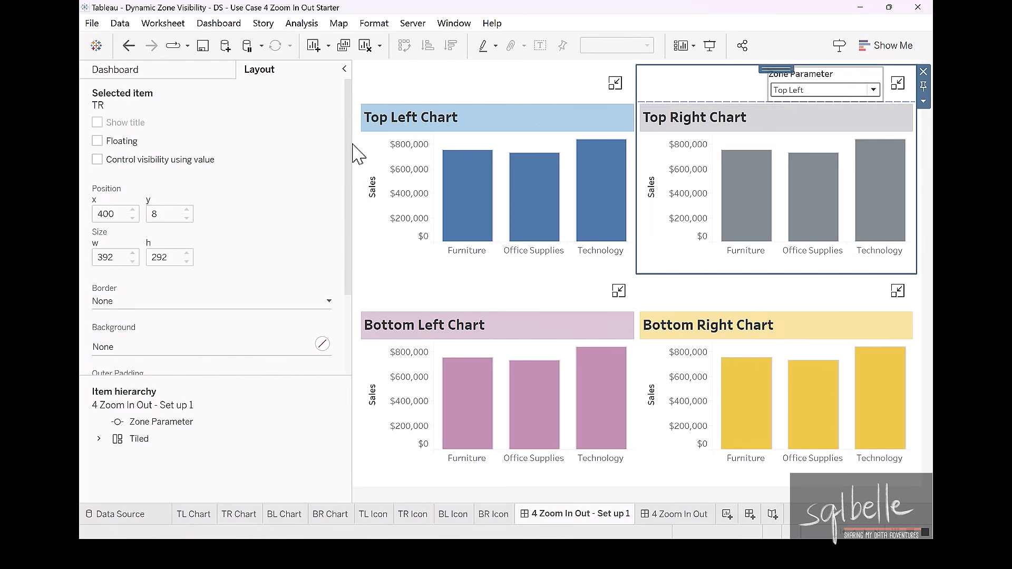
click(195, 160)
click(253, 179)
click(147, 256)
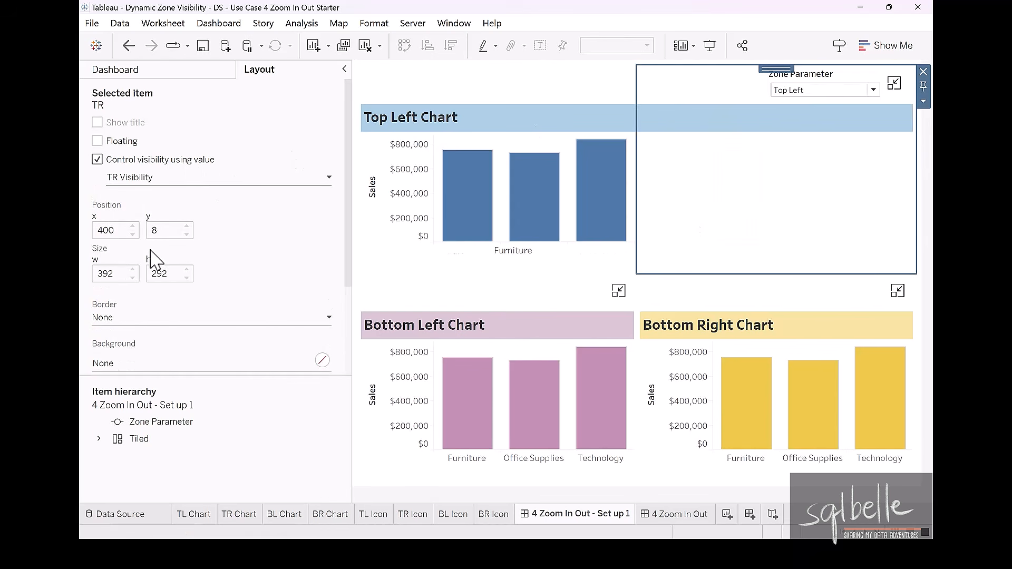
Set the dashboard's Zone Parameter to All.
click(814, 100)
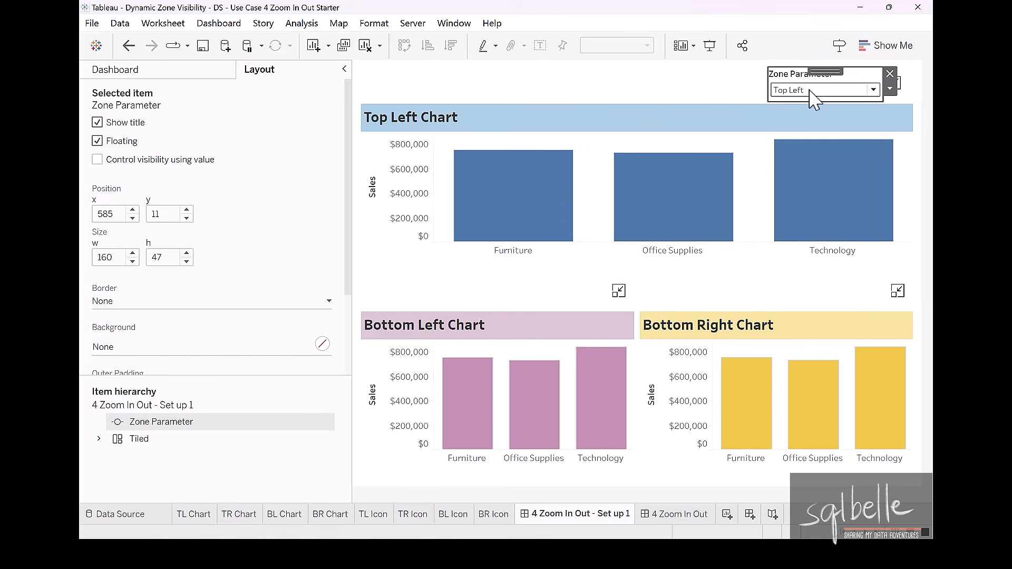
click(809, 90)
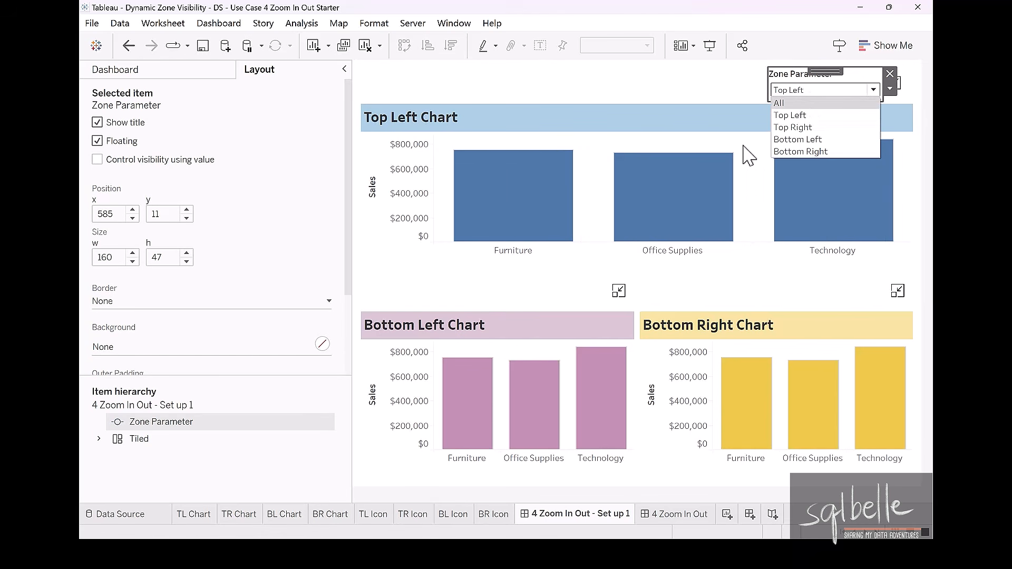
click(780, 103)
Select the BL container around the Bottom Left Chart and control its visibility with the BL Visibility field.
click(504, 328)
double_click(497, 304)
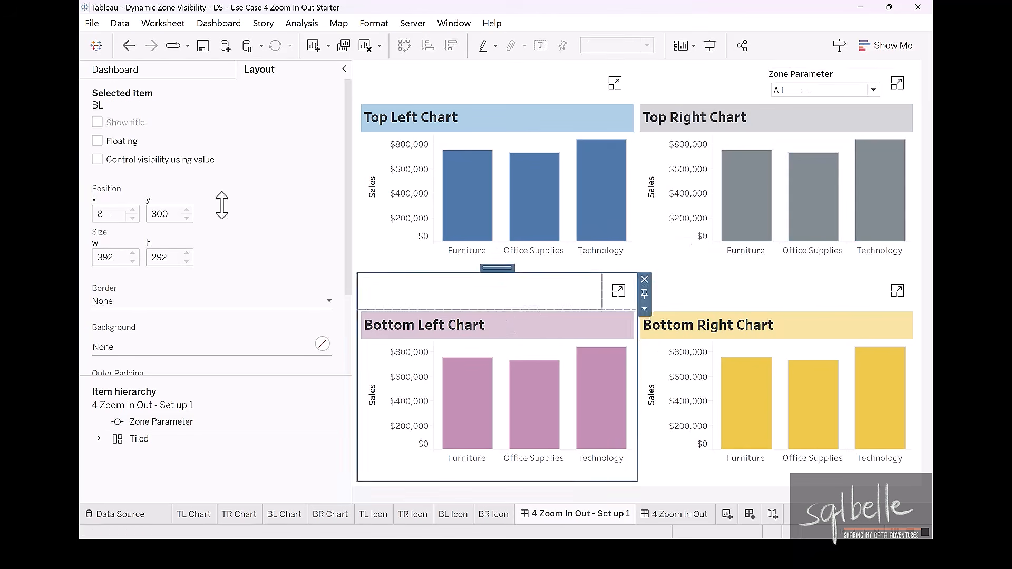
click(97, 159)
click(327, 177)
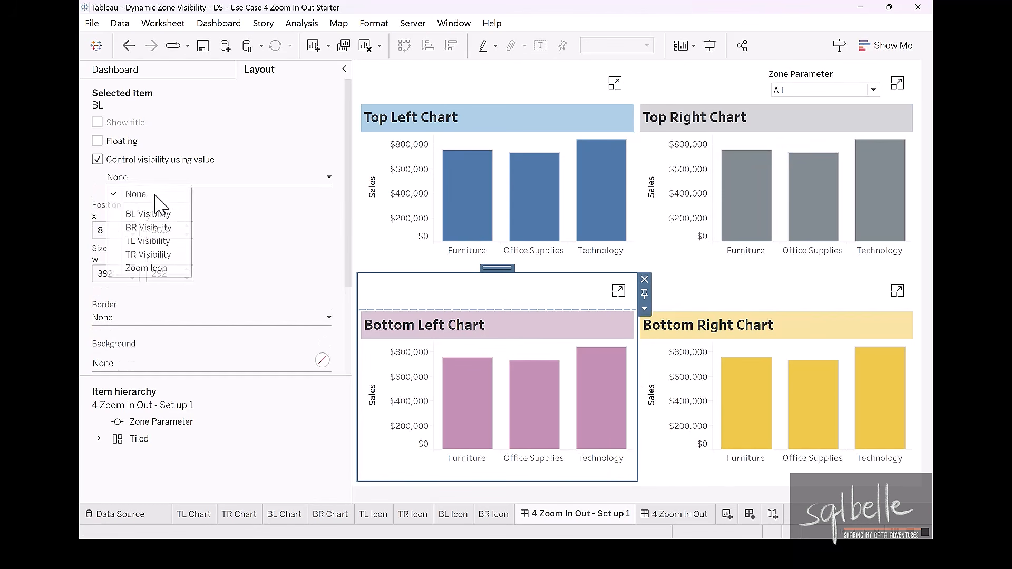
Select the BR container around the Bottom Right Chart and control its visibility with the BR Visibility field.
click(777, 305)
double_click(790, 269)
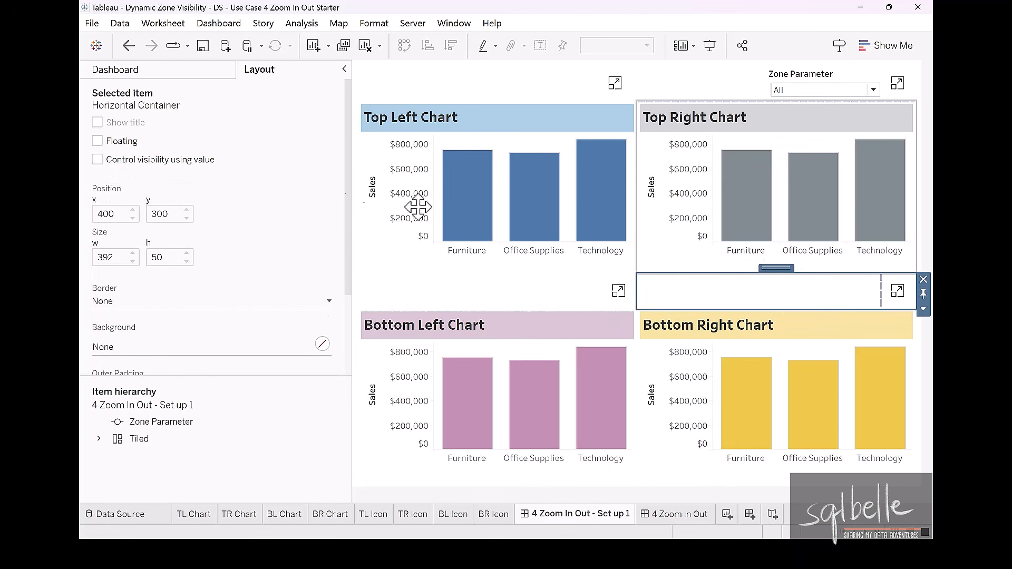
click(176, 159)
click(187, 178)
click(150, 228)
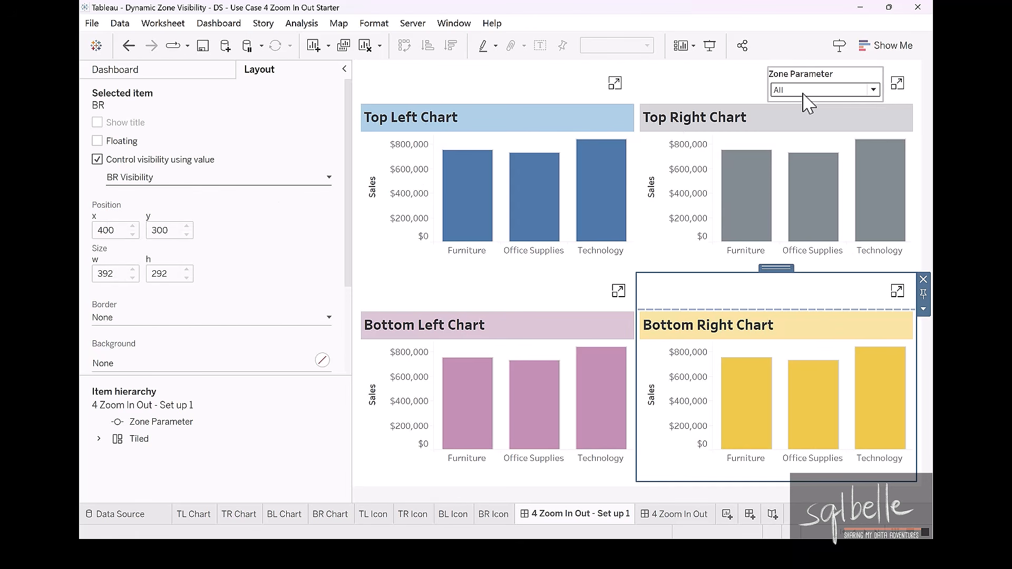
Test the zone visibility by switching the Zone Parameter through Top Left, Top Right, Bottom Left and Bottom Right.
click(803, 91)
click(790, 114)
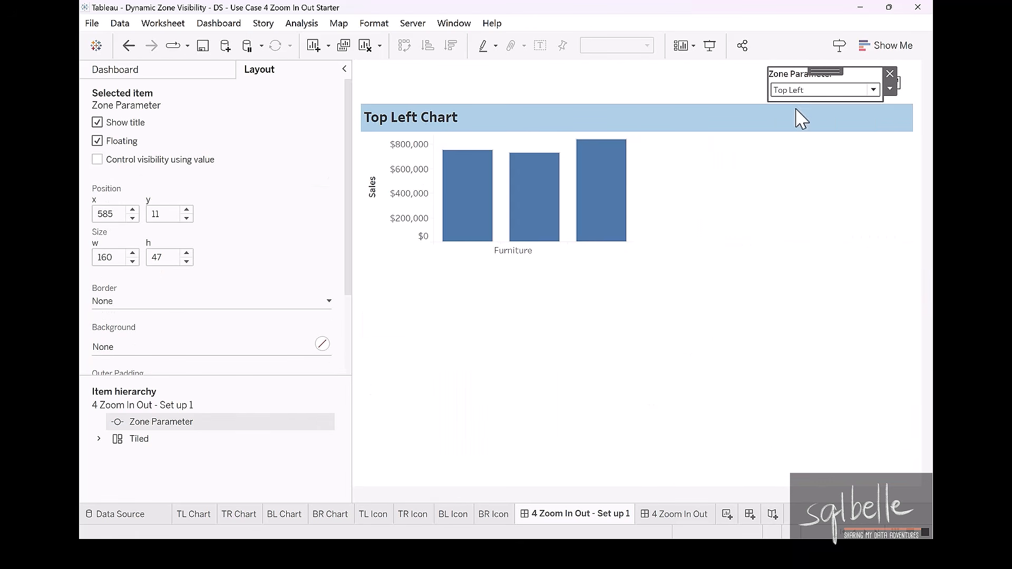
click(804, 91)
click(801, 128)
click(804, 91)
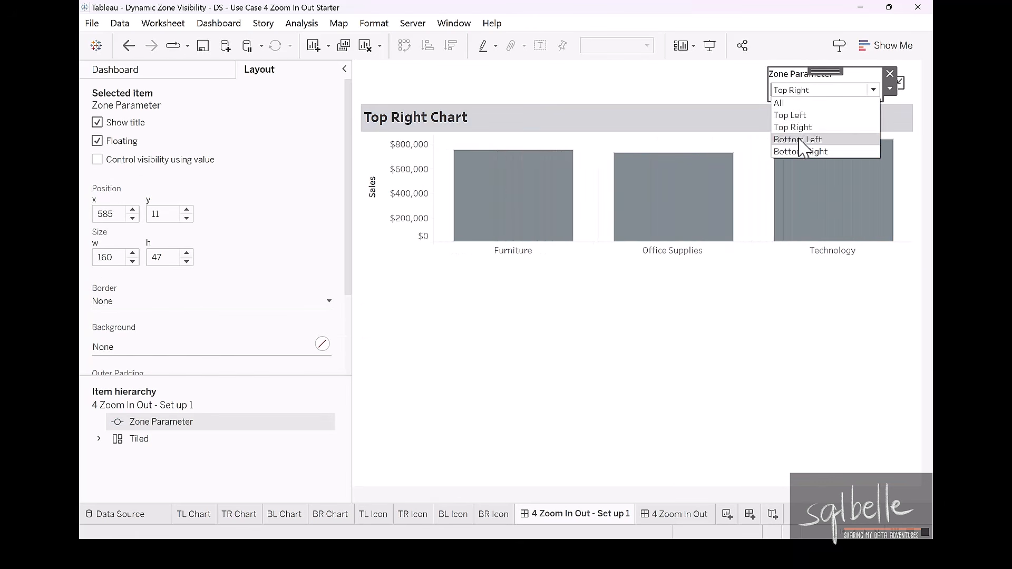
click(801, 139)
click(804, 91)
click(805, 152)
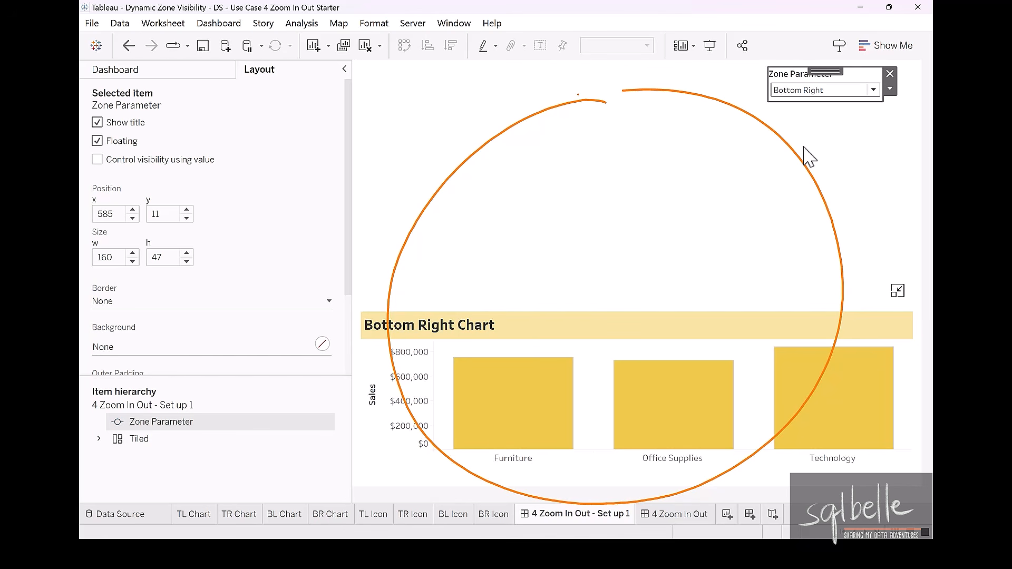
Reset the Zone Parameter from a single zone to All.
key(Escape)
click(344, 69)
click(539, 92)
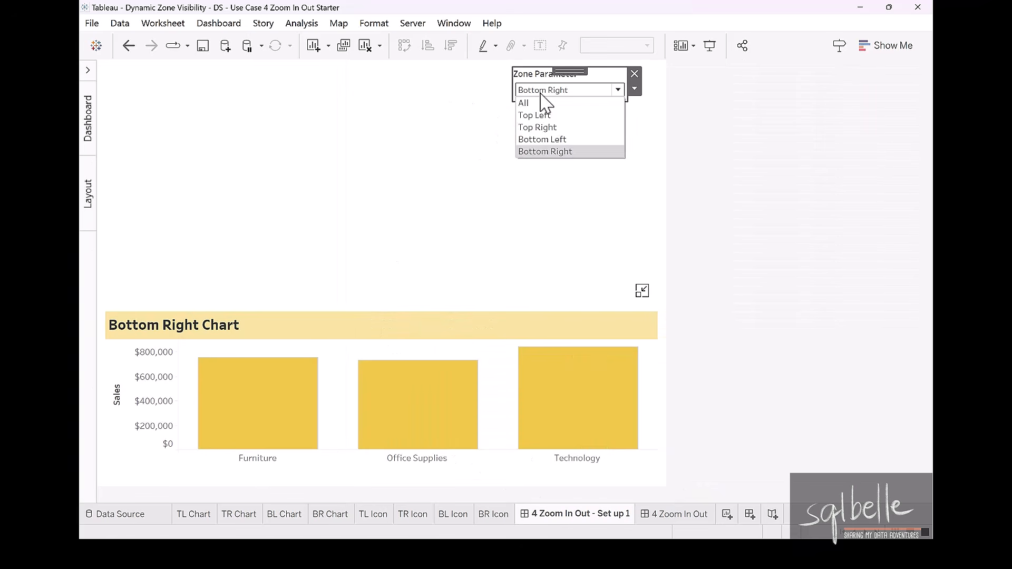
click(538, 103)
click(88, 73)
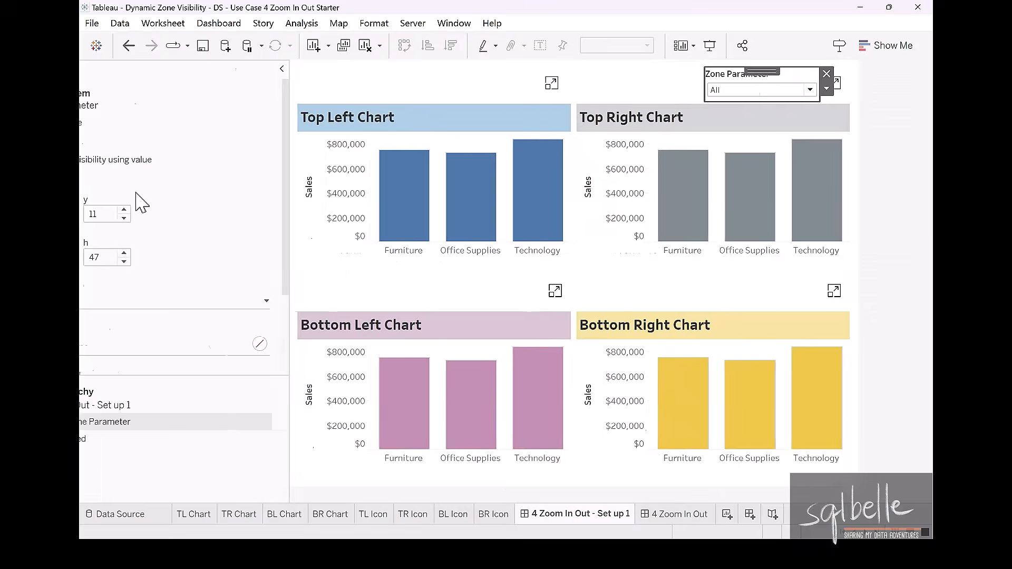
Select the Main Dashboard container in the item hierarchy and turn off Distribute Contents Evenly for it.
scroll(159, 274, down, 5)
click(98, 268)
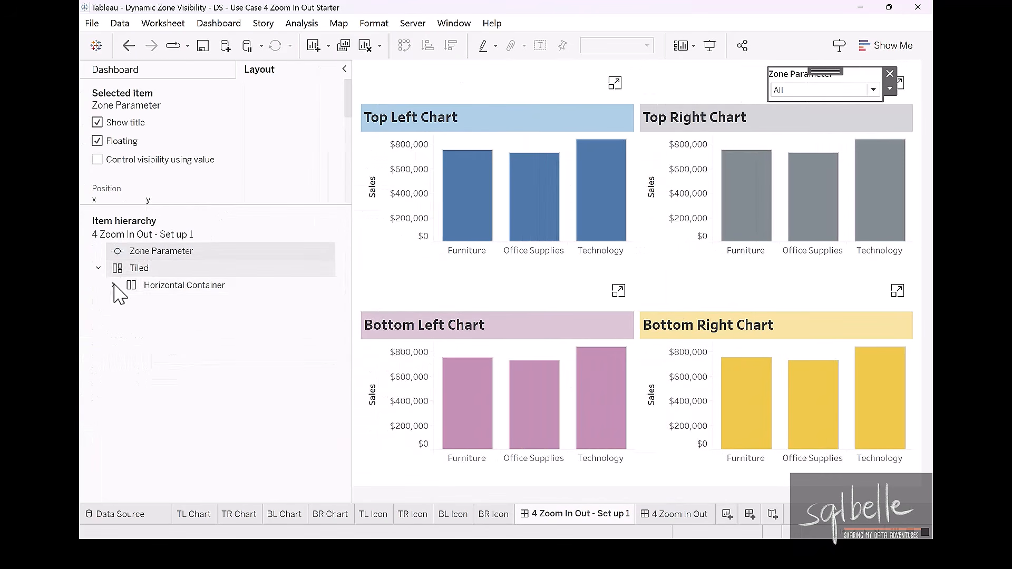
click(112, 285)
click(126, 302)
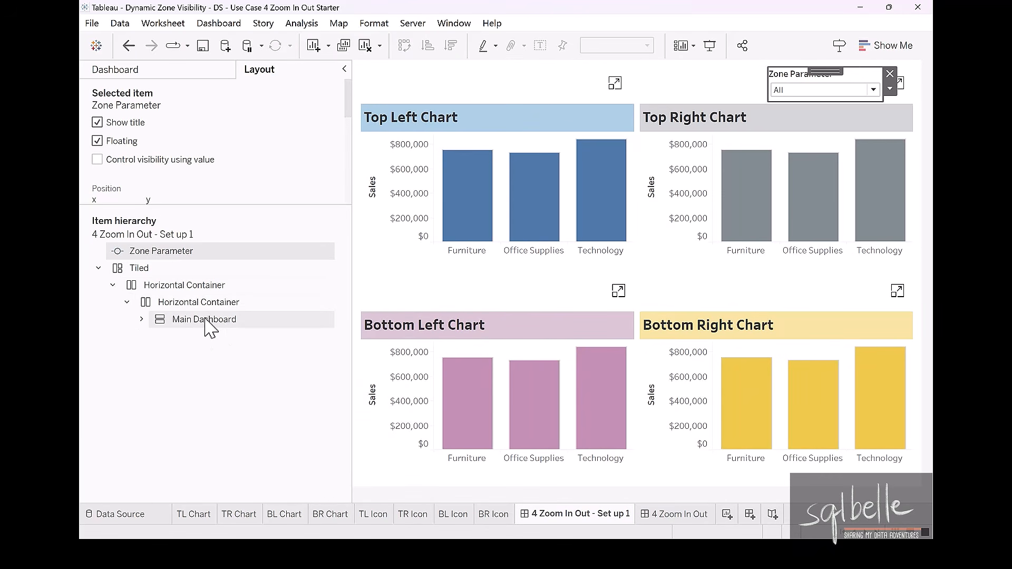
click(205, 320)
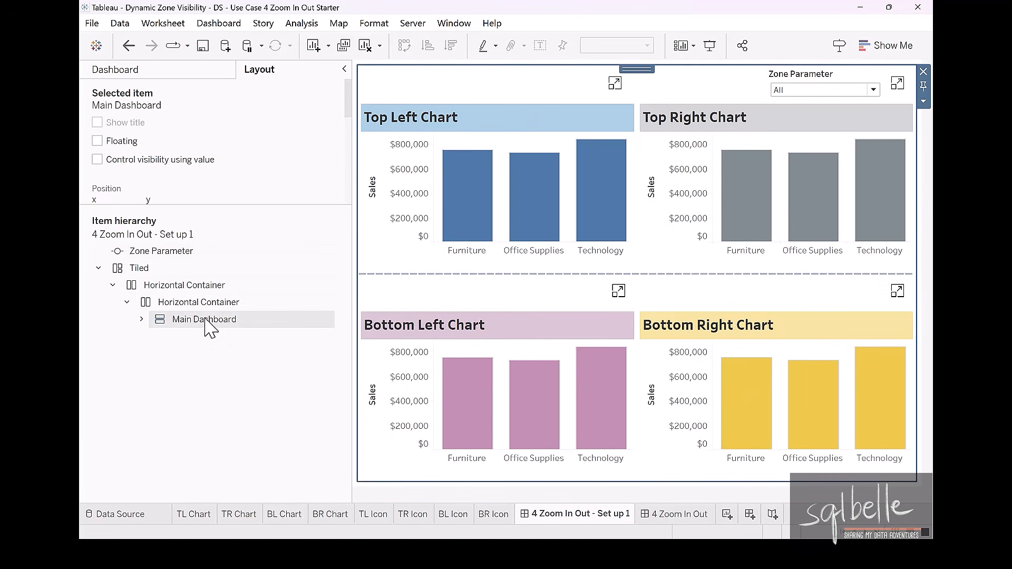
click(923, 103)
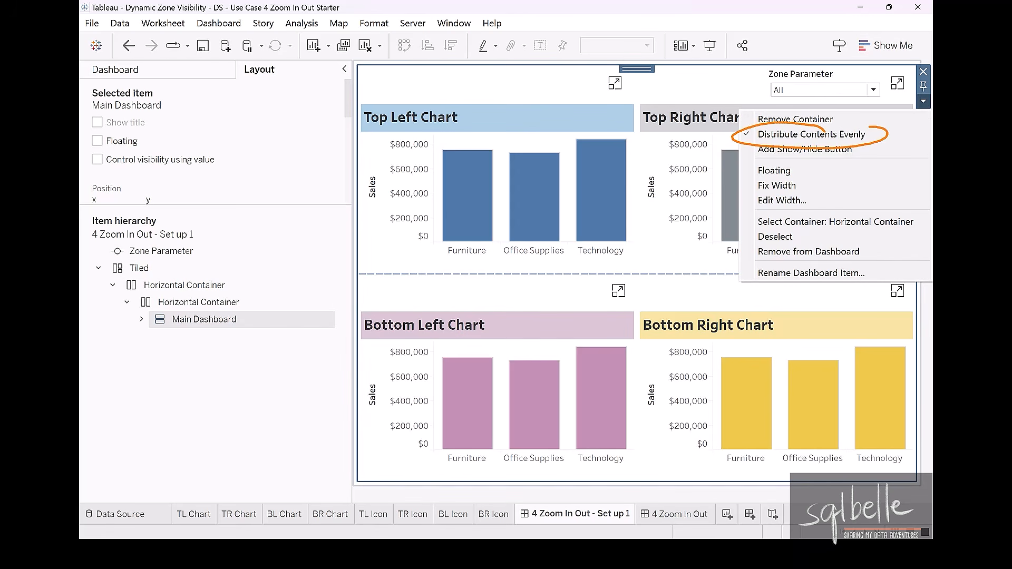
key(Escape)
click(923, 102)
click(857, 135)
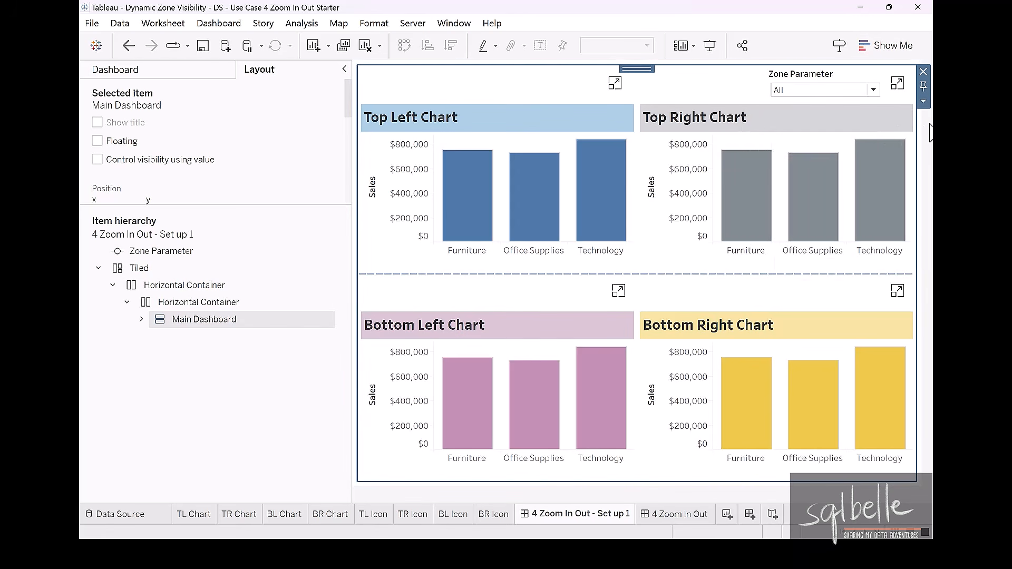
Check the full-size display of each zone by cycling the Zone Parameter through all four zones and back to All.
click(867, 90)
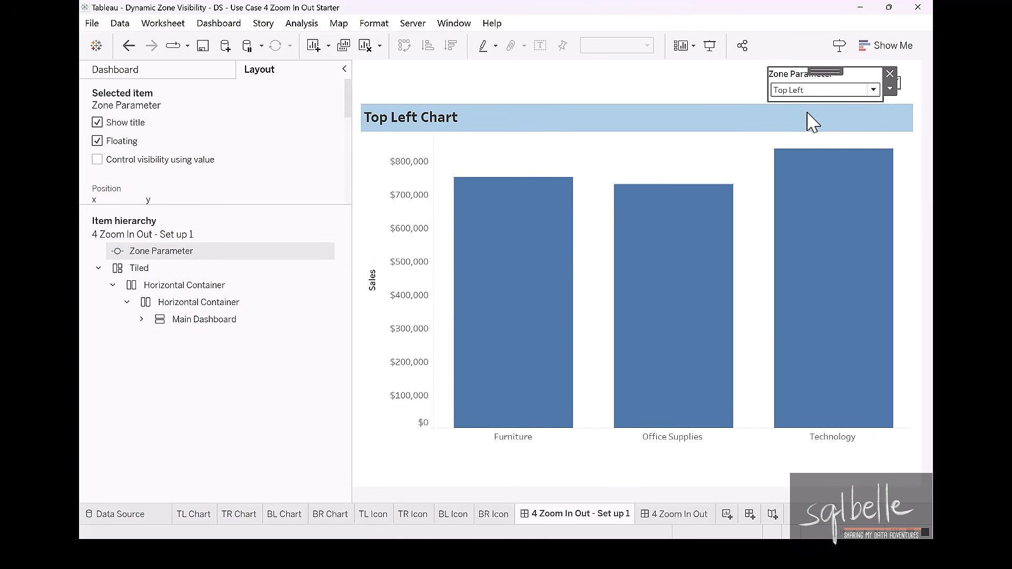
click(812, 91)
click(805, 130)
click(805, 90)
click(805, 141)
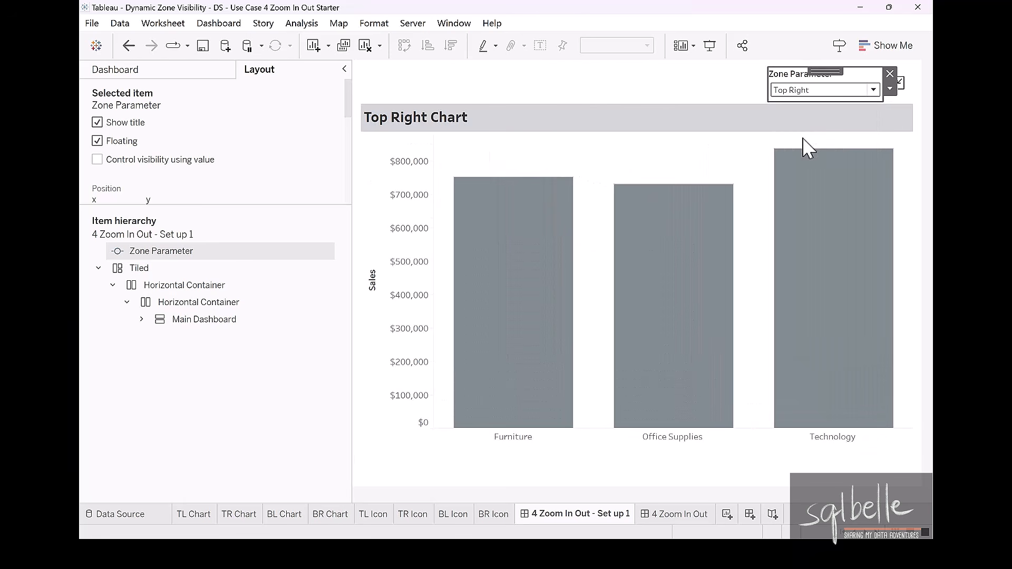
click(812, 90)
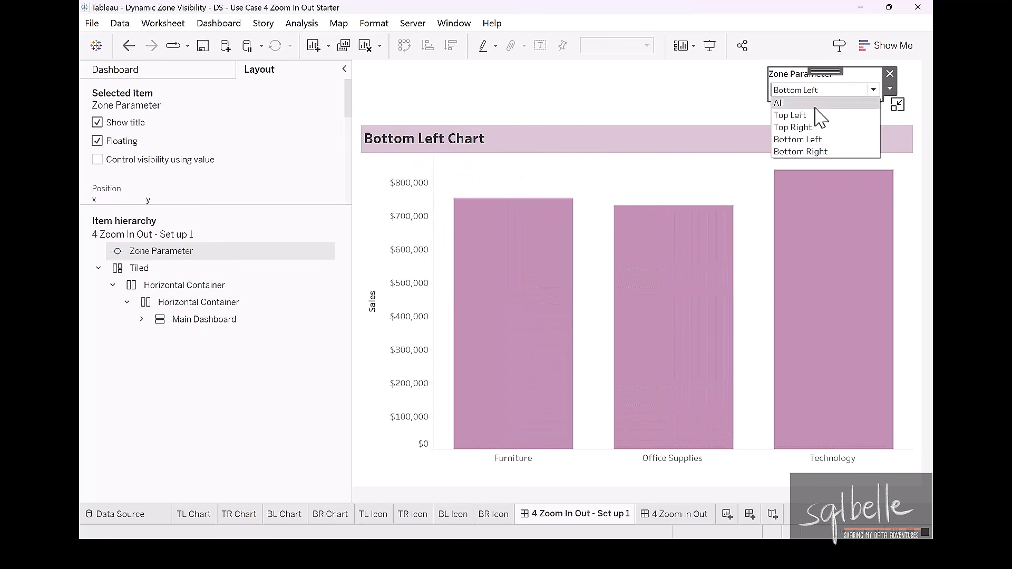
click(816, 152)
click(828, 91)
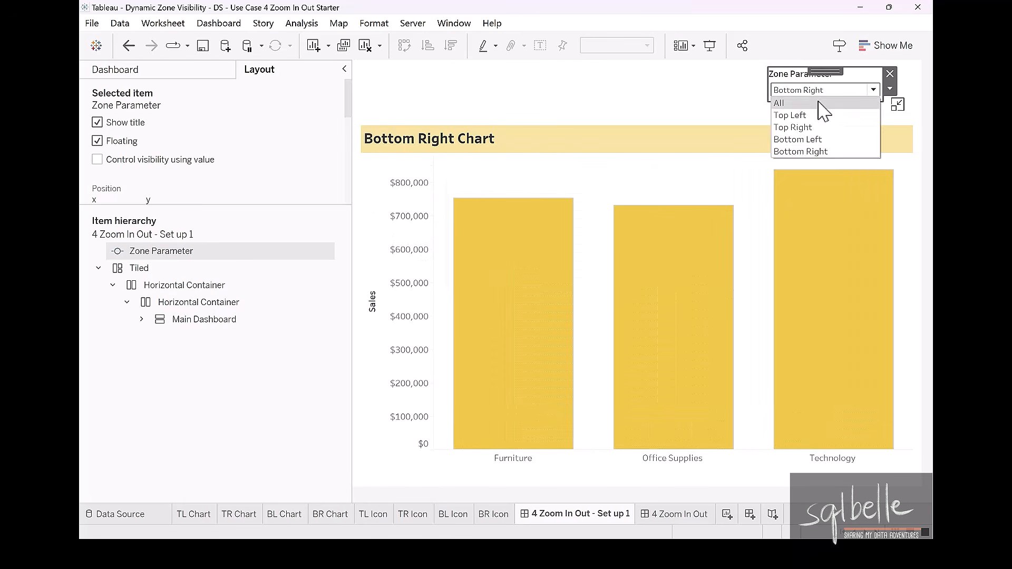
click(818, 102)
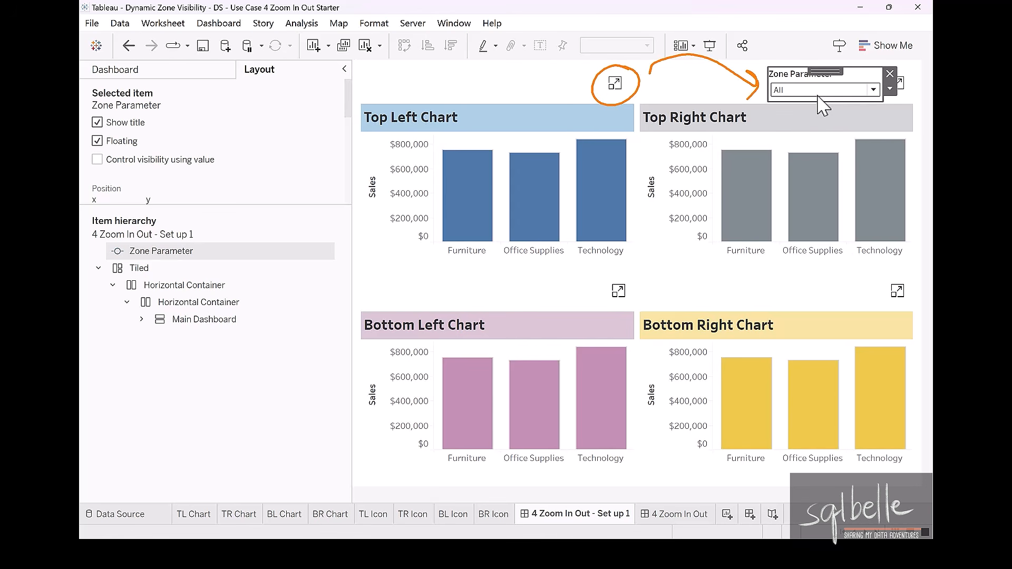
Add a Change Parameter dashboard action that runs on select with TL Icon as its only source sheet.
click(230, 25)
click(277, 223)
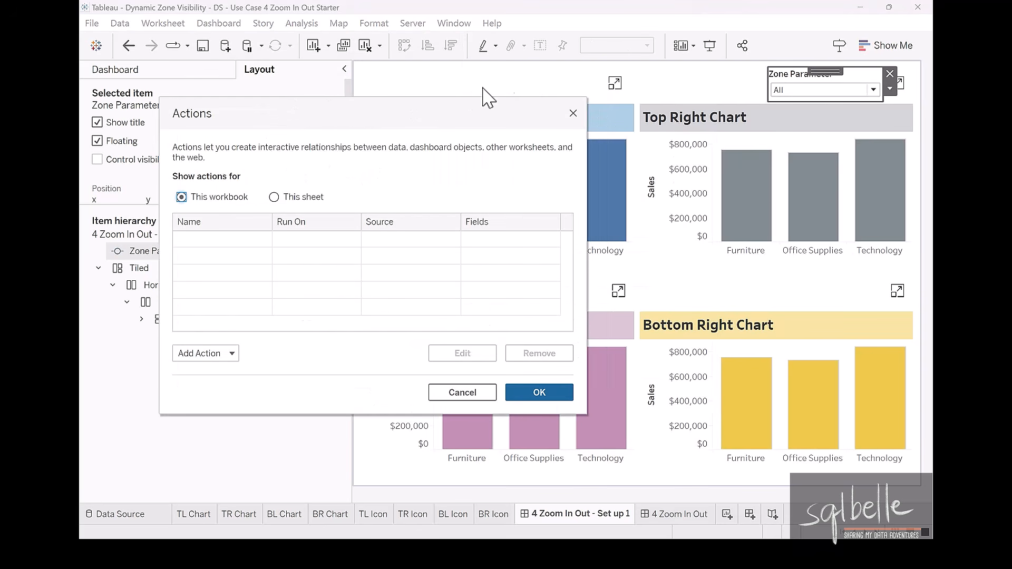
click(220, 354)
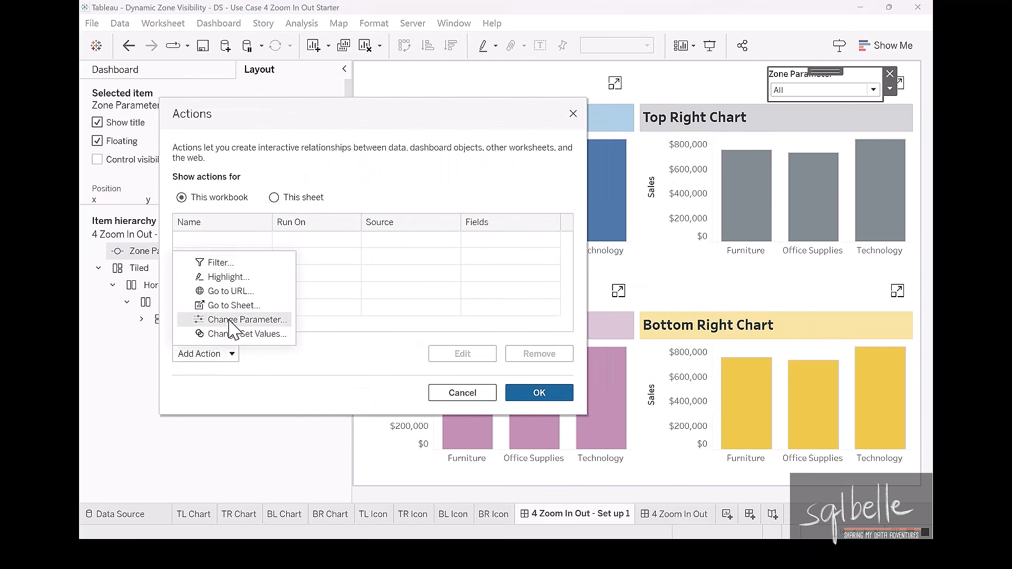
click(232, 320)
drag(527, 248, 531, 263)
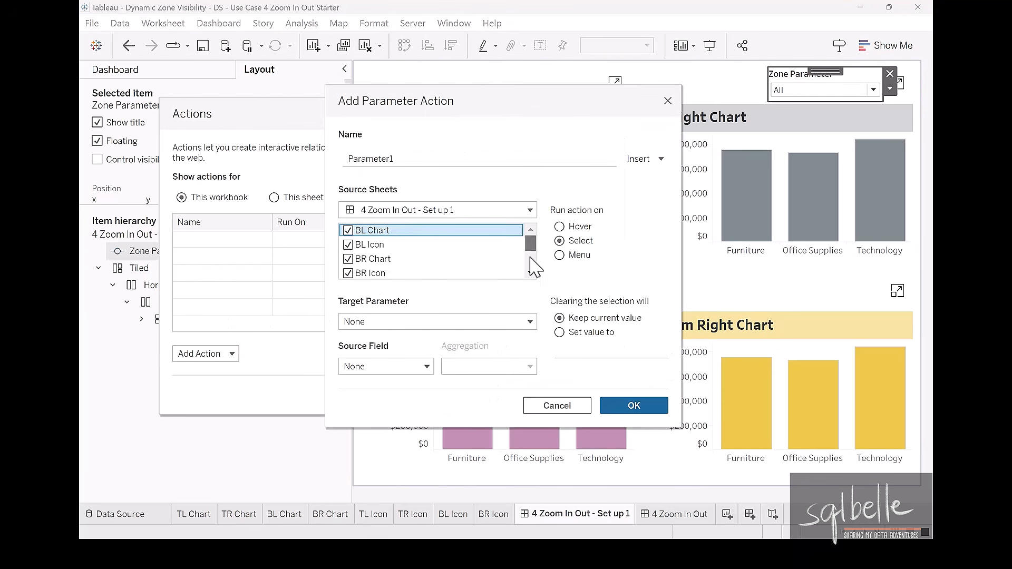
shift+click(370, 271)
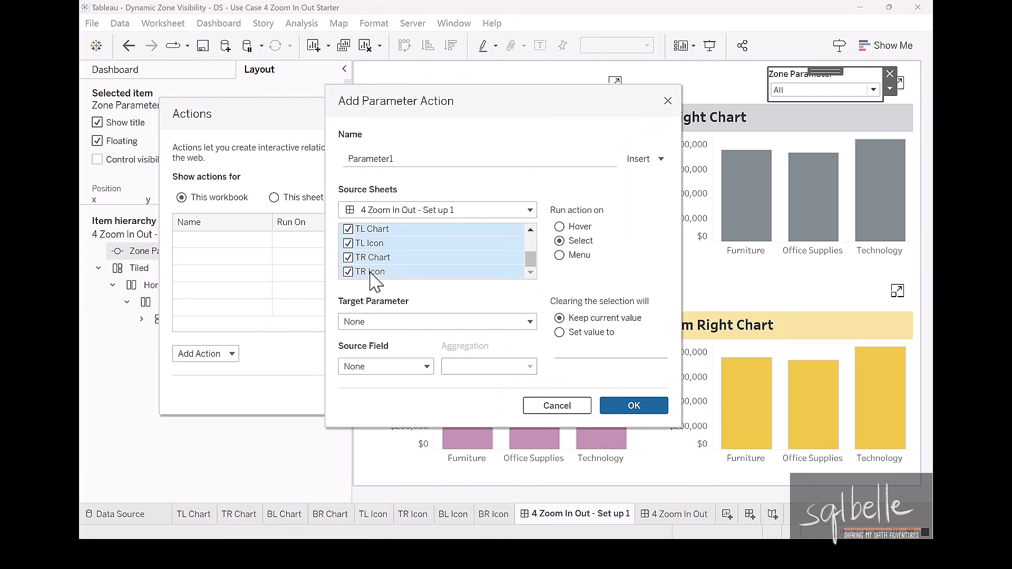
click(466, 258)
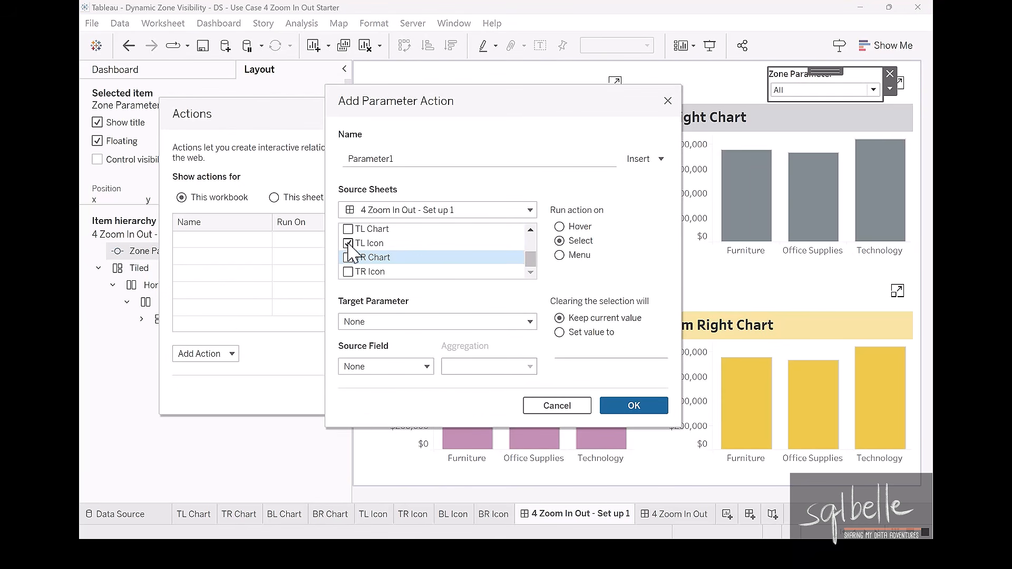
Target the action at Zone Parameter with TL Selected Zone as source field, and set the value to All when the selection clears.
click(398, 324)
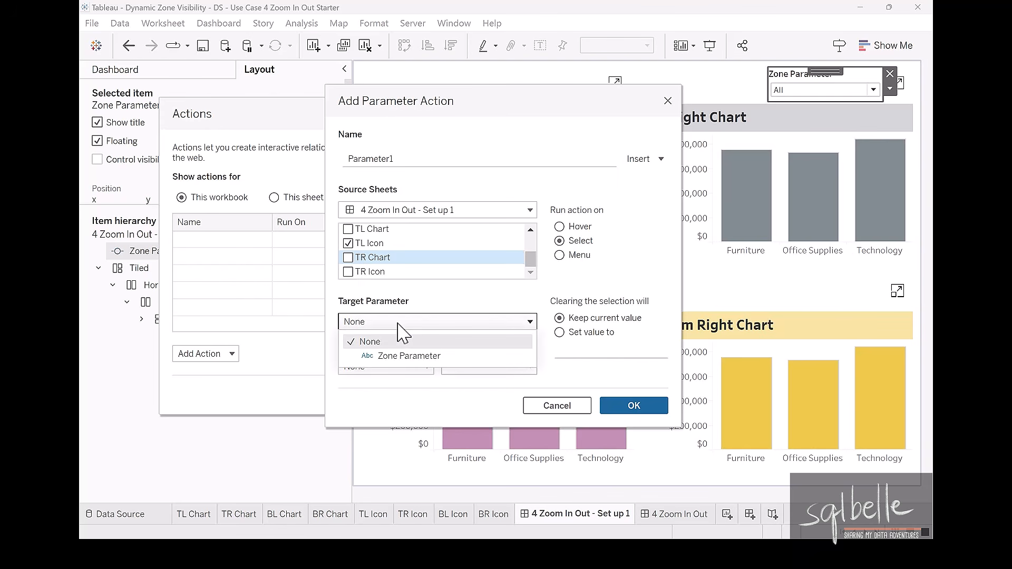
click(400, 355)
click(397, 365)
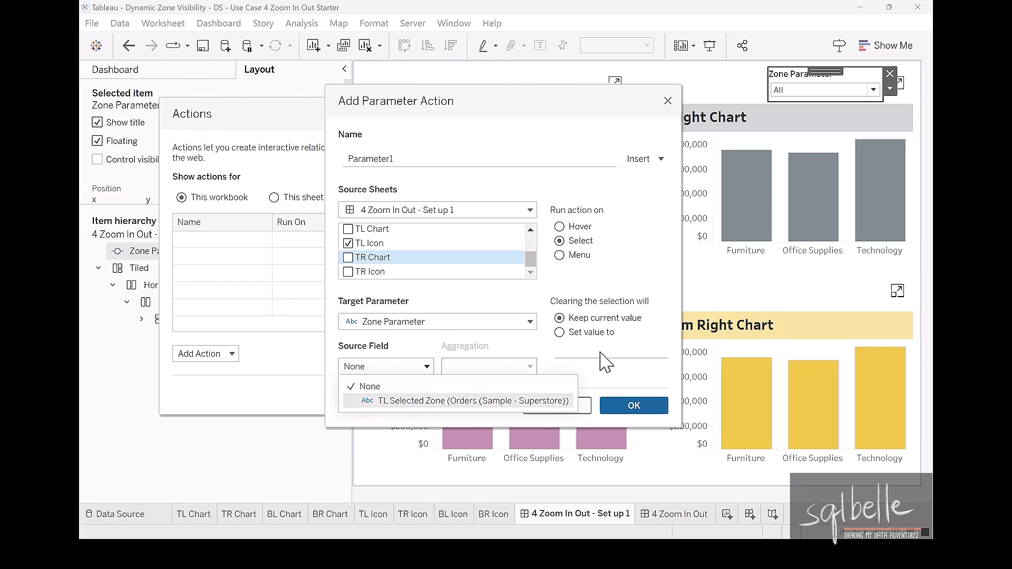
click(504, 401)
click(596, 335)
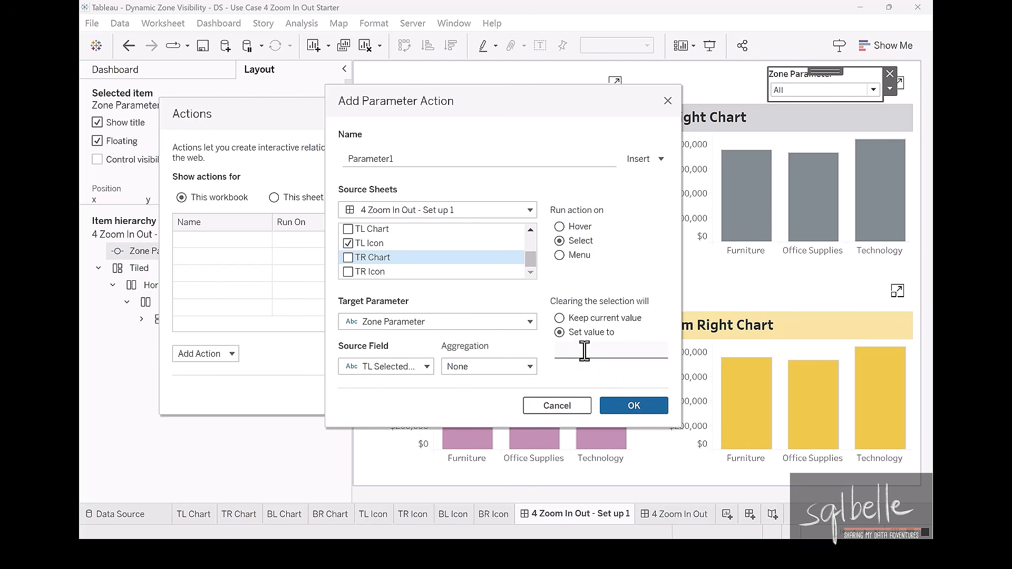
click(583, 352)
text(All)
click(622, 406)
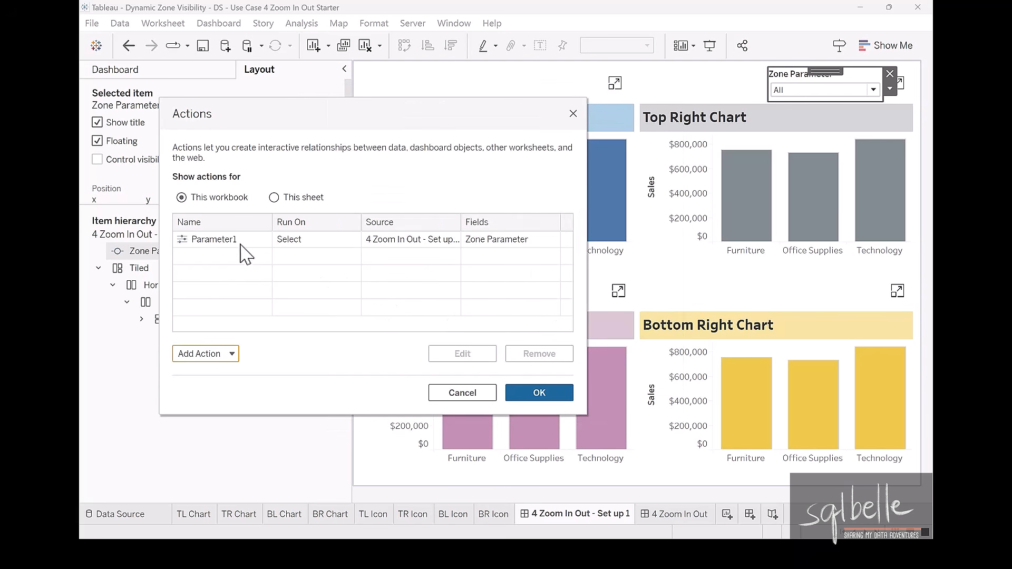
Rename the new parameter action as "TL Icon | Parameter" and apply the dashboard actions.
click(242, 242)
click(462, 353)
text(T)
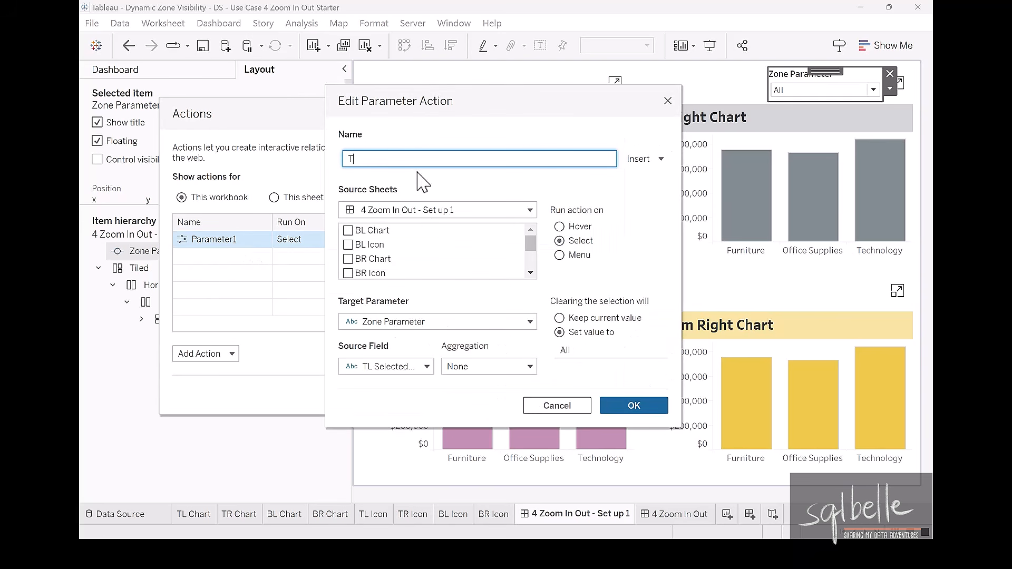
text(L Icon | Parameter)
key(Return)
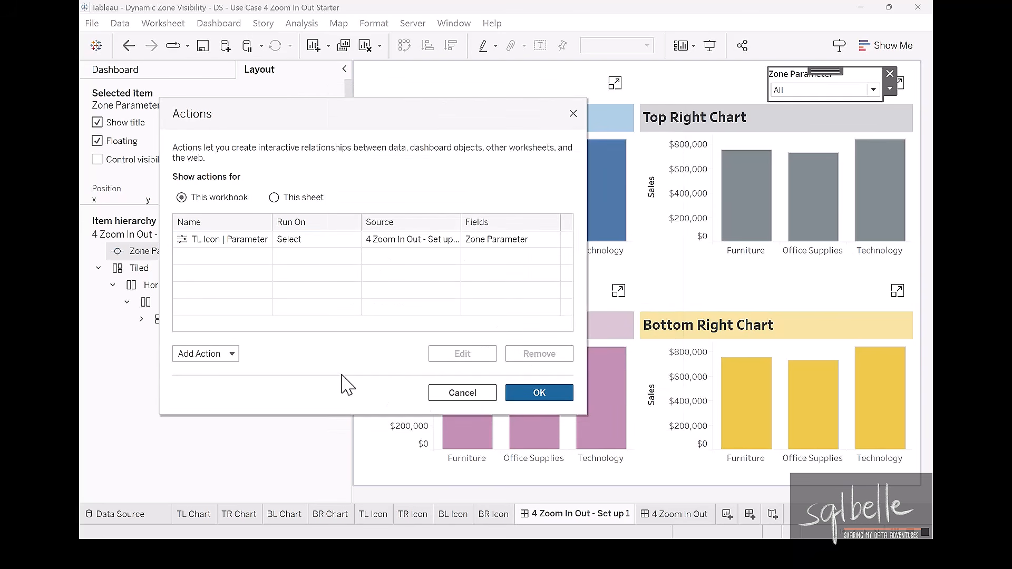
click(536, 393)
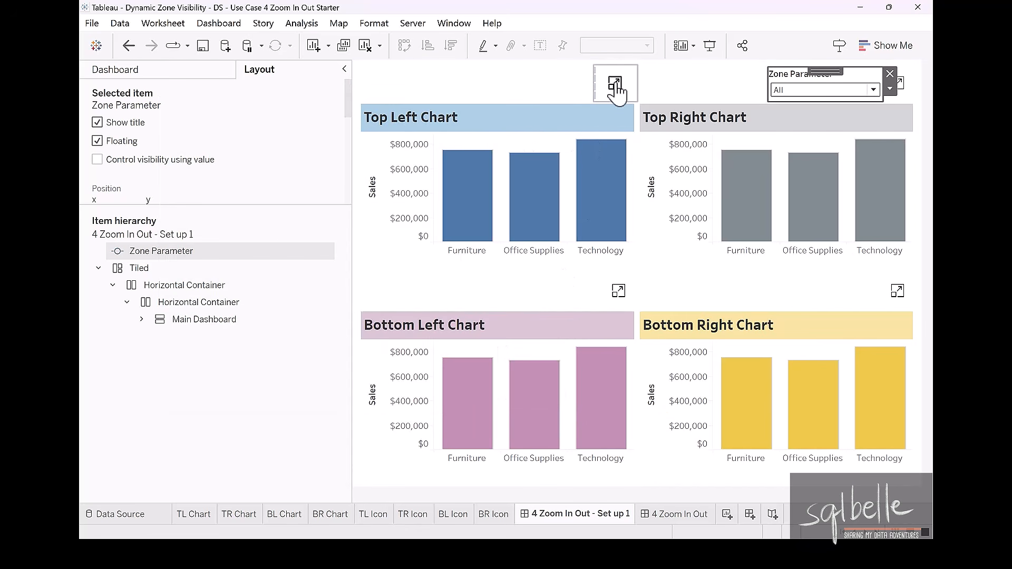
Test the top left zone's icon by zooming in on its chart and back out to all four zones.
click(614, 84)
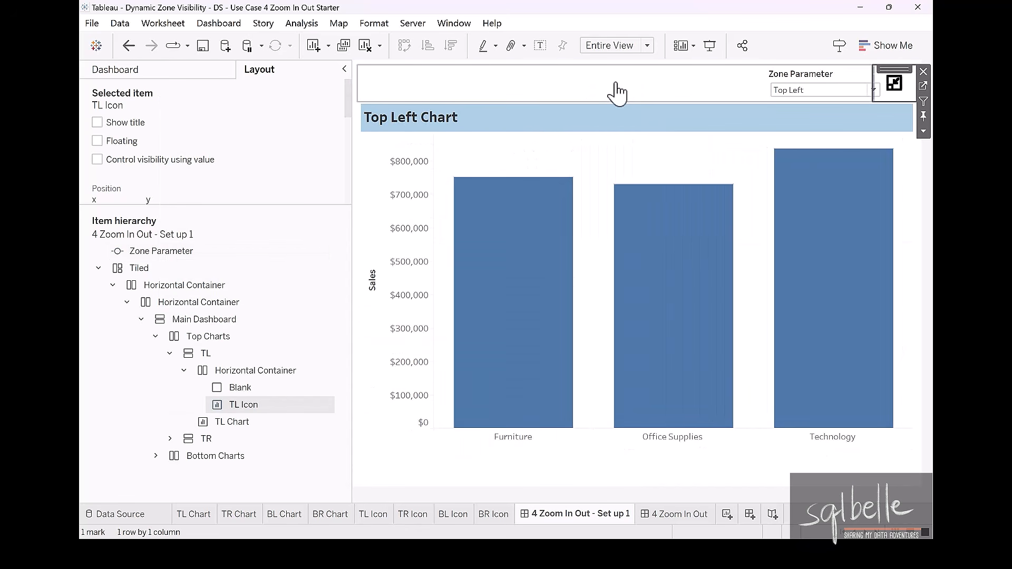
click(893, 87)
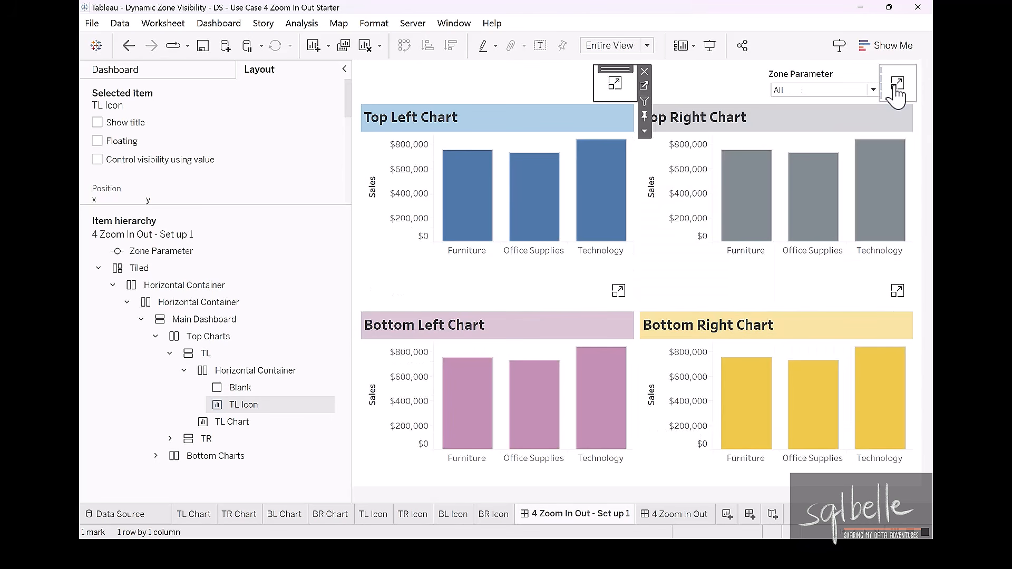